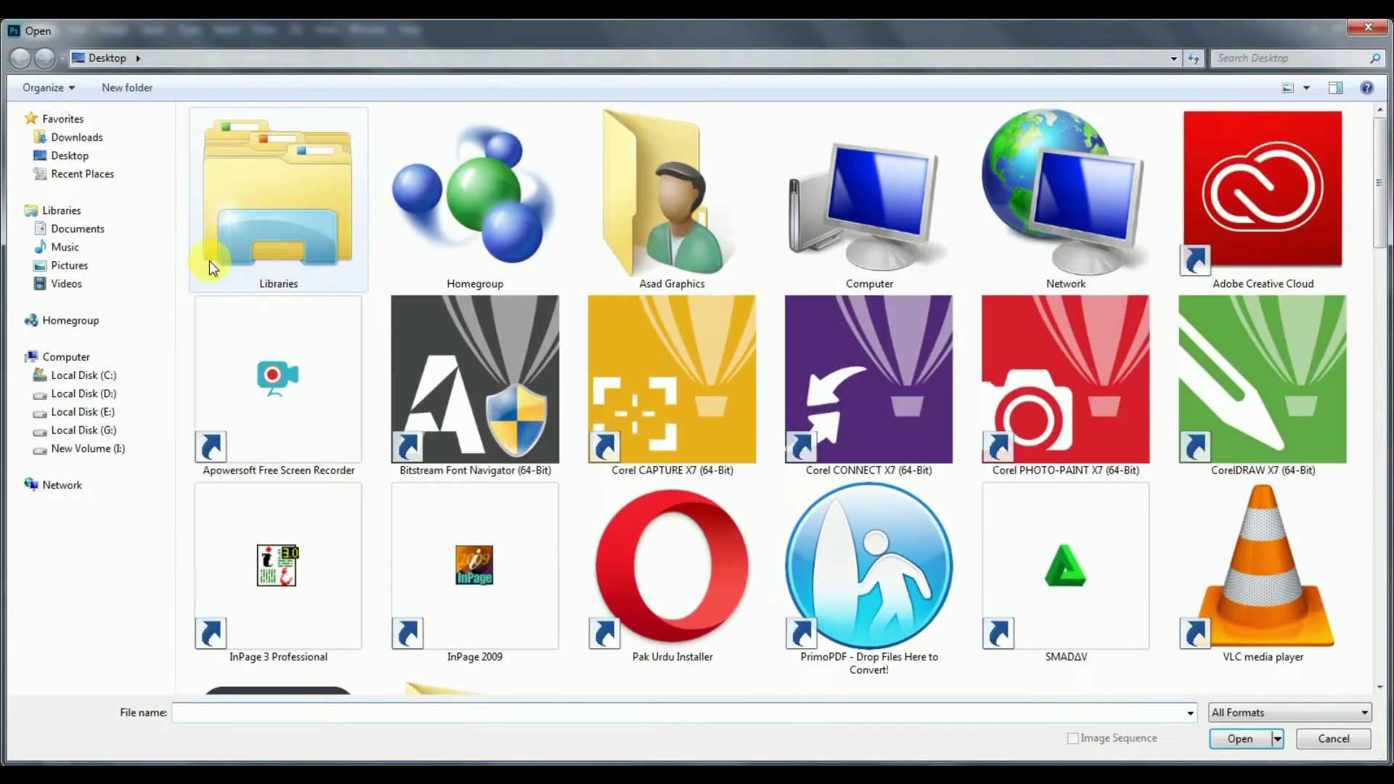
Step: Open the table image "hiclipart.com - 2020-04-18T201655.925" from the cat mouse folder in Youtube Video on Local Disk (E:)
left_click(82, 412)
left_click(601, 287)
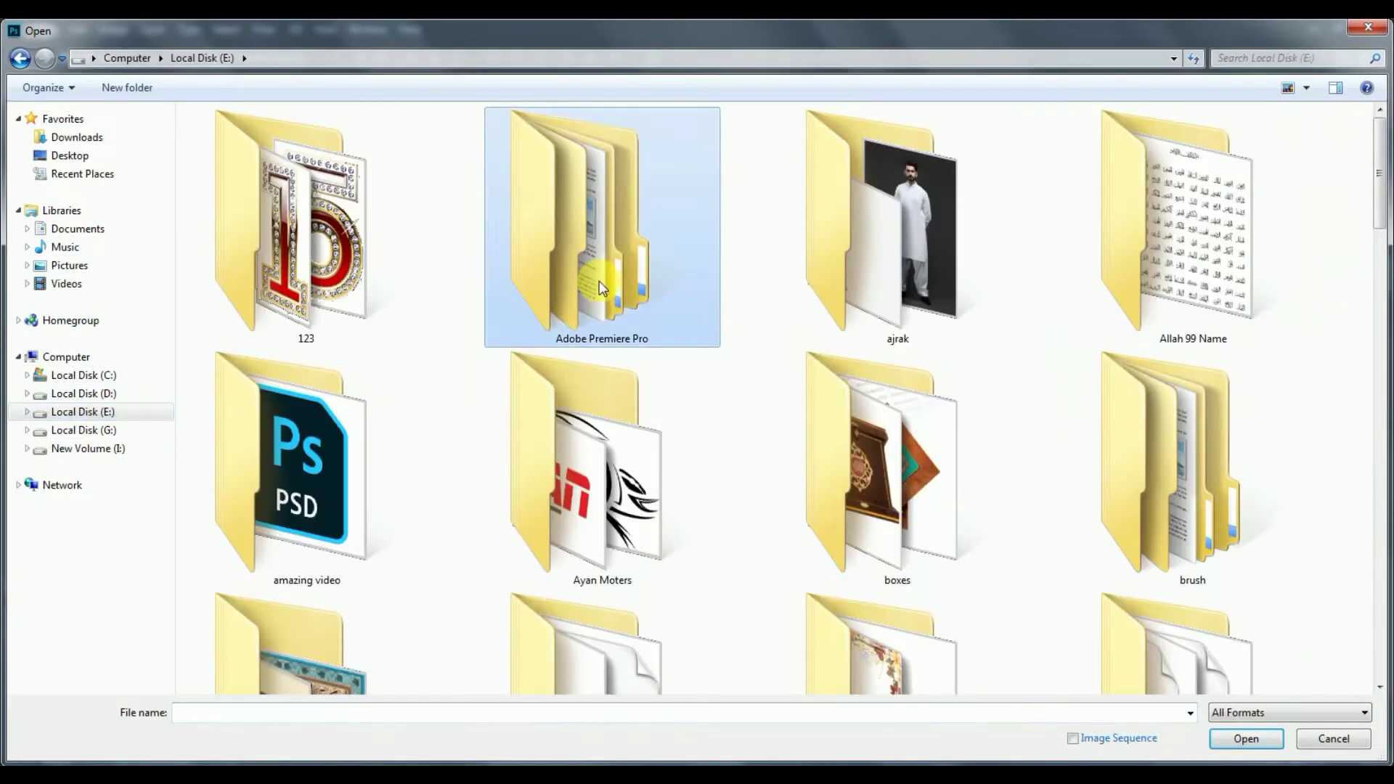
scroll(601, 287, "down", 10)
double_click(601, 287)
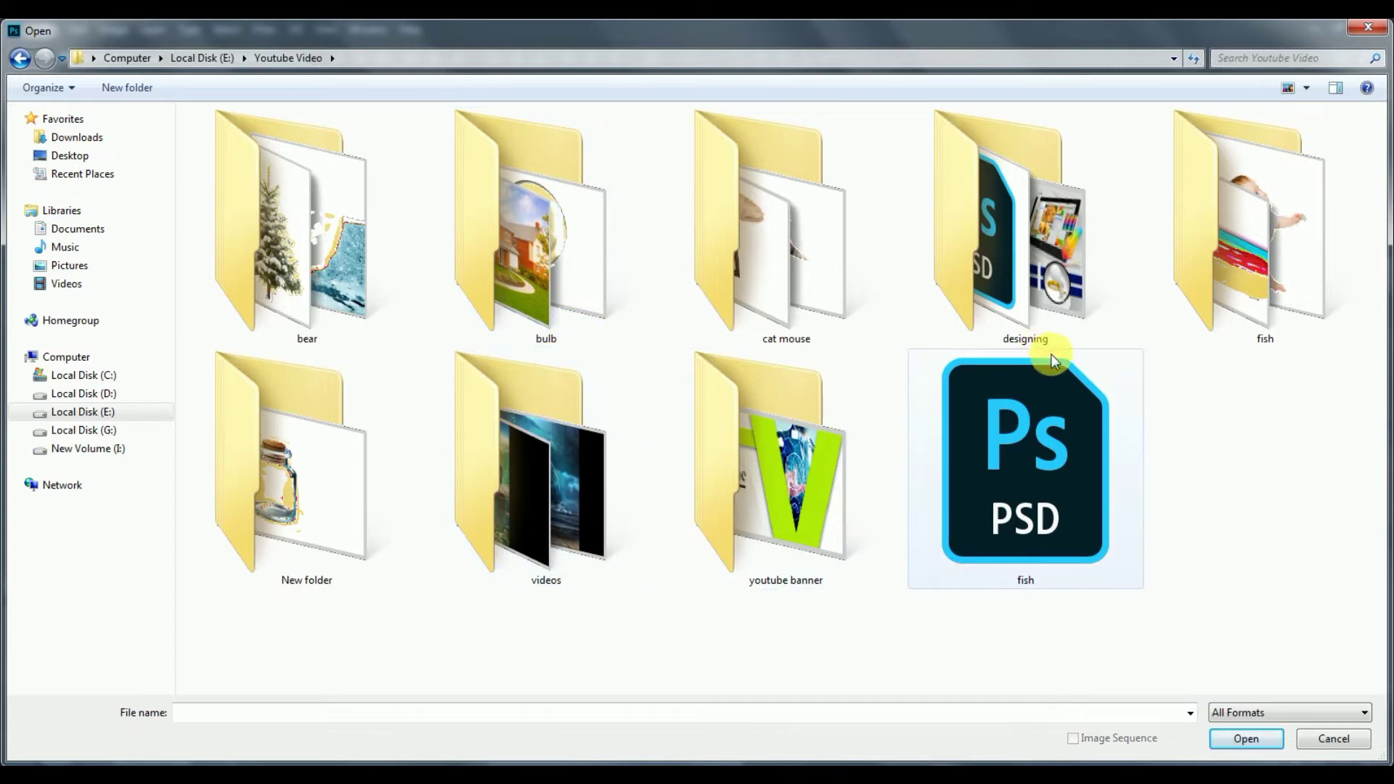
double_click(809, 311)
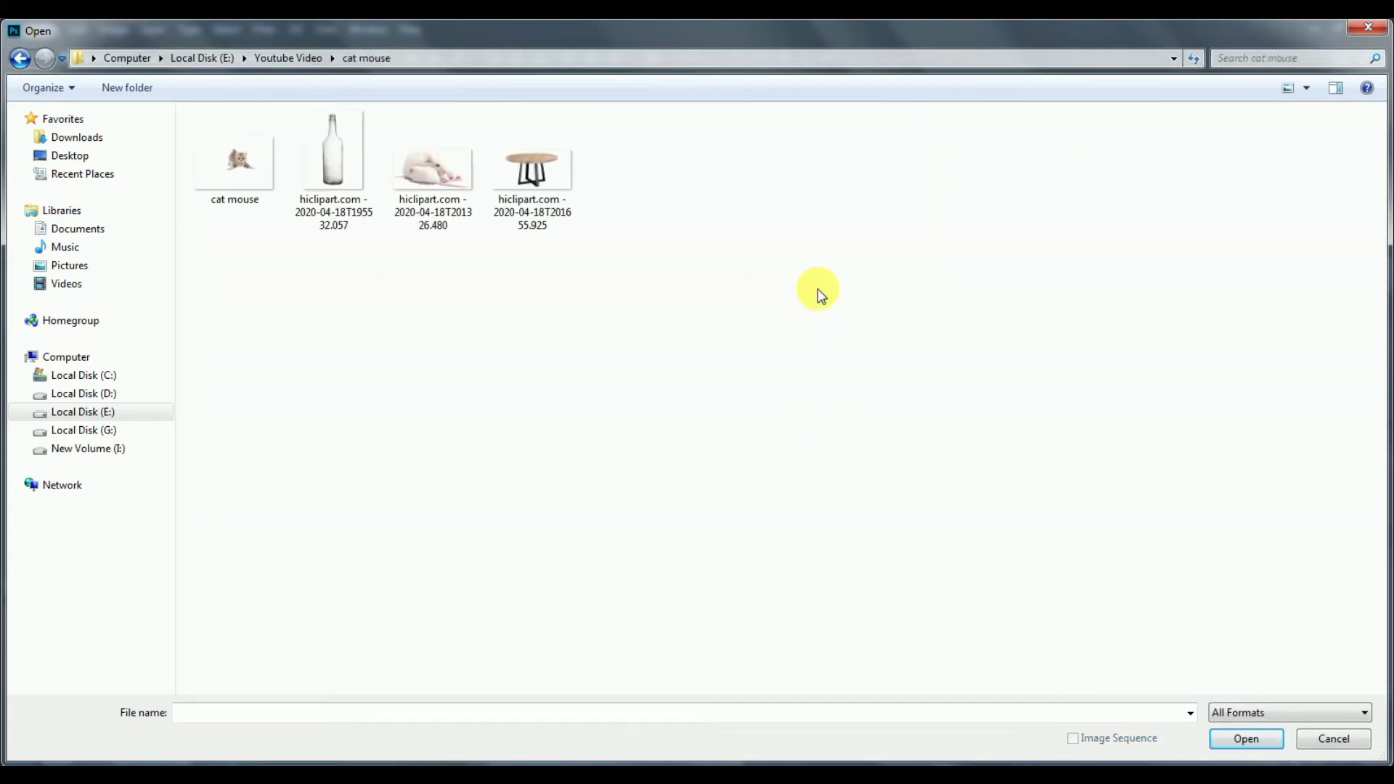
left_click(530, 161)
left_click(558, 176)
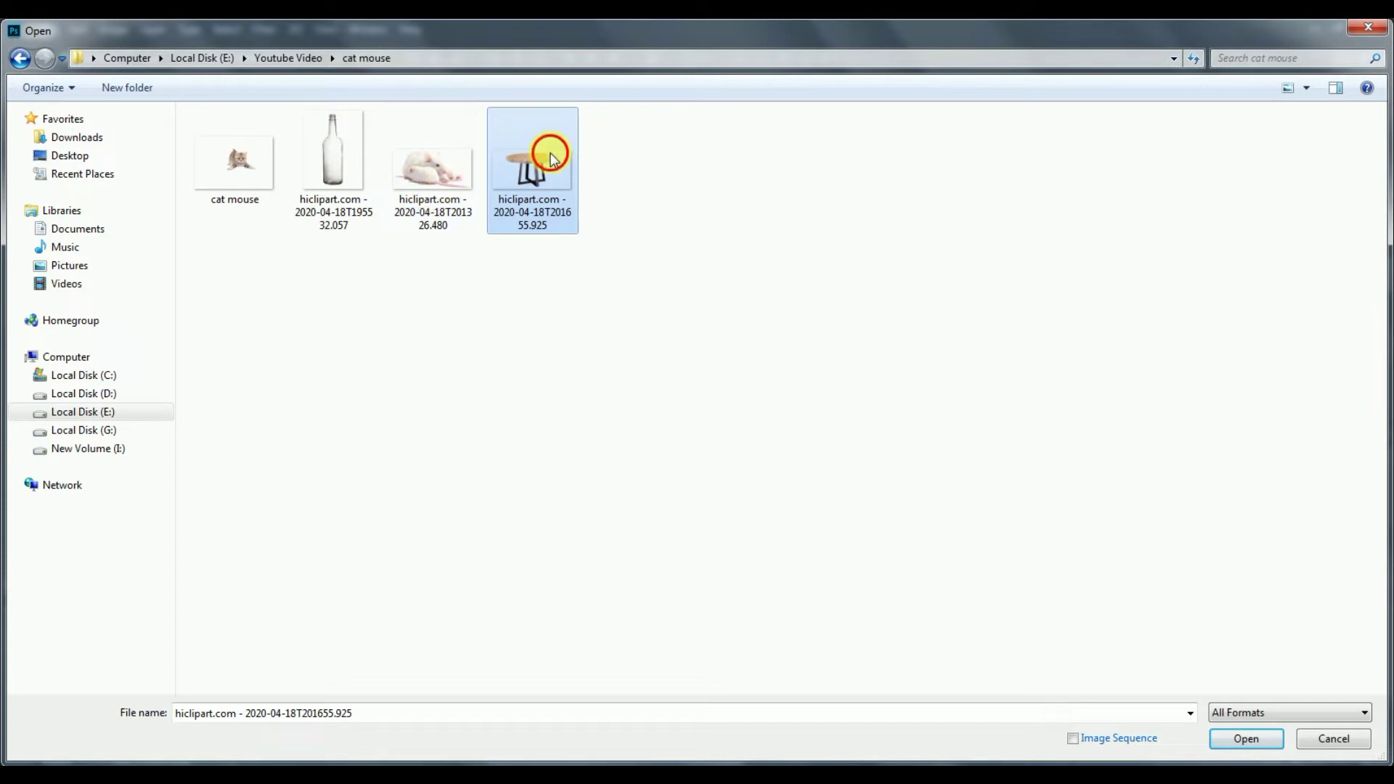
left_click(1246, 741)
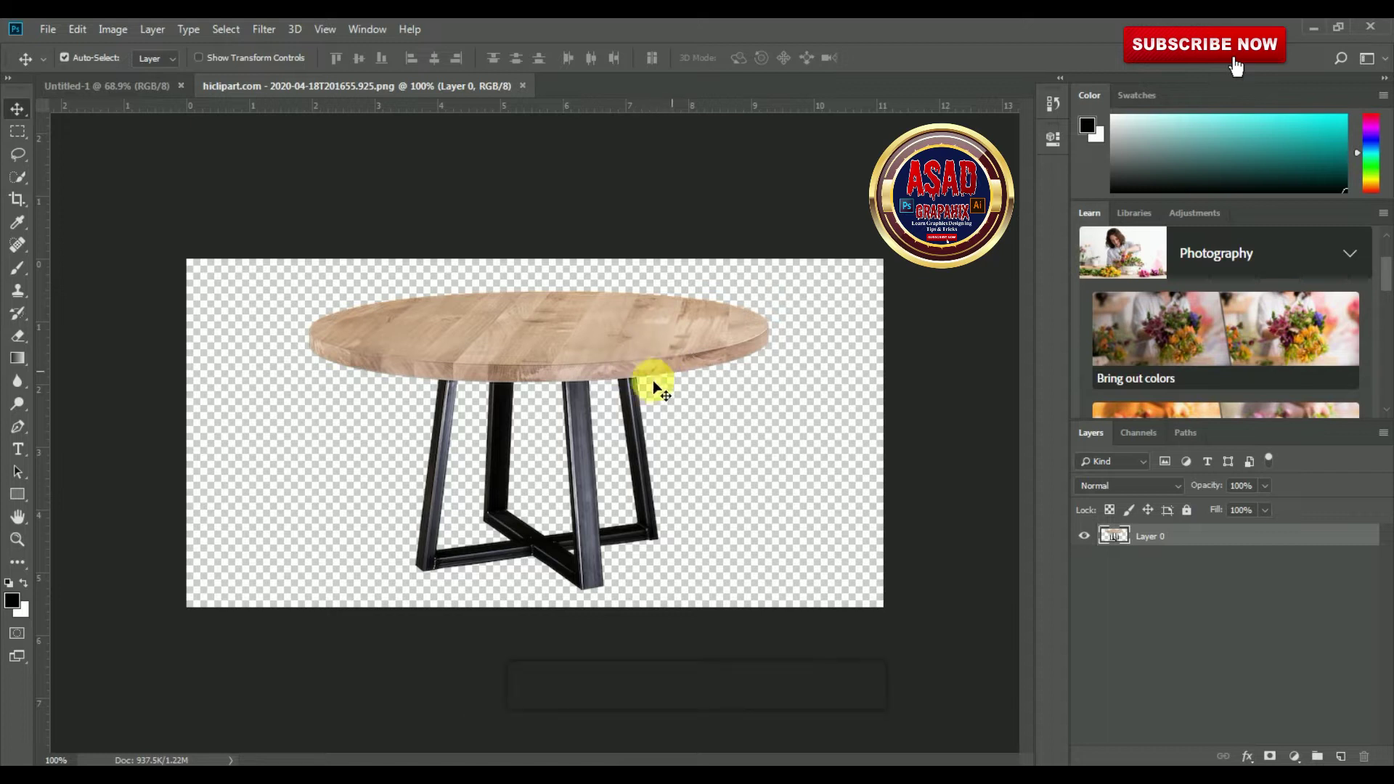
Step: Copy the table into the Untitled-1 document and enlarge it proportionally to about 135% near the canvas's lower edge
left_click_drag(529, 377, 659, 665)
left_click_drag(687, 612, 678, 564)
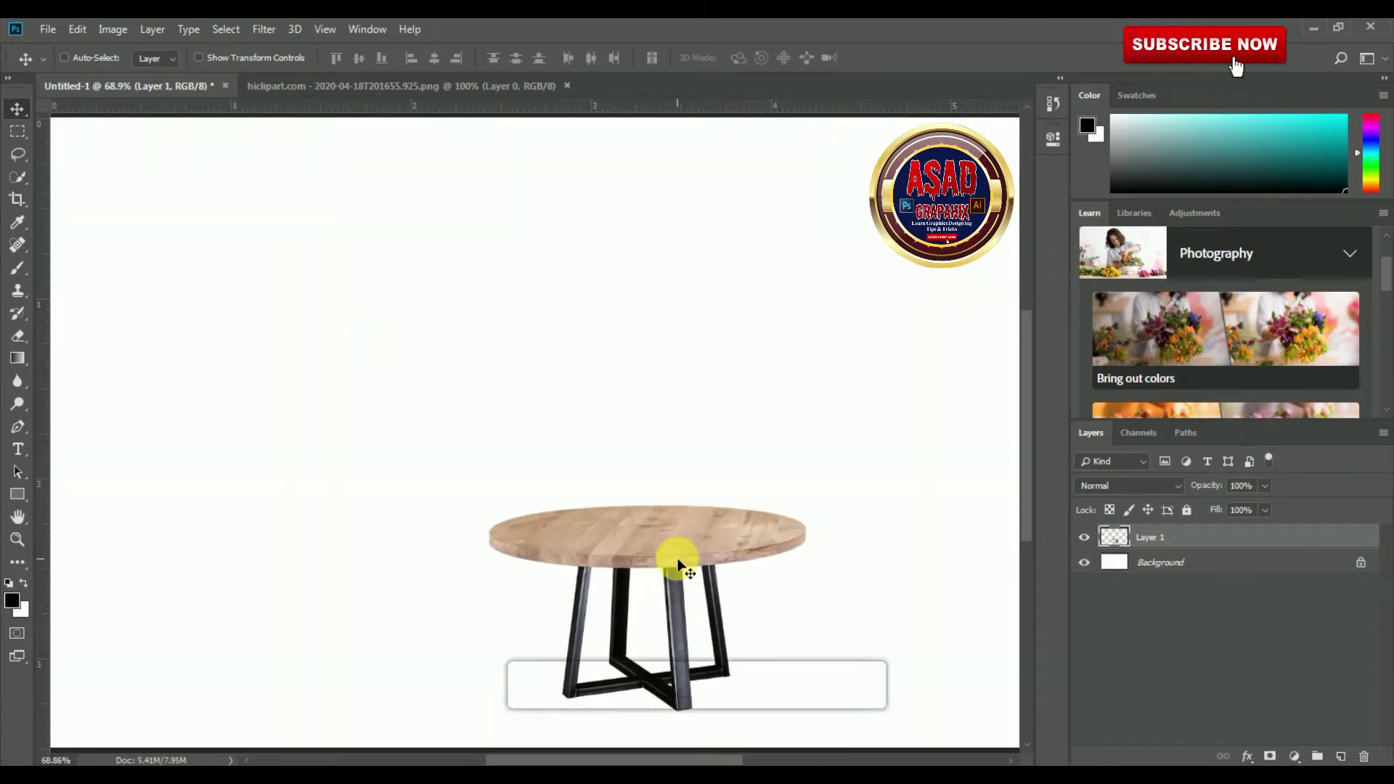
key("ctrl+t")
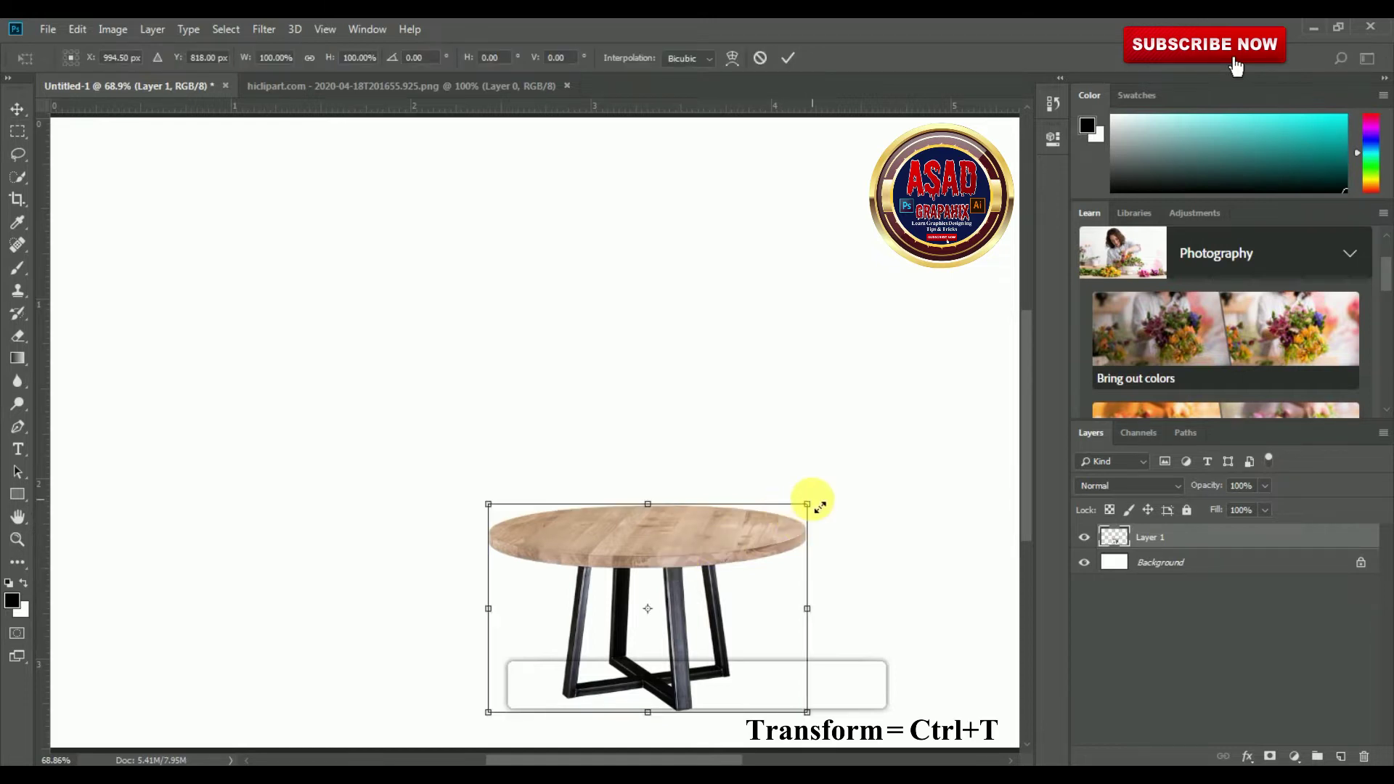
left_click_drag(808, 504, 864, 468)
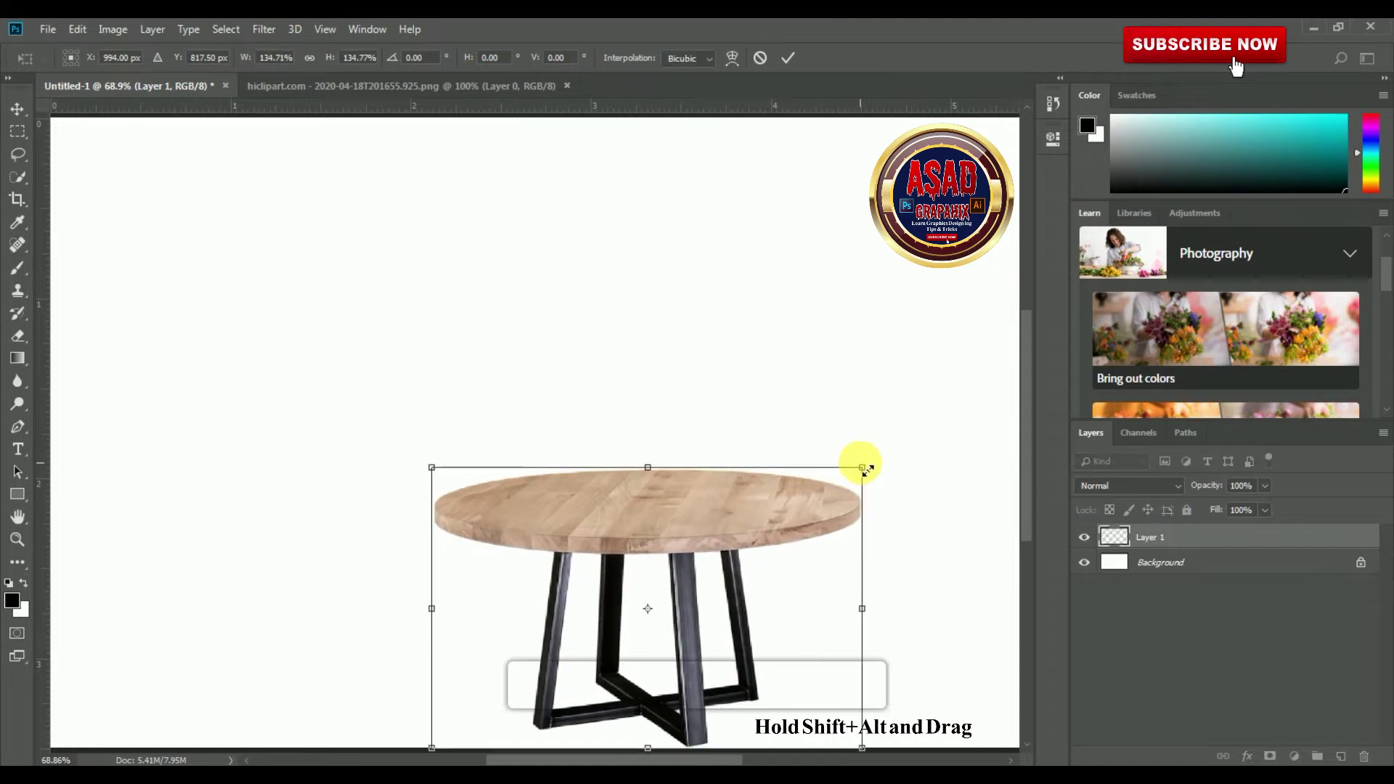
left_click(787, 57)
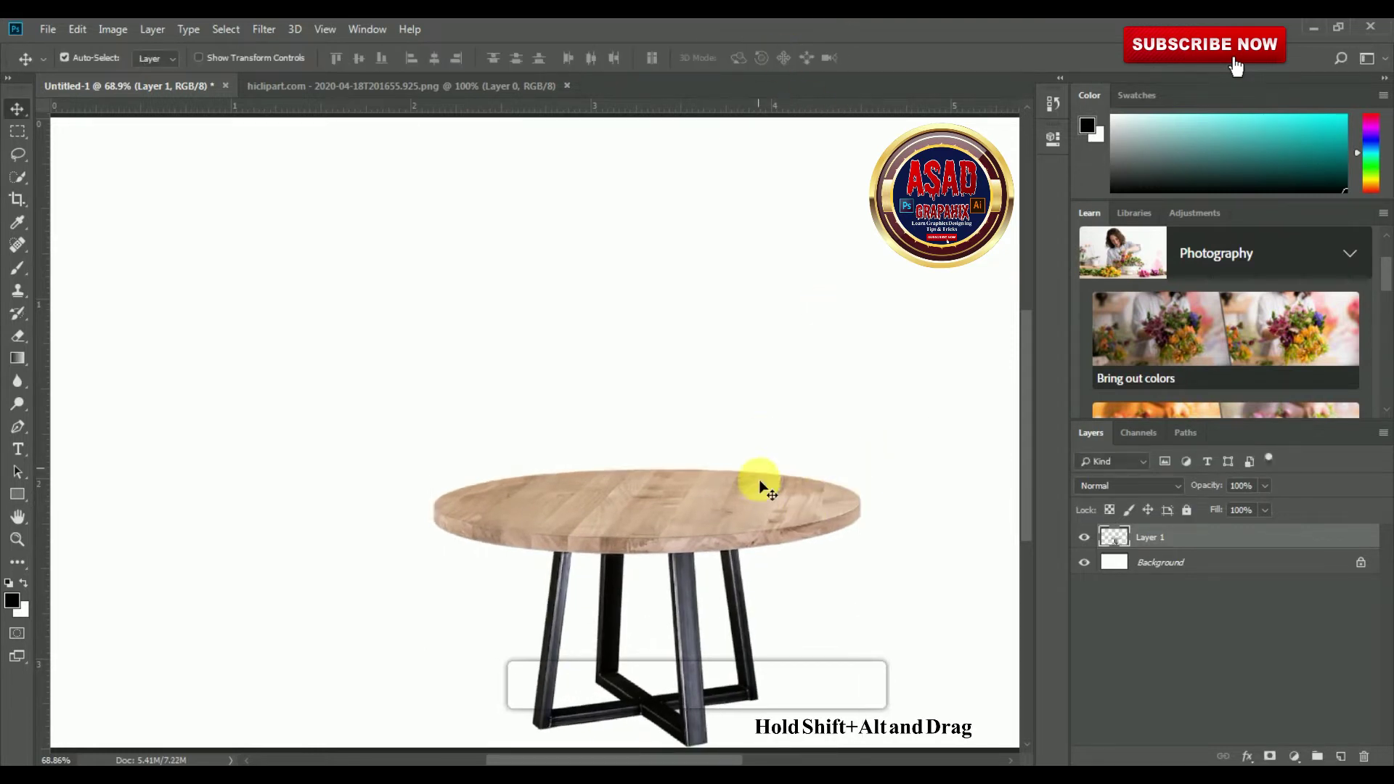
left_click_drag(755, 541, 717, 545)
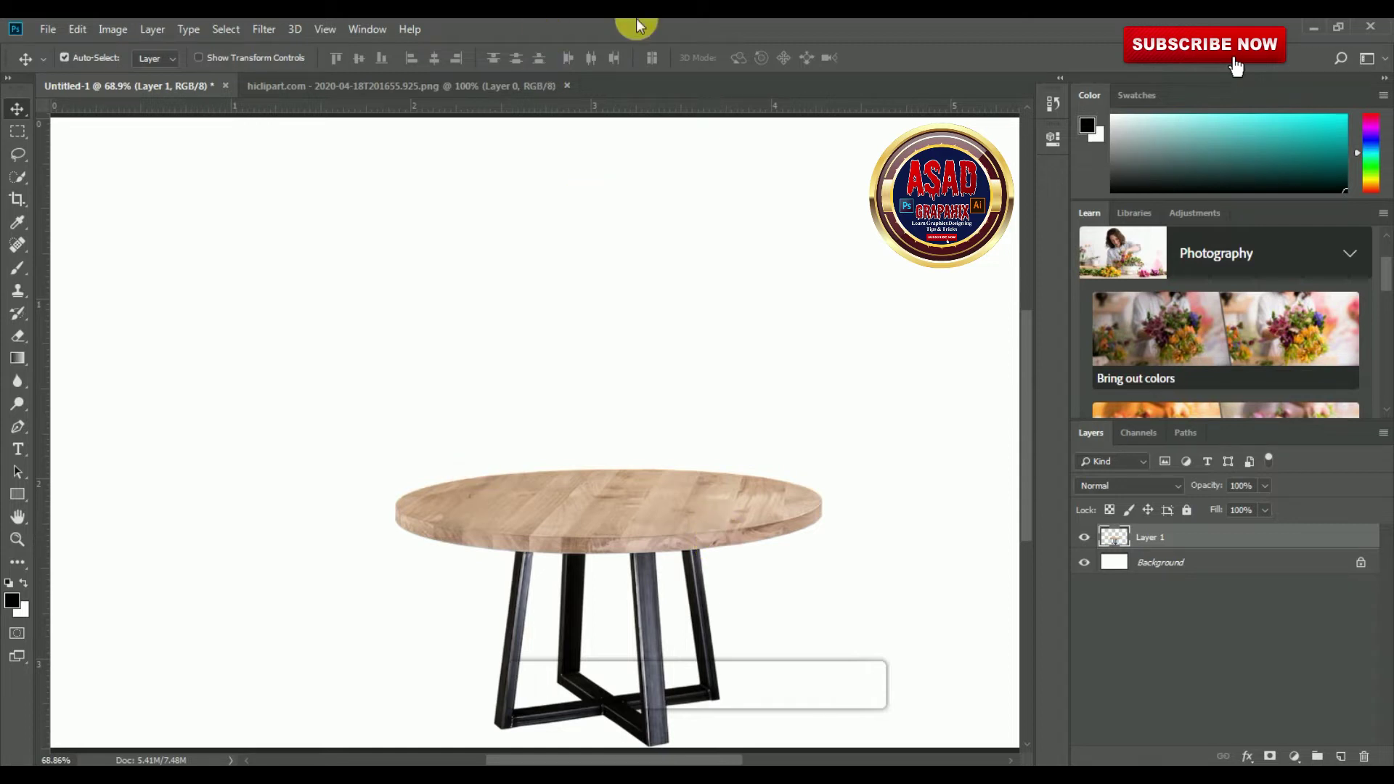
Step: Open the bottle image "hiclipart.com - 2020-04-18T195532.057" and copy the bottle into the Untitled-1 document
left_click(45, 31)
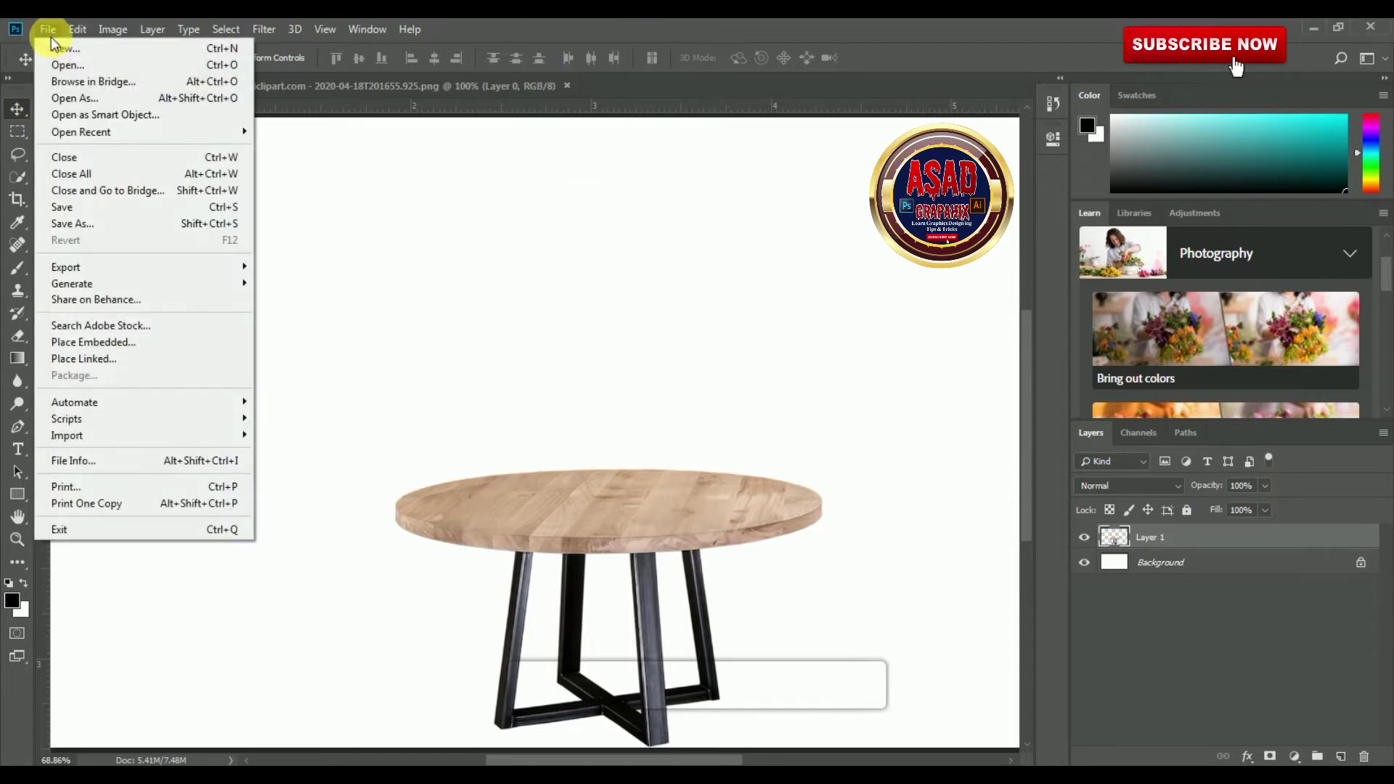
left_click(63, 67)
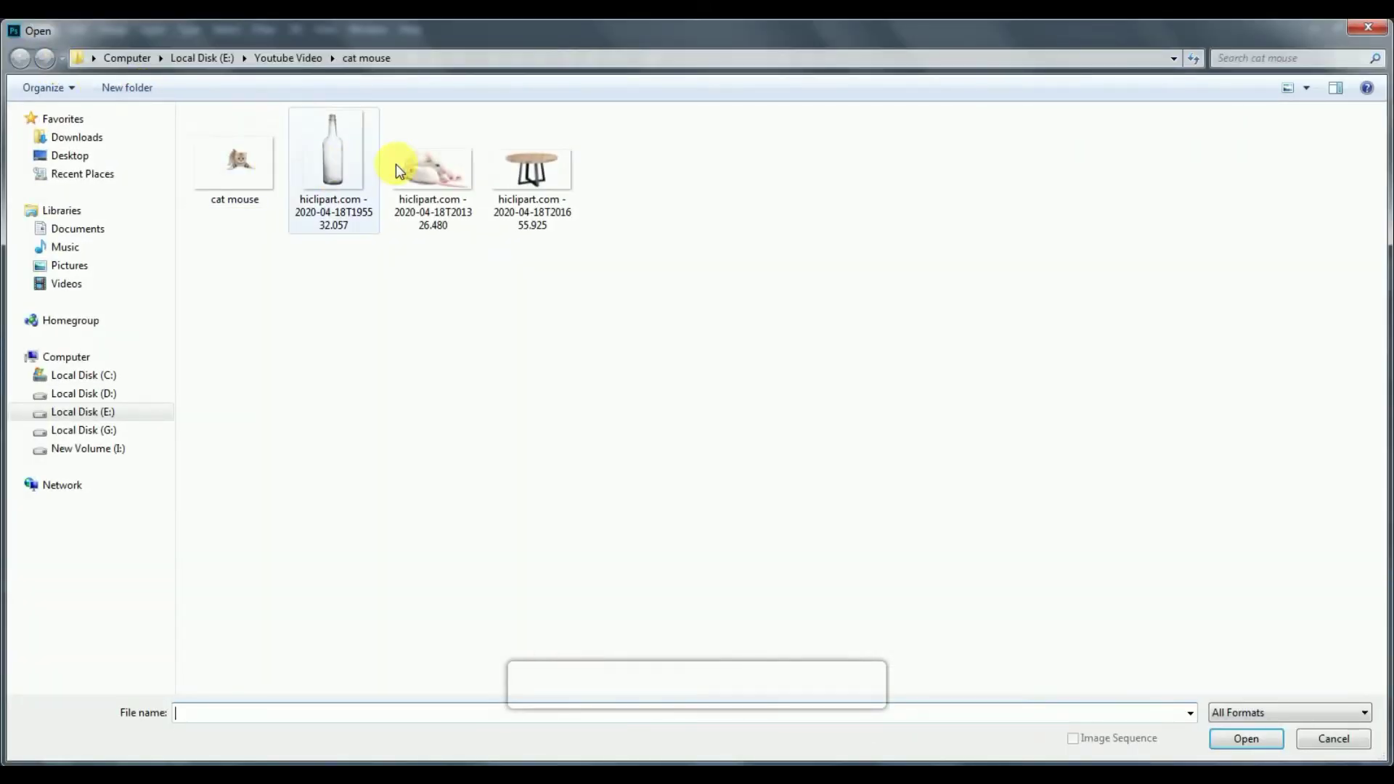
left_click(331, 192)
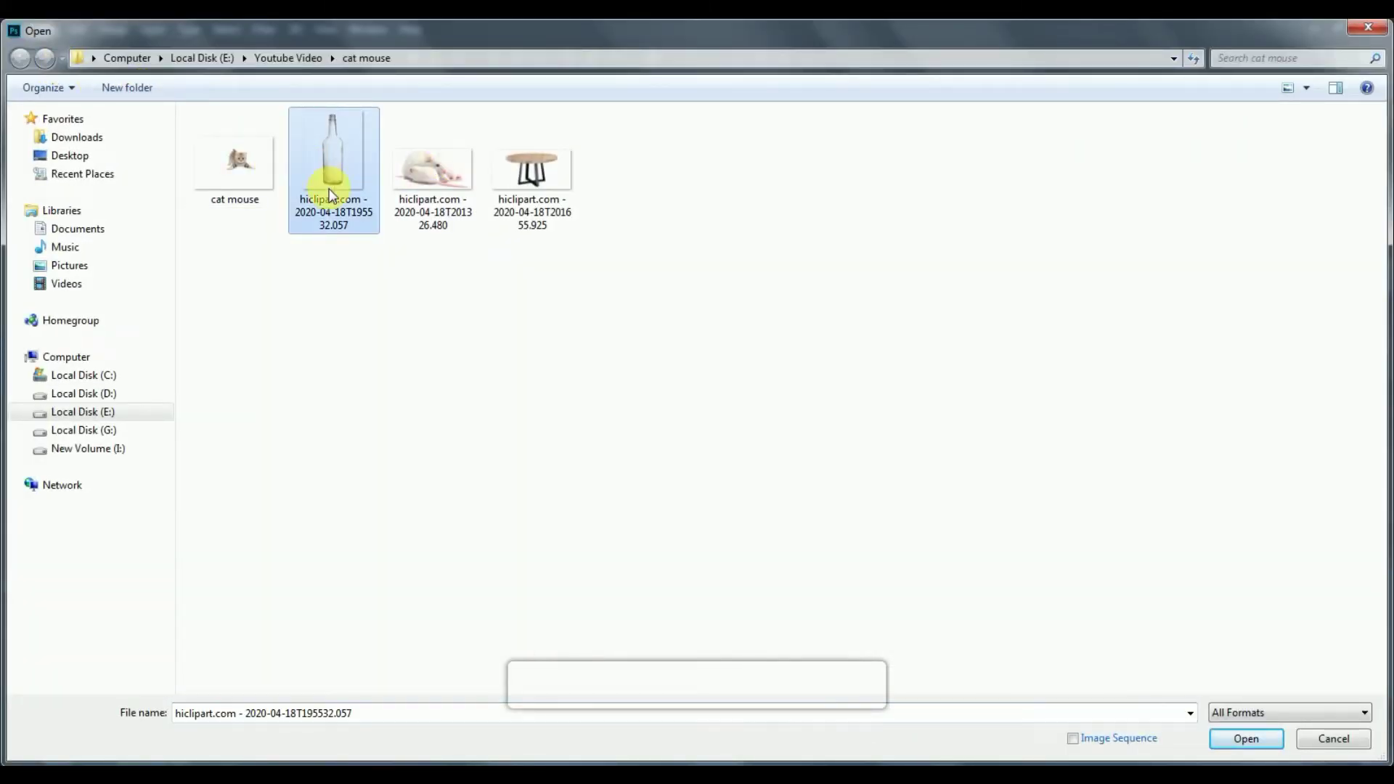
left_click(1245, 739)
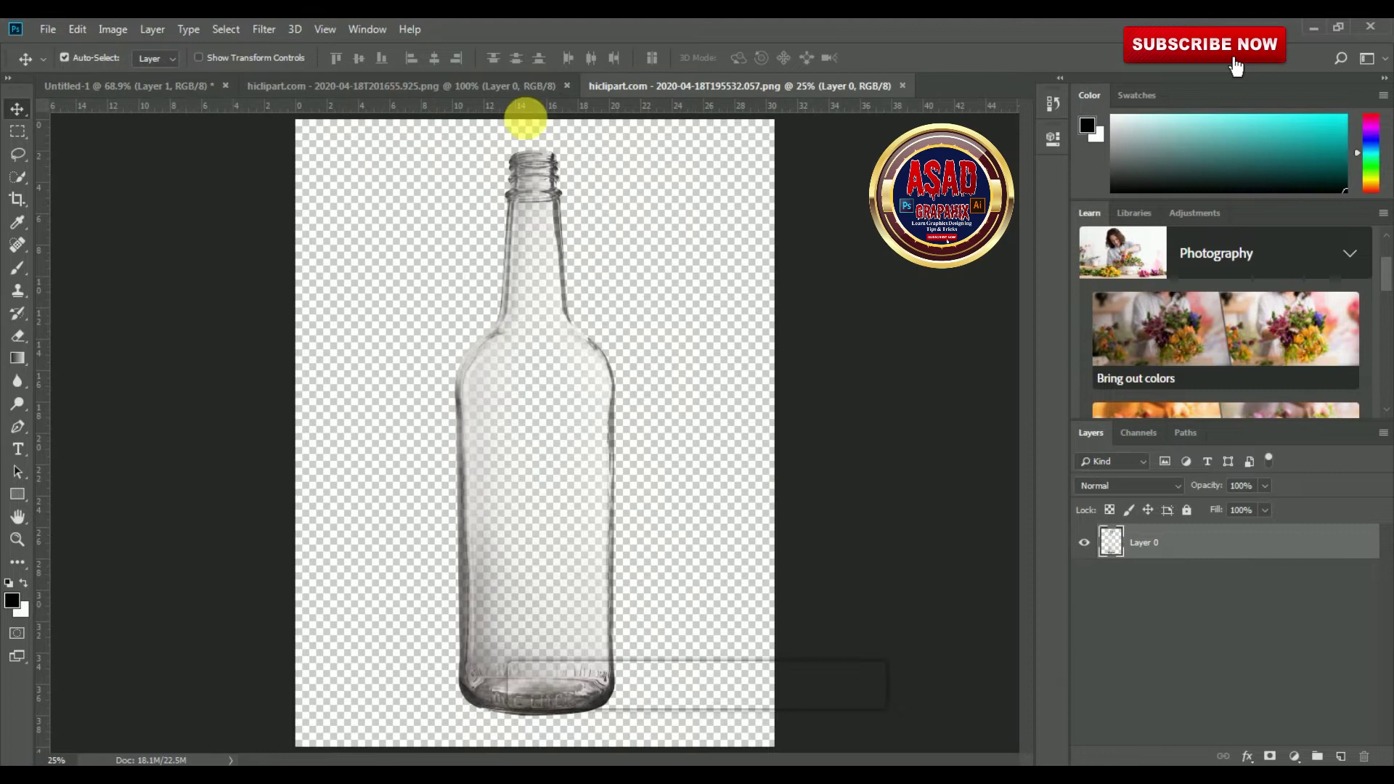
left_click_drag(539, 179, 529, 367)
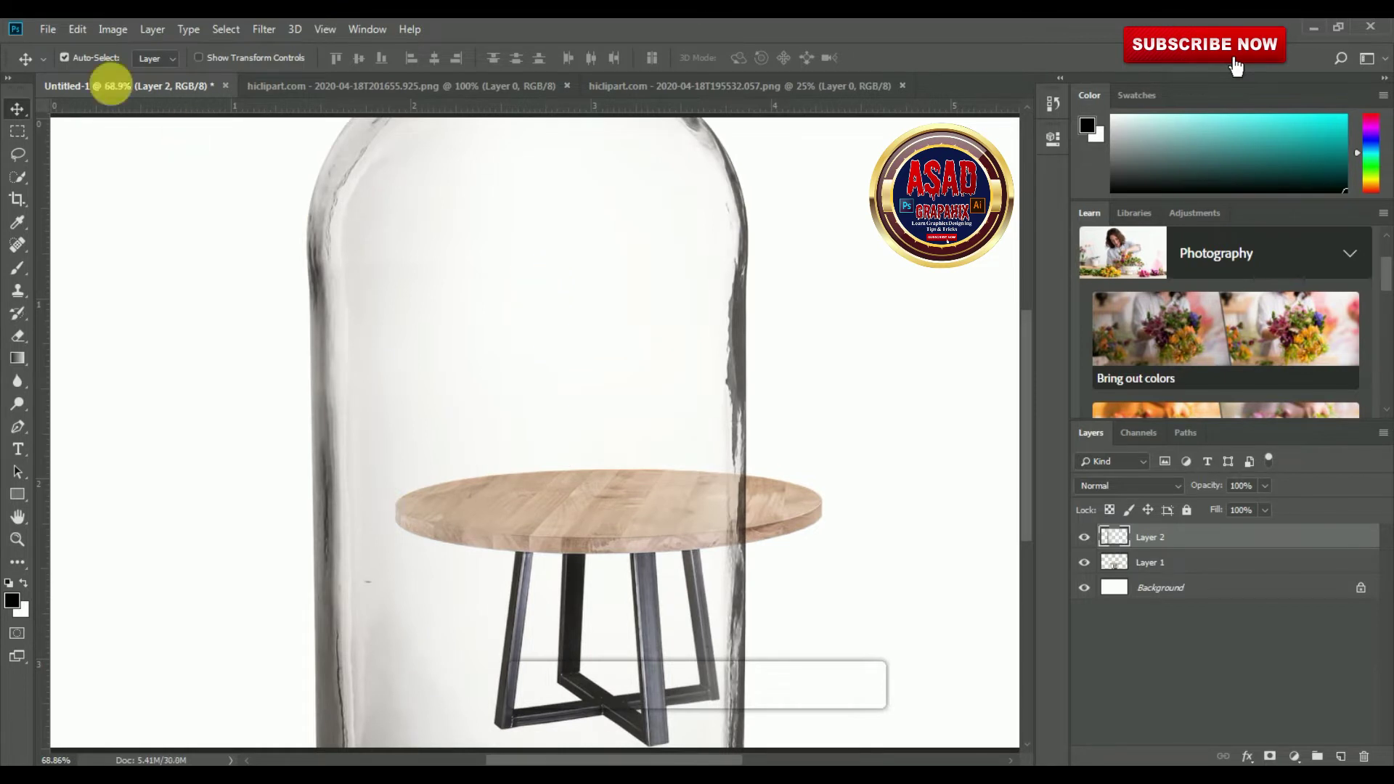
Step: Scale the bottle down proportionally from its centre to about 36% with Free Transform
left_click(79, 29)
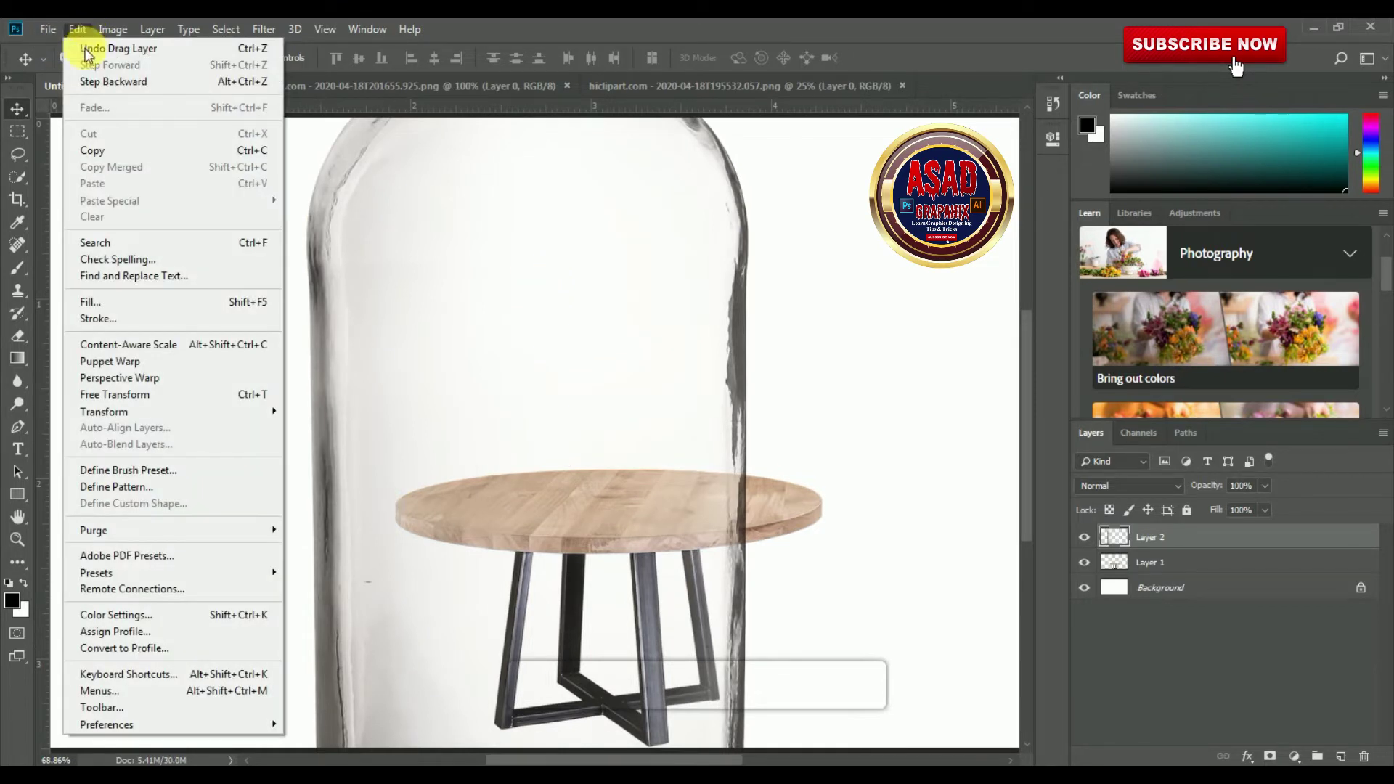
left_click(121, 395)
scroll(444, 361, "down", 5)
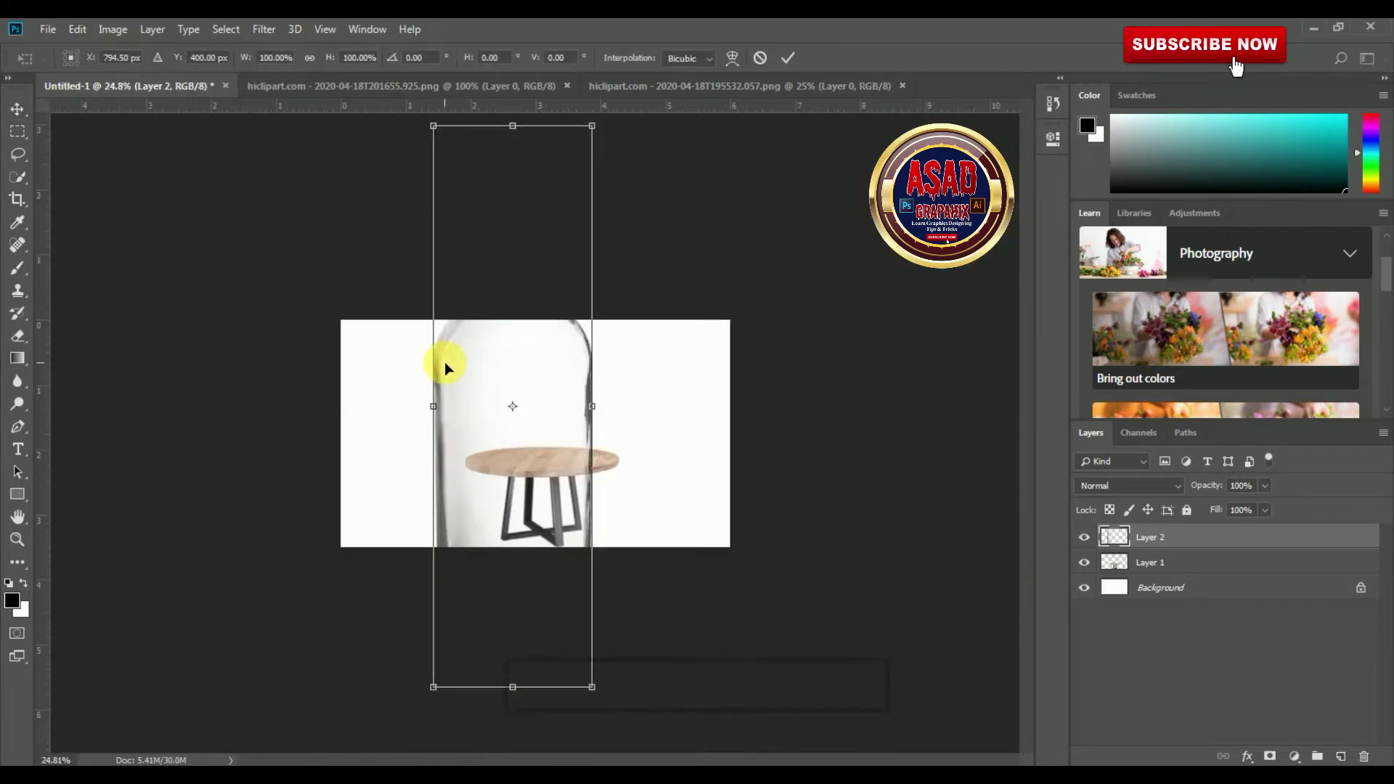
left_click_drag(594, 131, 516, 302)
key("ctrl+z")
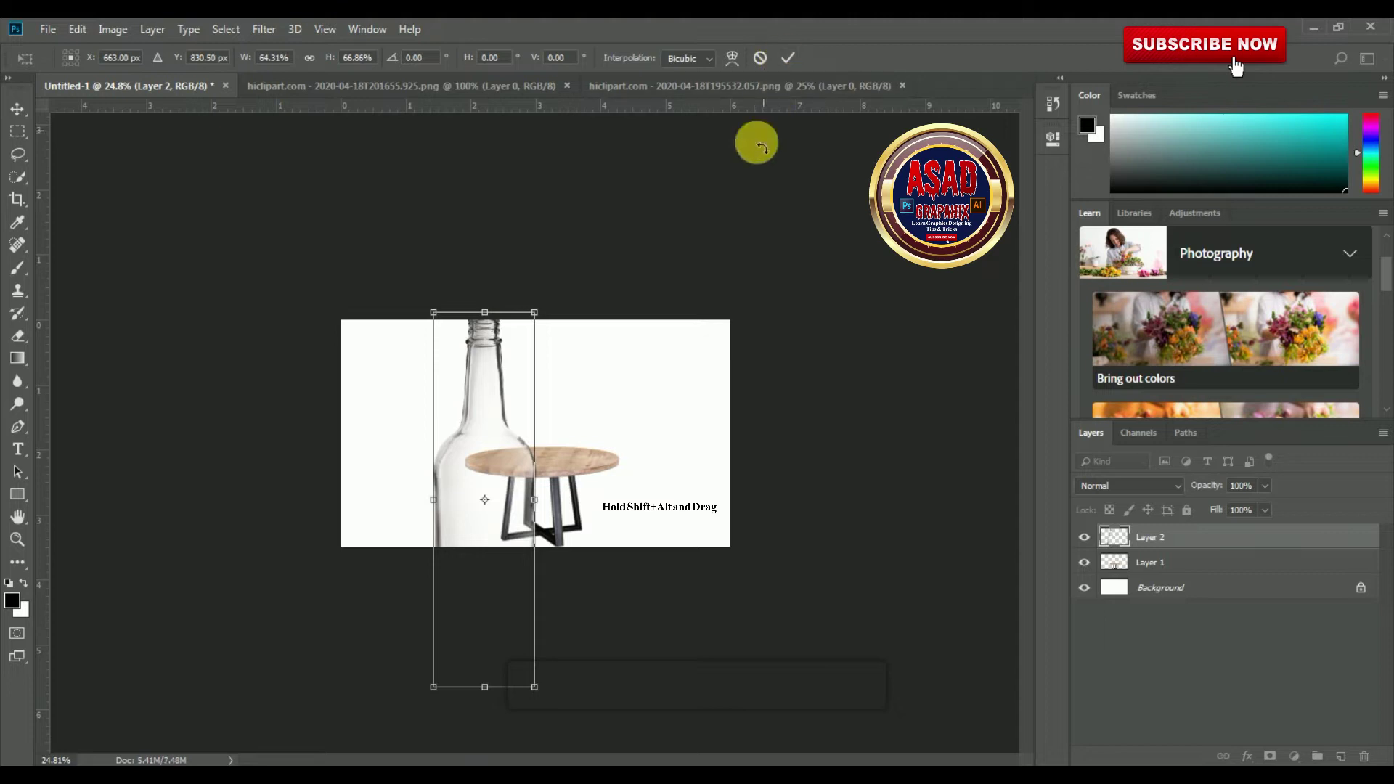
key("ctrl+z")
left_click_drag(592, 126, 540, 307)
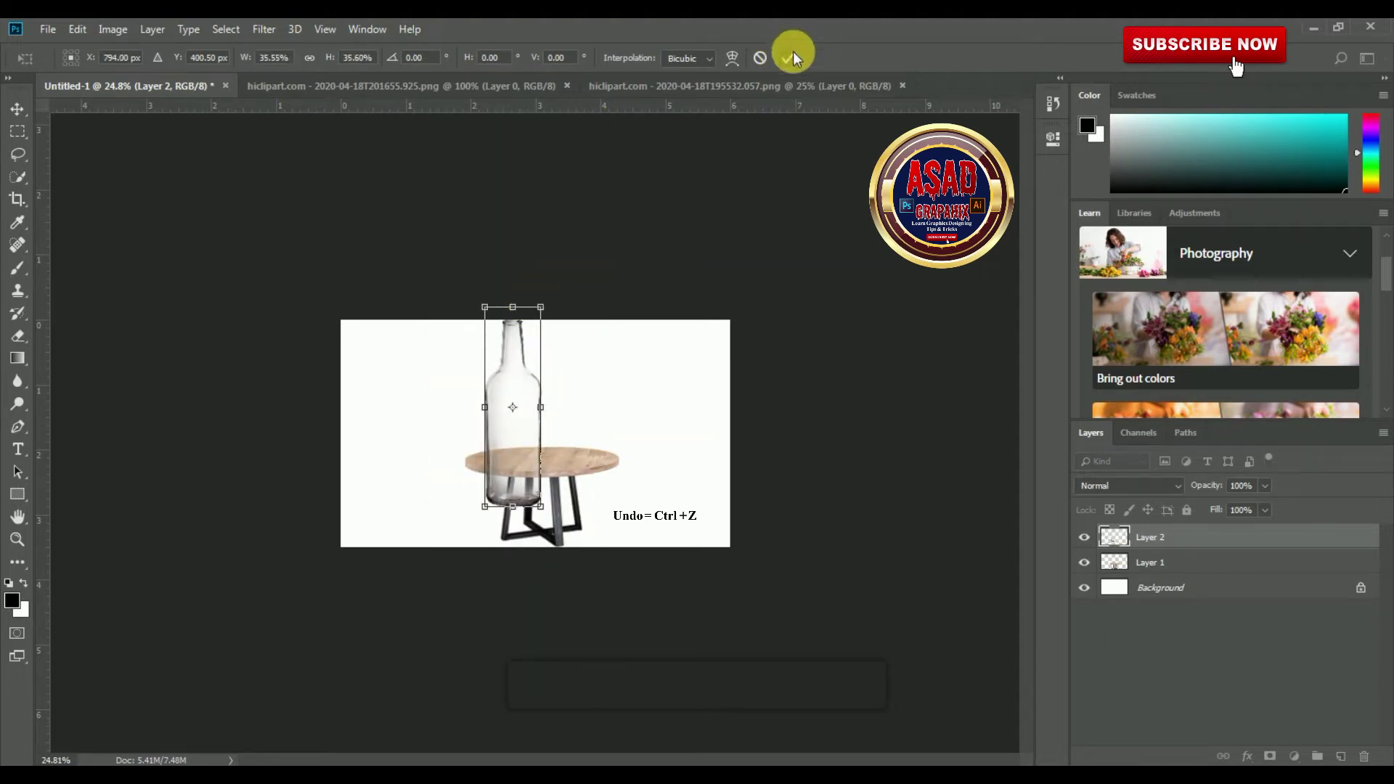
left_click(787, 58)
key("ctrl+0")
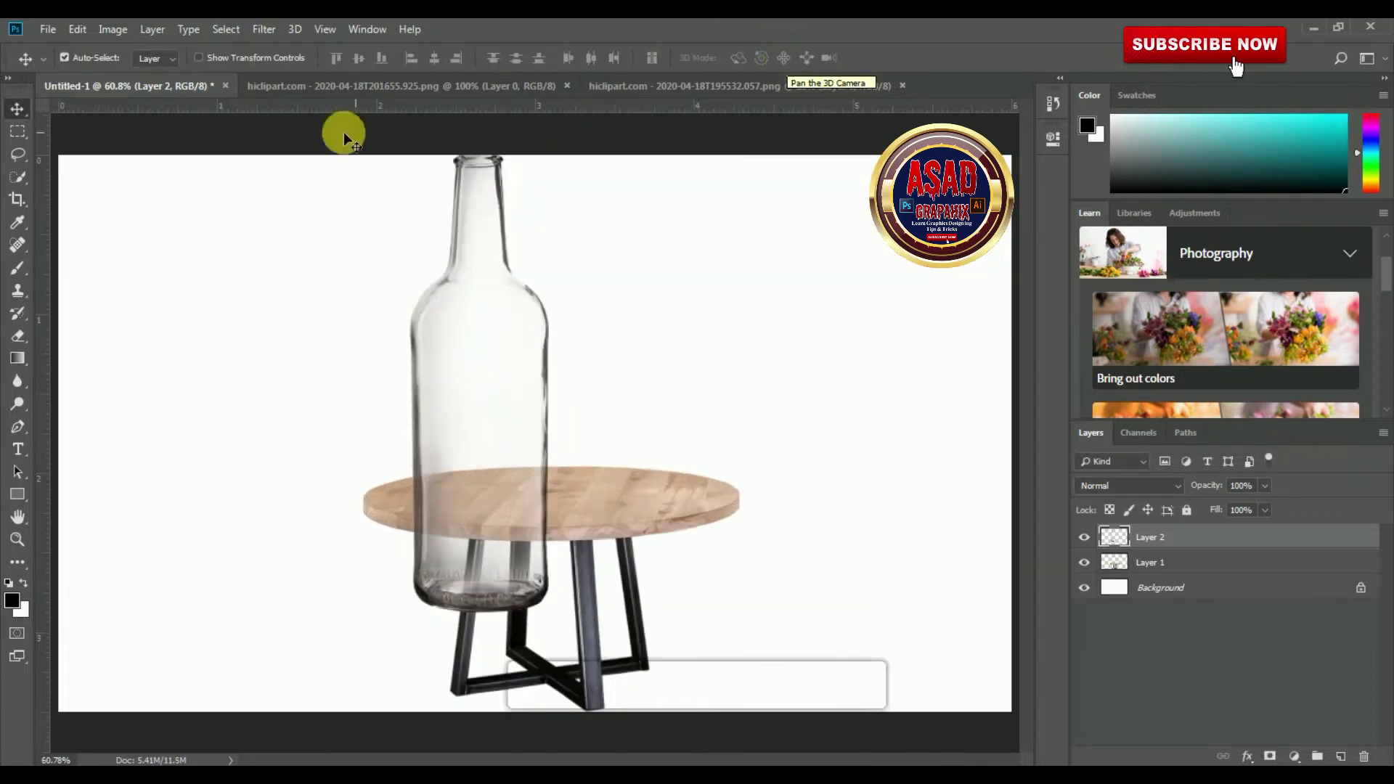
Step: Move the bottle down until it lies fully within the canvas and rotate it 90° clockwise
left_click_drag(477, 208, 479, 311)
left_click(79, 34)
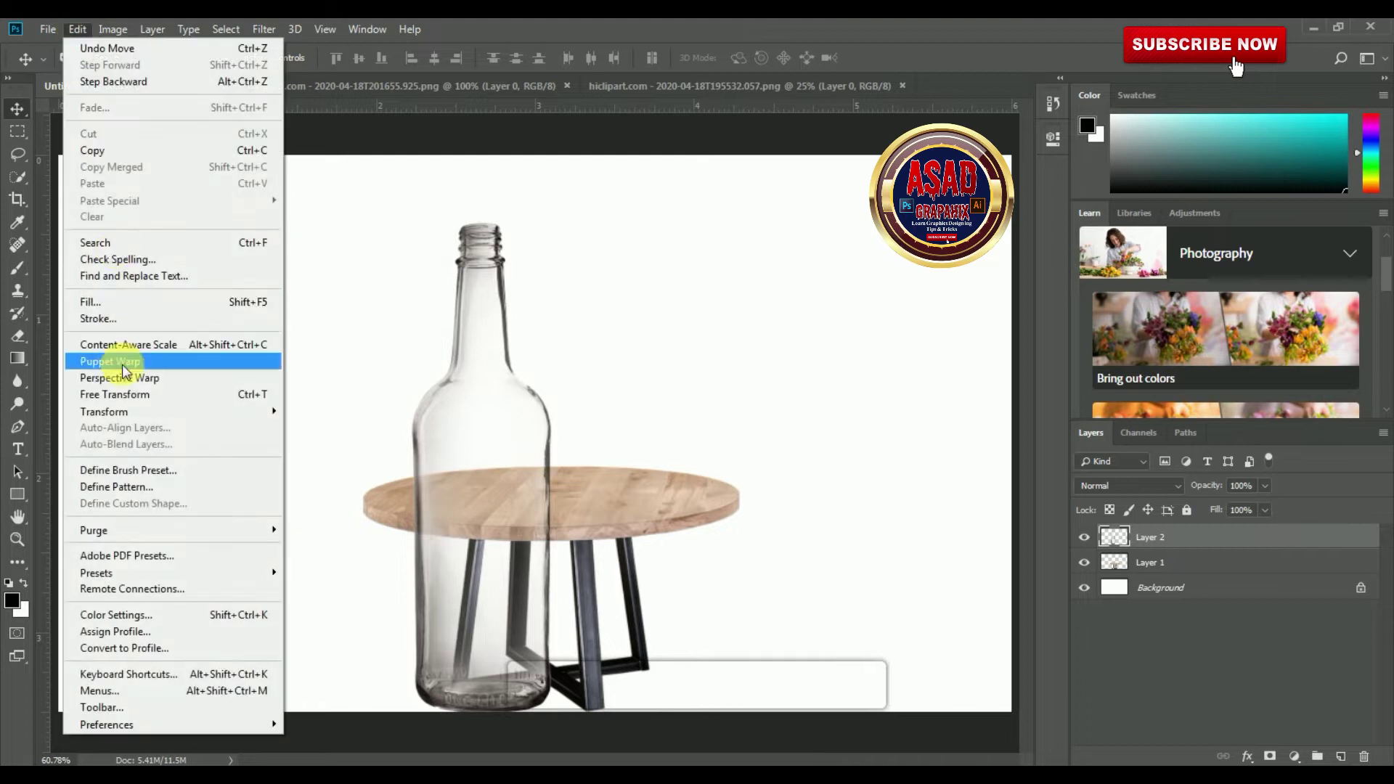
left_click(131, 389)
right_click(340, 342)
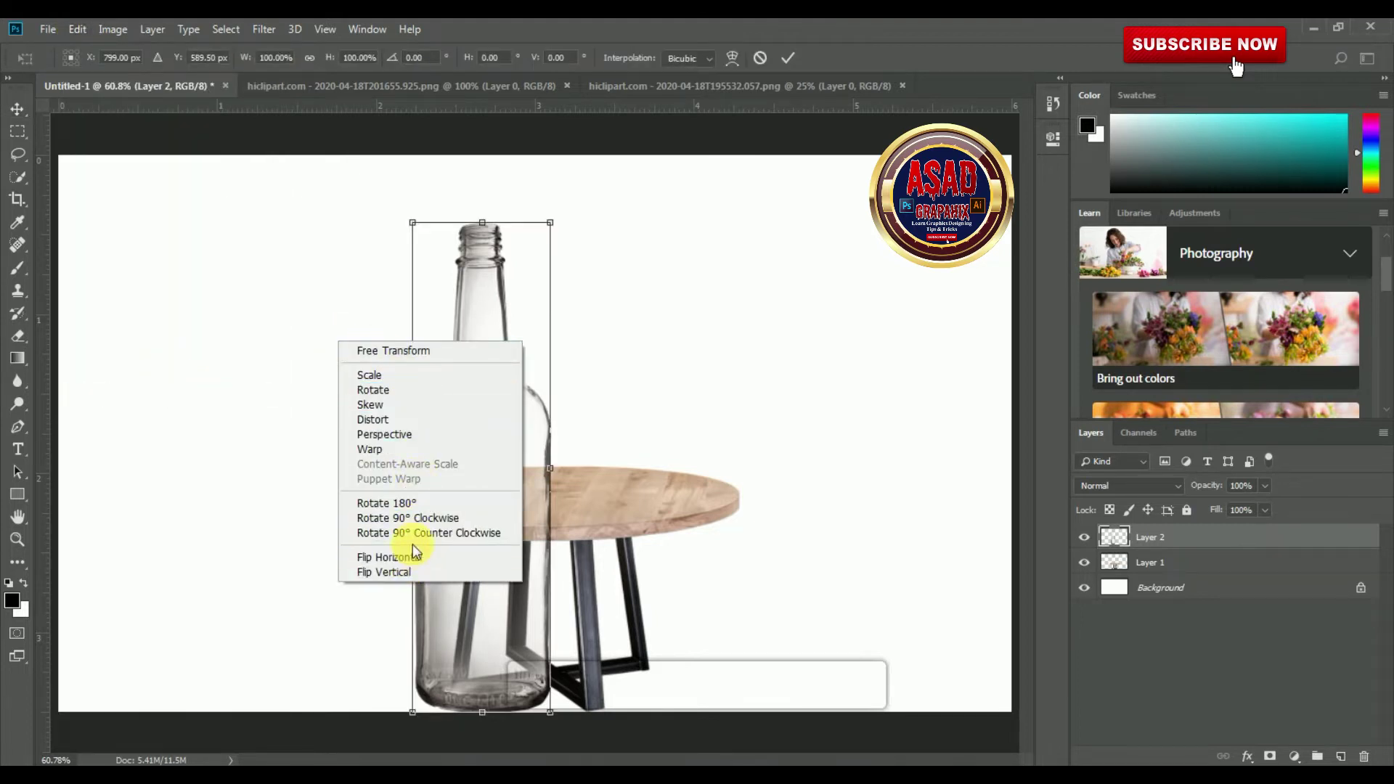
left_click(443, 518)
Step: Flip the bottle horizontally and rest it on the tabletop with its neck overhanging the table's left edge
right_click(607, 448)
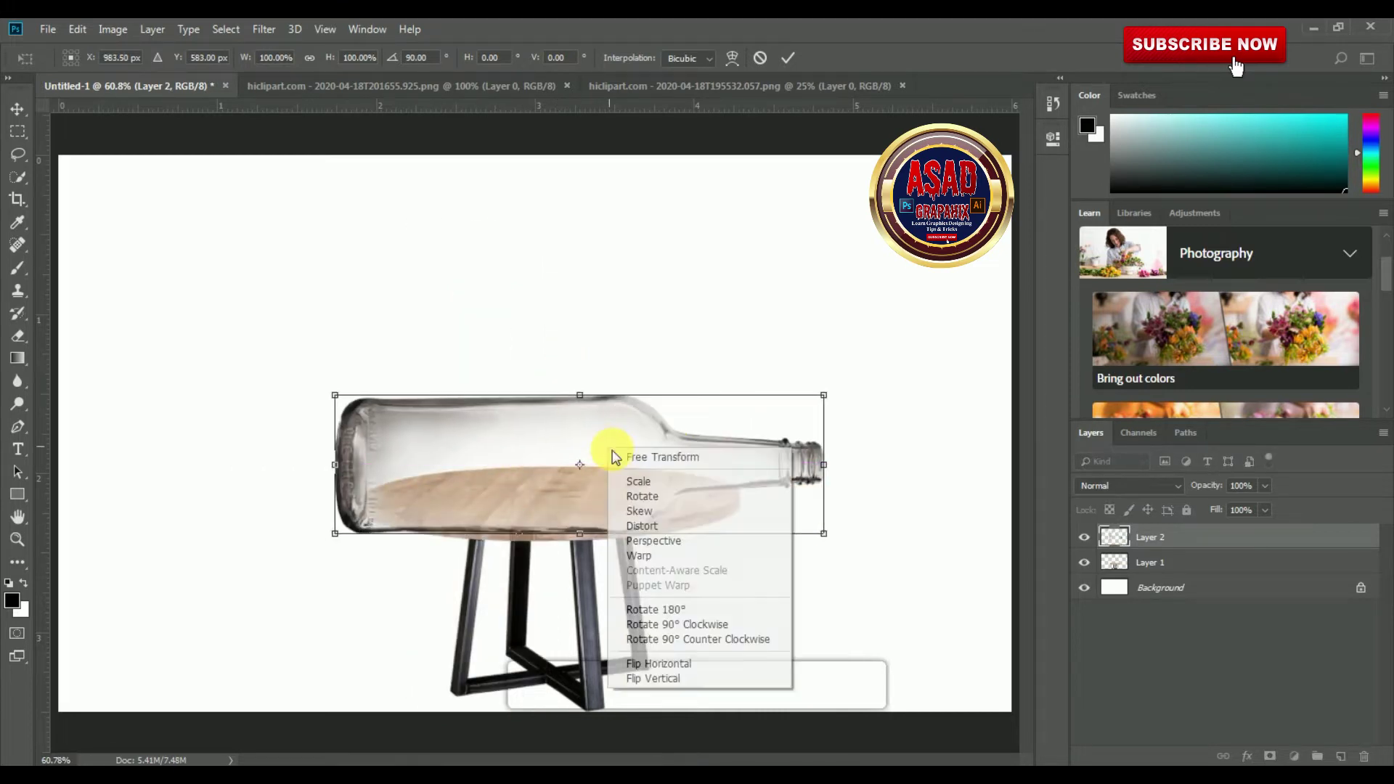
left_click(663, 659)
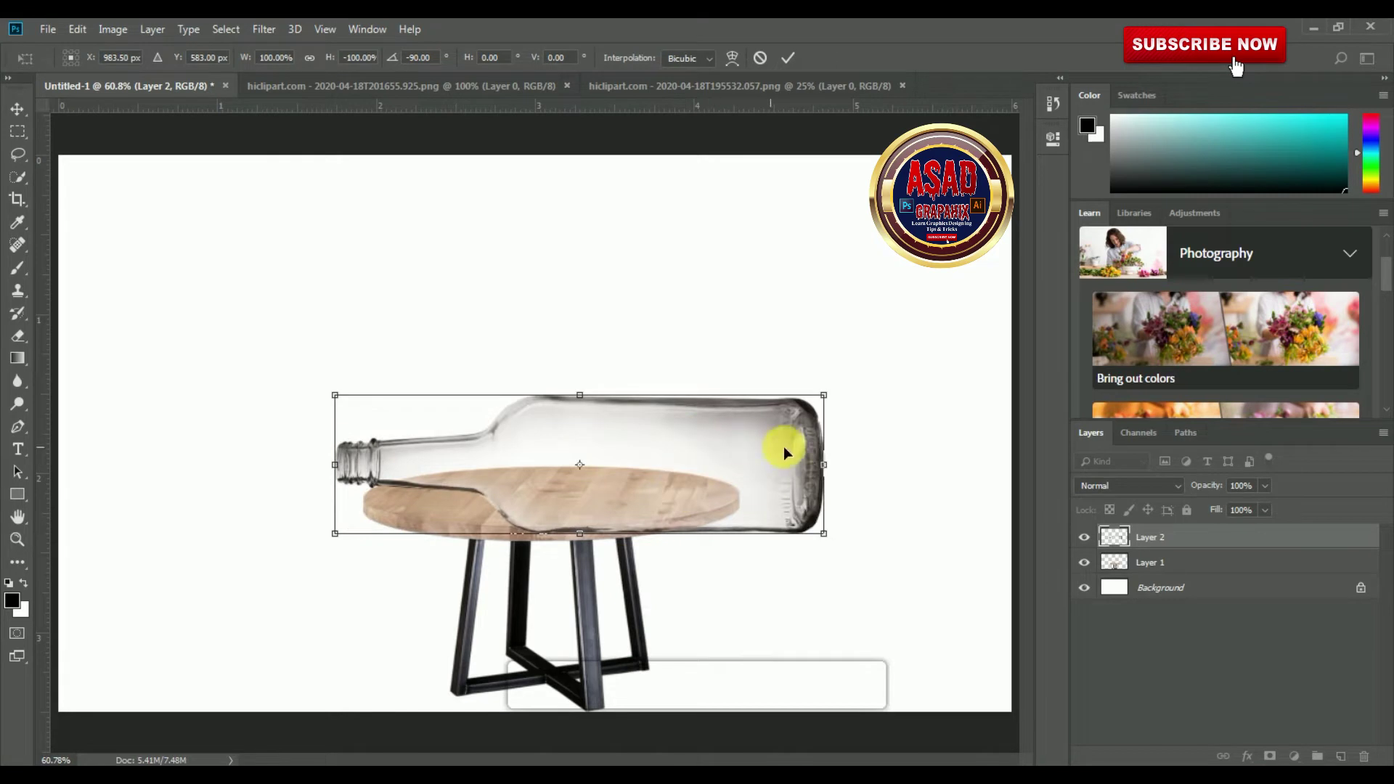
left_click_drag(811, 447, 691, 414)
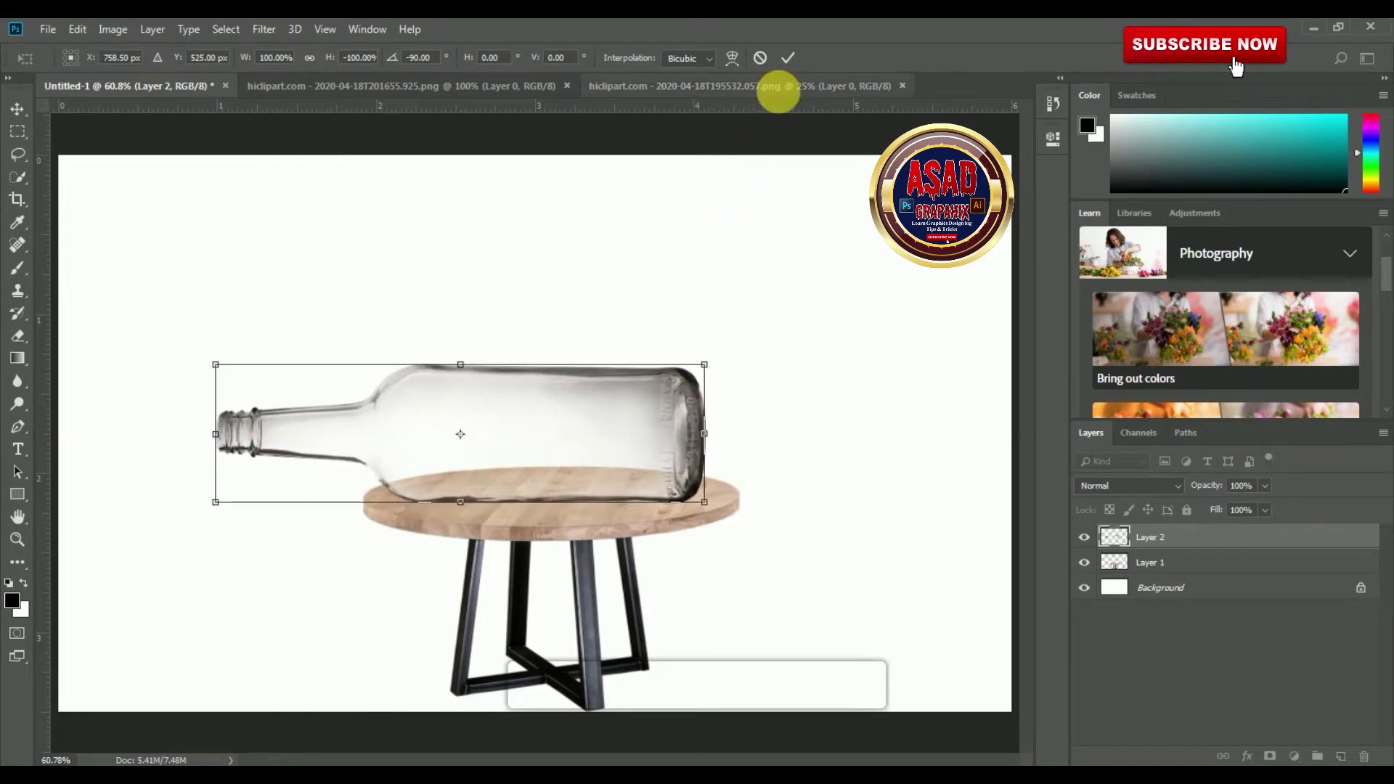
left_click(788, 58)
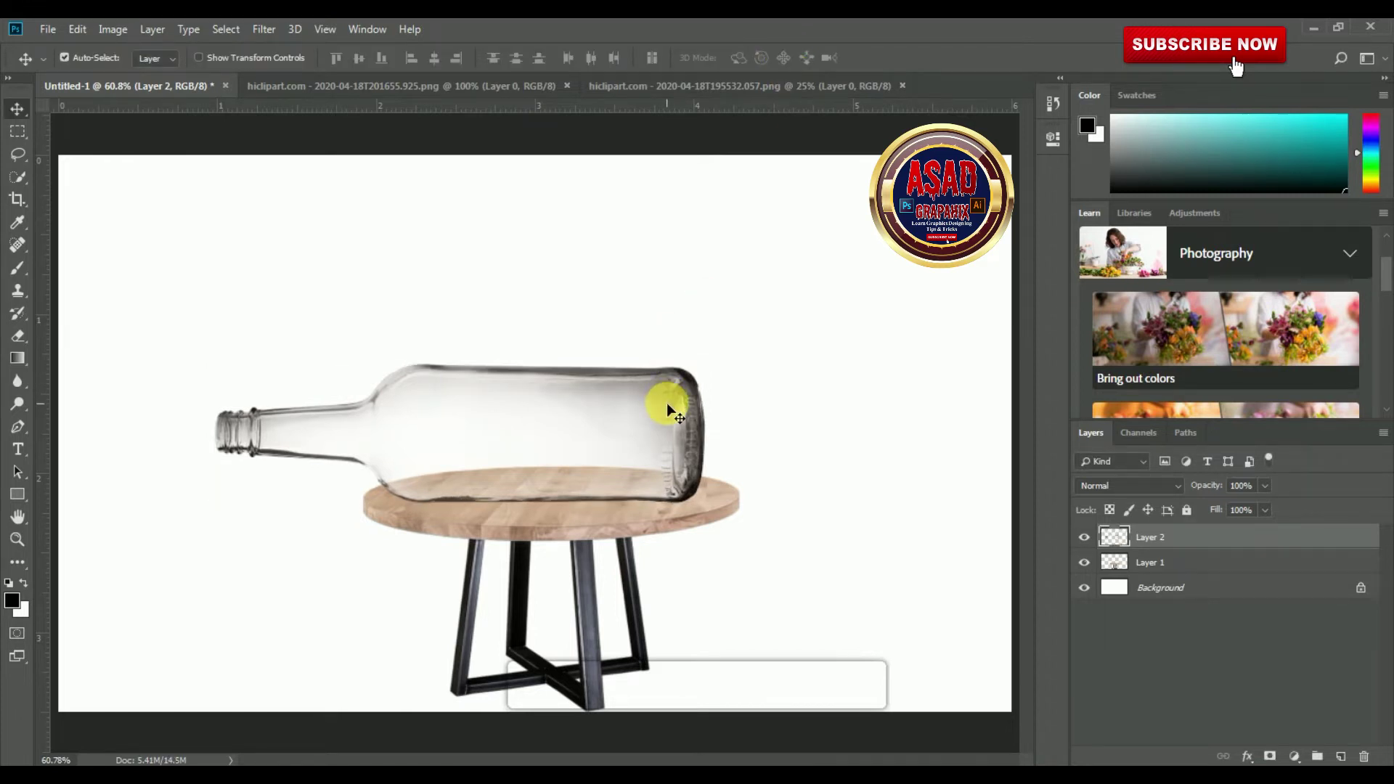
Step: Enlarge the lying bottle proportionally from its centre to about 127%
left_click(76, 32)
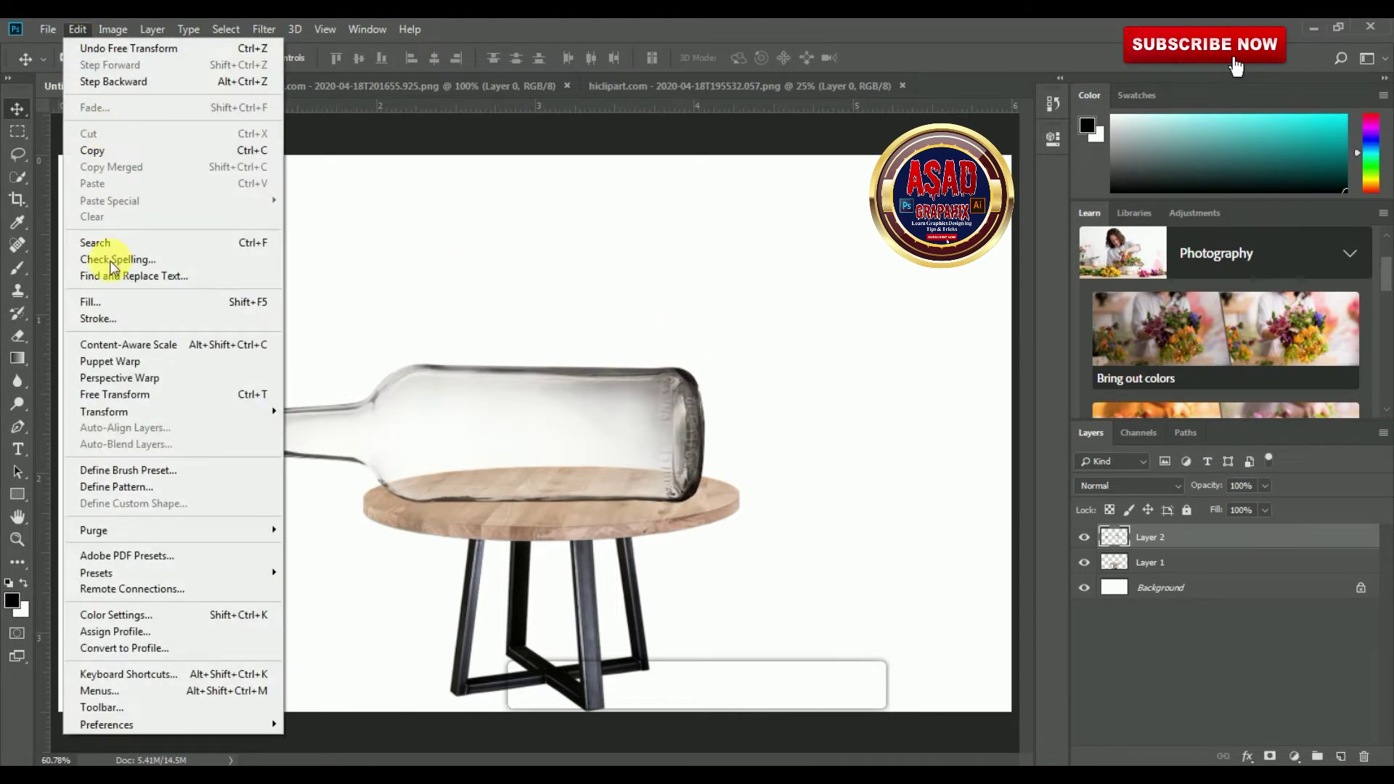
left_click(109, 392)
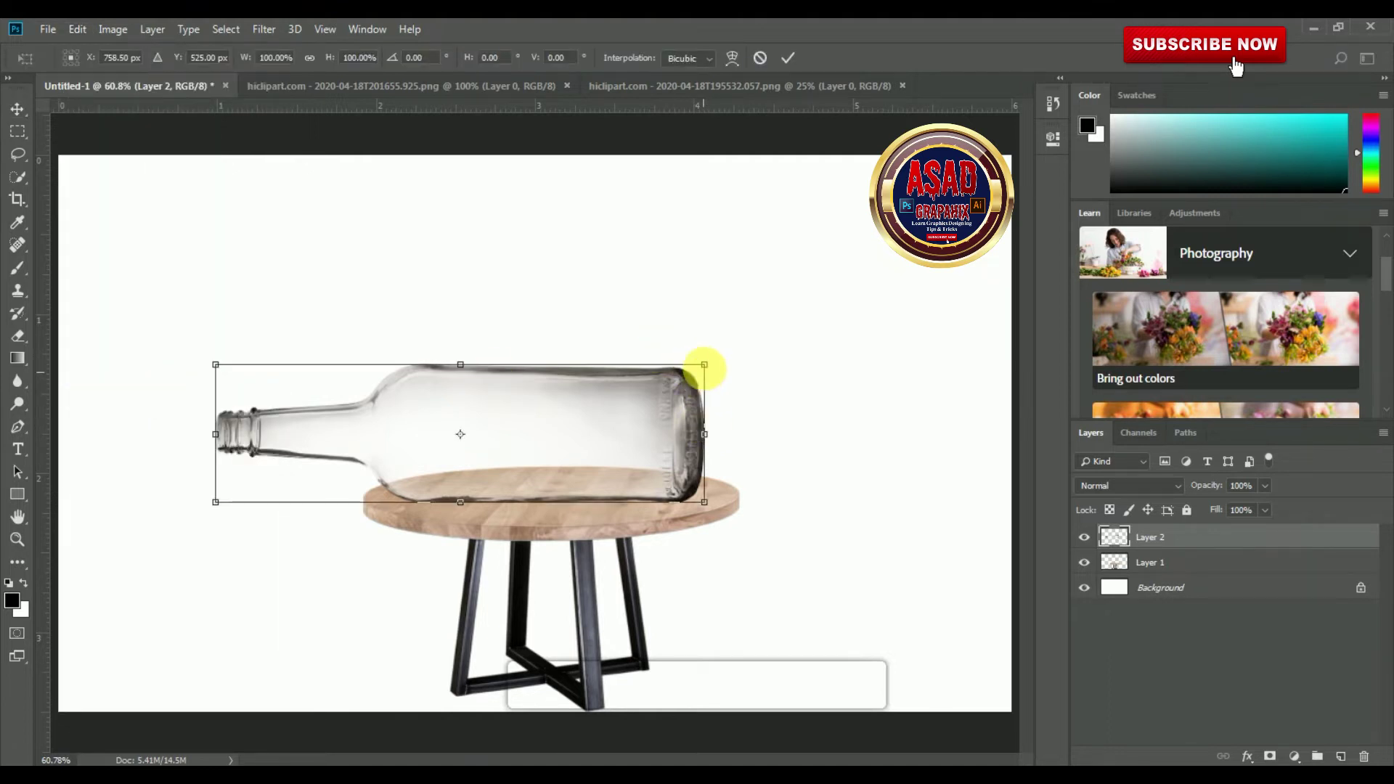
left_click_drag(708, 368, 767, 331)
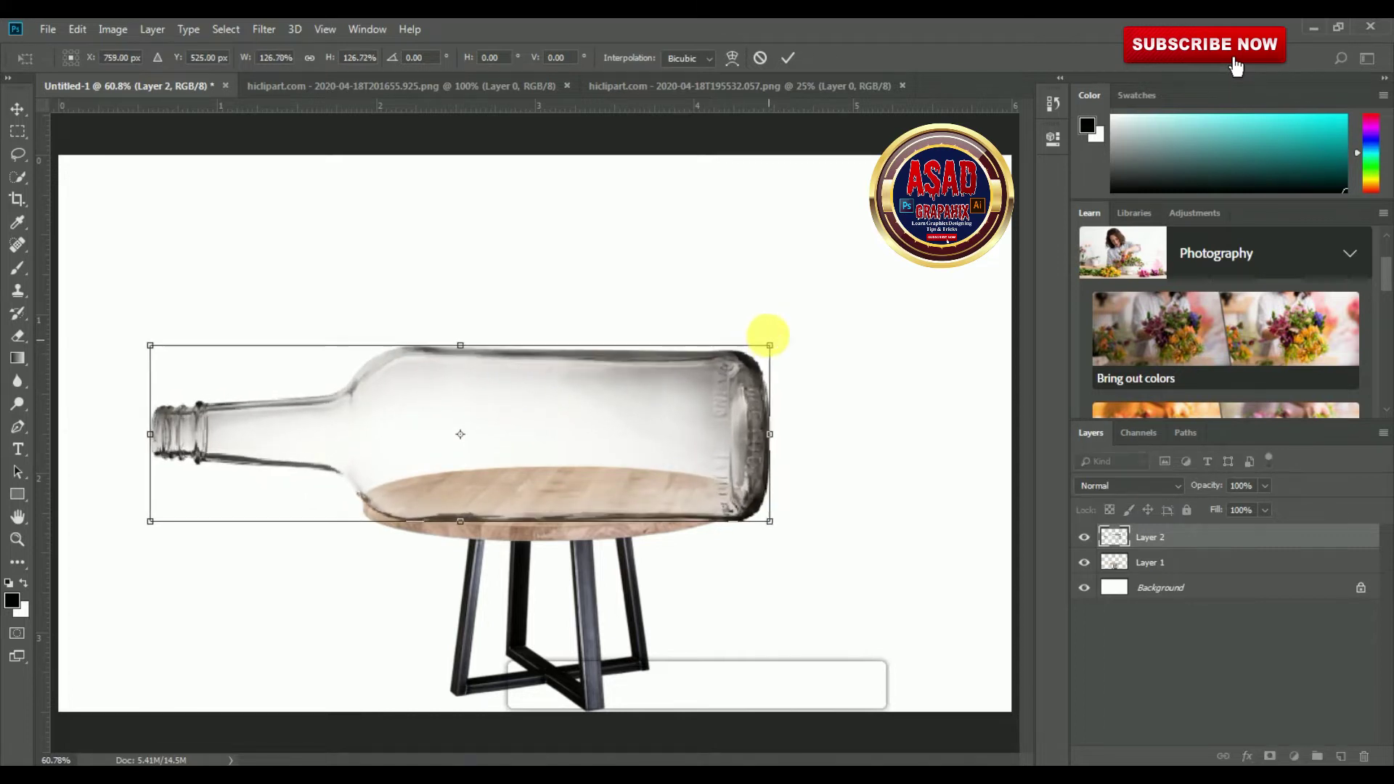
left_click(788, 61)
Step: Shift the table slightly down and right and the bottle slightly up so the bottle rests on the tabletop
left_click_drag(597, 529, 592, 551)
left_click_drag(744, 430, 758, 431)
left_click_drag(656, 543, 665, 543)
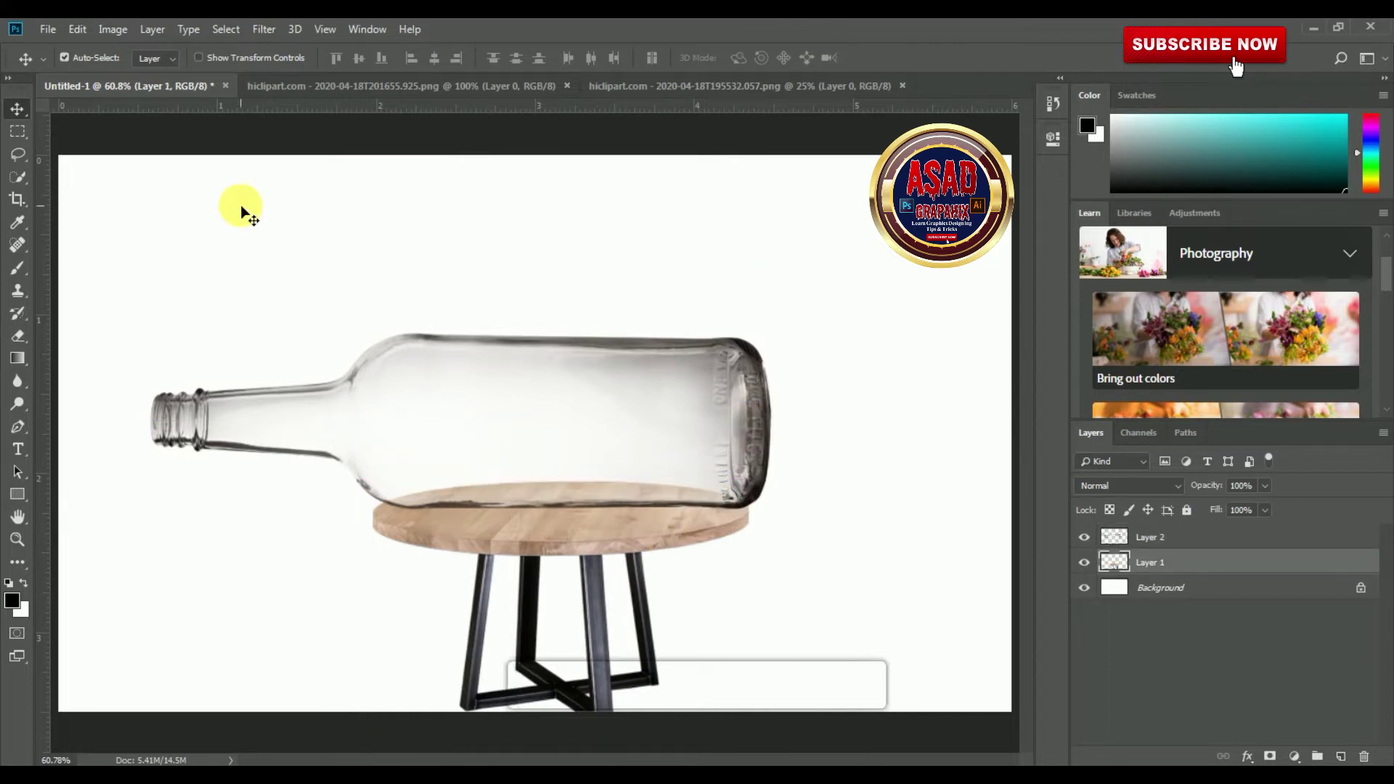
Step: Open the kitten image "cat mouse" from the cat mouse folder
left_click(47, 30)
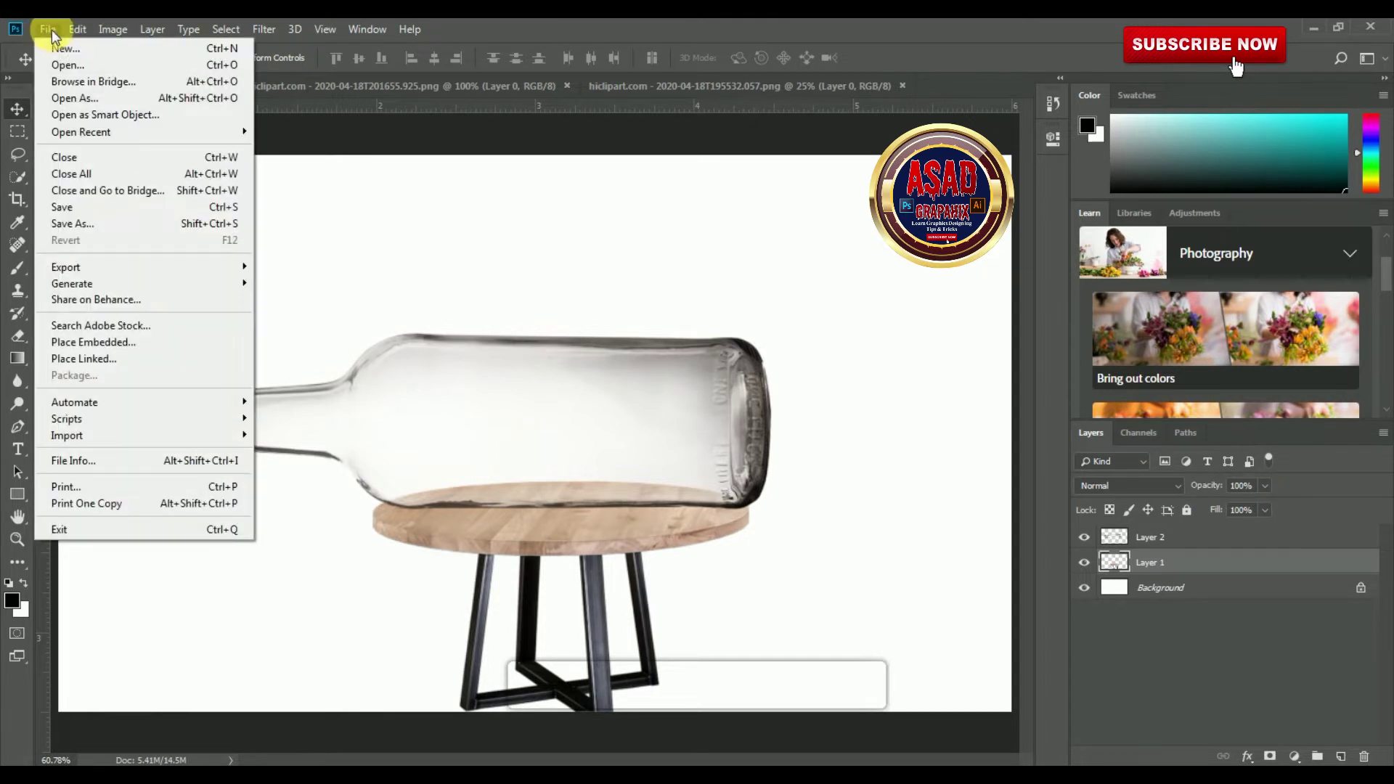
mouse_move(78, 29)
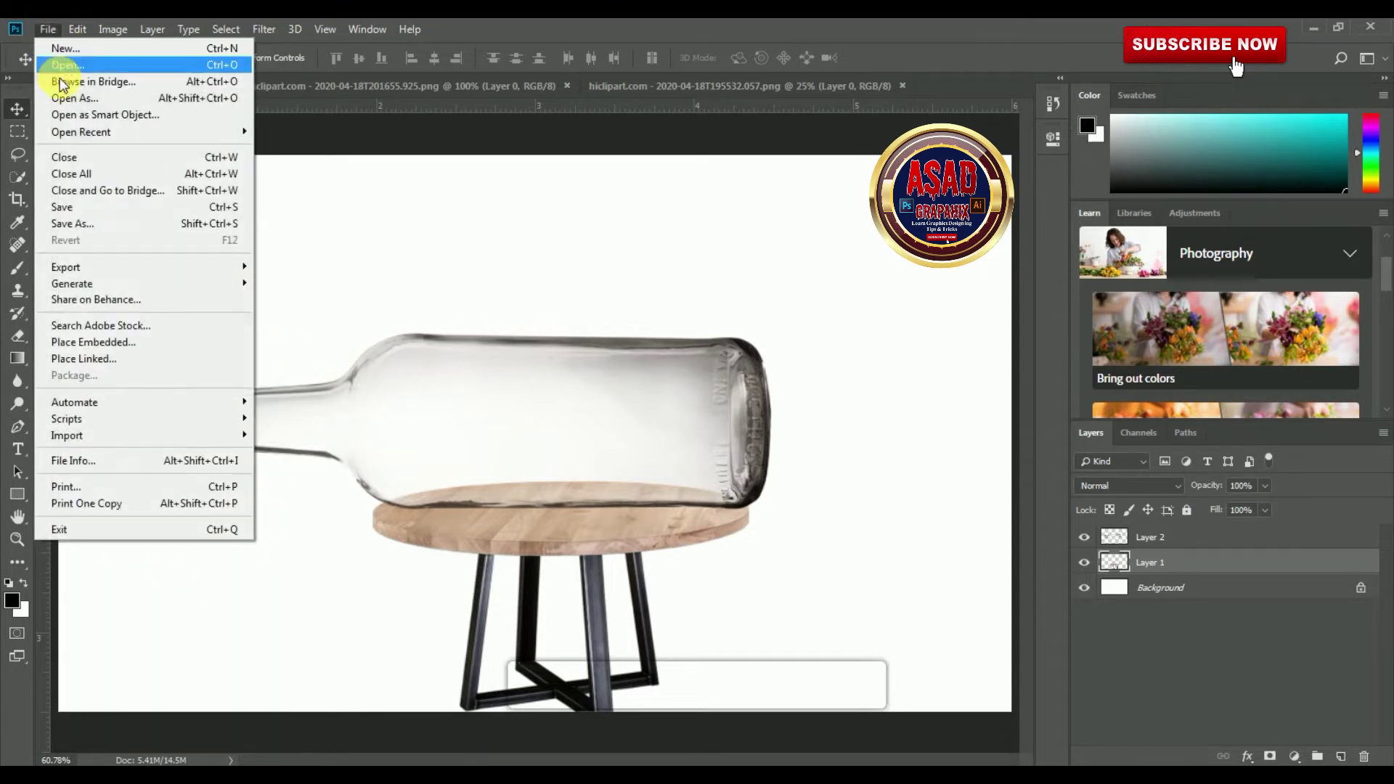
left_click(65, 69)
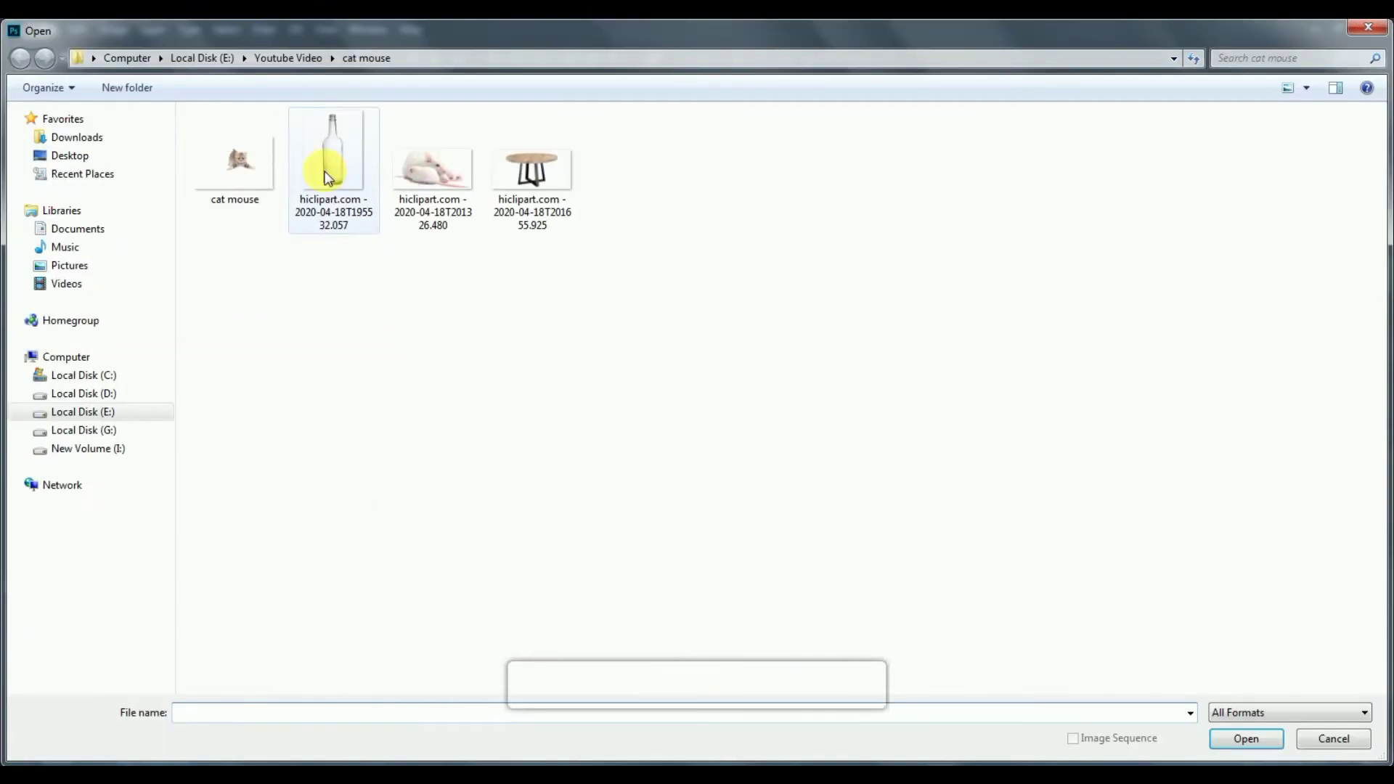
left_click(434, 174)
left_click(233, 167)
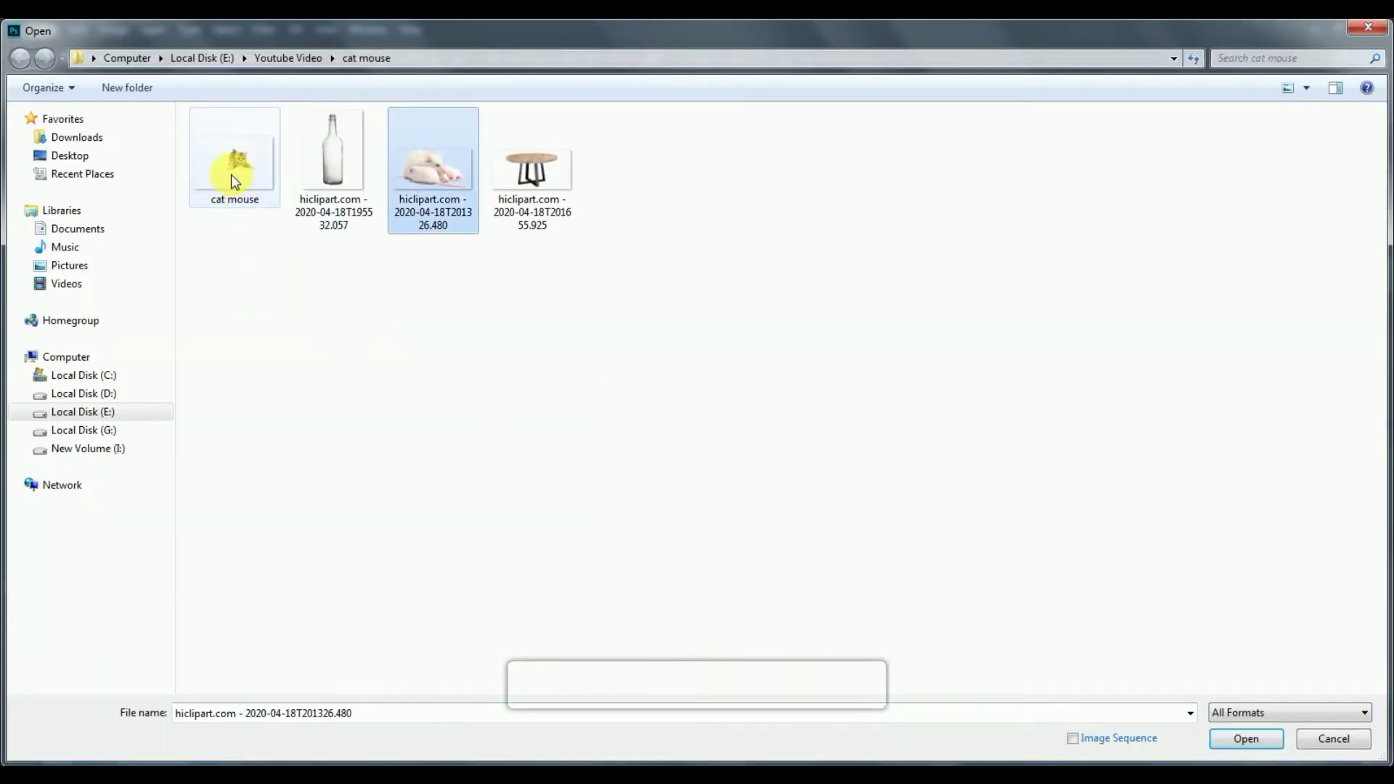
left_click(1236, 745)
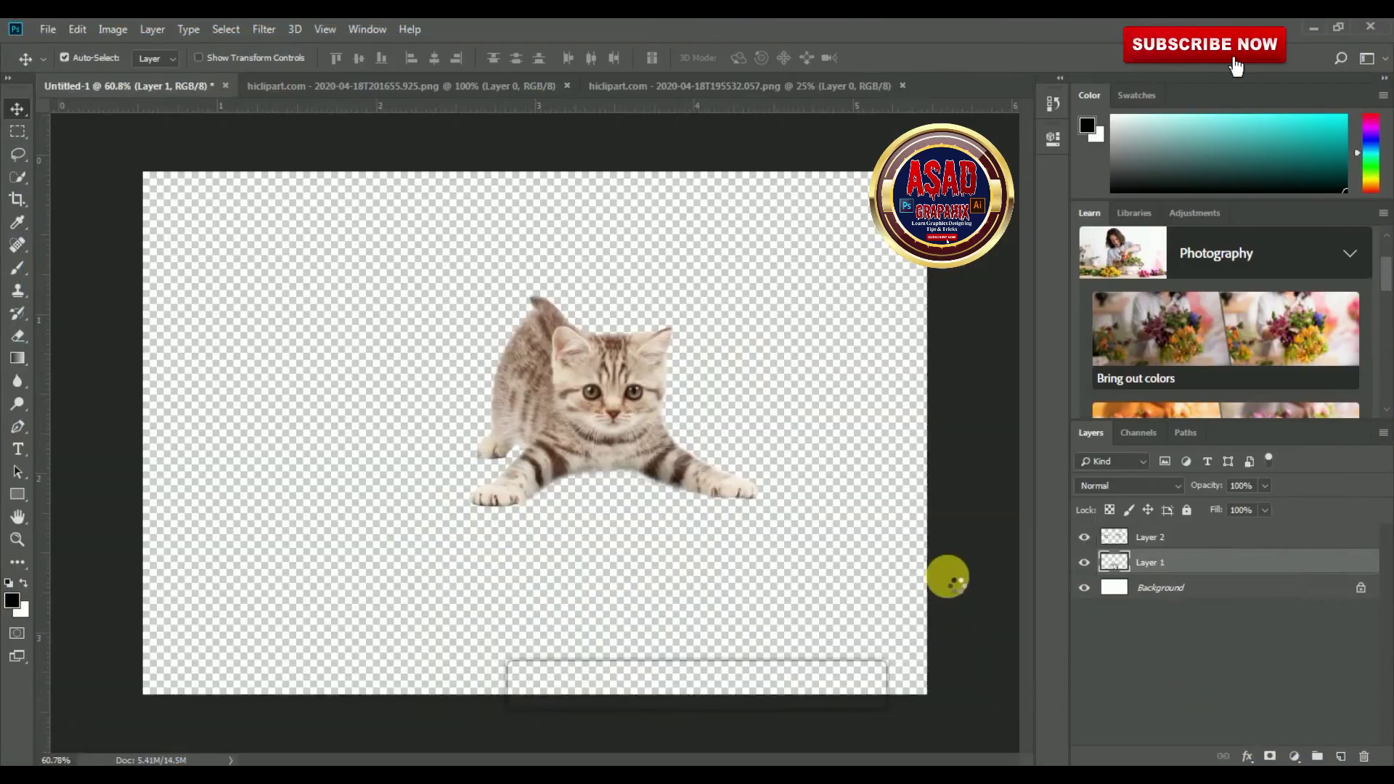
Step: Copy the kitten into the bottle-and-table composite and place it large behind the bottle's neck on the left side
left_click_drag(620, 400, 339, 359)
left_click_drag(329, 498, 343, 443)
Step: Stack the kitten layer directly beneath the table layer and shift the kitten slightly to the right
left_click(1085, 564)
left_click(1084, 562)
left_click(1084, 587)
left_click(1083, 587)
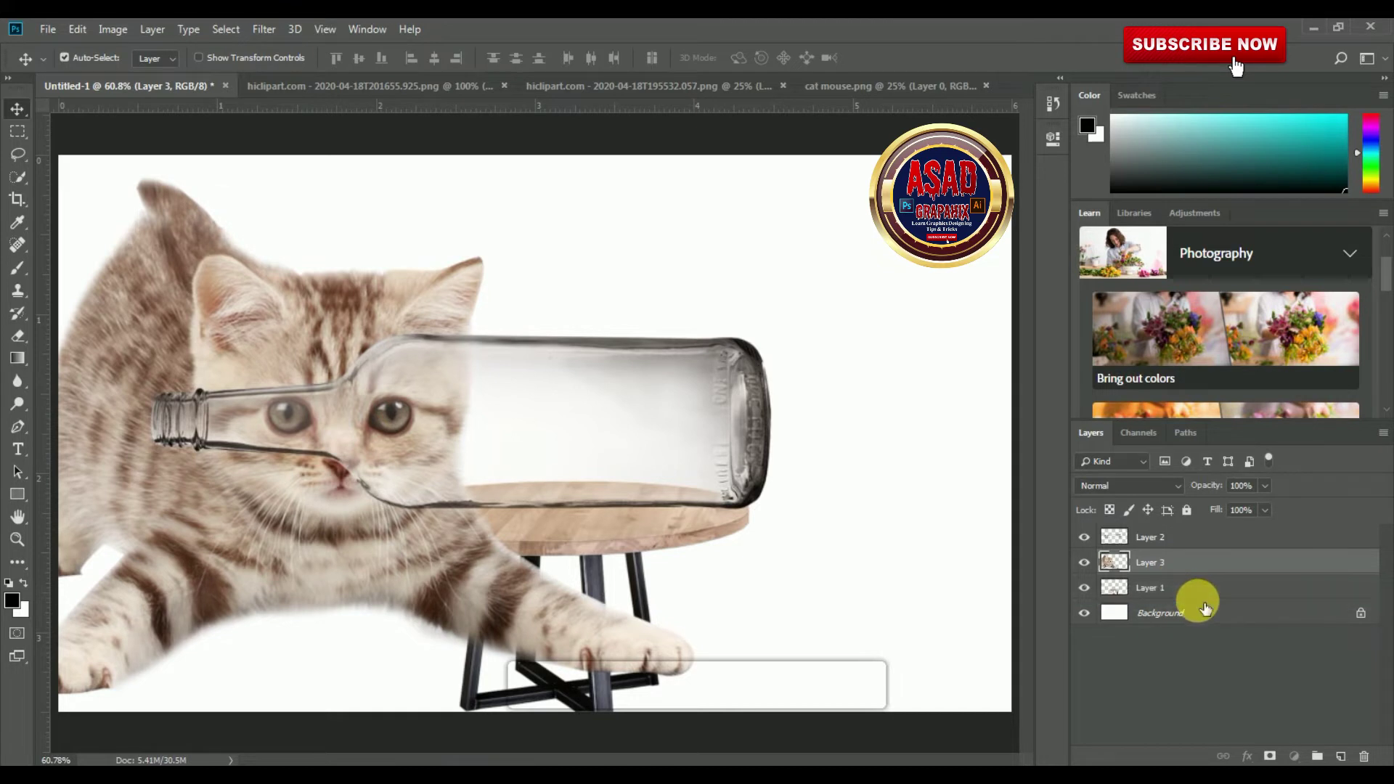
left_click_drag(1192, 563, 1196, 592)
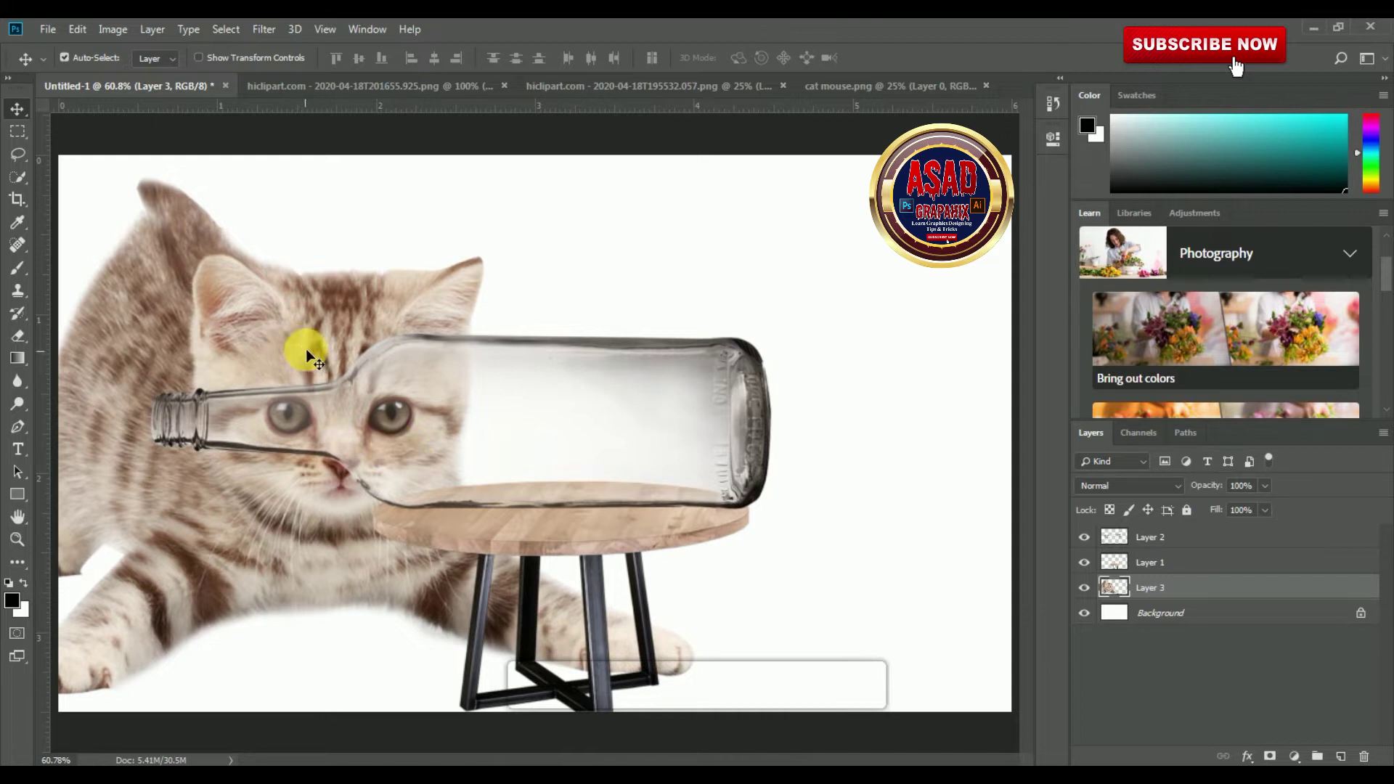
mouse_move(288, 333)
left_mouse_down()
mouse_move(312, 314)
mouse_move(309, 338)
left_mouse_up()
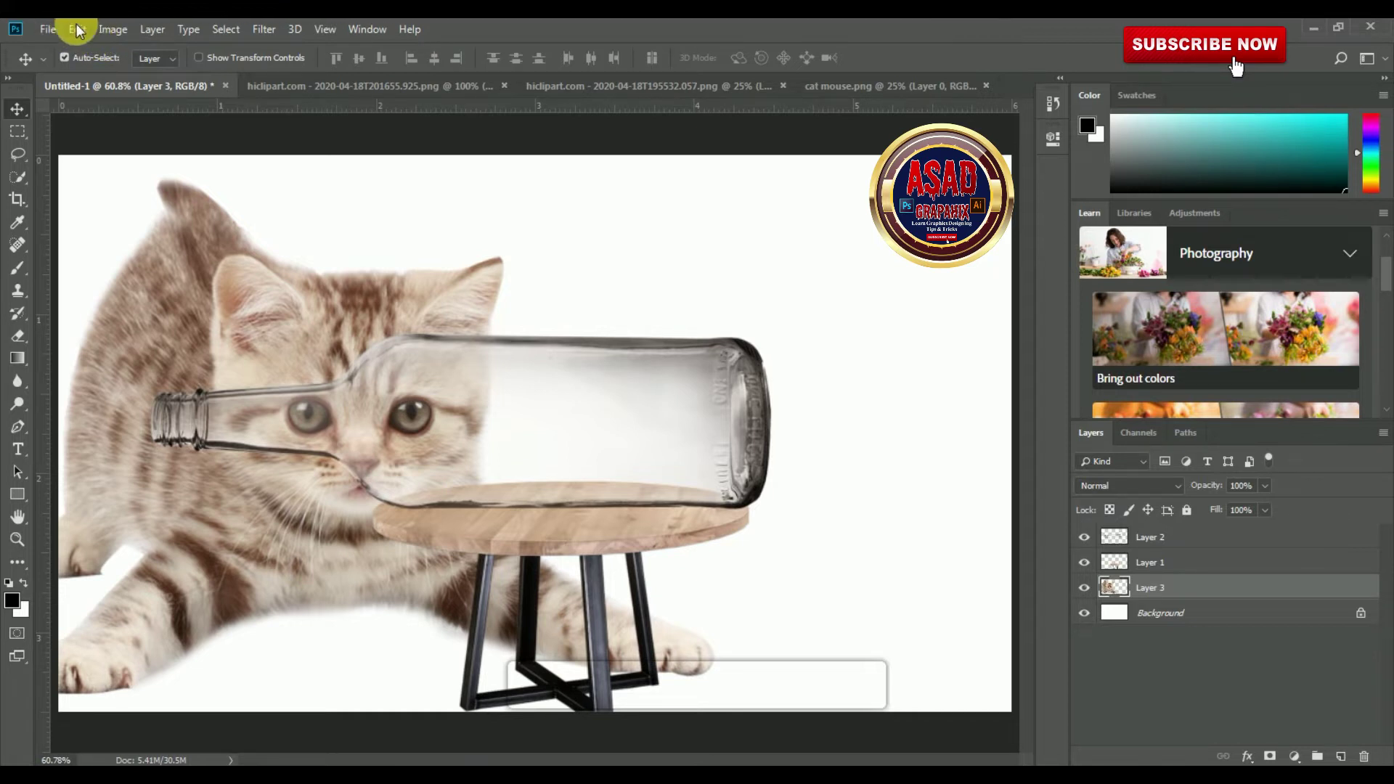
Step: Open the white mice image "hiclipart.com - 2020-04-18T201326.480" from the cat mouse folder
left_click(48, 29)
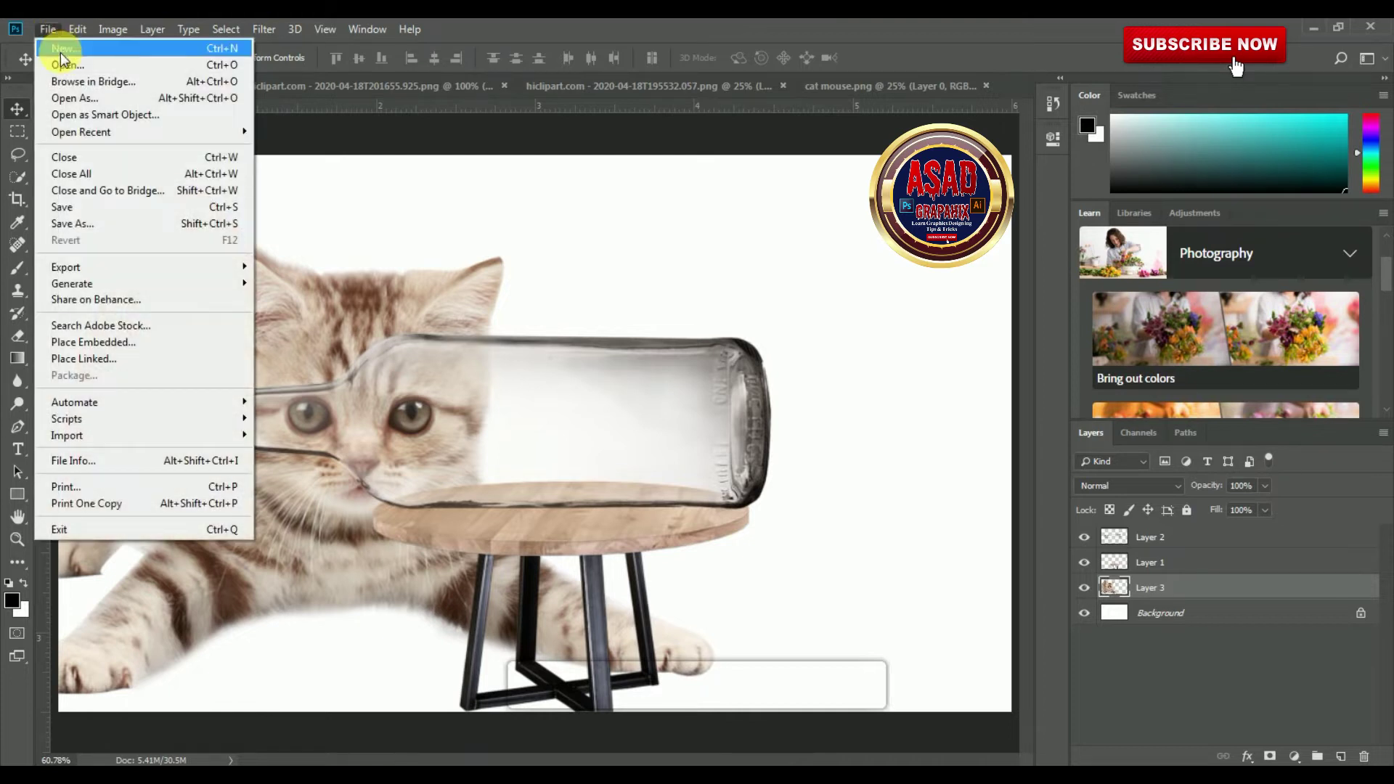
left_click(84, 64)
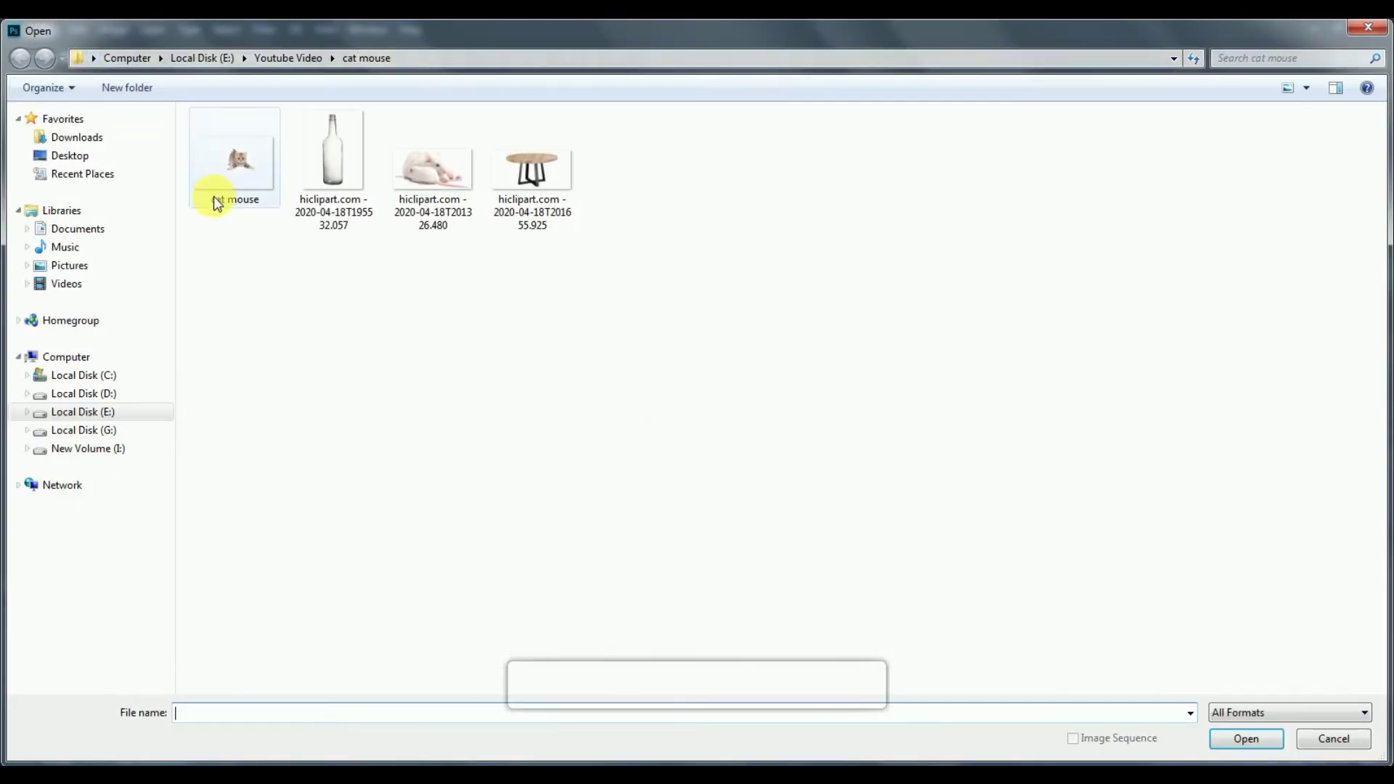
left_click(404, 186)
left_click(1264, 742)
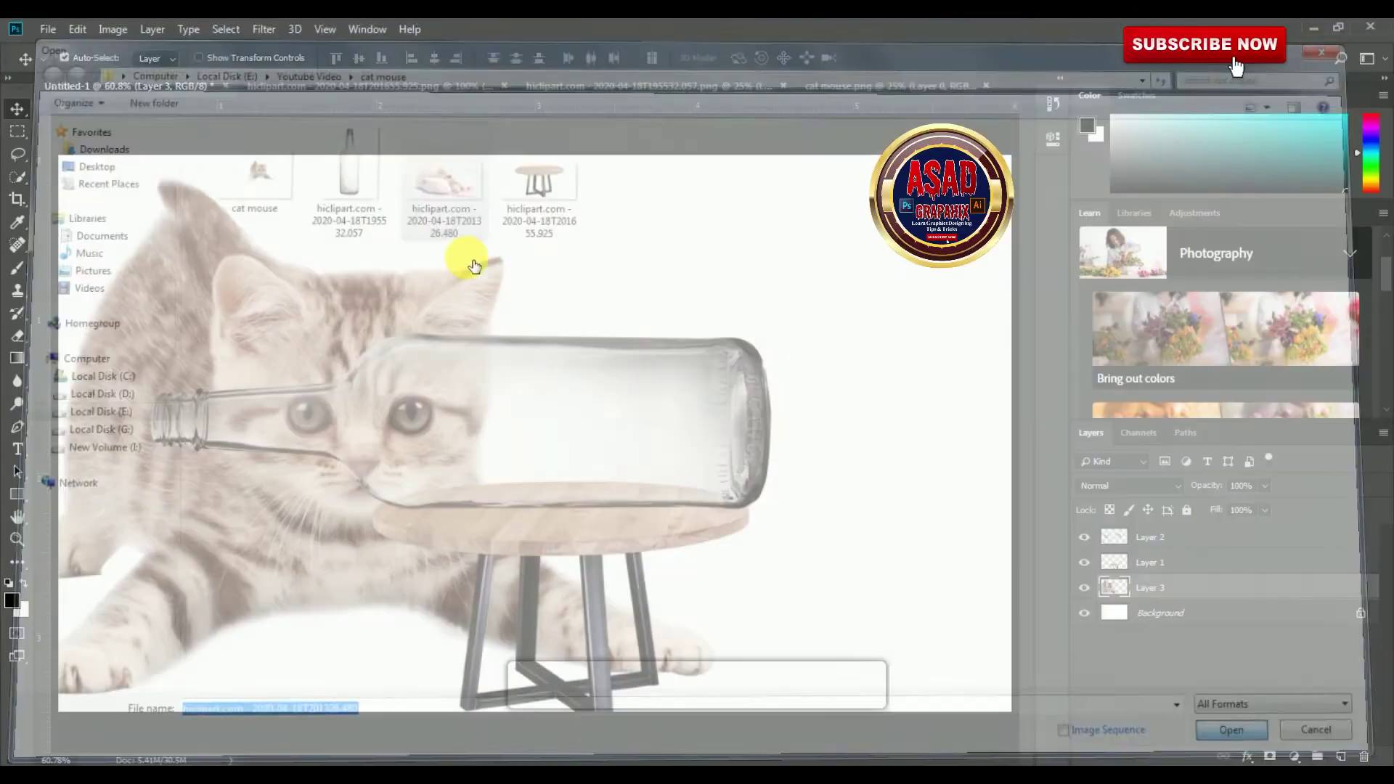
Step: Close the separate source image of the upright bottle
left_click_drag(570, 356, 498, 320)
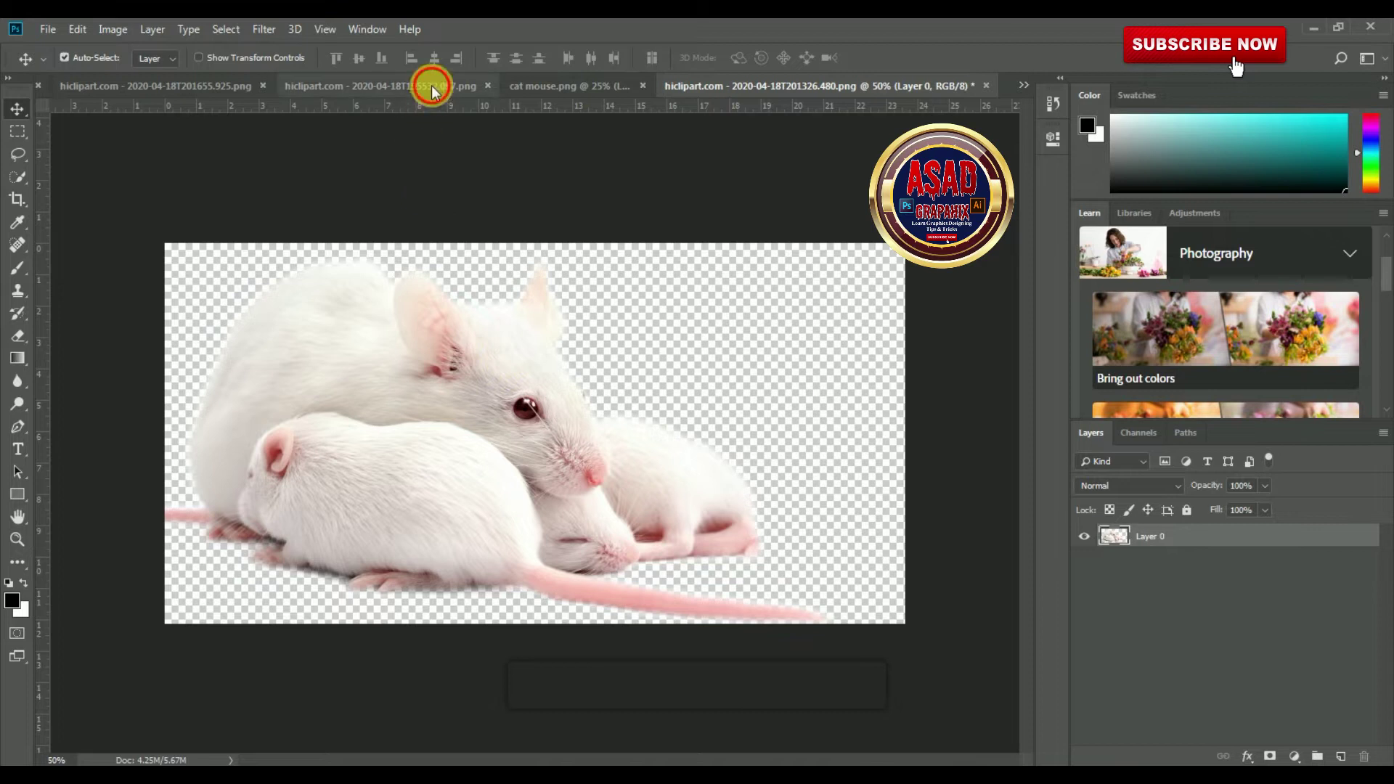
left_click(436, 85)
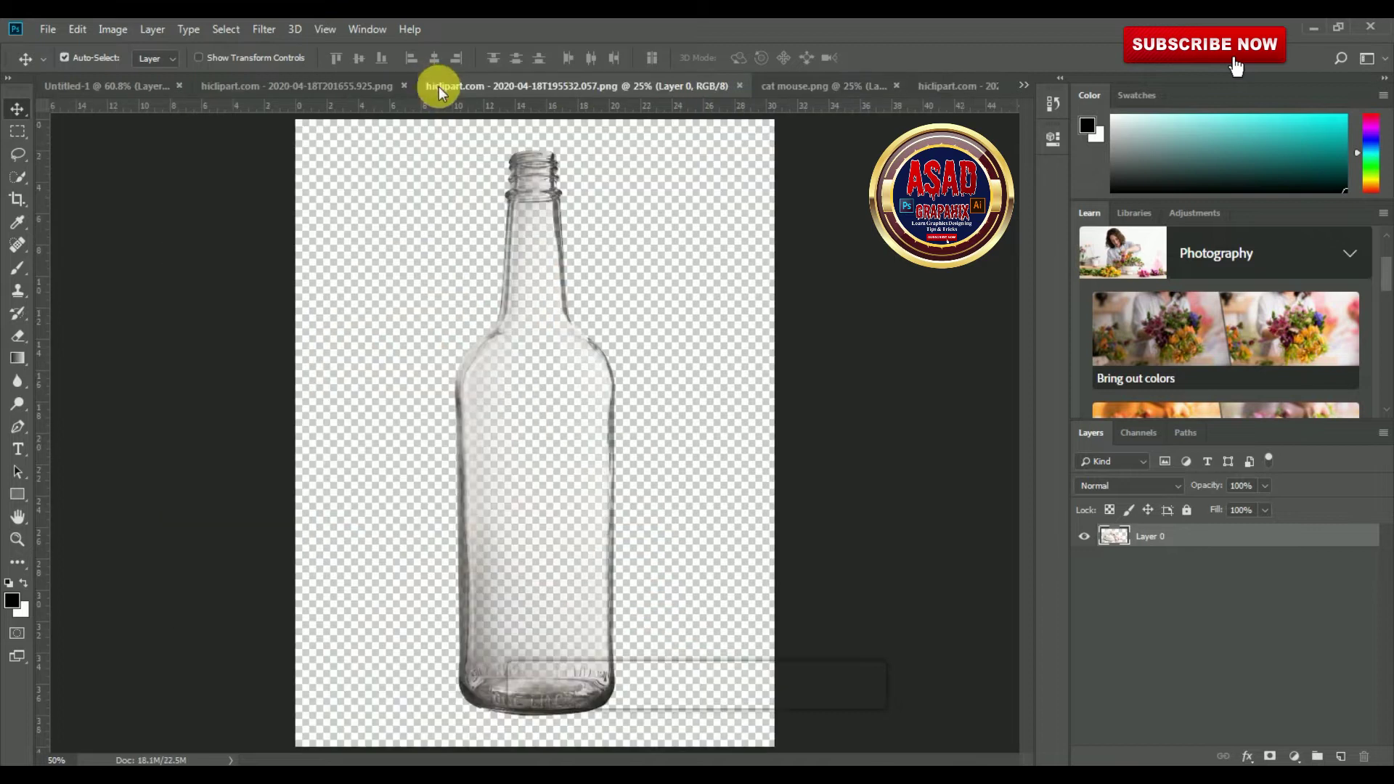
left_click(738, 88)
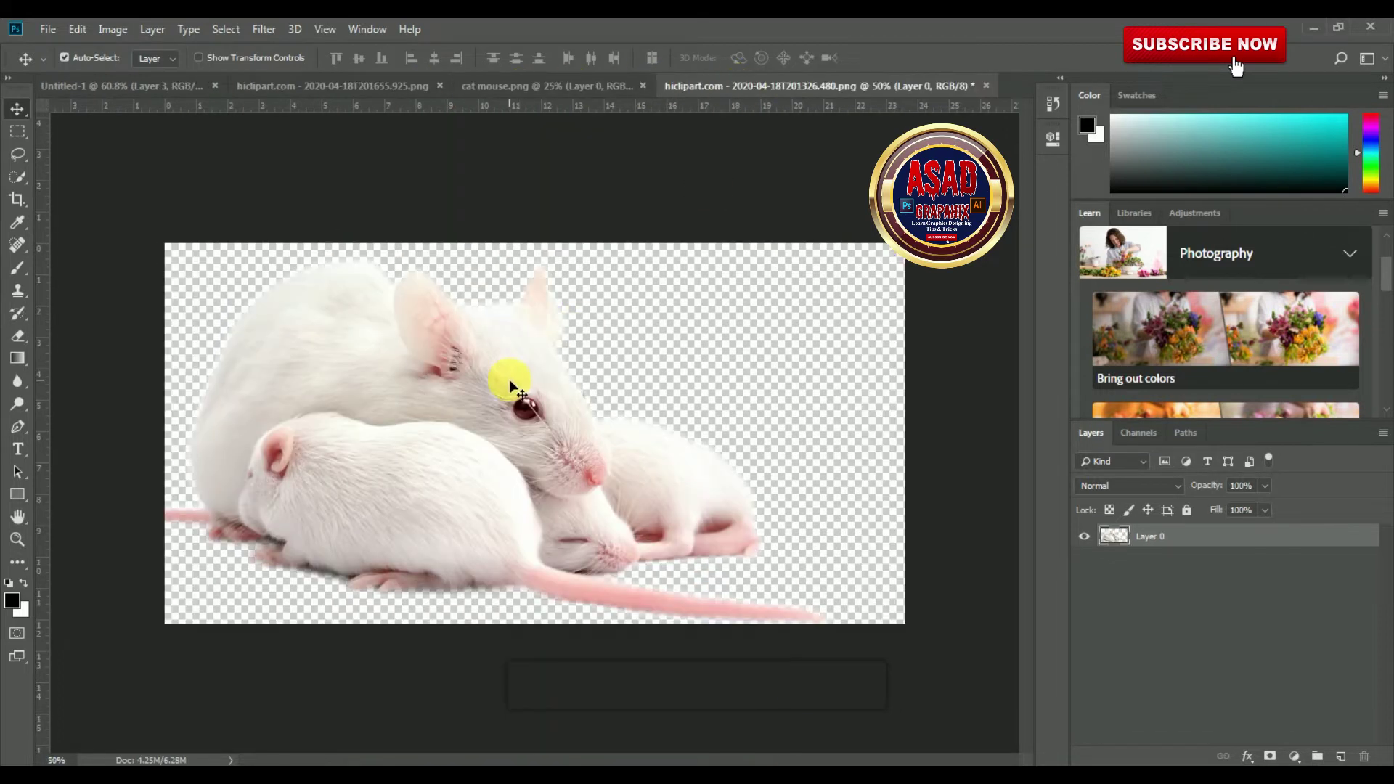
Step: Copy the white mice into the composite and position them behind the bottle and table
left_click(631, 82)
left_click(728, 85)
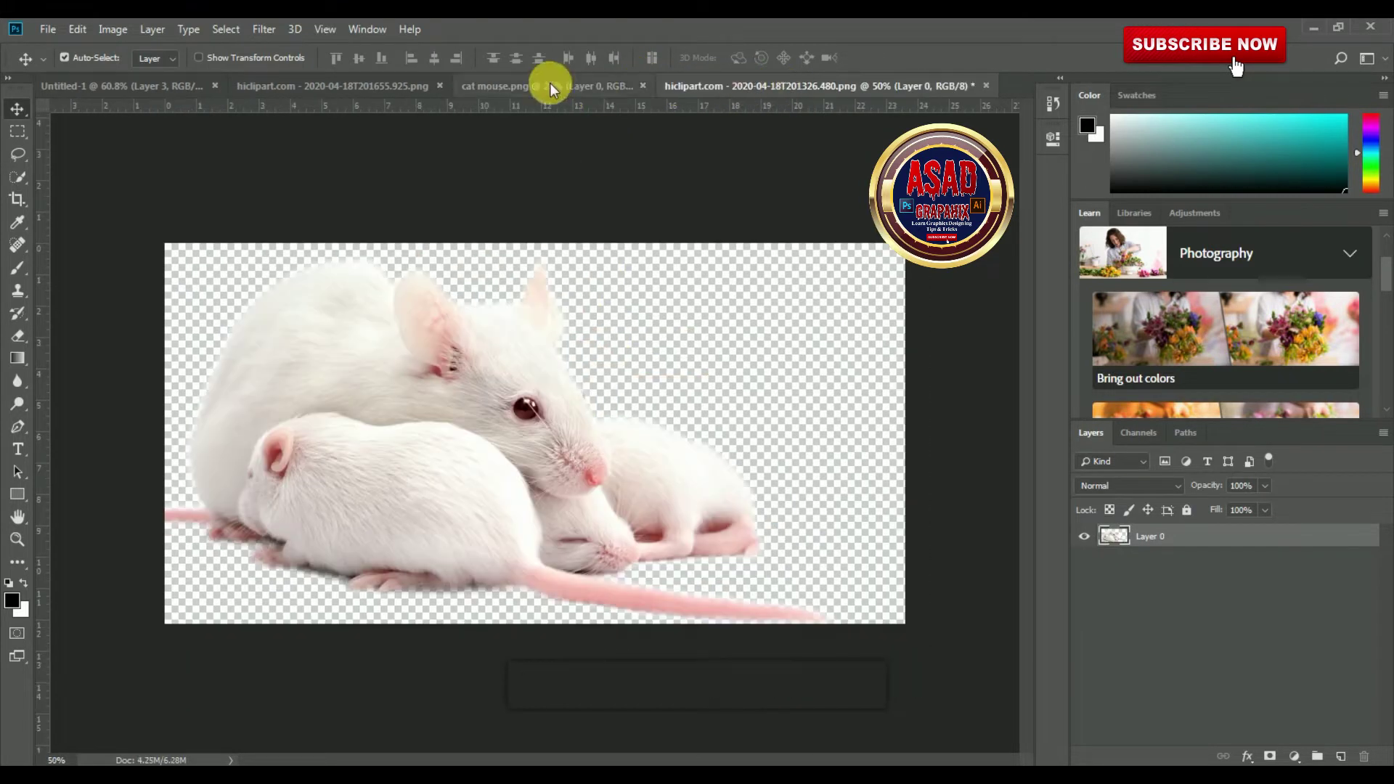
left_click_drag(517, 361, 376, 231)
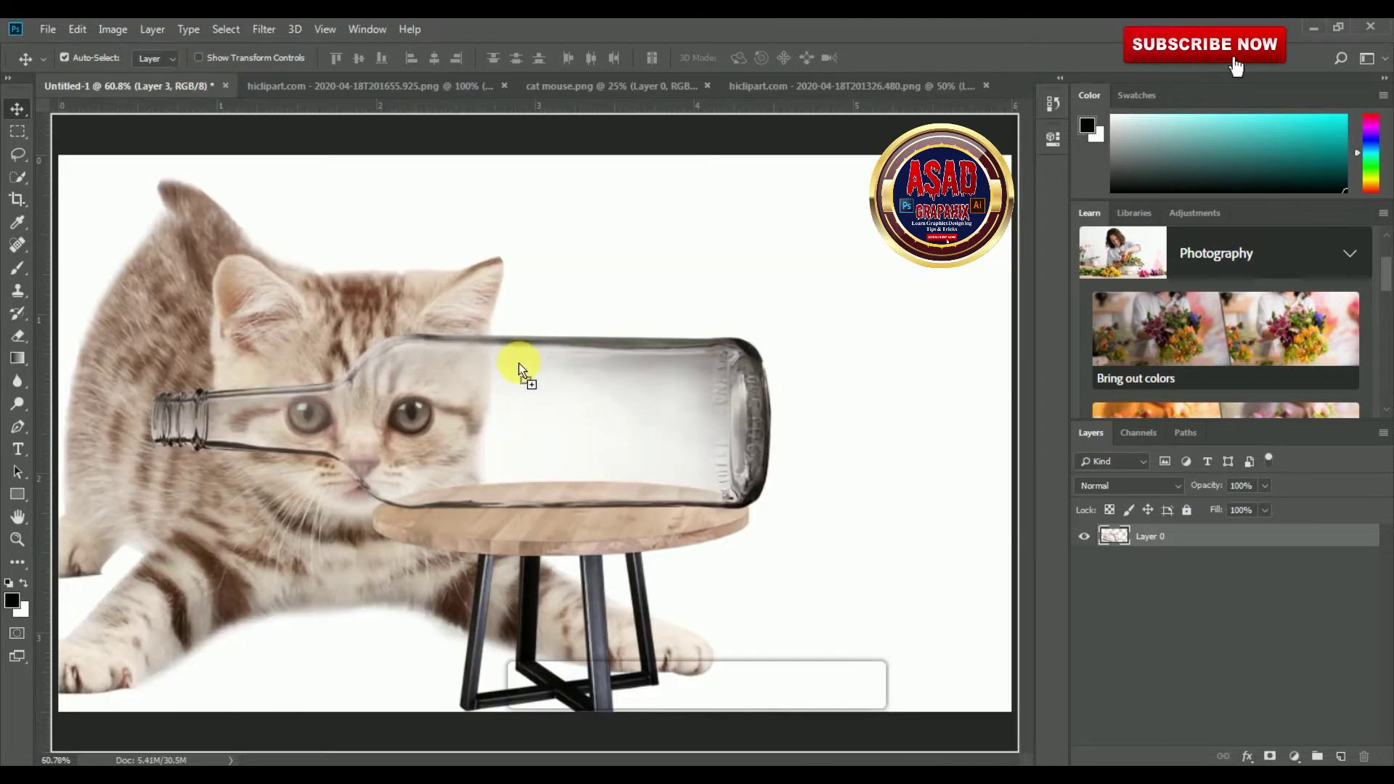
left_click_drag(518, 364, 536, 423)
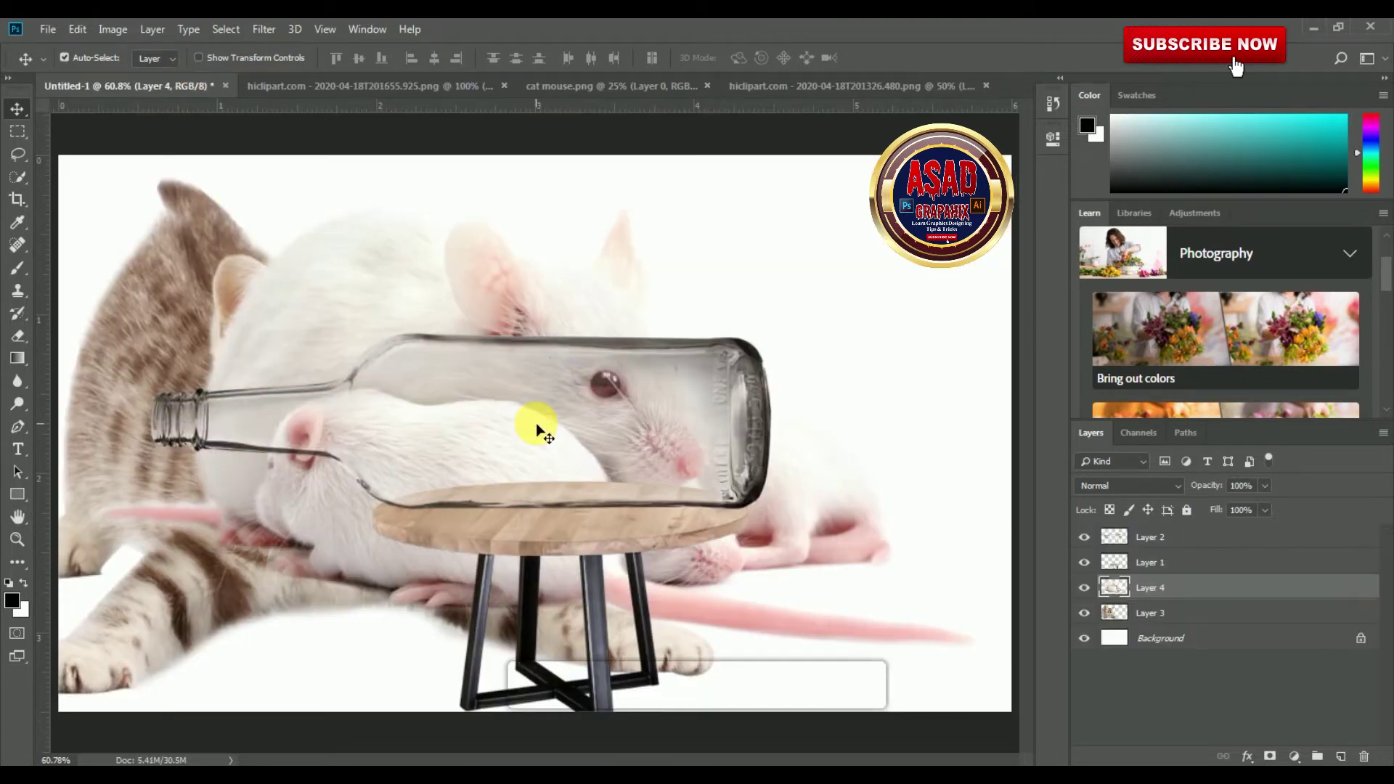
left_click_drag(544, 293, 591, 318)
Step: Scale the mice down proportionally from their centre to about 60% with Free Transform
left_click(78, 30)
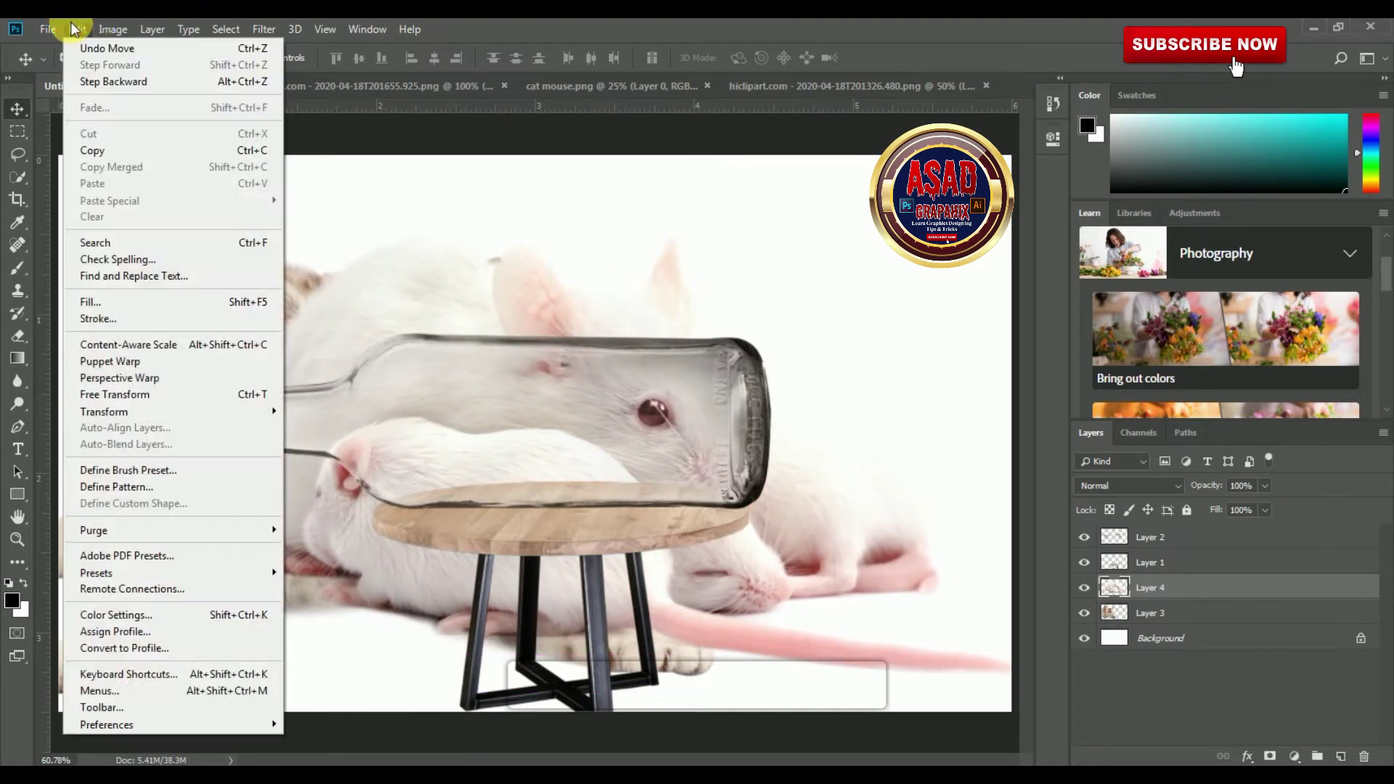
left_click(140, 394)
left_click_drag(140, 226, 283, 315)
left_click_drag(309, 341, 330, 352)
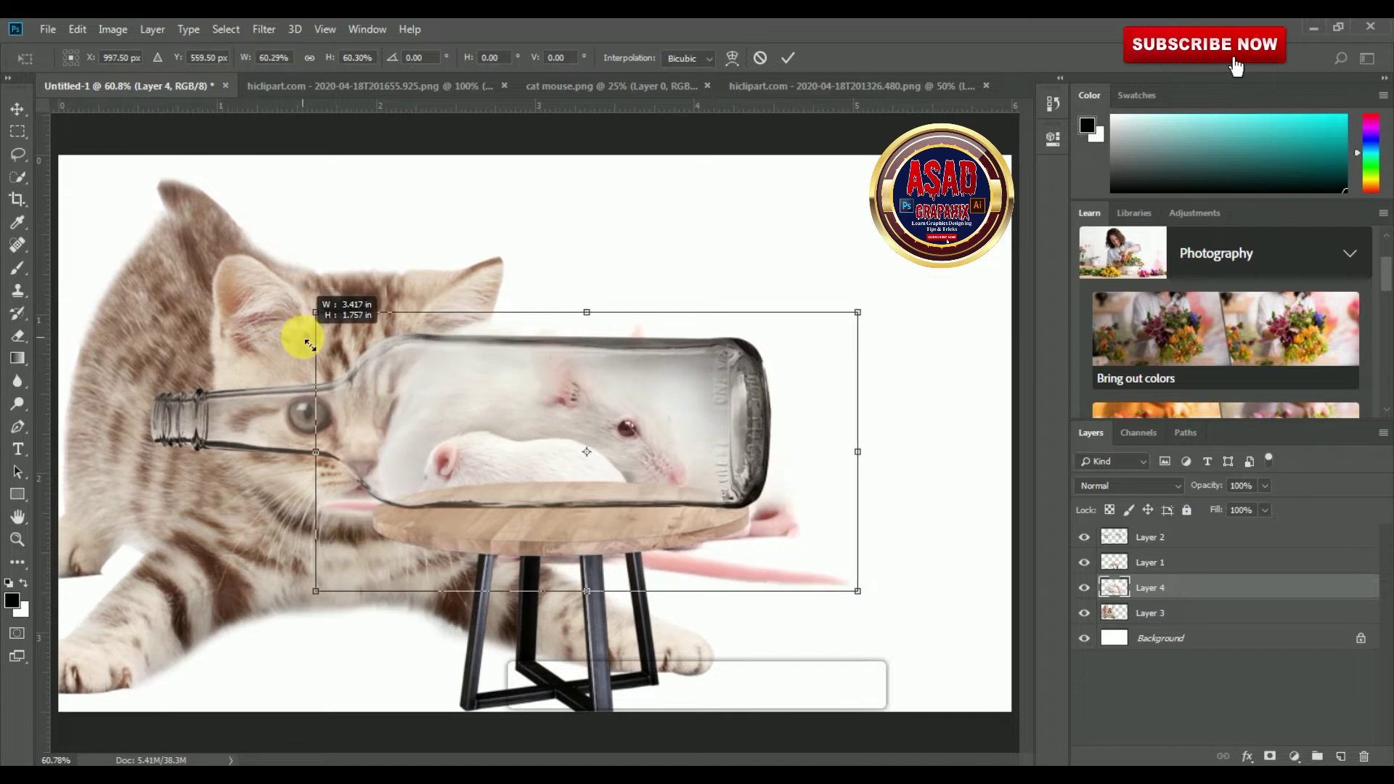
left_click(788, 58)
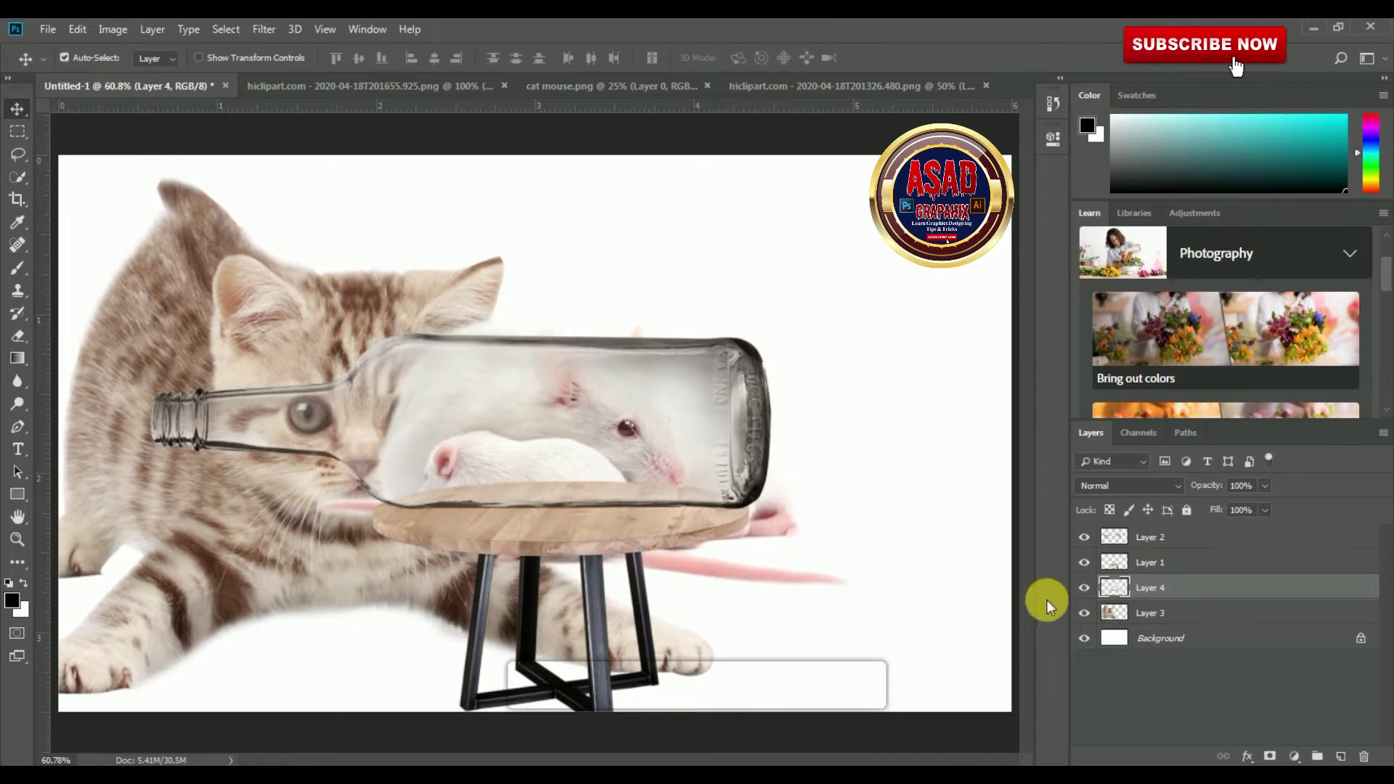
Step: Bring the mice layer to the top of the layer stack and shift the mice slightly up onto the tabletop
left_click(1089, 588)
left_click(1089, 587)
left_click(1084, 539)
left_click(1085, 538)
left_click_drag(1176, 589, 1160, 532)
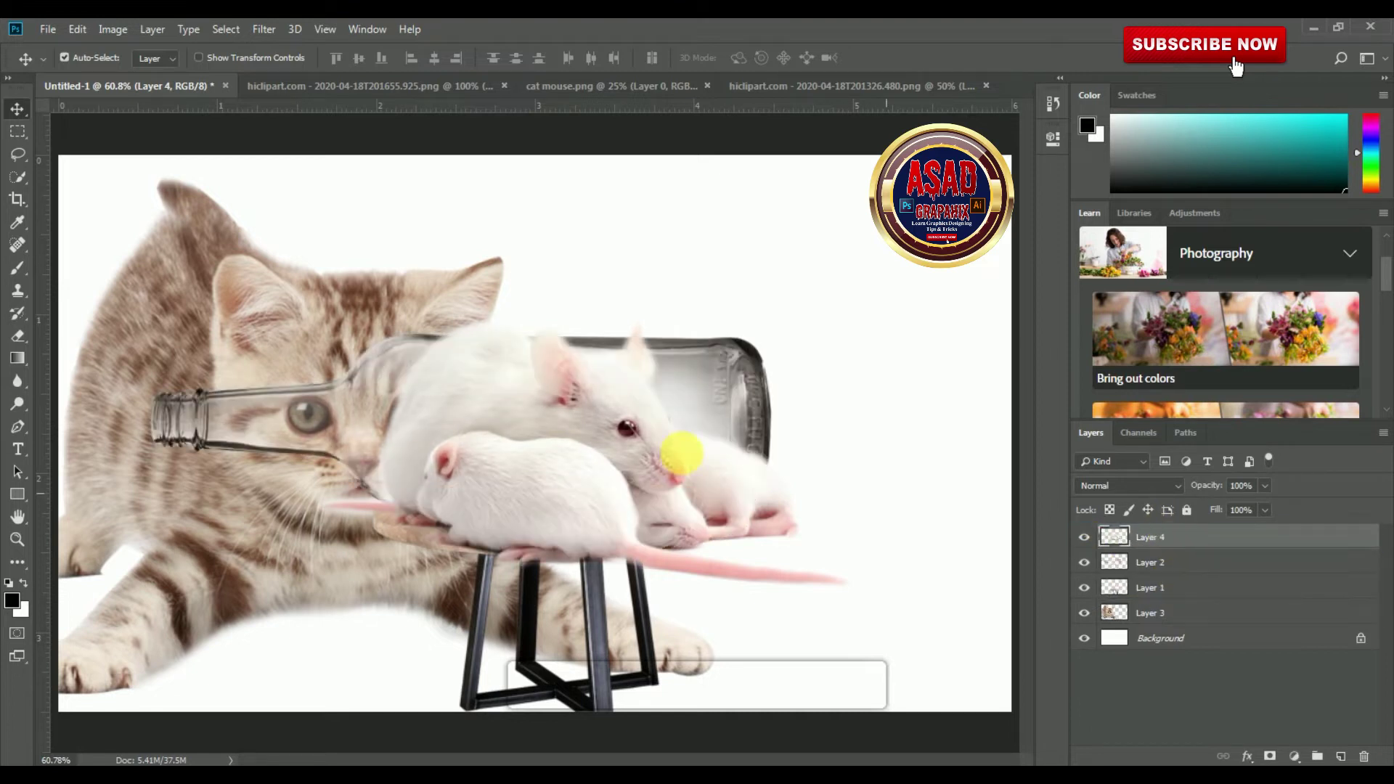
left_click_drag(612, 423, 608, 412)
Step: Lower the mice layer's fill to 87% so the bottle shows through the mice
left_click(1245, 539)
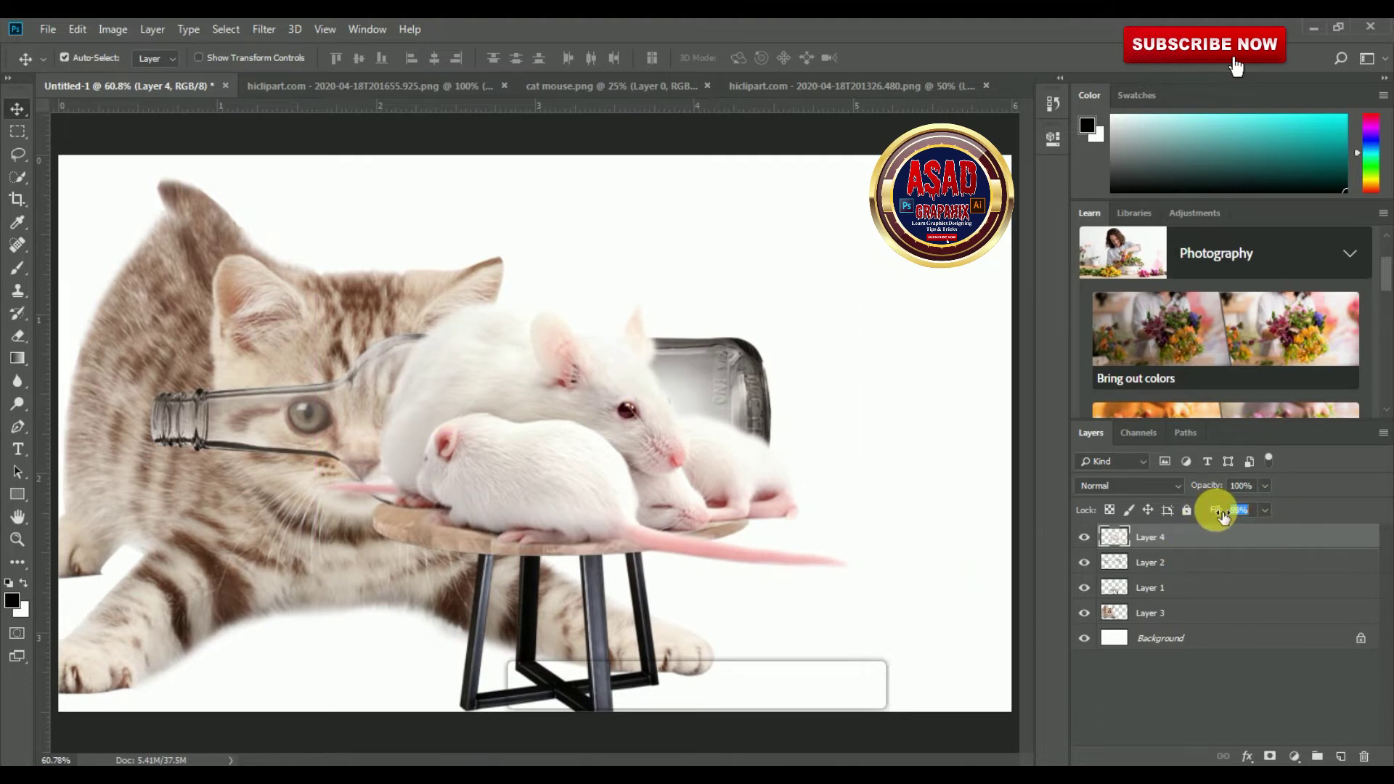
left_click_drag(1218, 516, 1216, 517)
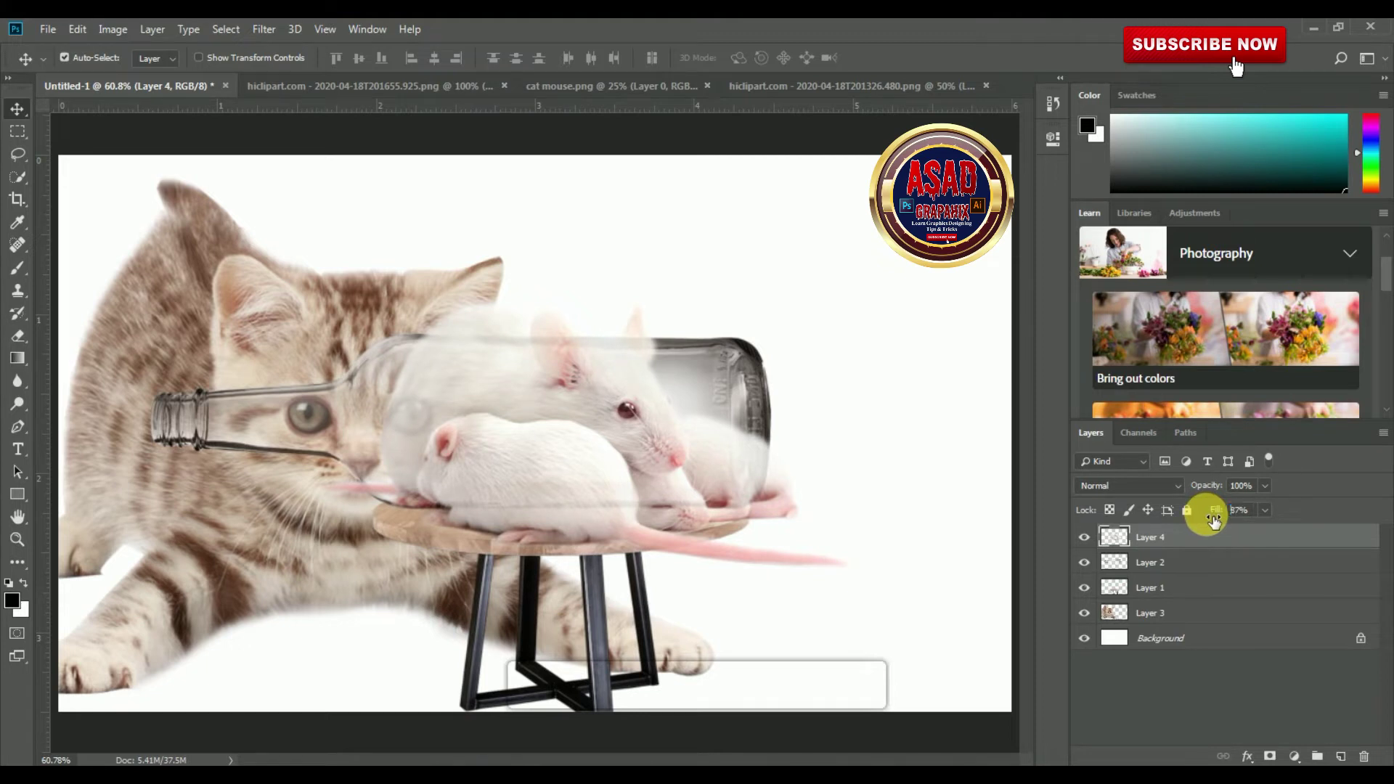
left_click_drag(1214, 517, 1213, 517)
left_click(464, 442)
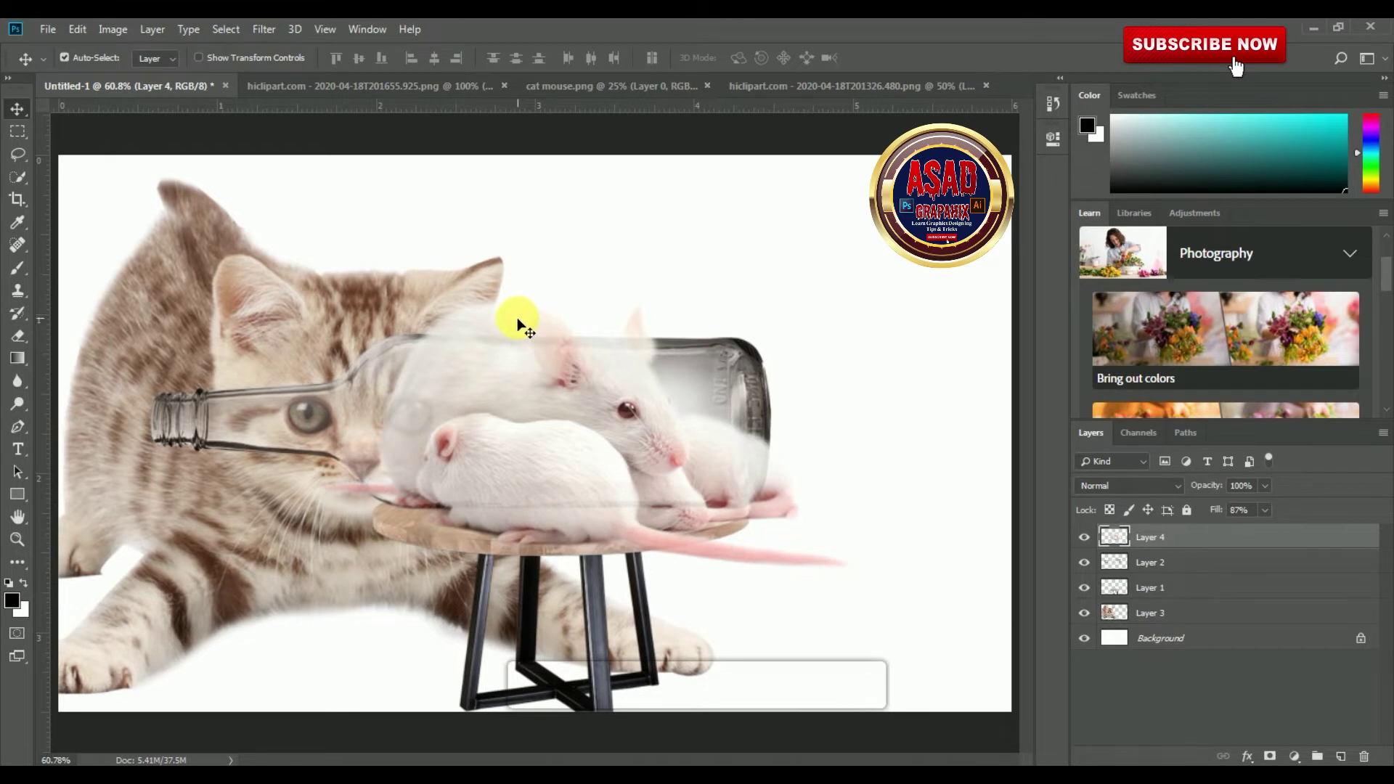
Step: Shift the mice slightly left to fit the bottle's body and restore their layer's fill to 100%
left_click_drag(503, 324, 491, 331)
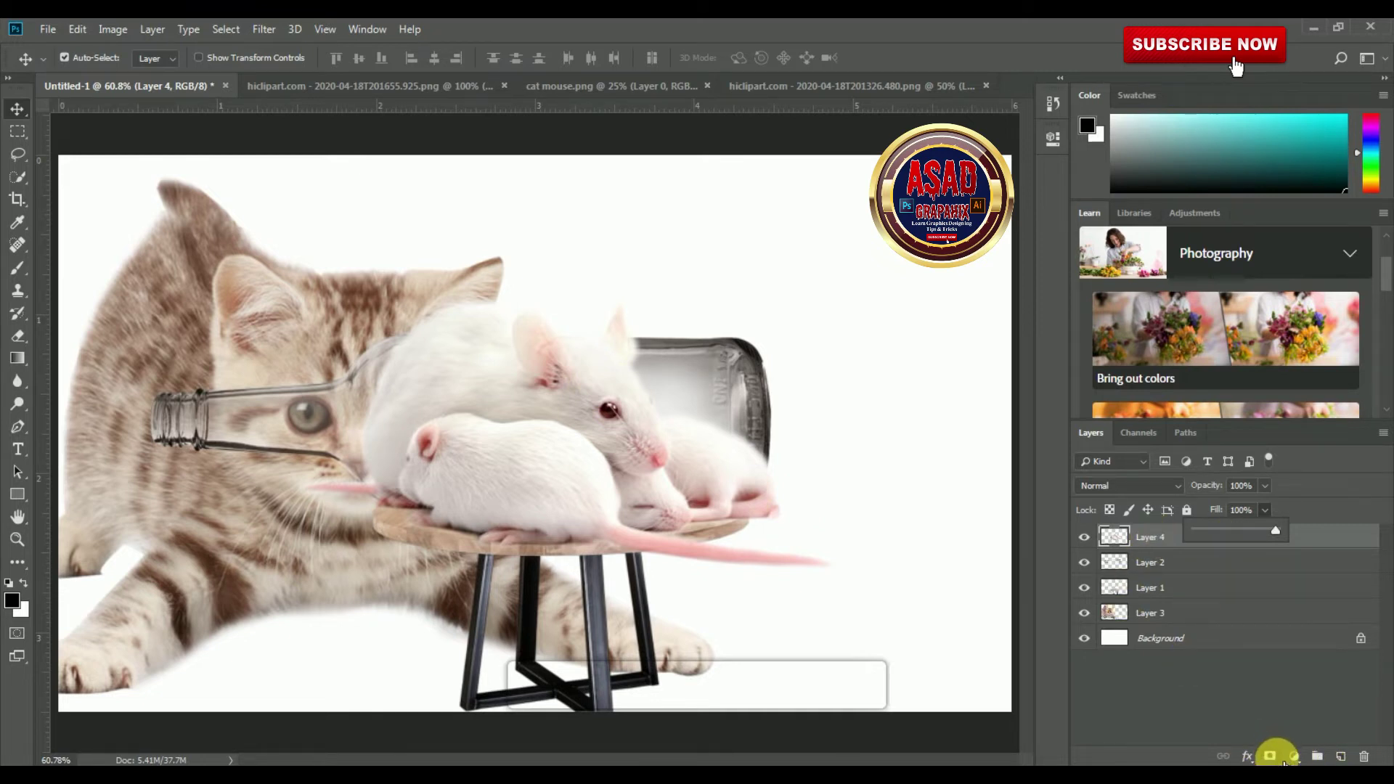
left_click(1084, 537)
left_click(1083, 537)
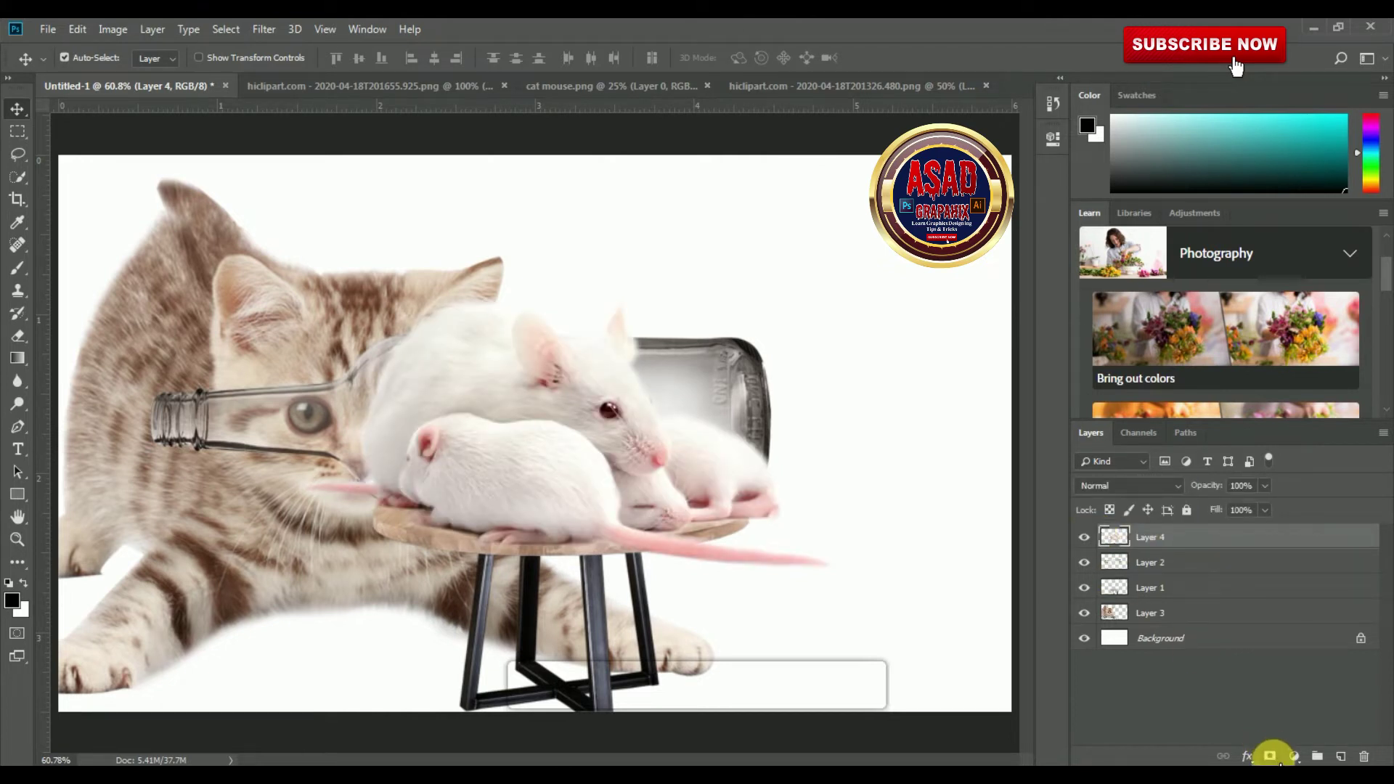
Step: Add a layer mask to the mice layer and invert it to black to hide the mice
left_click(1272, 755)
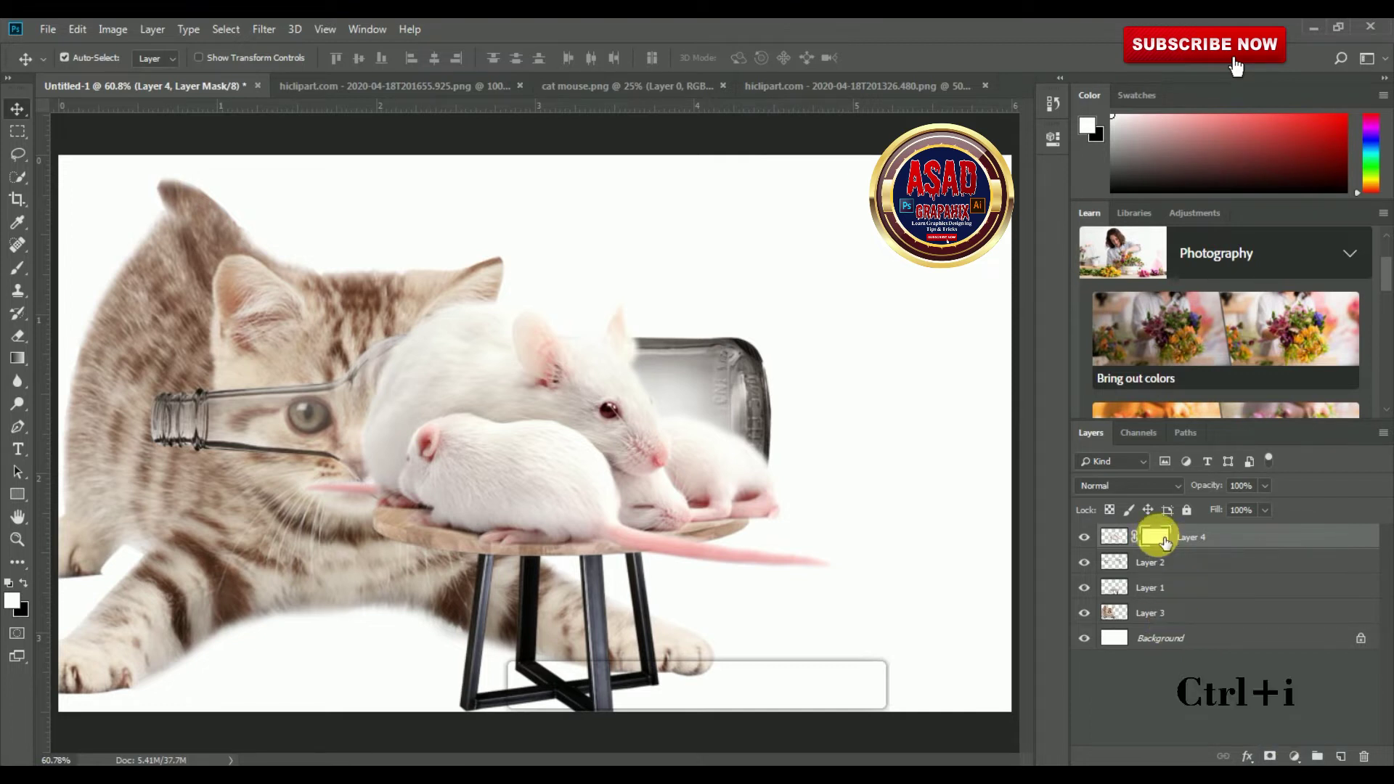
key("ctrl+i")
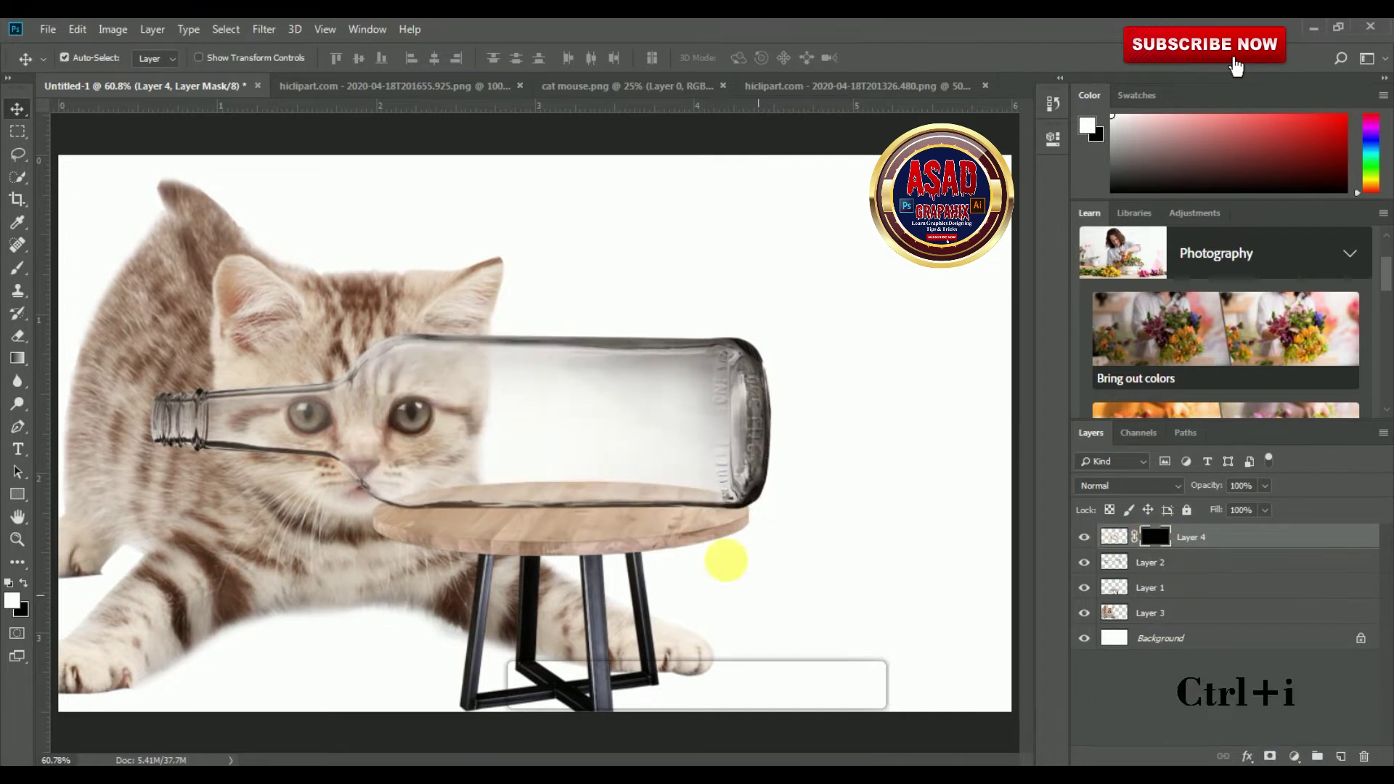
Step: Paint white on the mask with a soft 161 px brush at 0% hardness to reveal the mice inside the bottle
left_click(18, 268)
right_click(501, 385)
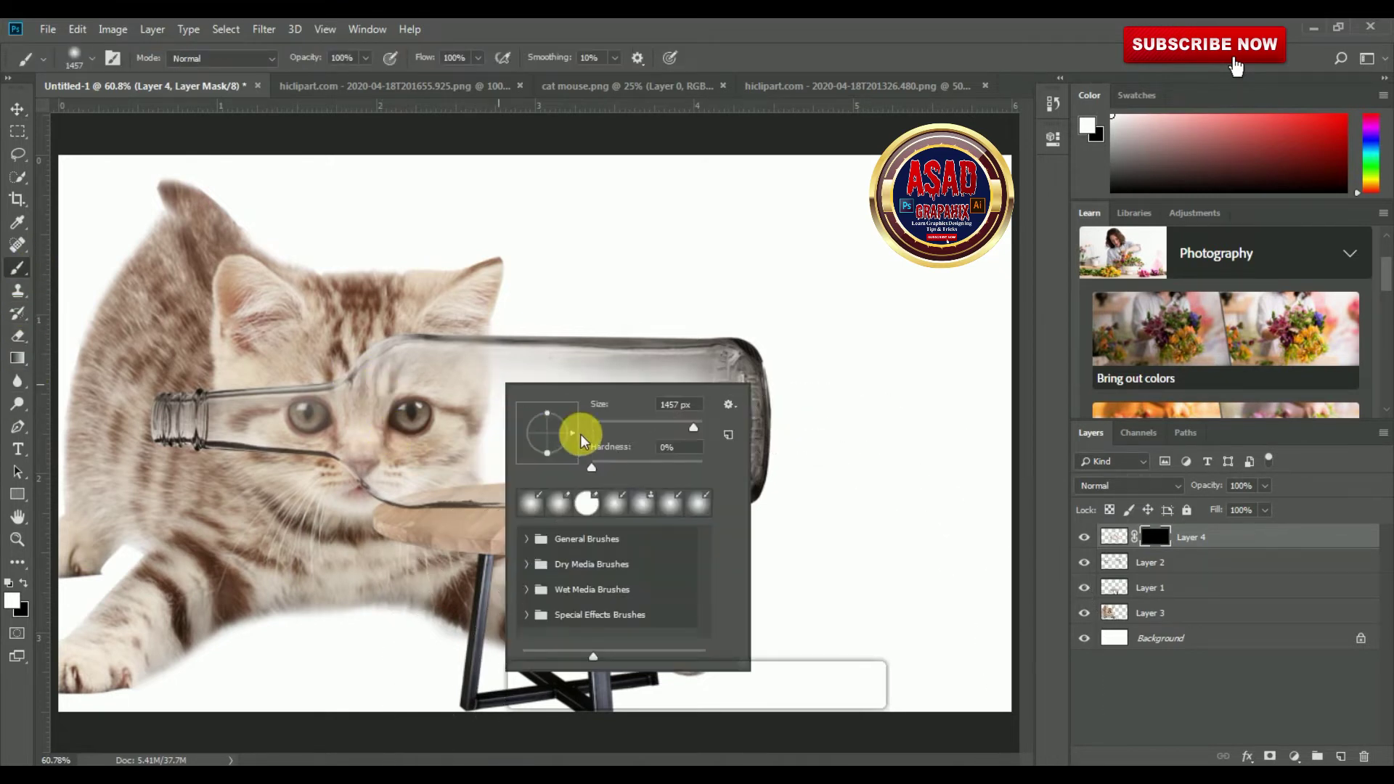
left_click_drag(692, 427, 663, 427)
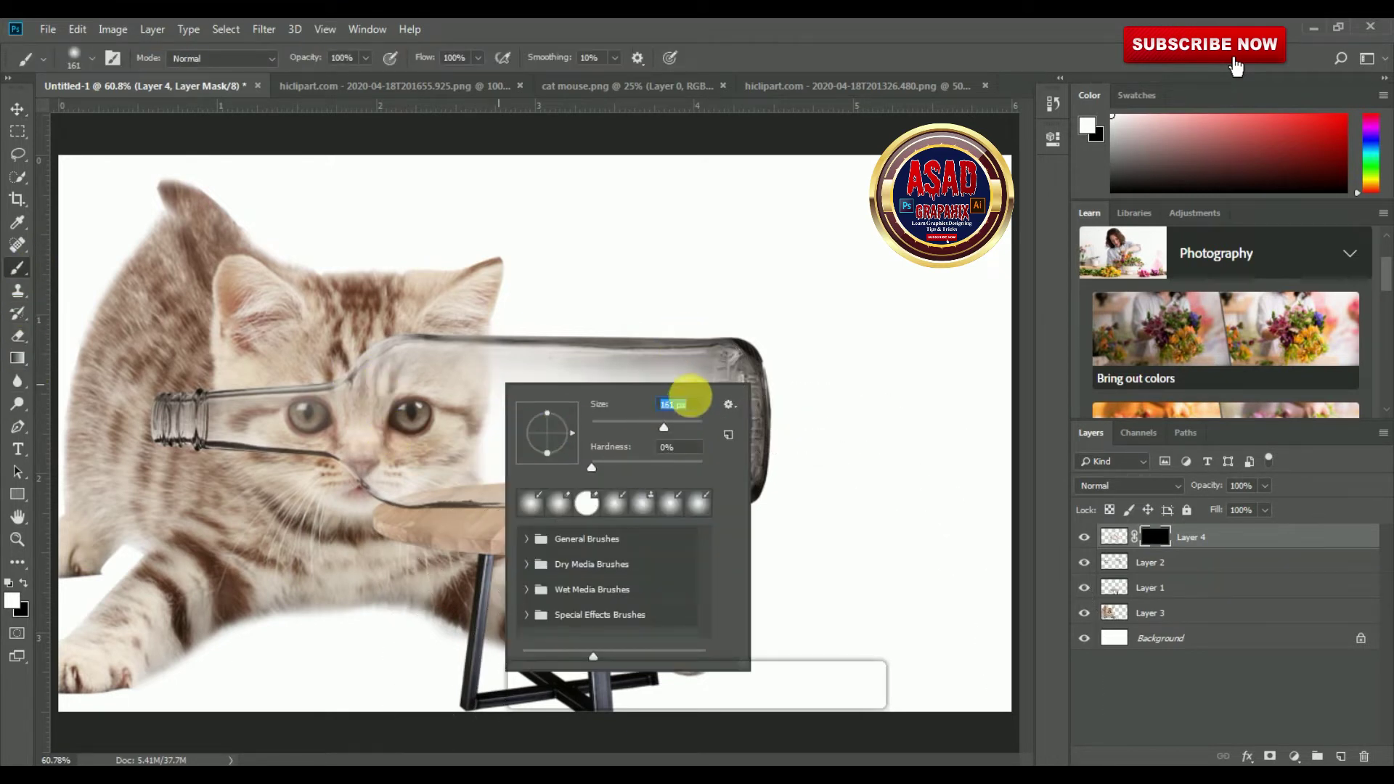
left_click(455, 410)
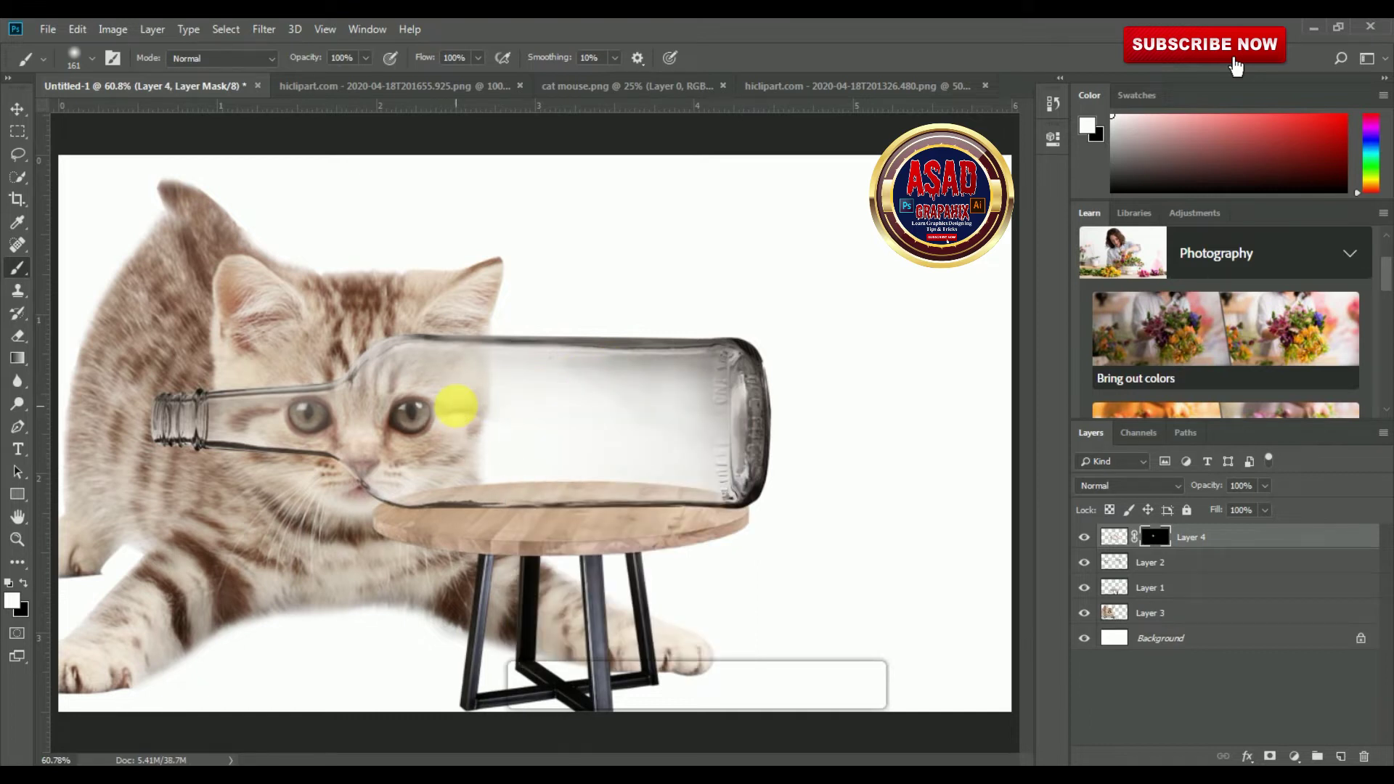
mouse_move(490, 440)
left_mouse_down()
mouse_move(612, 463)
mouse_move(629, 449)
mouse_move(591, 454)
mouse_move(668, 456)
mouse_move(446, 423)
mouse_move(426, 436)
mouse_move(425, 464)
mouse_move(463, 484)
mouse_move(542, 482)
mouse_move(481, 493)
mouse_move(645, 498)
mouse_move(635, 491)
mouse_move(711, 440)
mouse_move(599, 429)
mouse_move(703, 423)
mouse_move(699, 469)
mouse_move(718, 499)
mouse_move(591, 498)
mouse_move(682, 483)
mouse_move(517, 475)
mouse_move(429, 434)
mouse_move(404, 439)
mouse_move(432, 415)
mouse_move(596, 417)
mouse_move(691, 453)
mouse_move(564, 483)
left_mouse_up()
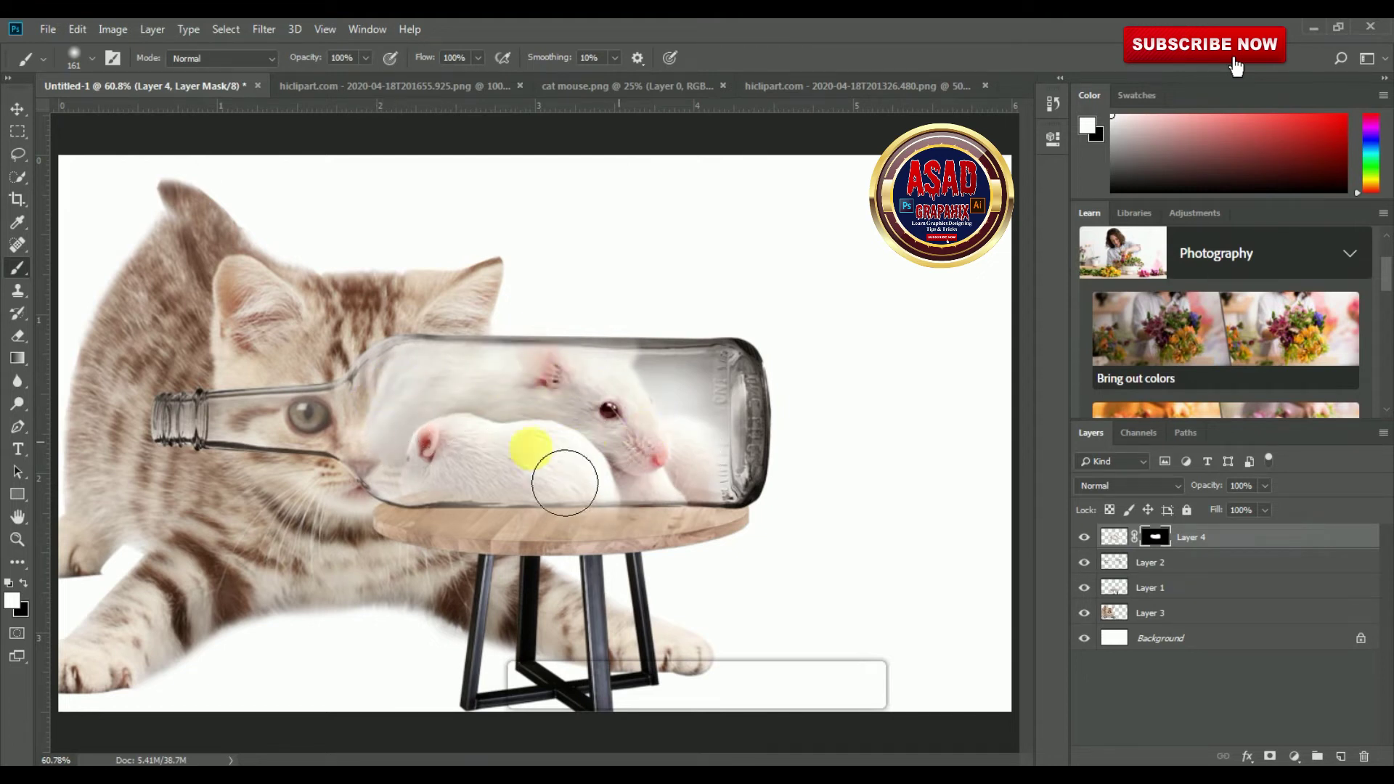
mouse_move(723, 468)
left_mouse_down()
mouse_move(691, 485)
mouse_move(473, 481)
mouse_move(409, 458)
mouse_move(446, 415)
mouse_move(732, 414)
mouse_move(736, 489)
mouse_move(682, 502)
mouse_move(542, 487)
mouse_move(517, 435)
mouse_move(578, 466)
mouse_move(533, 458)
mouse_move(546, 483)
mouse_move(569, 445)
left_mouse_up()
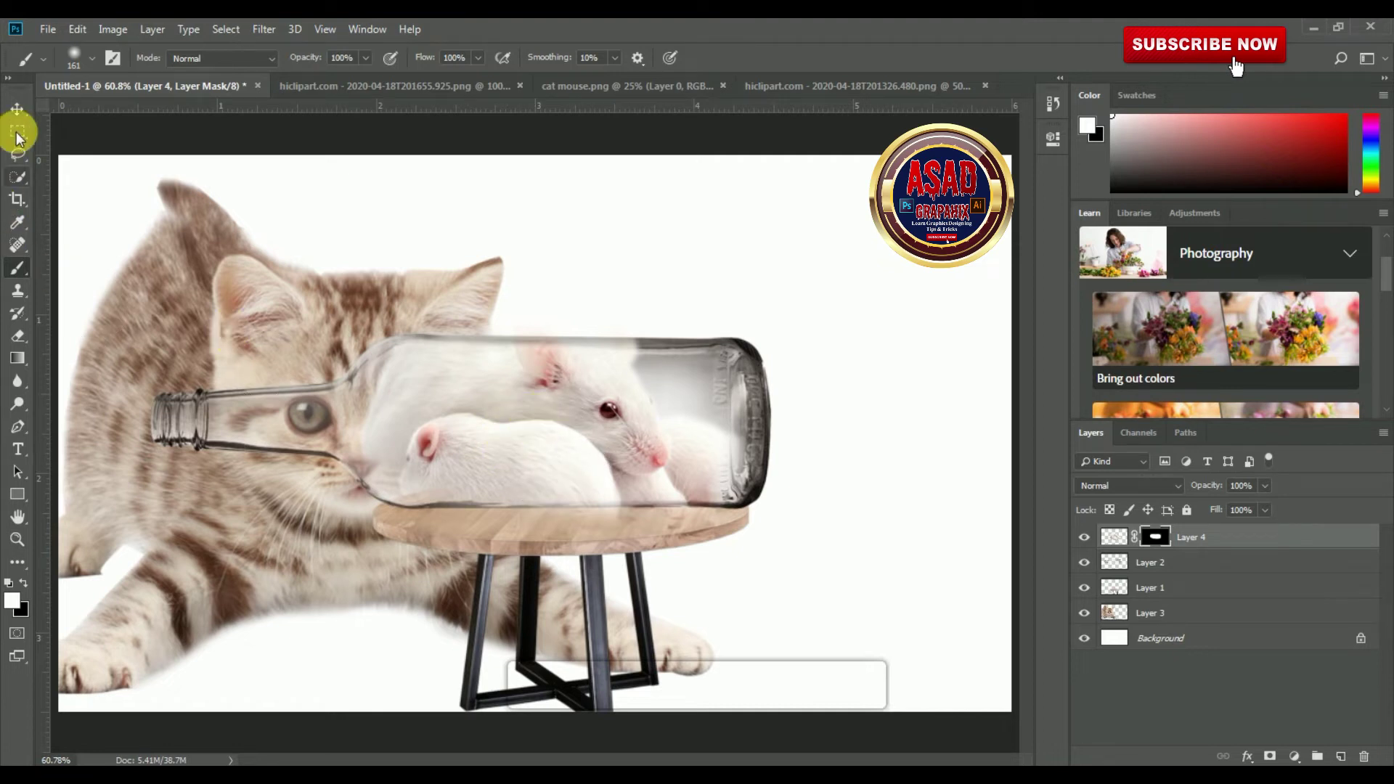
Step: Try adjusting the masked mice layer's fill and leave it at 100%
left_click(17, 109)
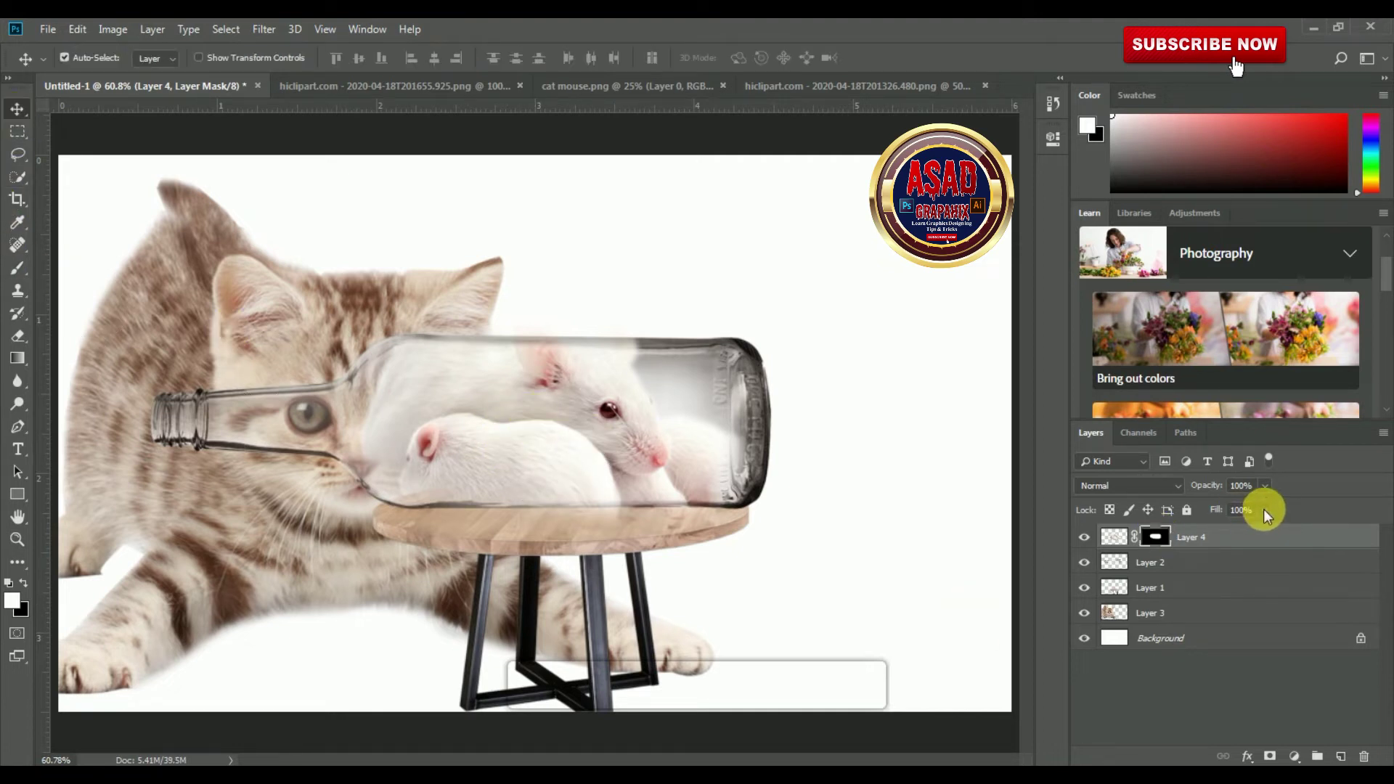
mouse_move(1248, 534)
left_mouse_down()
mouse_move(1220, 535)
mouse_move(1257, 536)
left_mouse_up()
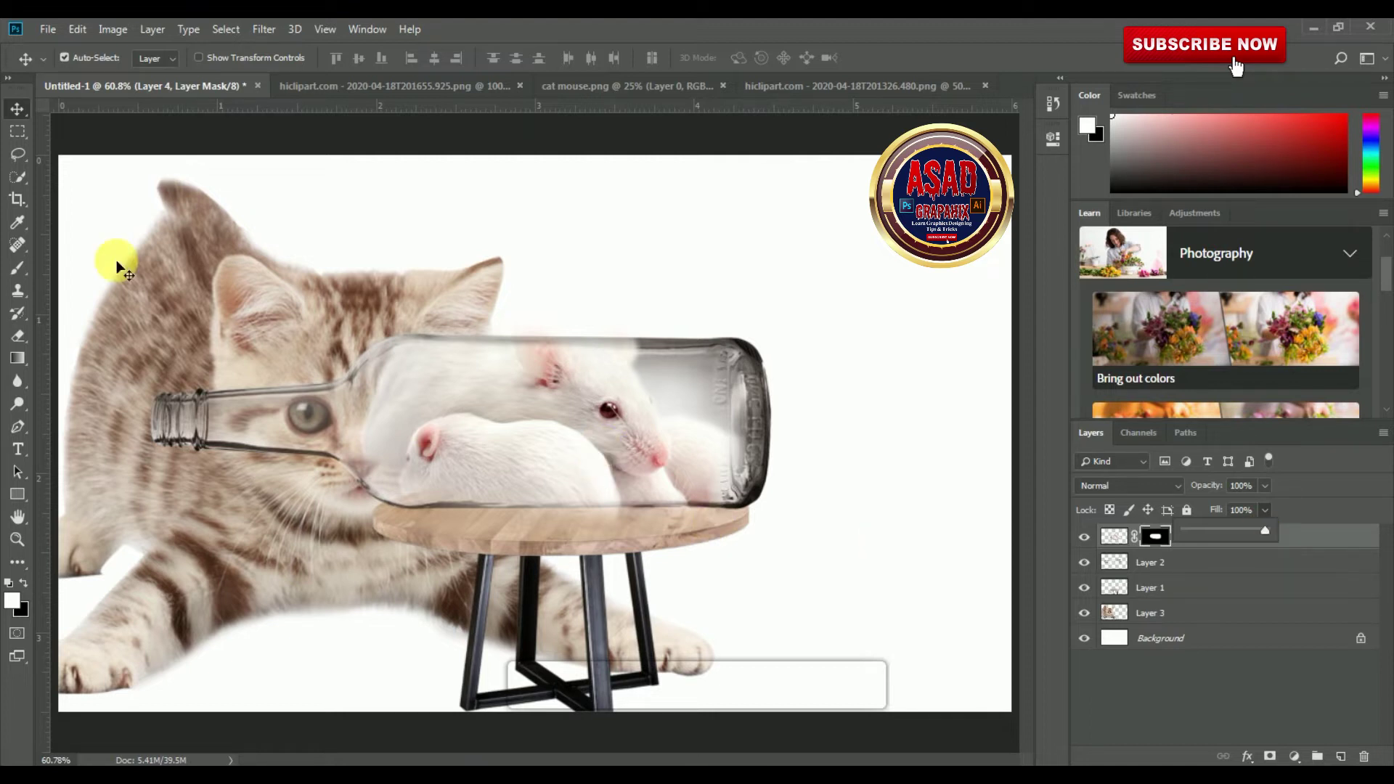
left_click(177, 117)
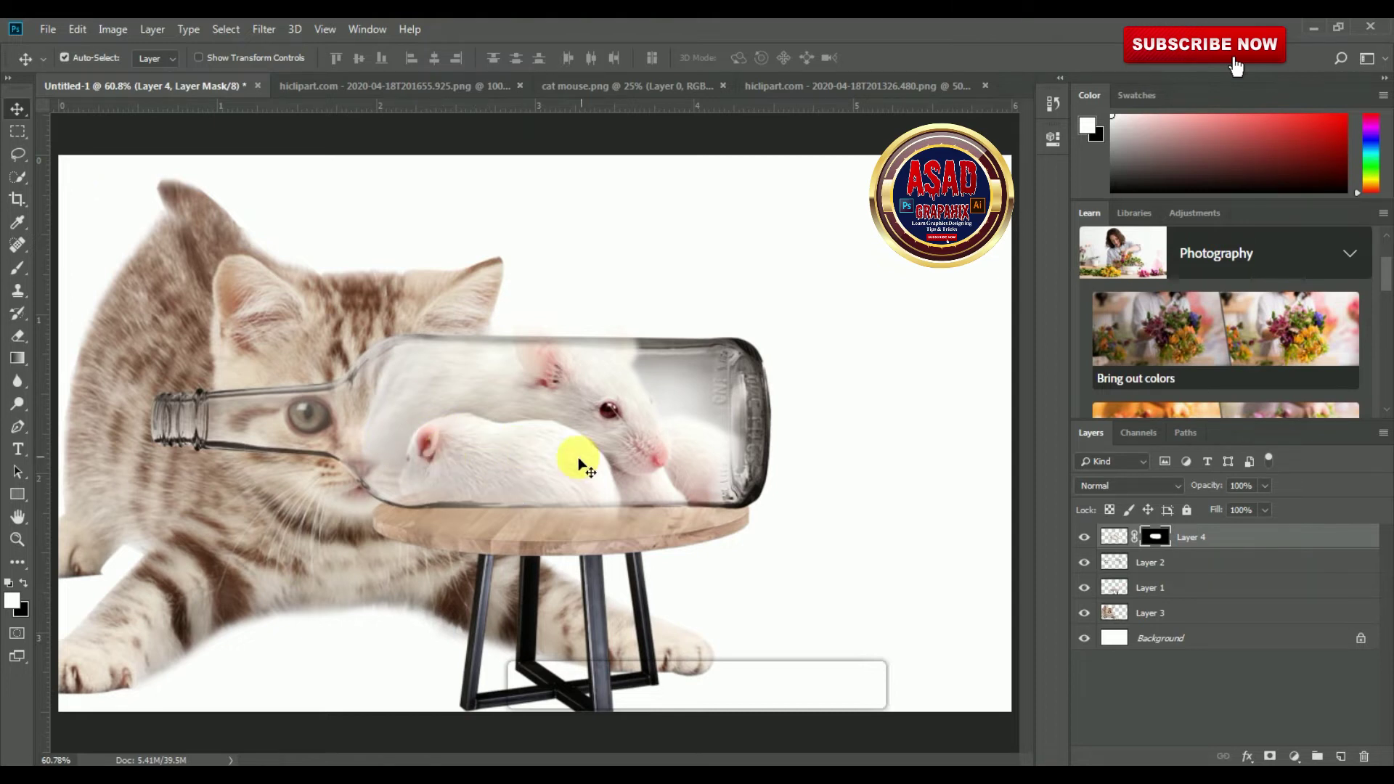
Step: With a soft 117 px Eraser on the mice layer's mask, erase the mice spilling below the bottle onto the tabletop
left_click(17, 538)
left_click_drag(573, 517, 638, 537)
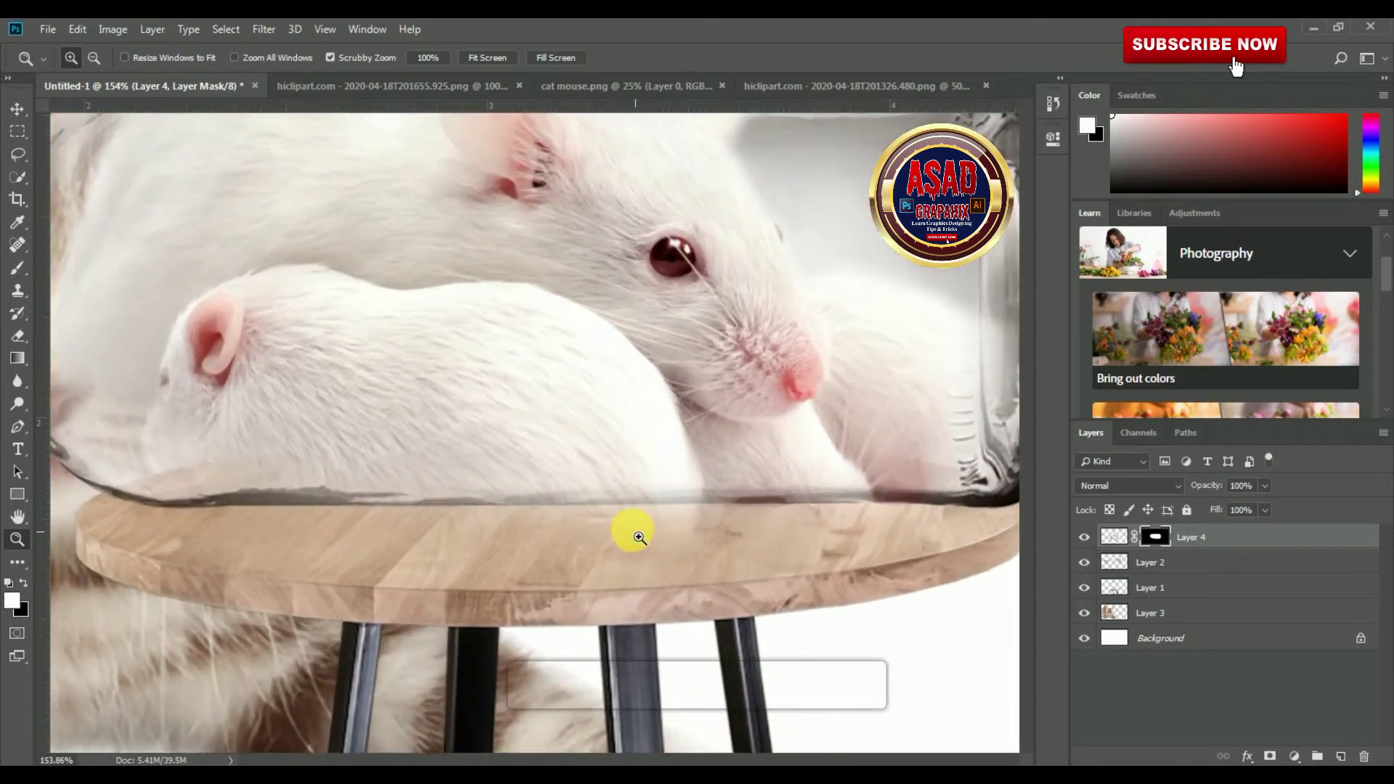
left_click(13, 109)
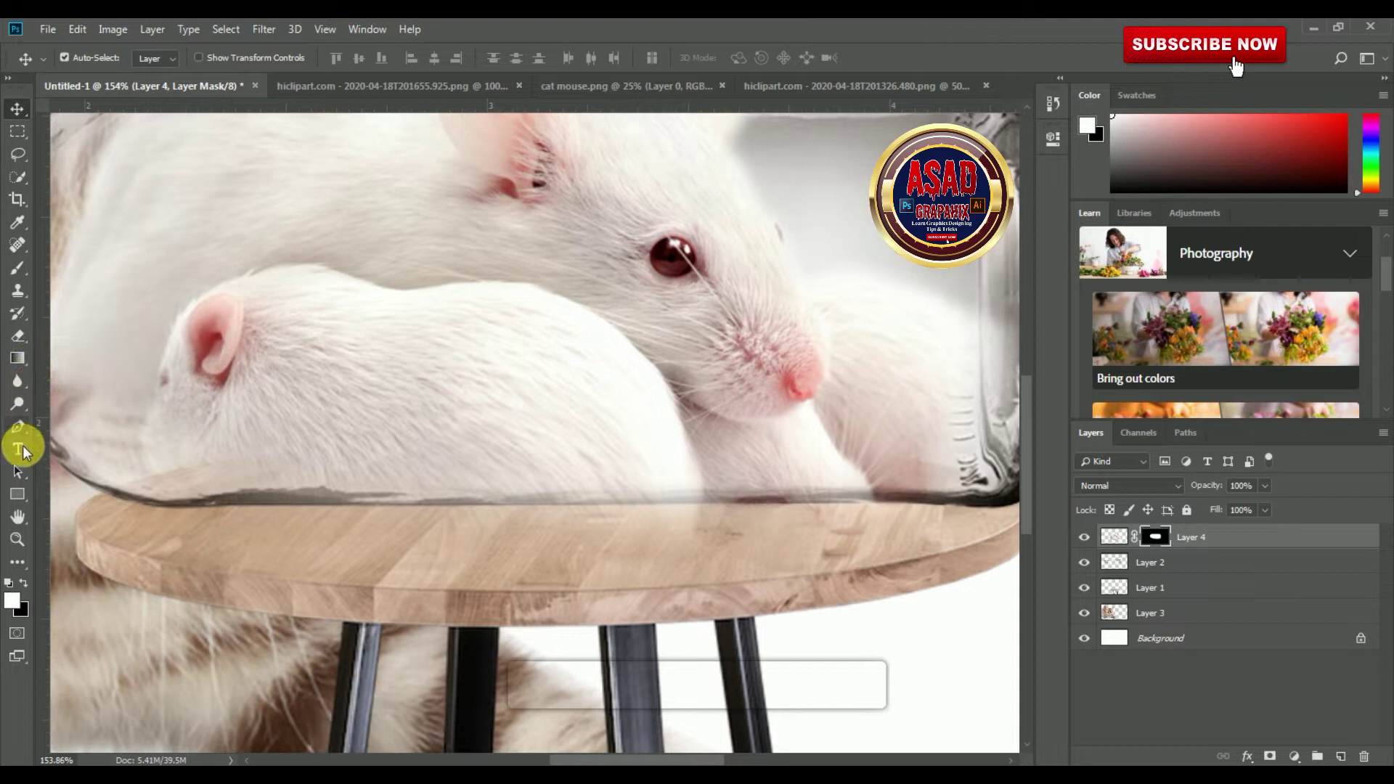
left_click(22, 338)
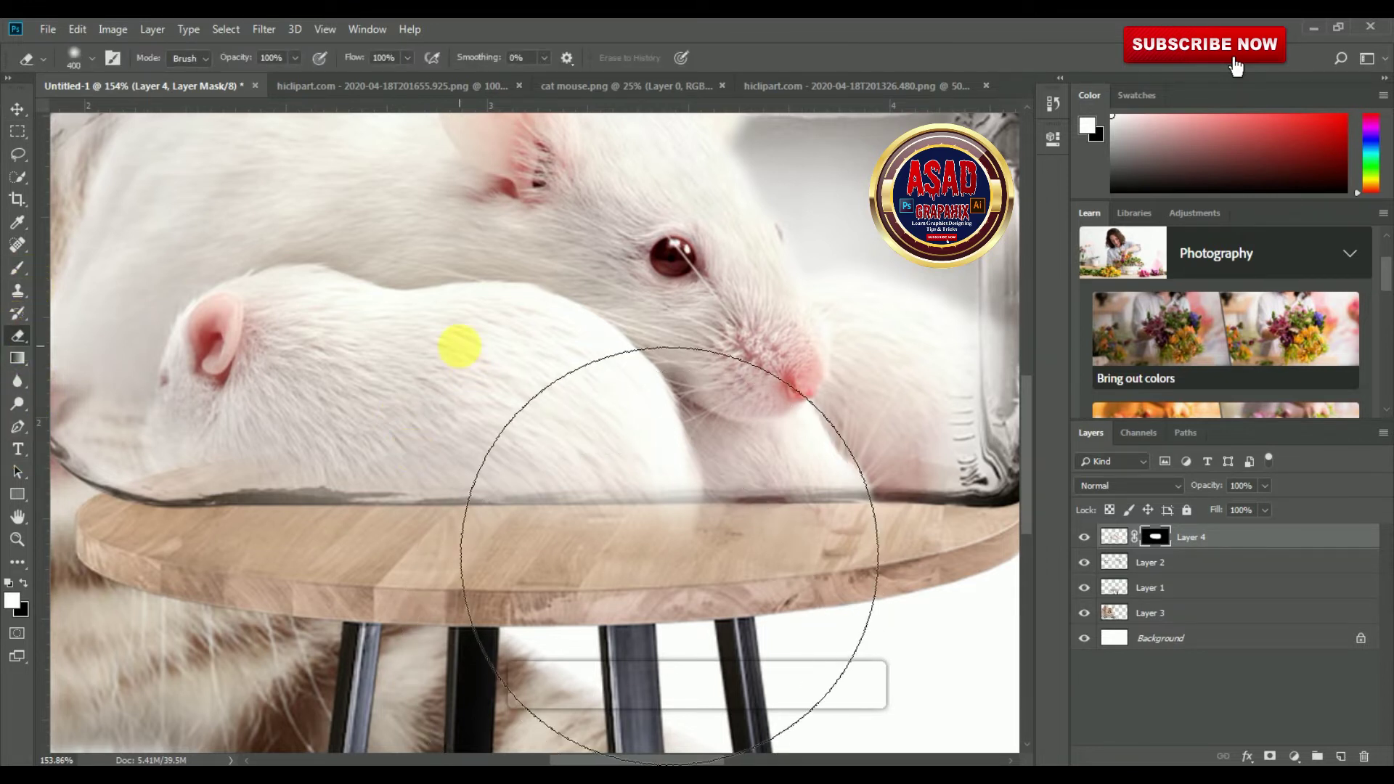
right_click(462, 344)
left_click(93, 57)
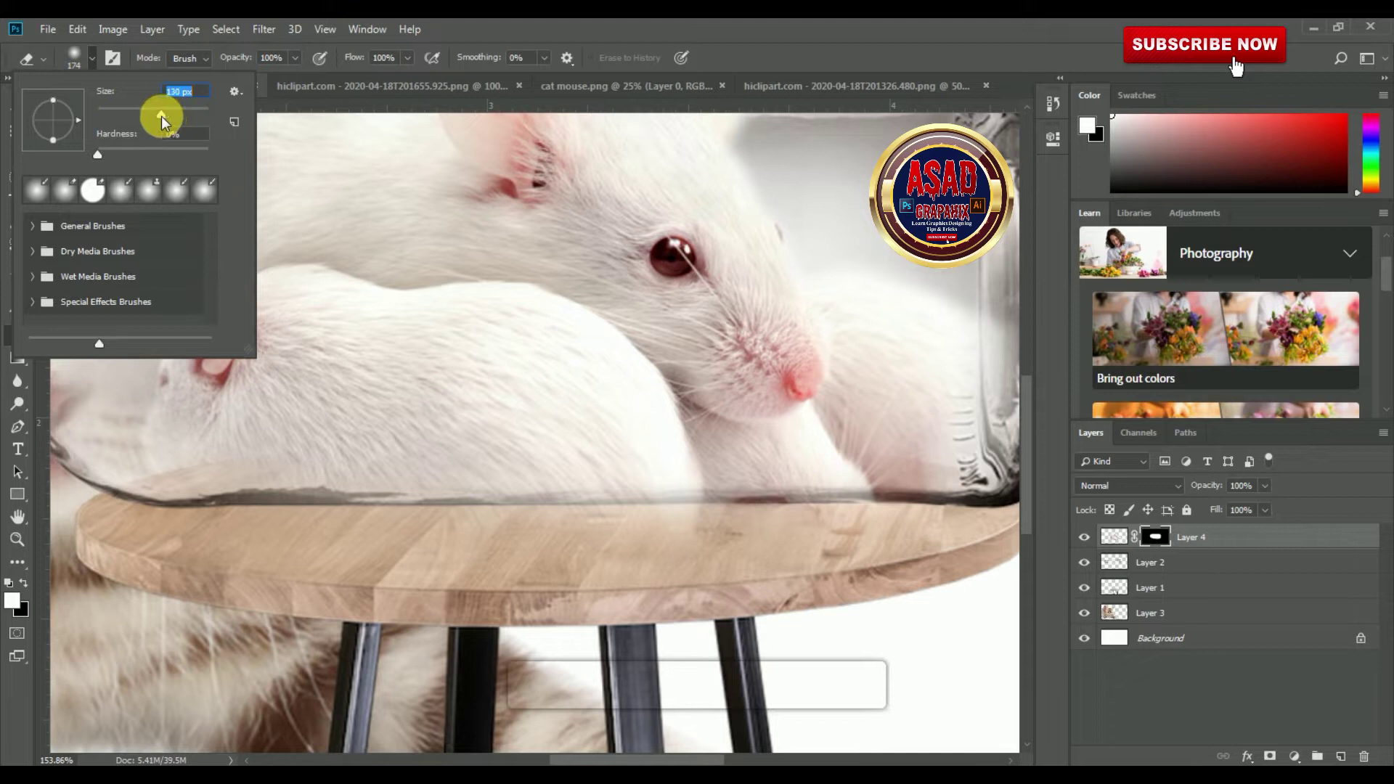
left_click(726, 649)
mouse_move(740, 653)
left_mouse_down()
mouse_move(355, 641)
mouse_move(759, 650)
mouse_move(984, 623)
mouse_move(622, 647)
mouse_move(369, 636)
mouse_move(668, 616)
mouse_move(958, 626)
mouse_move(233, 622)
mouse_move(588, 457)
mouse_move(564, 401)
left_mouse_up()
Step: Erase the parts of the mice that extend above the bottle's upper glass edge on the layer mask
left_click_drag(503, 340, 547, 446)
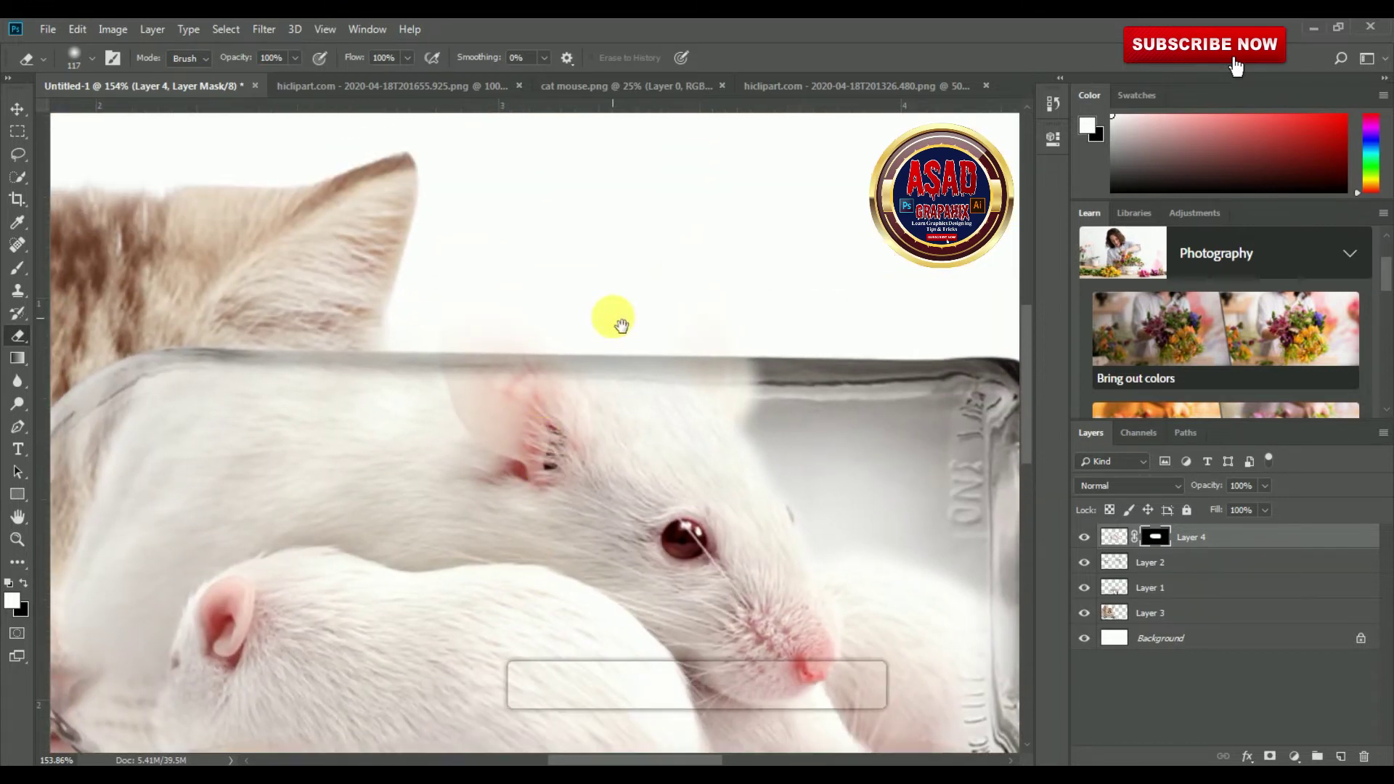
mouse_move(478, 344)
left_mouse_down()
mouse_move(891, 334)
mouse_move(817, 344)
mouse_move(865, 358)
mouse_move(785, 367)
mouse_move(354, 367)
mouse_move(184, 347)
mouse_move(928, 359)
mouse_move(783, 372)
mouse_move(499, 351)
mouse_move(861, 359)
mouse_move(707, 377)
left_mouse_up()
key("space")
left_click_drag(413, 458, 755, 504)
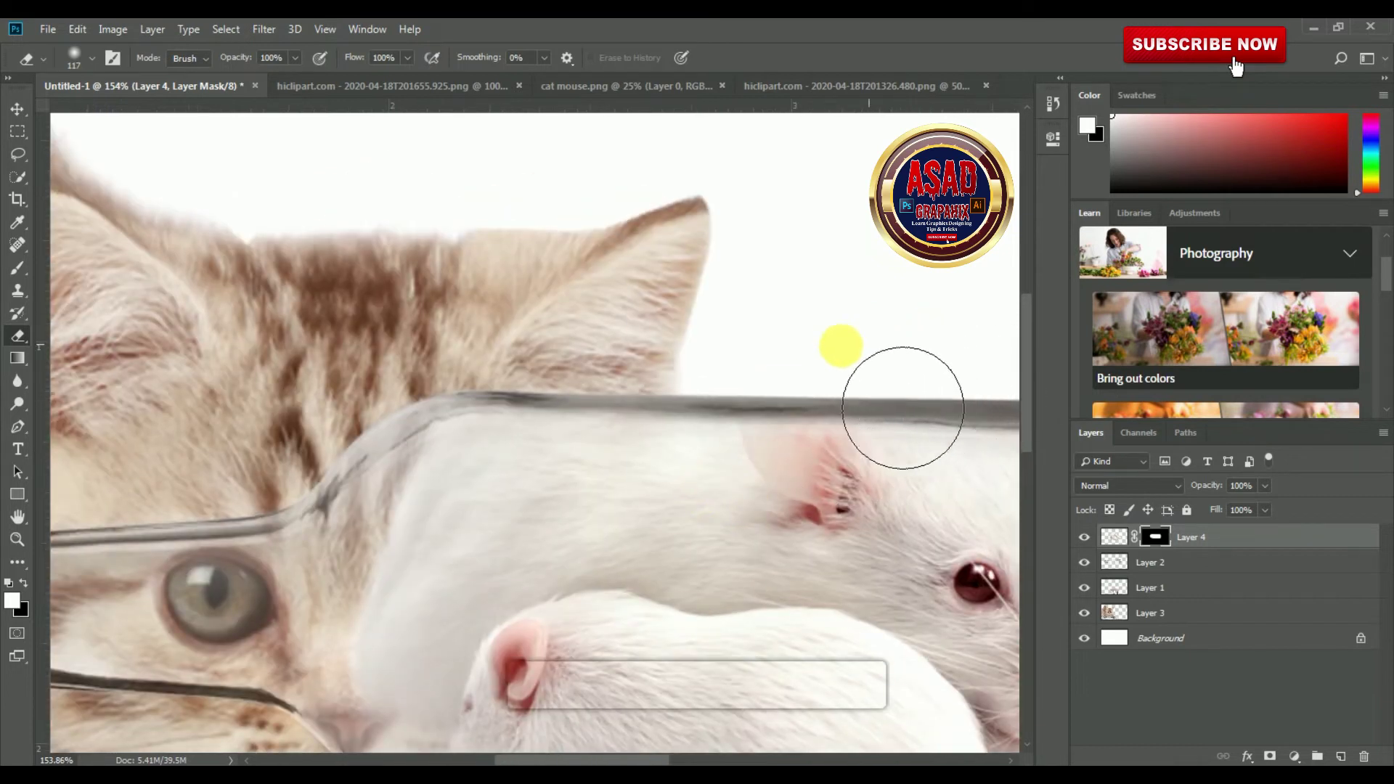
key("space")
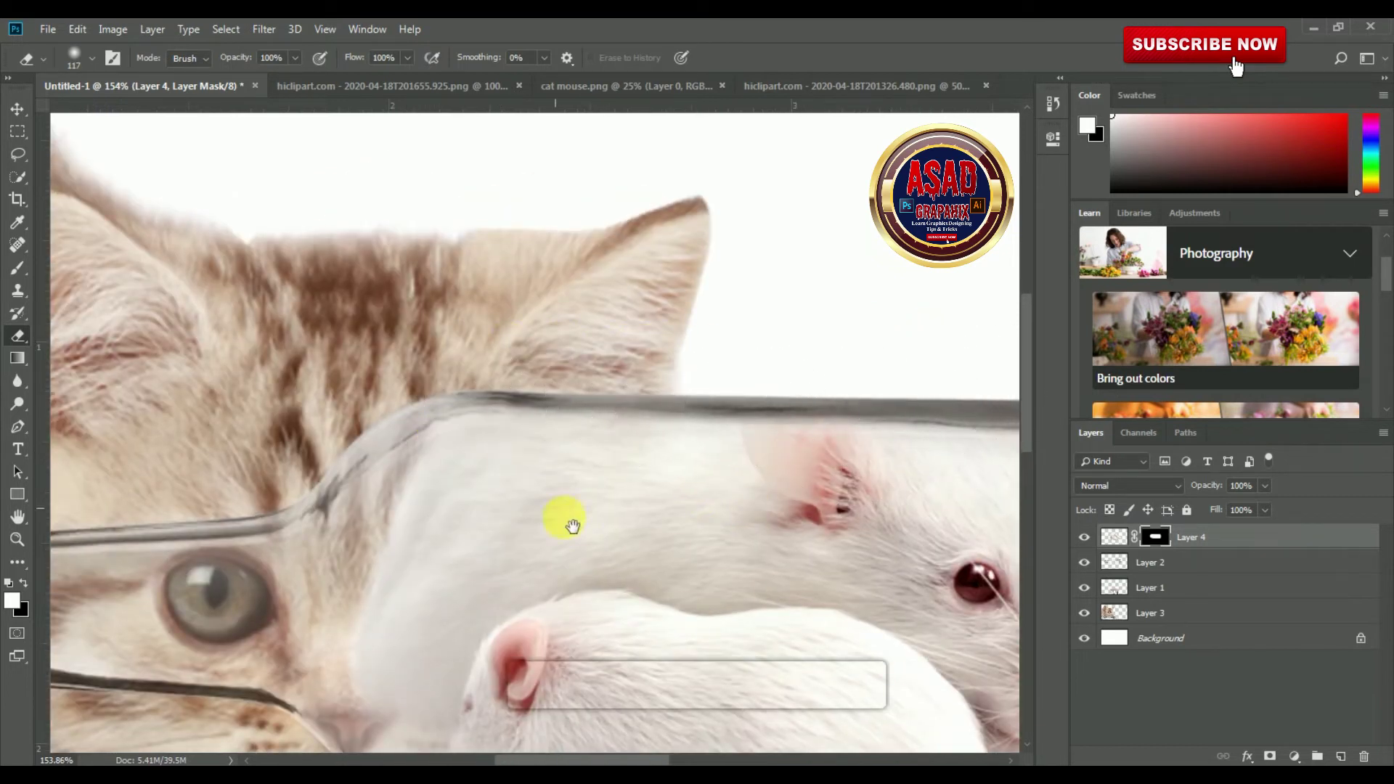
left_click_drag(573, 526, 472, 389)
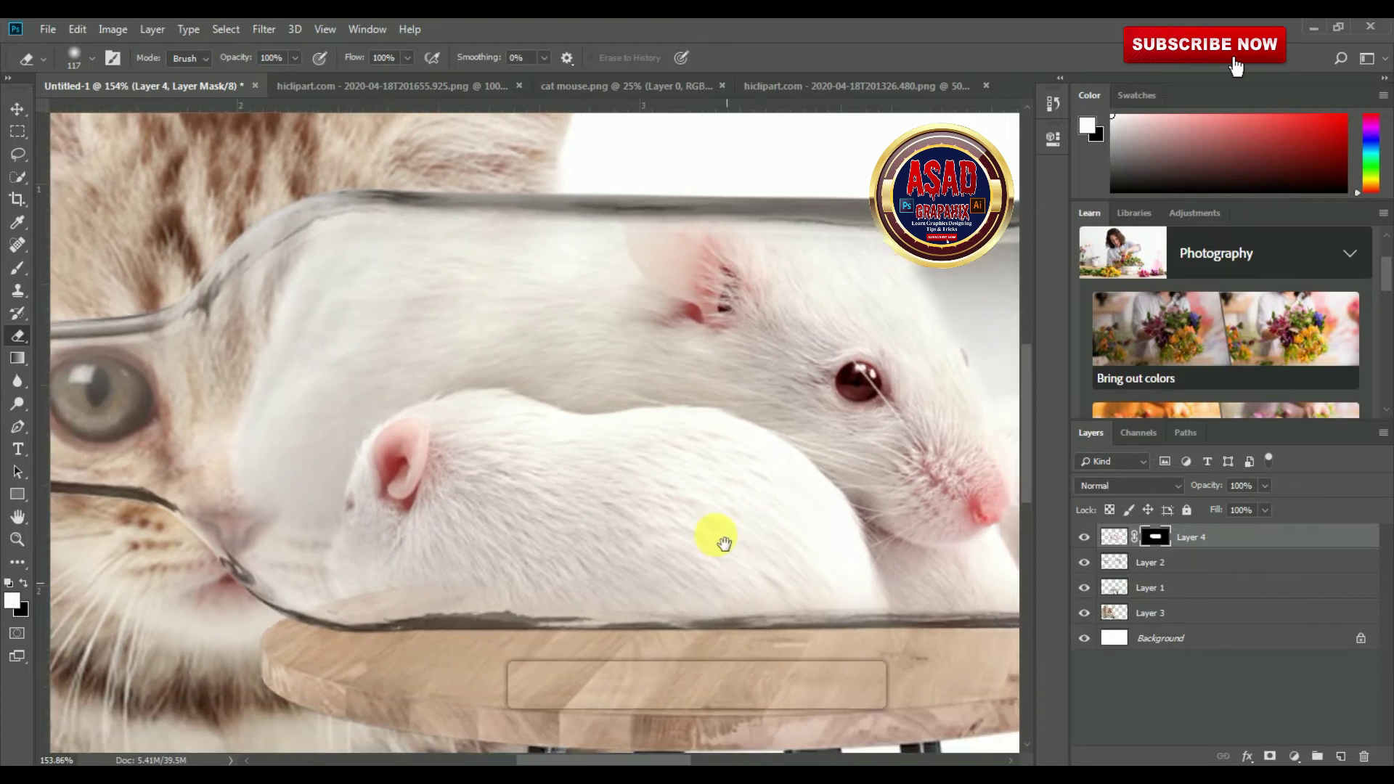
left_click_drag(715, 538, 489, 535)
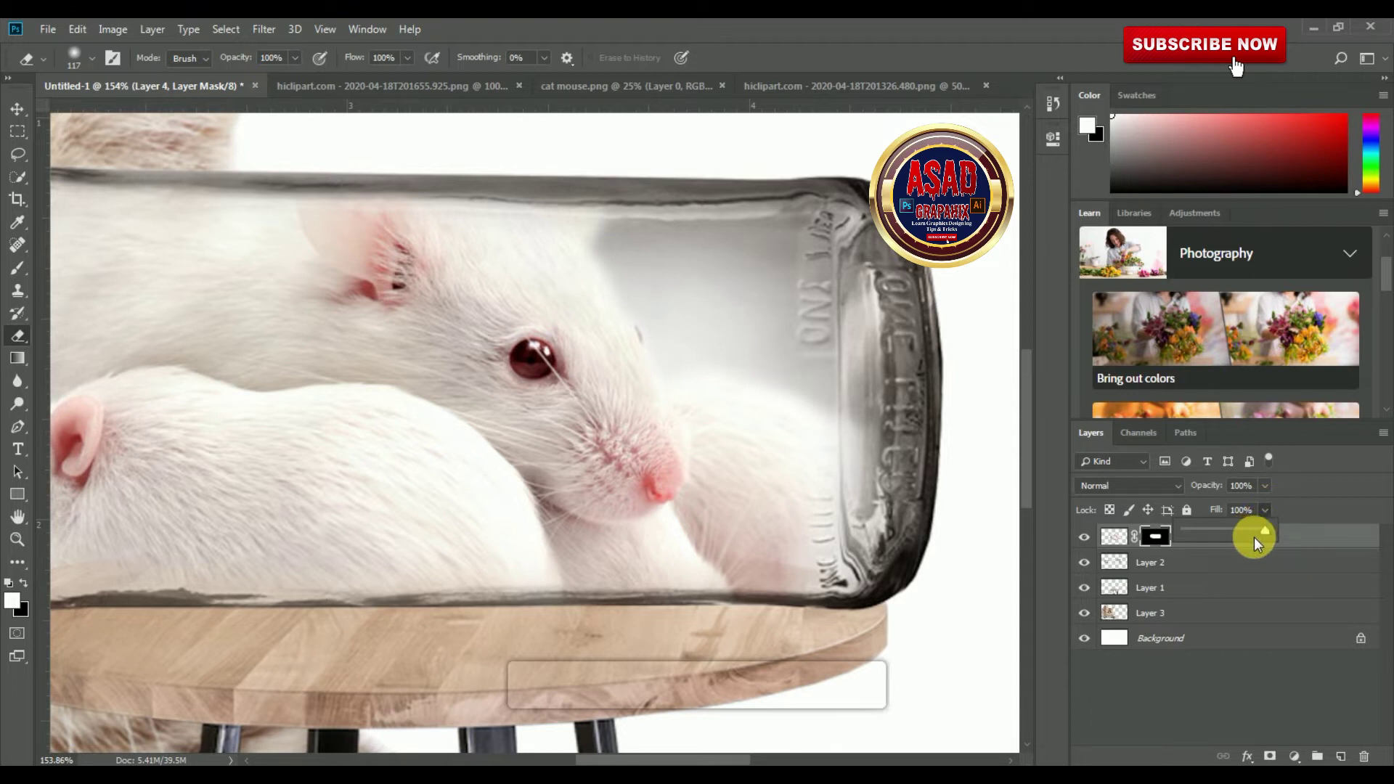
Step: Lower the mice layer's fill to 89%
left_click_drag(1263, 529, 1314, 539)
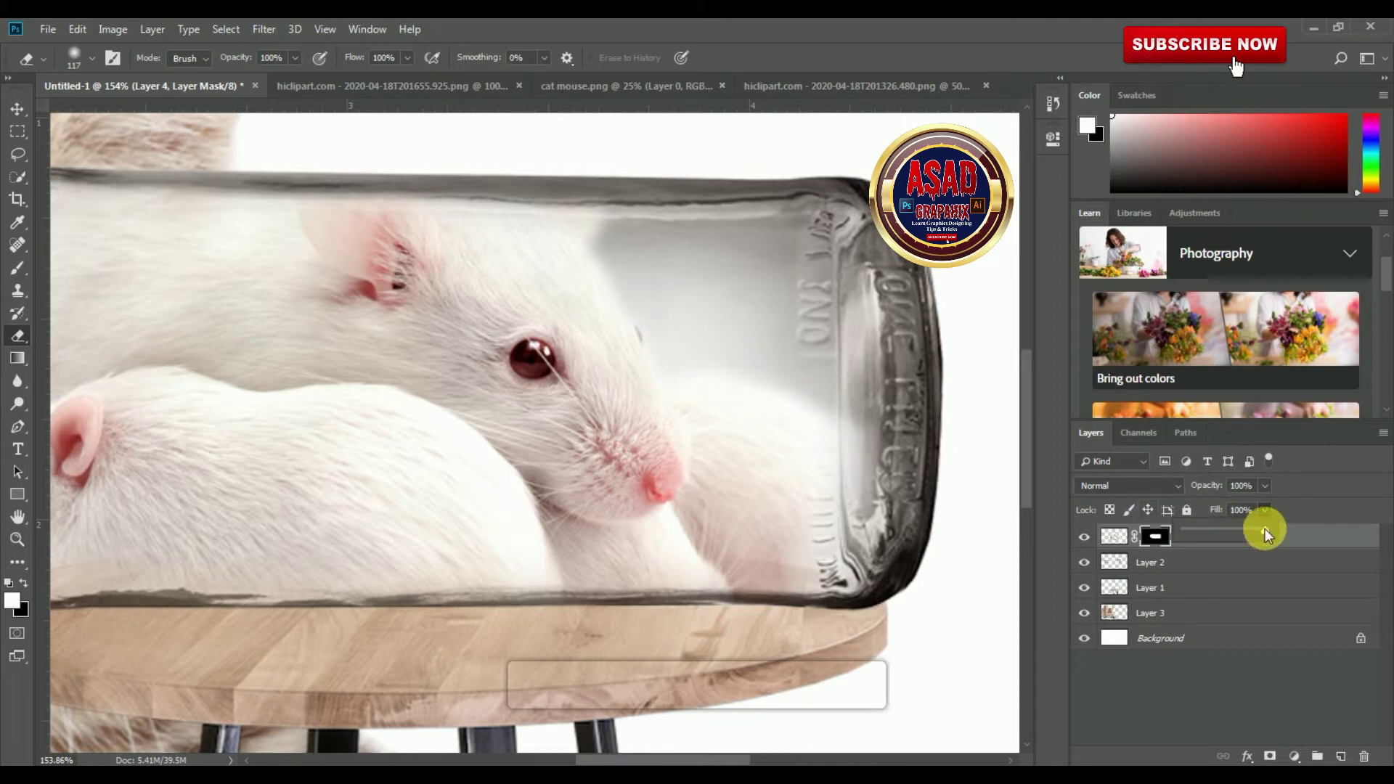
left_click_drag(1264, 529, 1256, 530)
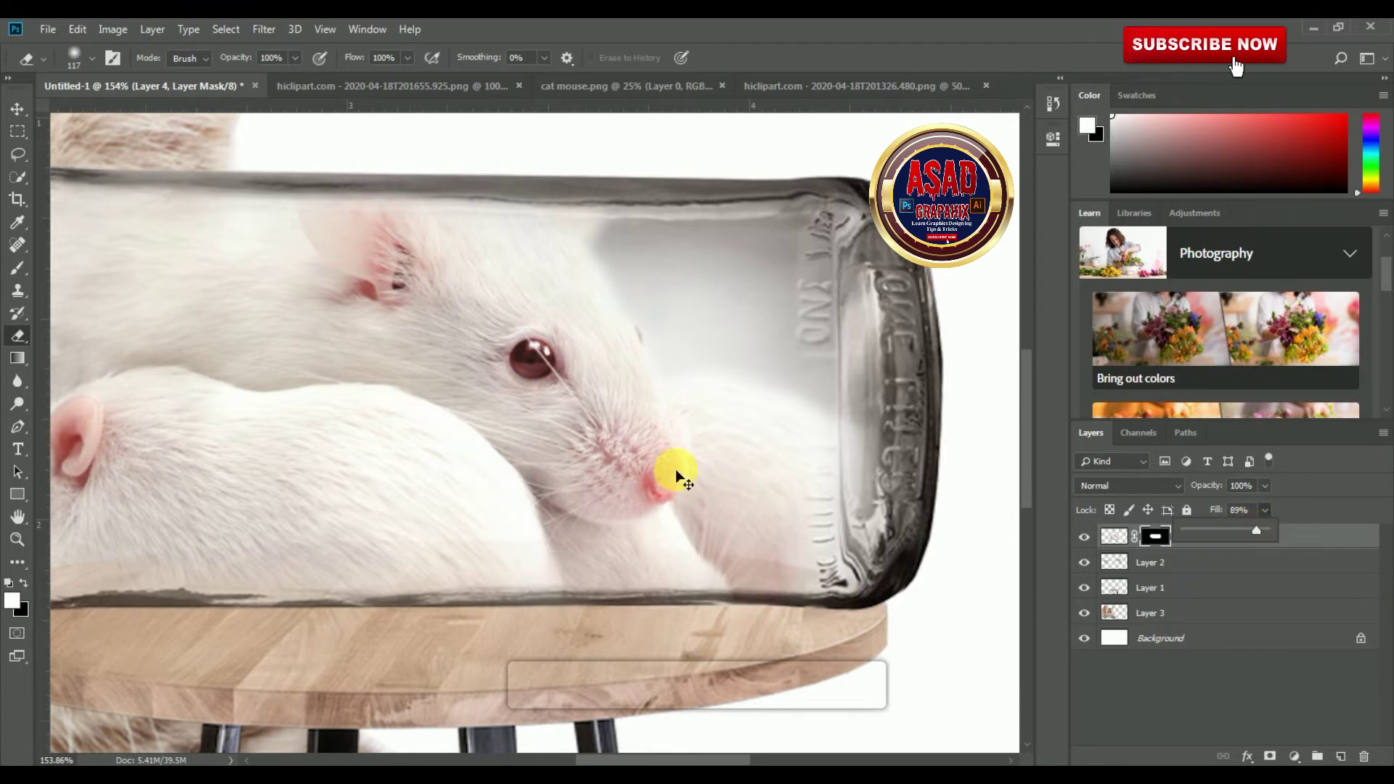
left_click(18, 539)
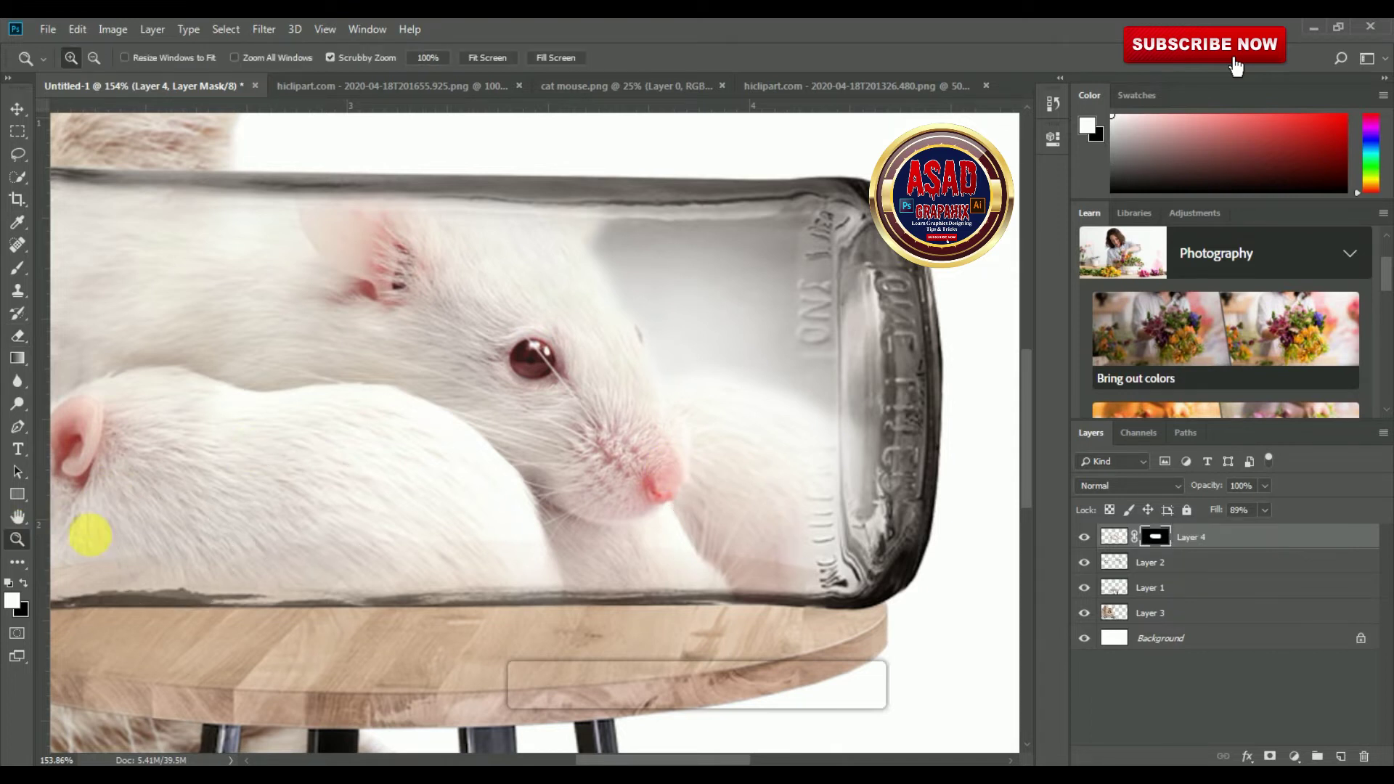
left_click_drag(368, 423, 313, 398)
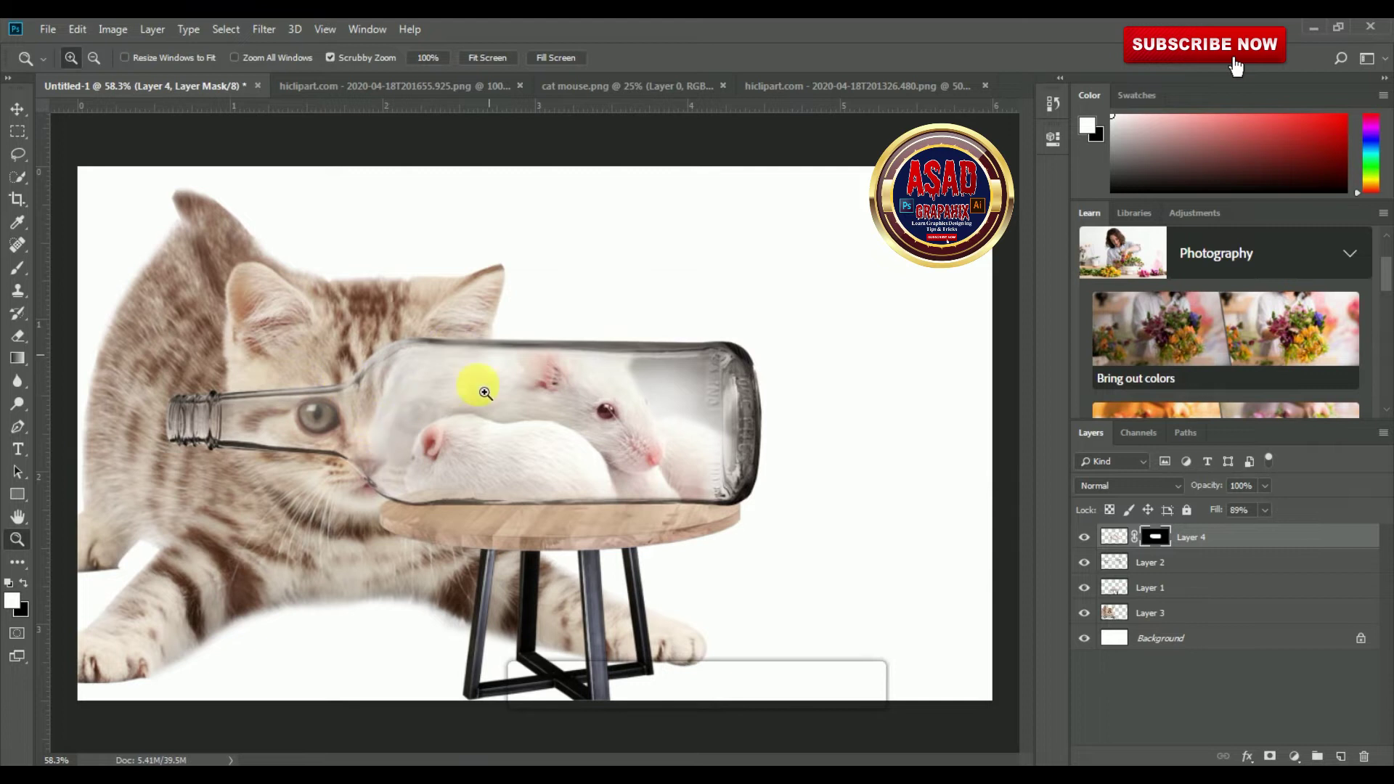
Step: Move the kitten slightly up and left behind the bottle, and undo the accidental shift of the mice
left_click(17, 108)
mouse_move(327, 352)
left_mouse_down()
mouse_move(333, 341)
mouse_move(316, 349)
left_mouse_up()
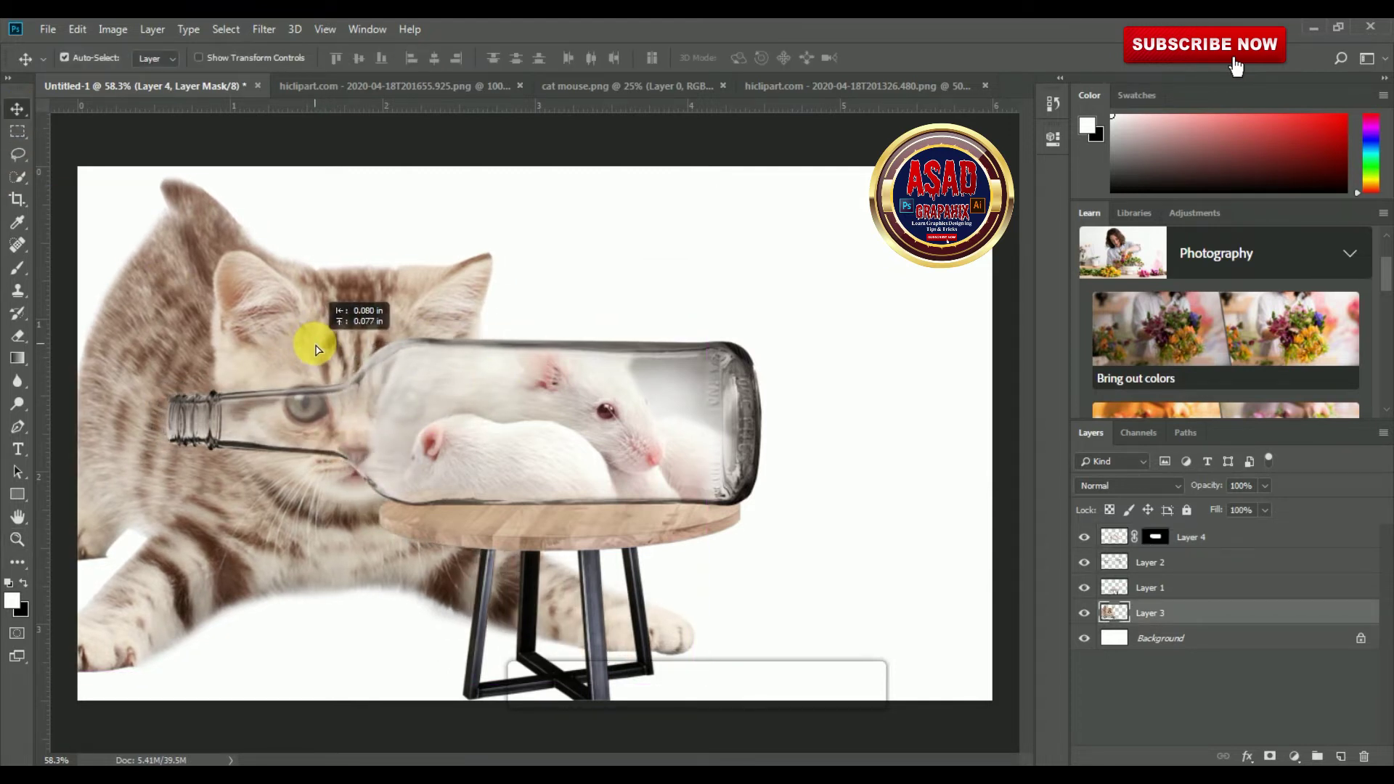
key("ctrl+z")
left_click_drag(404, 388, 404, 406)
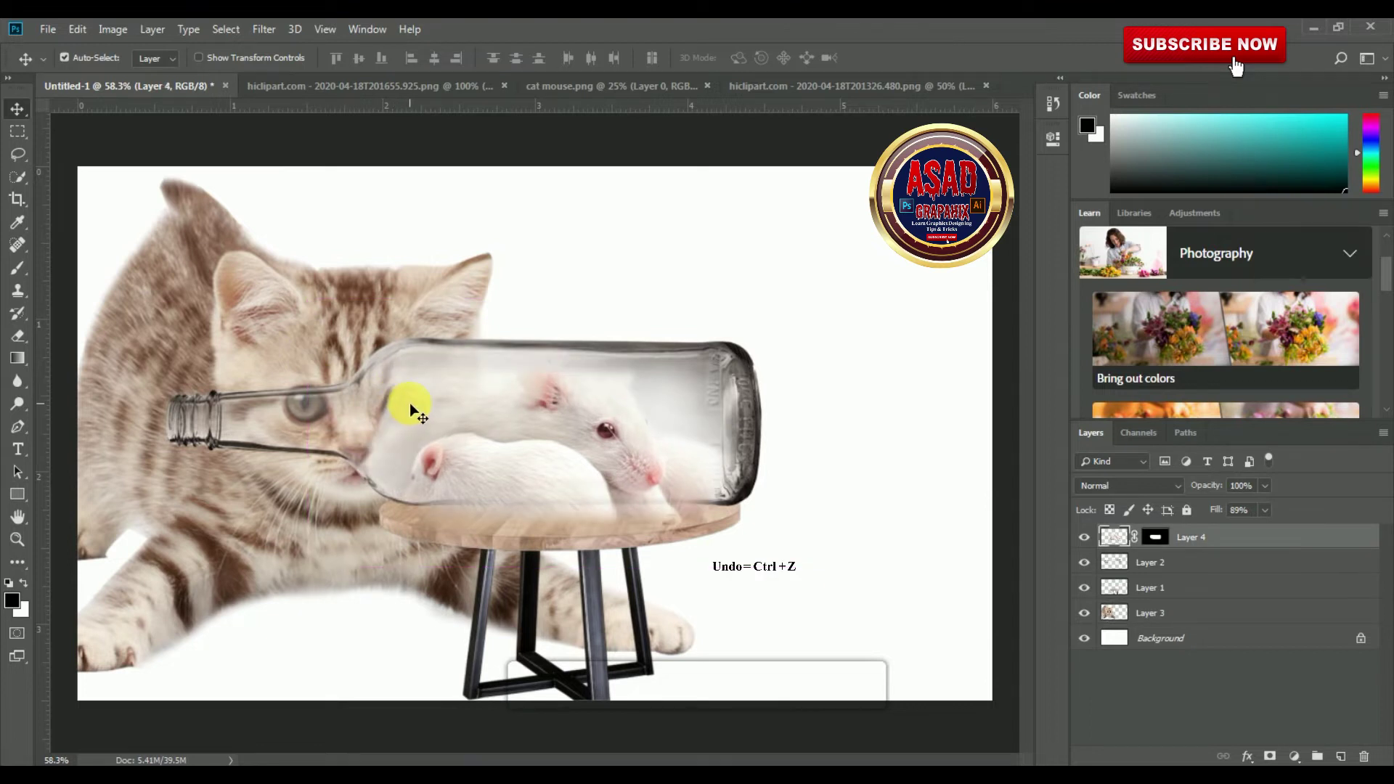
key("ctrl+z")
mouse_move(328, 320)
left_mouse_down()
mouse_move(333, 302)
mouse_move(345, 323)
mouse_move(338, 310)
left_mouse_up()
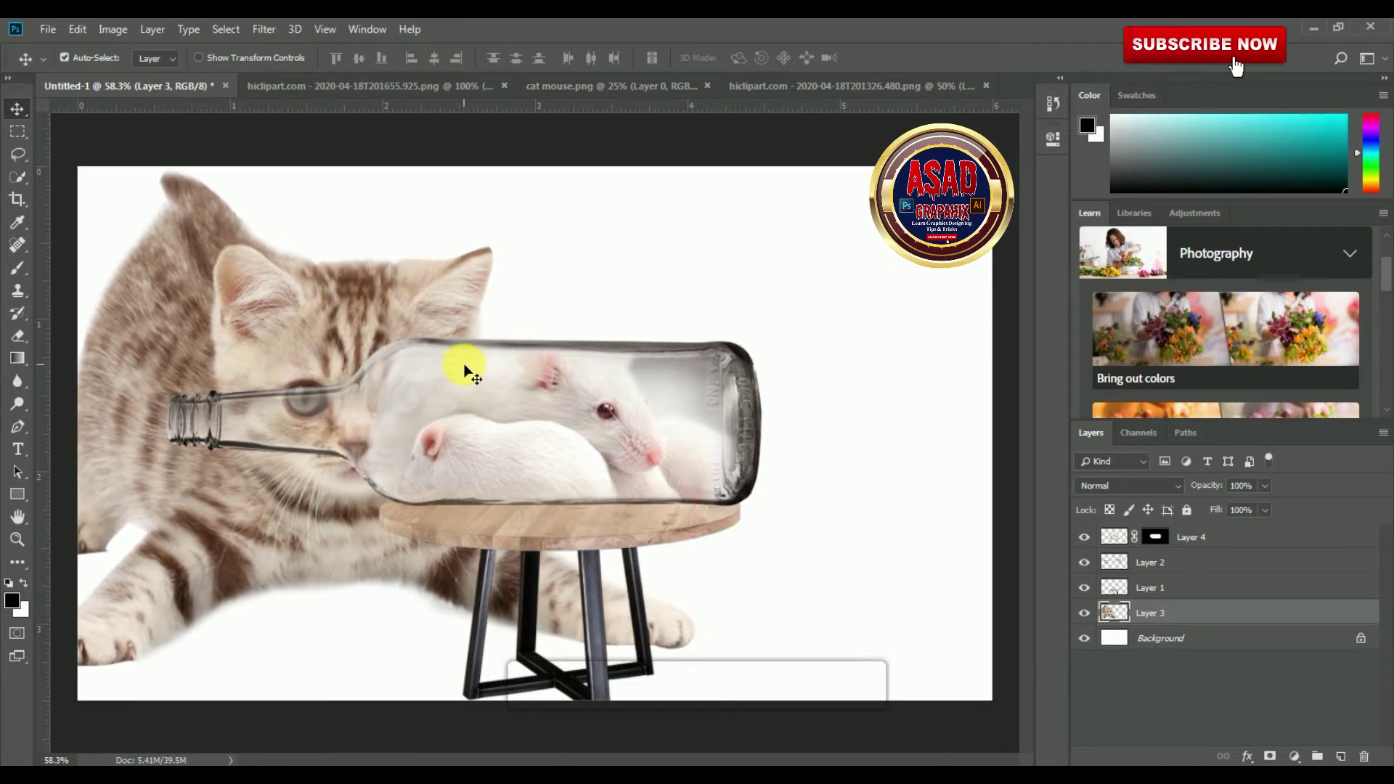
Step: Toggle the mice layer's visibility to compare the bottle with and without the mice
left_click(1084, 588)
left_click(1084, 614)
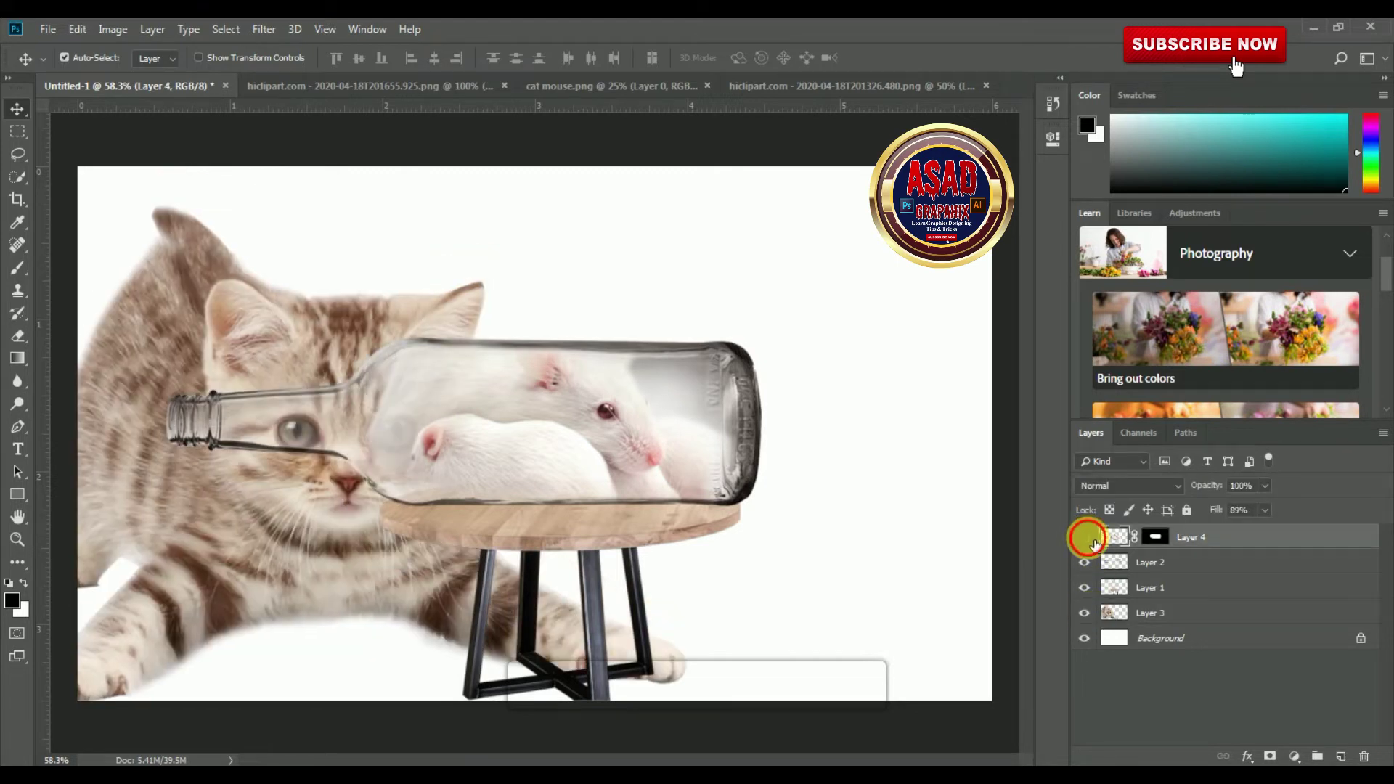
left_click(1084, 537)
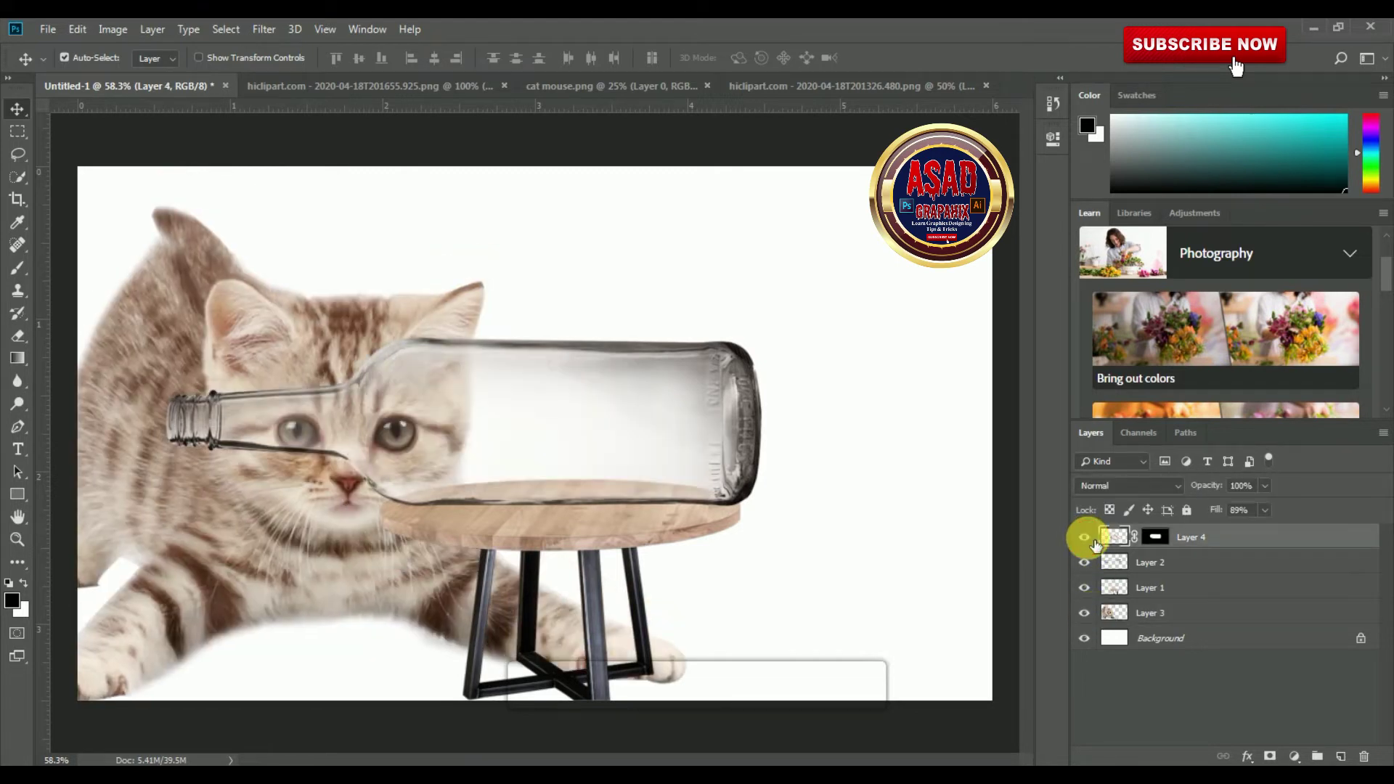
left_click(1084, 537)
Step: Restore the mice layer's fill to 100%, keep its opacity at 100%, and shift the kitten slightly upward
left_click(1263, 536)
left_click(1265, 510)
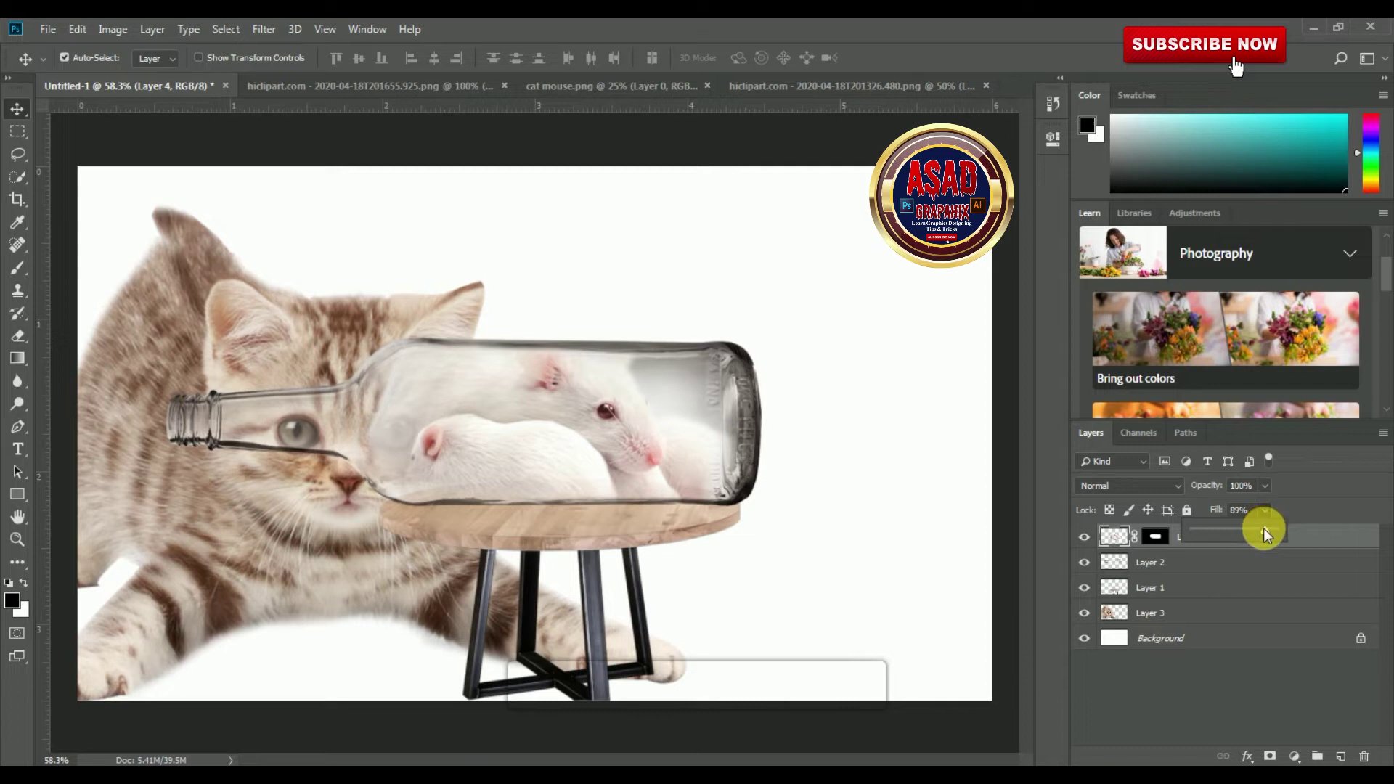
left_click_drag(1263, 534, 1319, 535)
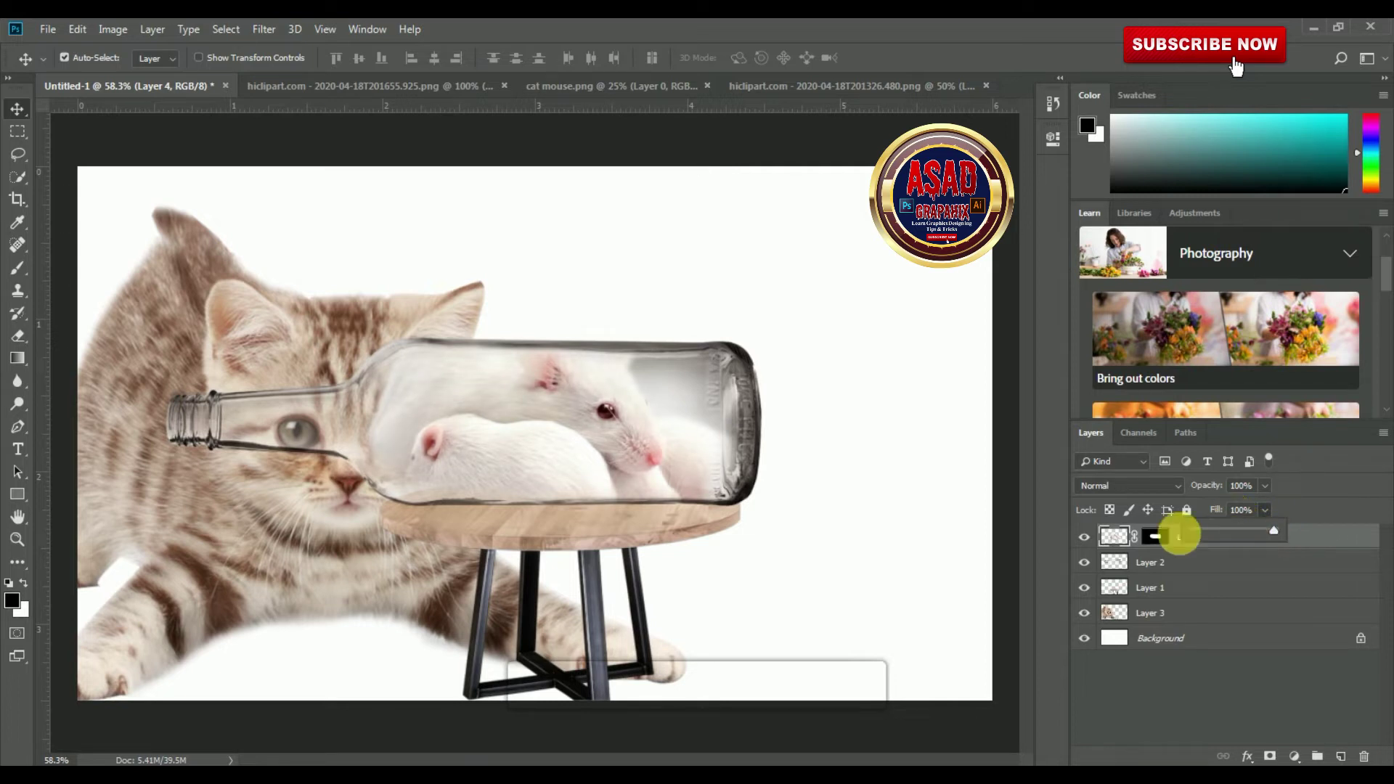
left_click(1268, 485)
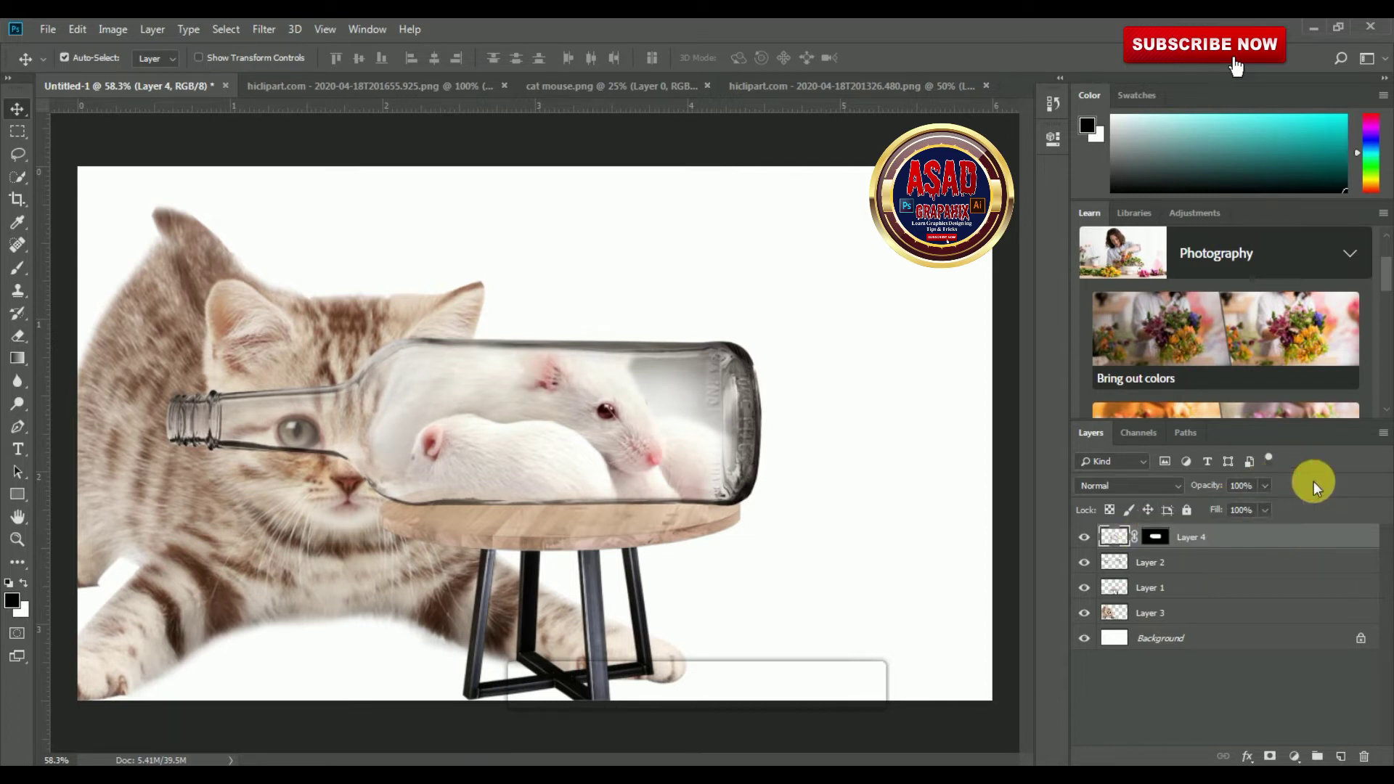
mouse_move(1263, 508)
left_mouse_down()
mouse_move(1239, 501)
mouse_move(1283, 504)
left_mouse_up()
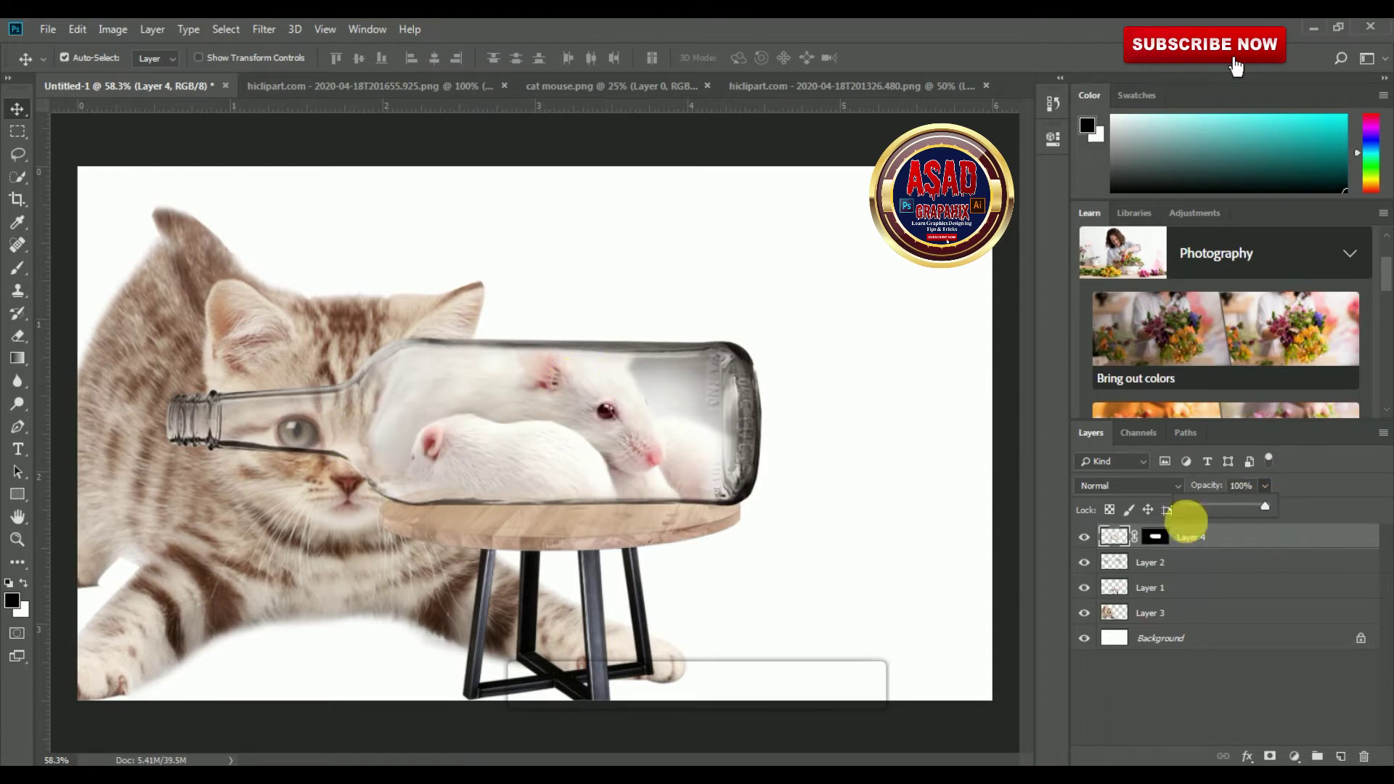
left_click_drag(297, 356, 298, 342)
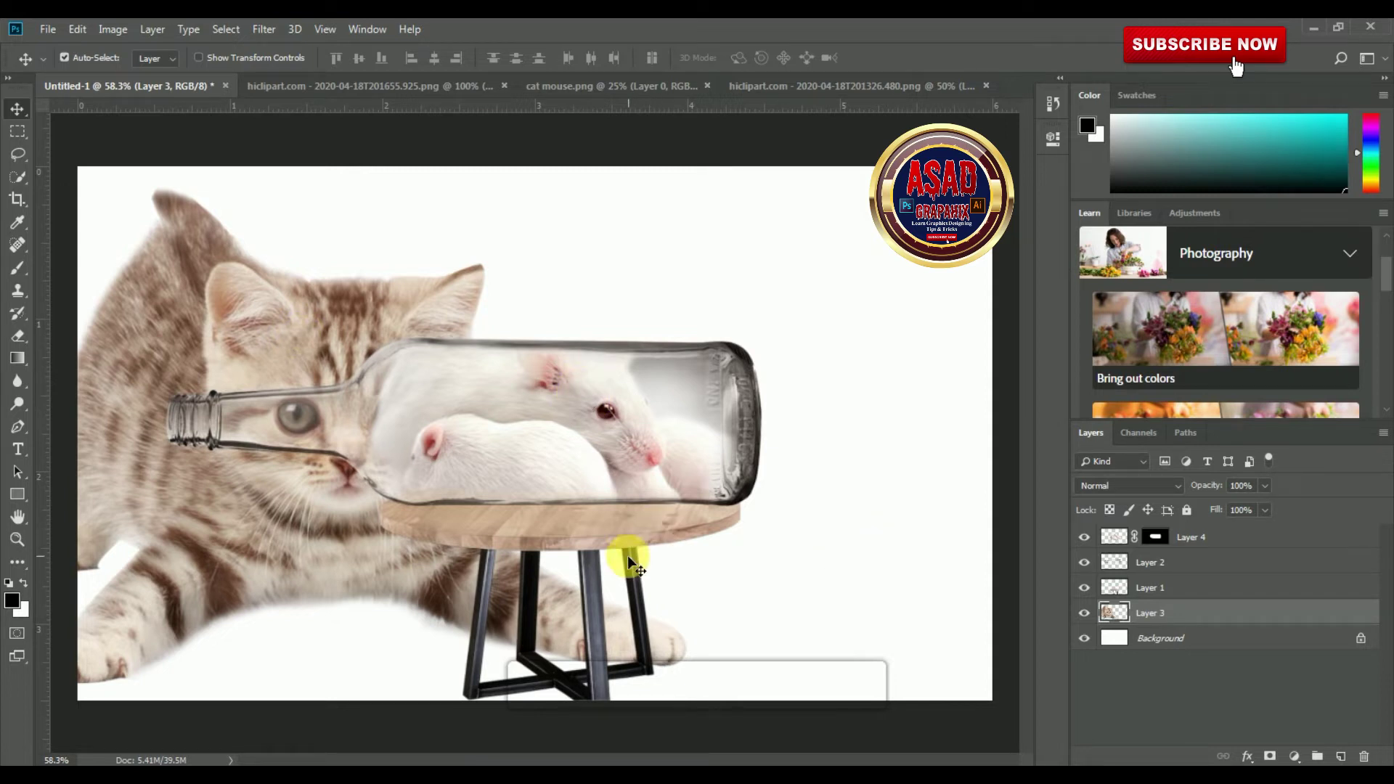
Step: Select the table layer and duplicate it with Copy and Paste
left_click(585, 543)
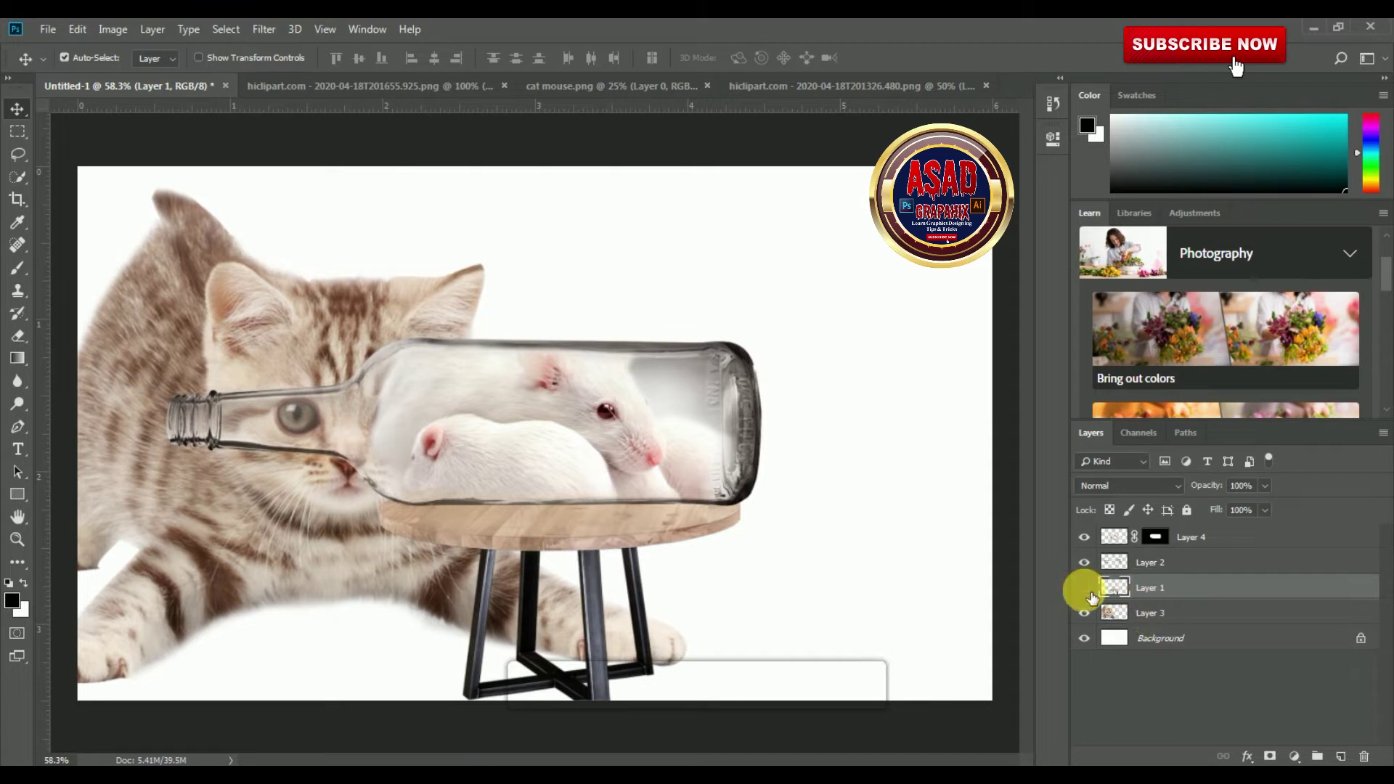
left_click(1084, 587)
left_click(1084, 587)
left_click(76, 30)
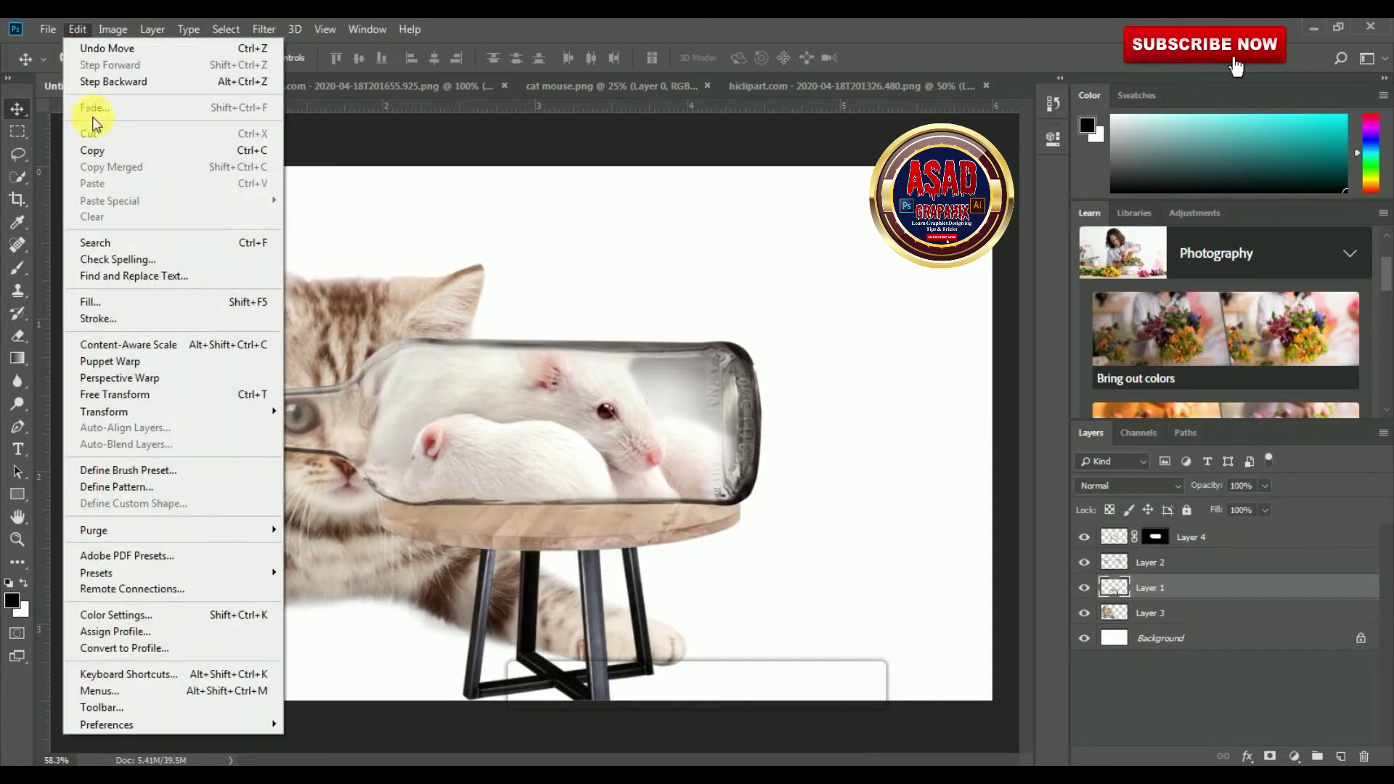
left_click(93, 151)
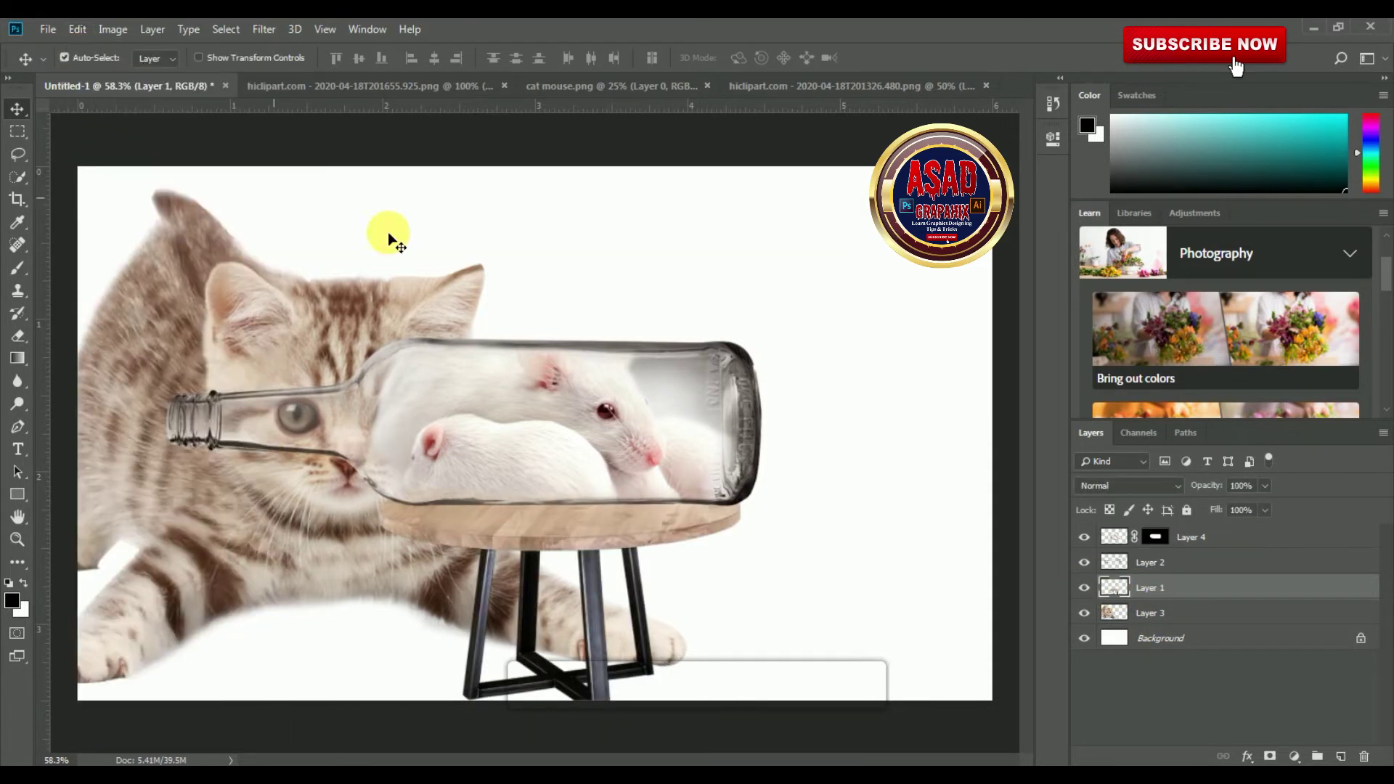
left_click(72, 29)
left_click(110, 180)
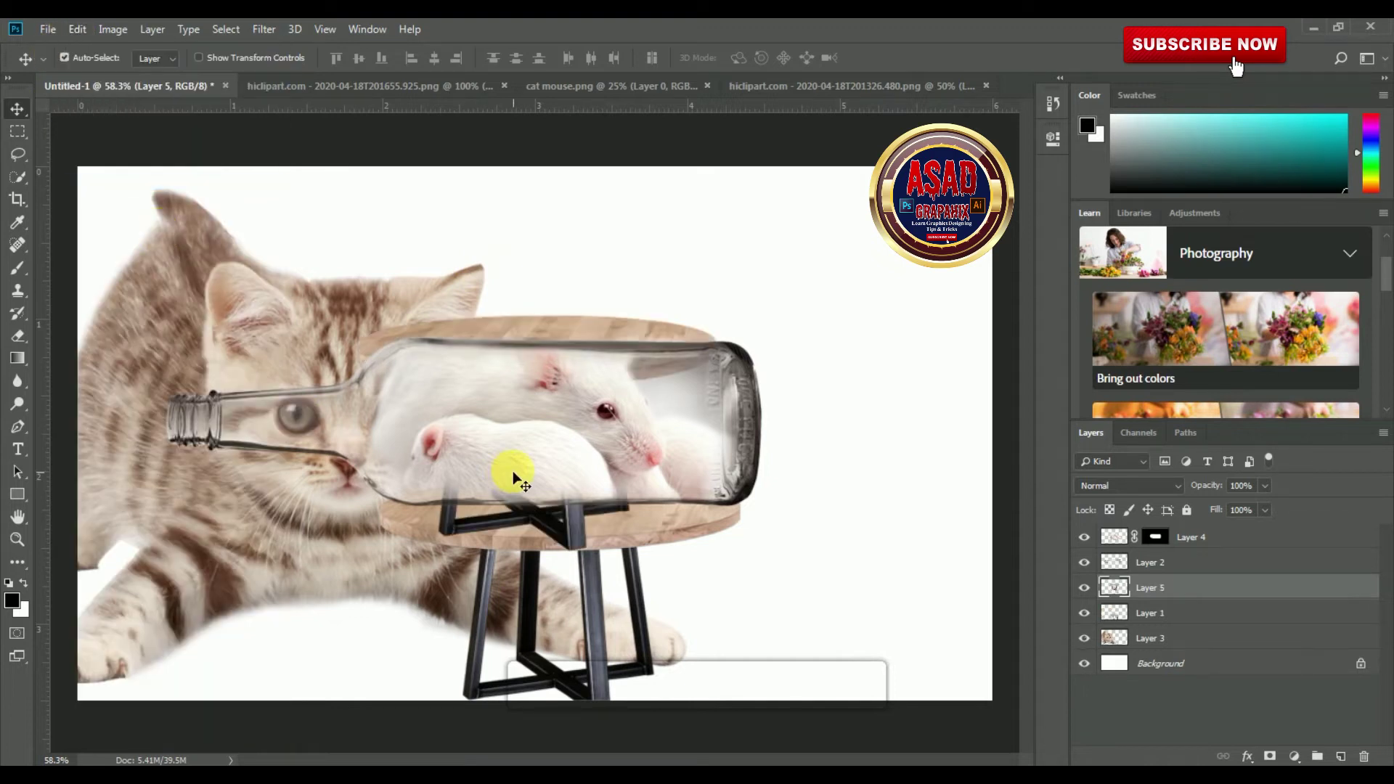
Step: Align the pasted table copy with the original and squash it with Free Transform into a flat strip at the table's feet
left_click_drag(556, 327, 580, 512)
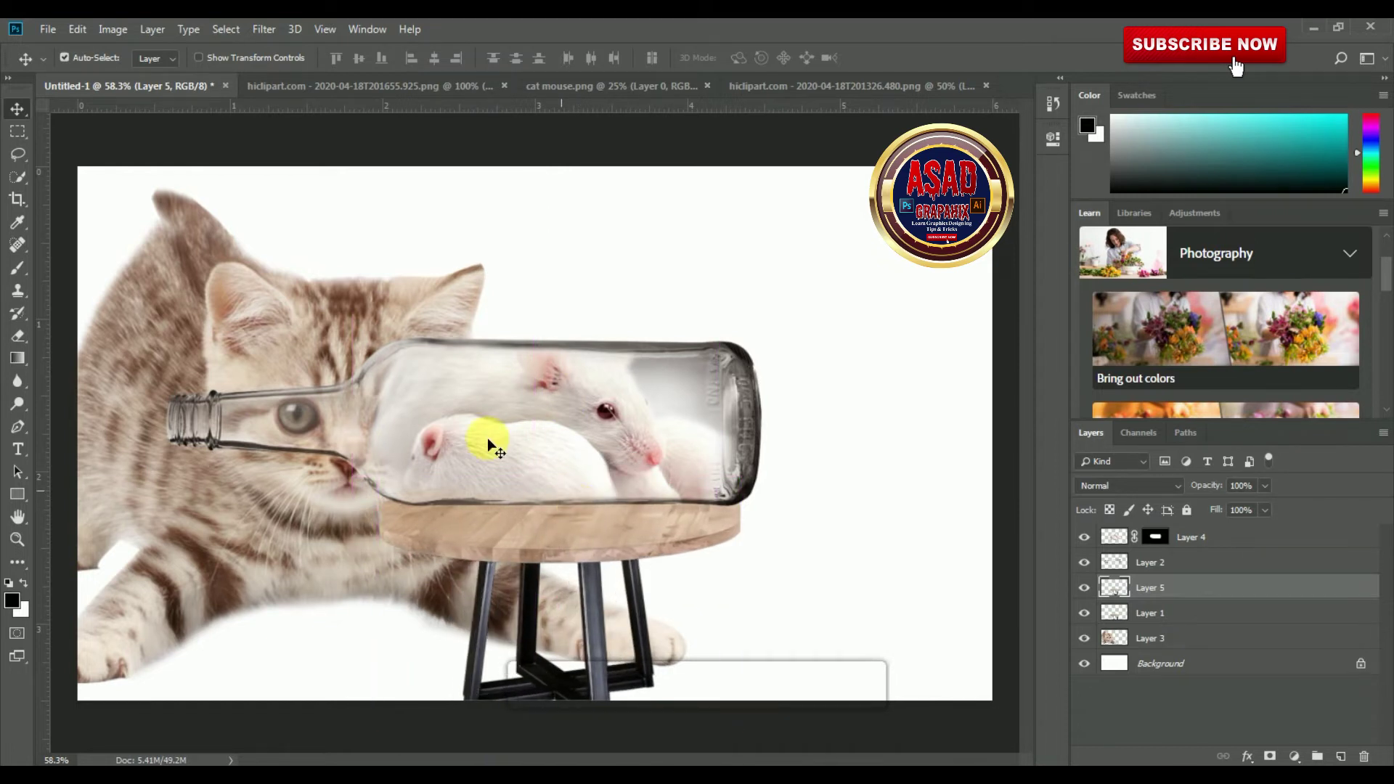
left_click(81, 30)
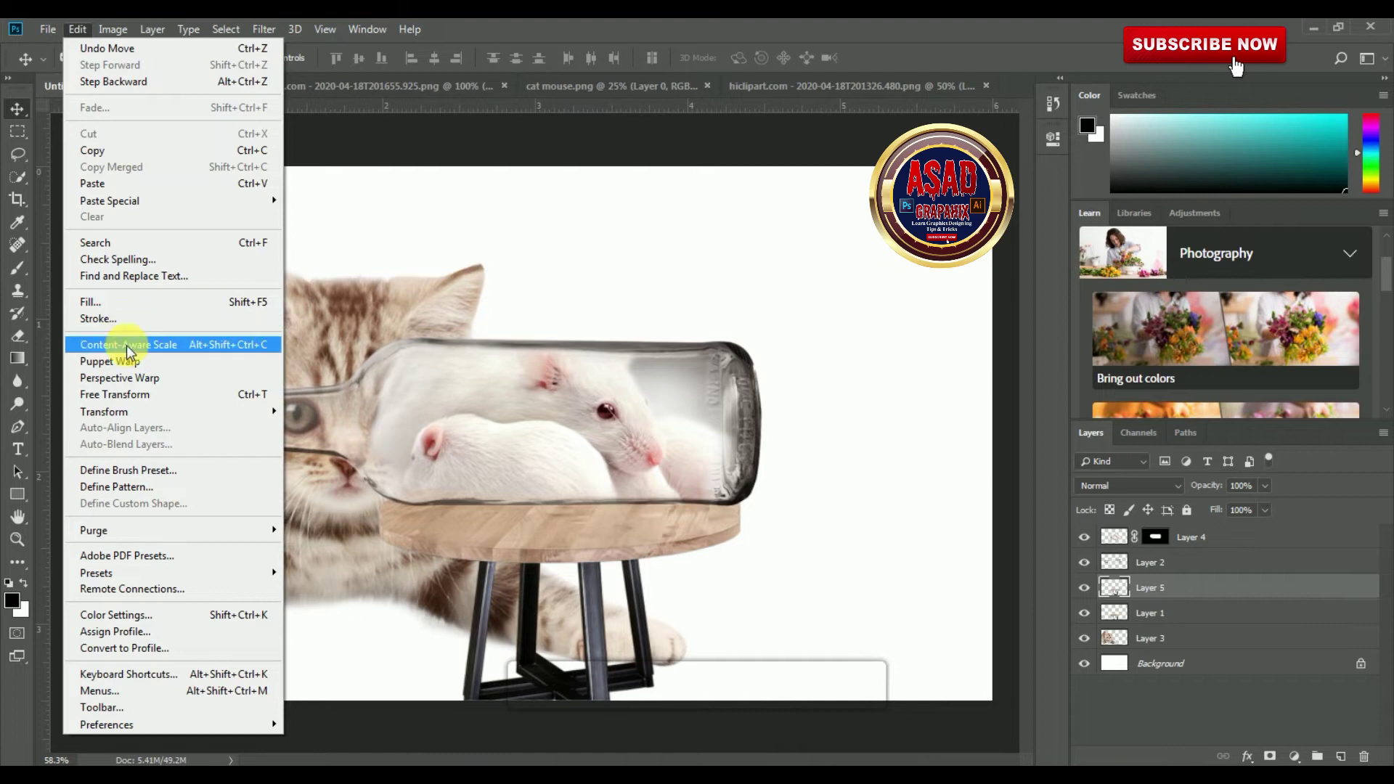
left_click(134, 394)
left_click_drag(572, 496, 563, 676)
left_click(787, 57)
left_click(1086, 588)
left_click(1086, 588)
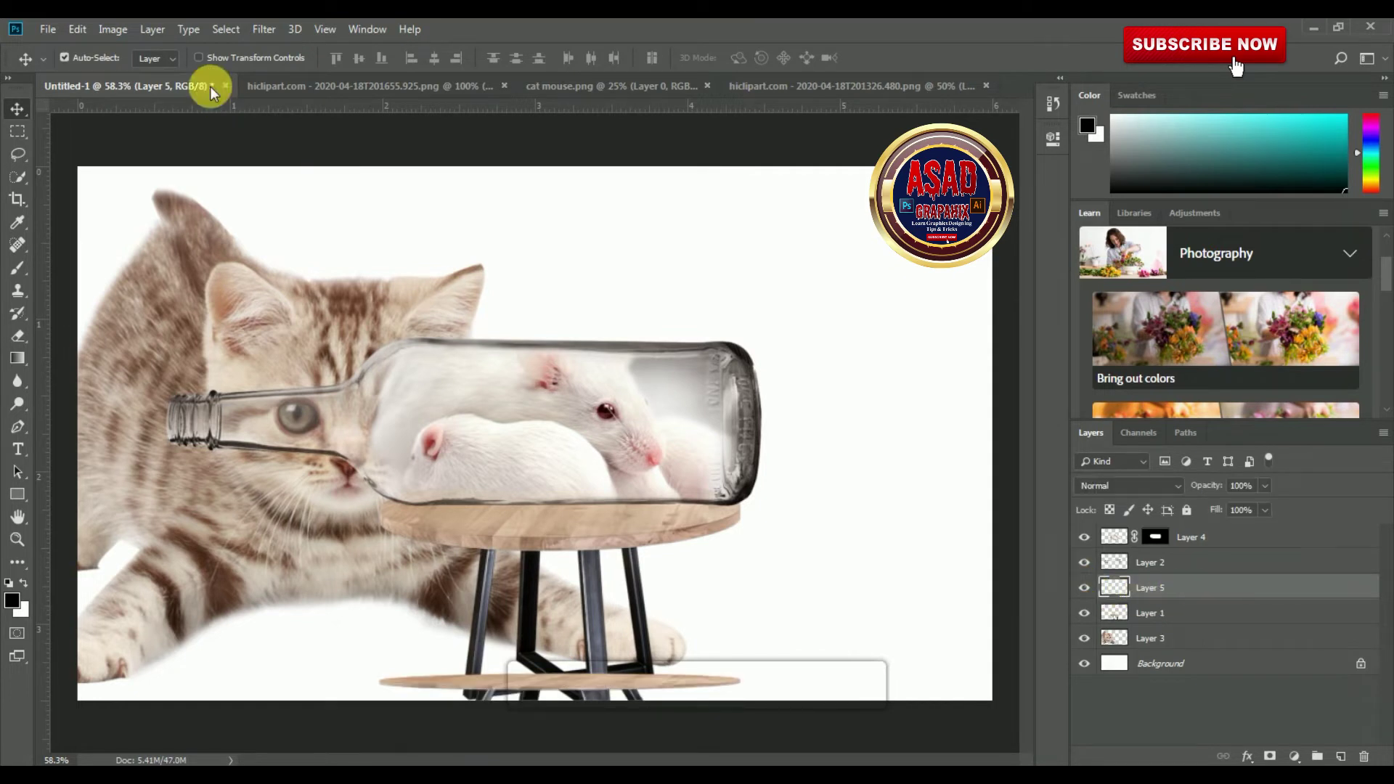
Step: Apply a black Color Overlay layer style to the squashed table copy at the table's feet
left_click(152, 29)
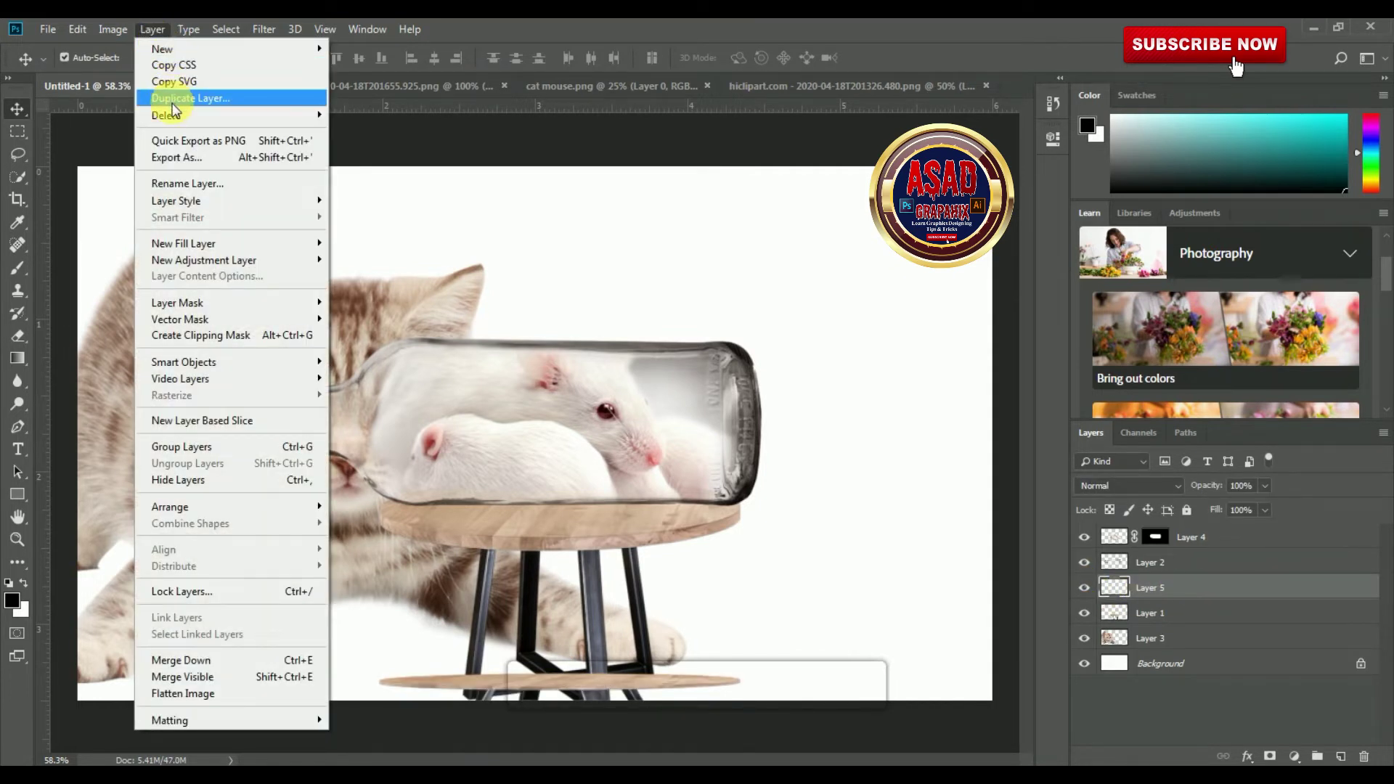
mouse_move(226, 29)
left_click(560, 18)
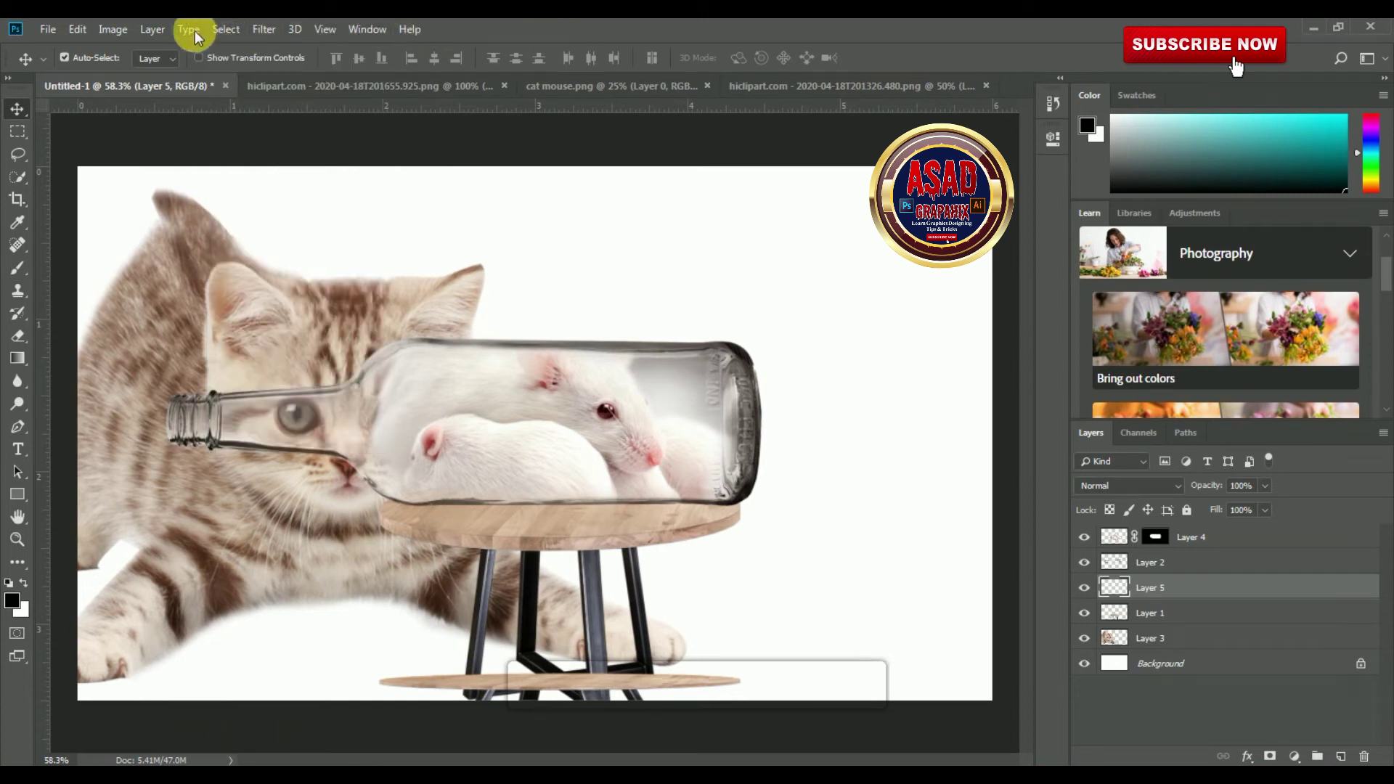
left_click(156, 31)
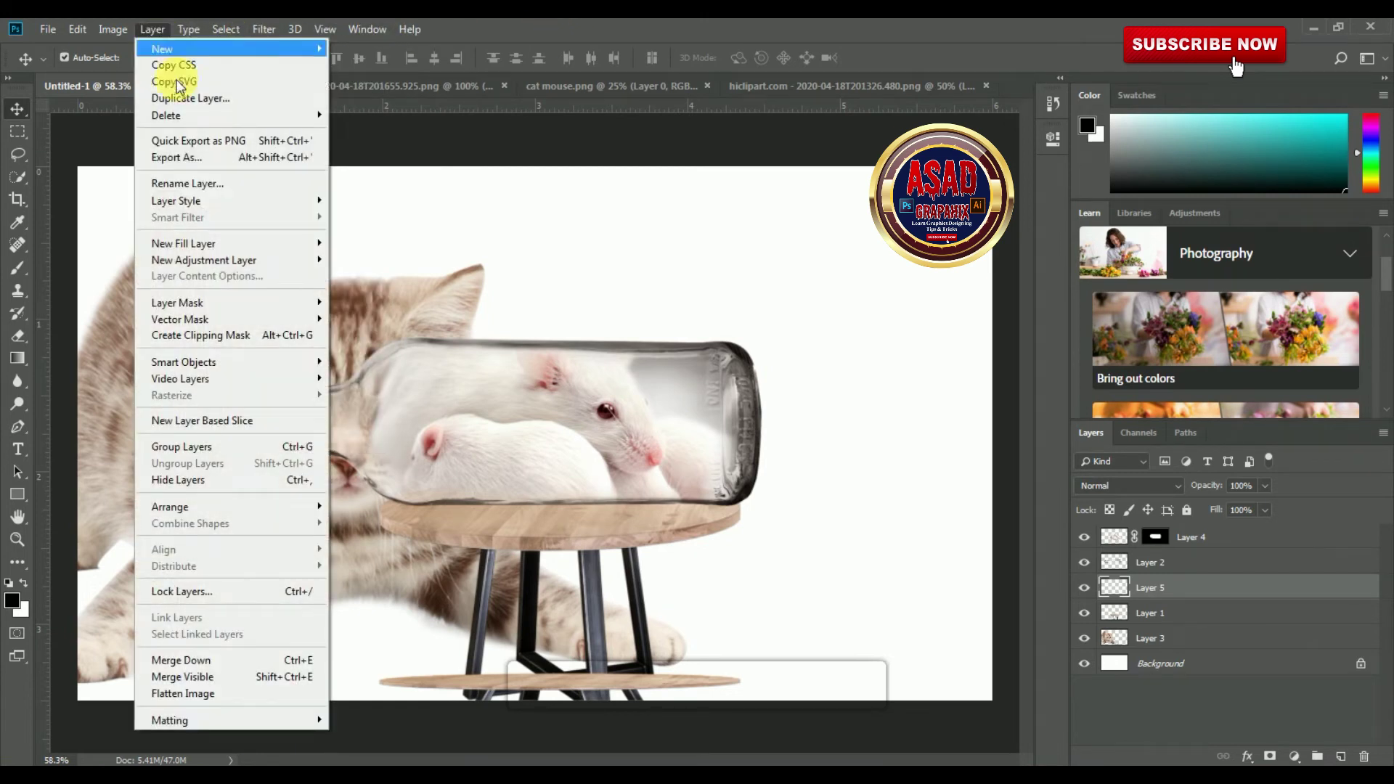
mouse_move(251, 205)
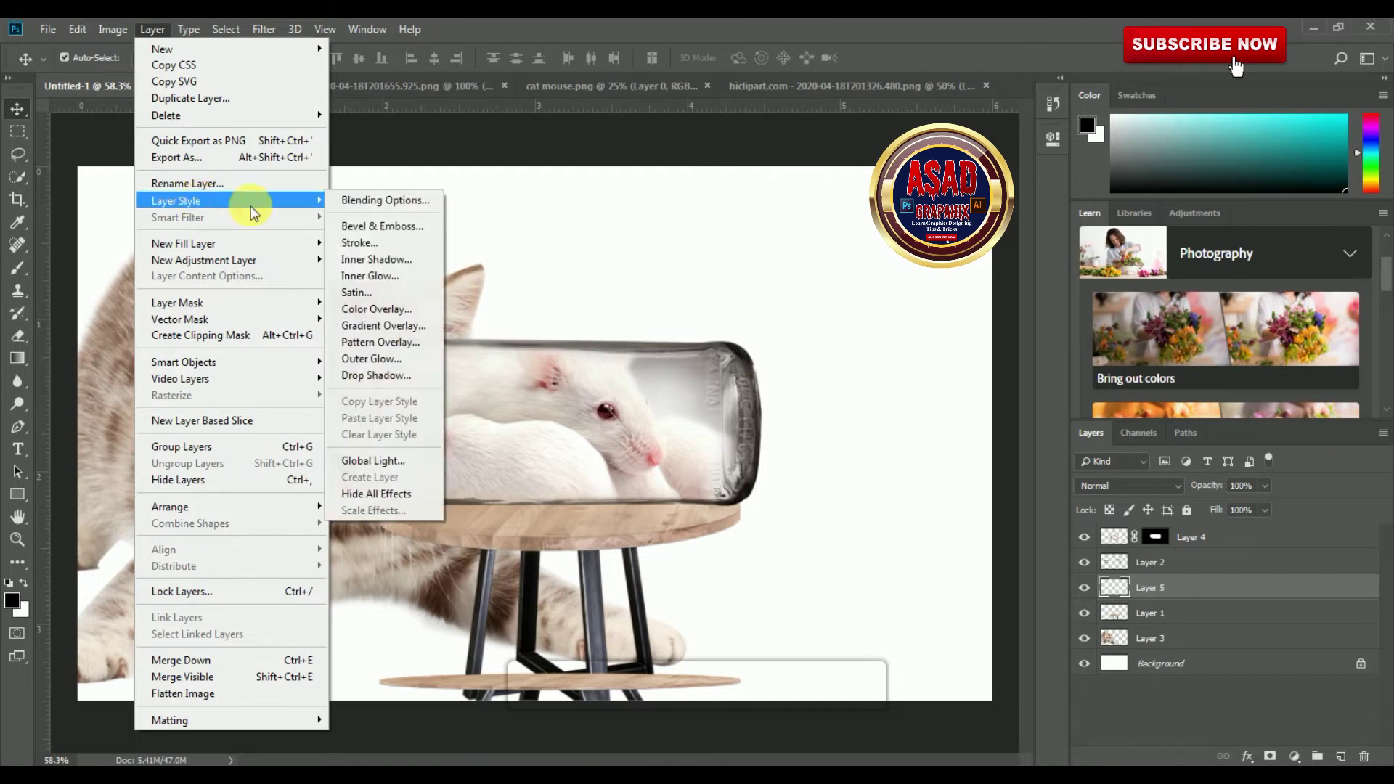
left_click(347, 200)
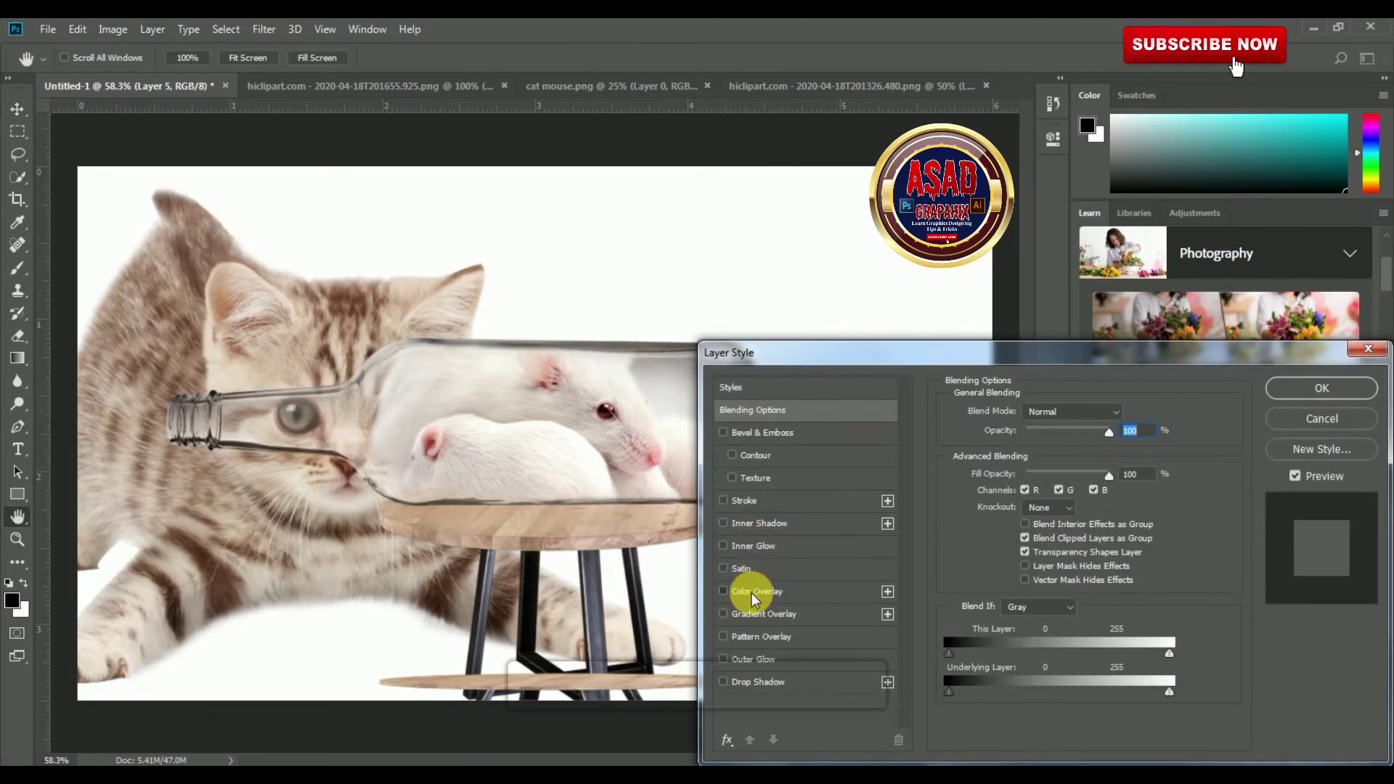
left_click(752, 590)
left_click(1318, 384)
key("v")
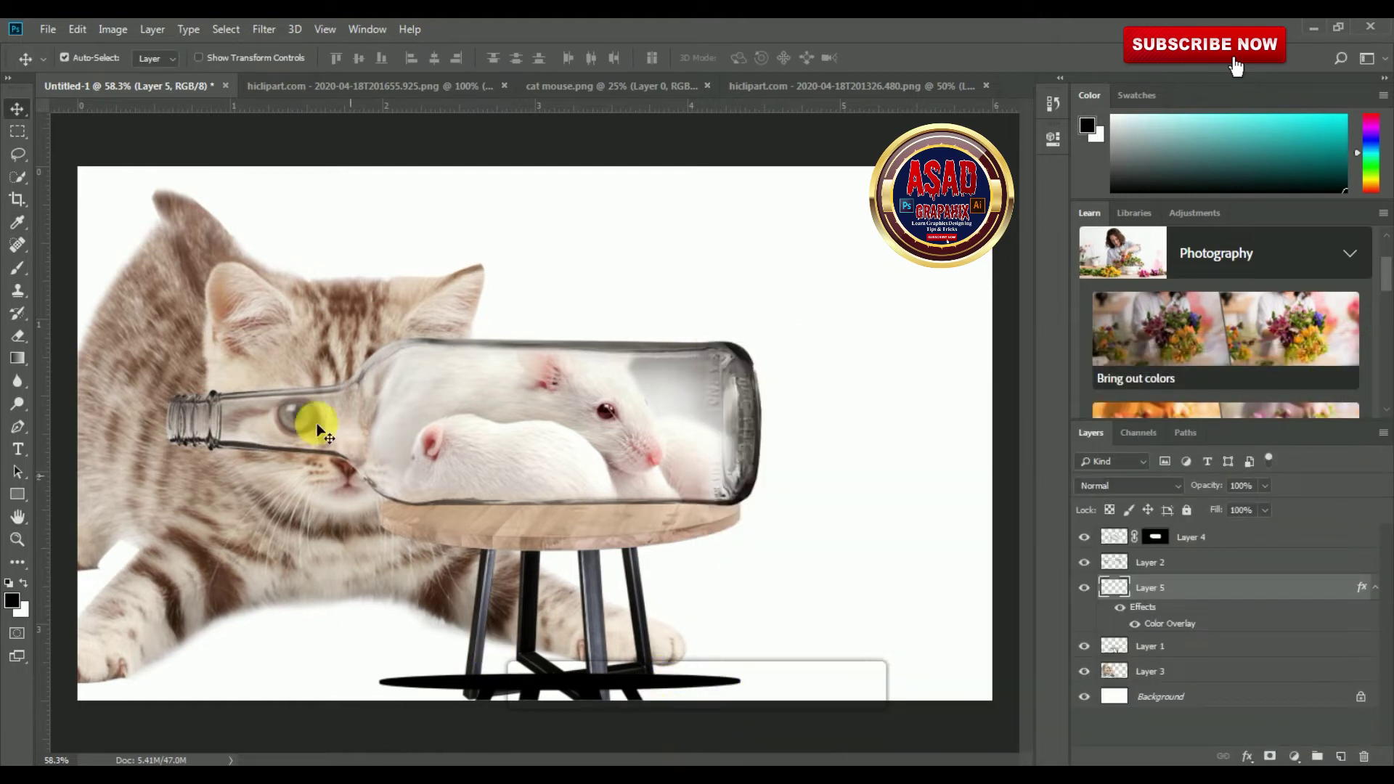
Step: Soften the black strip with a Gaussian Blur of 22.2 pixels radius and nudge it beneath the table's feet
left_click(263, 29)
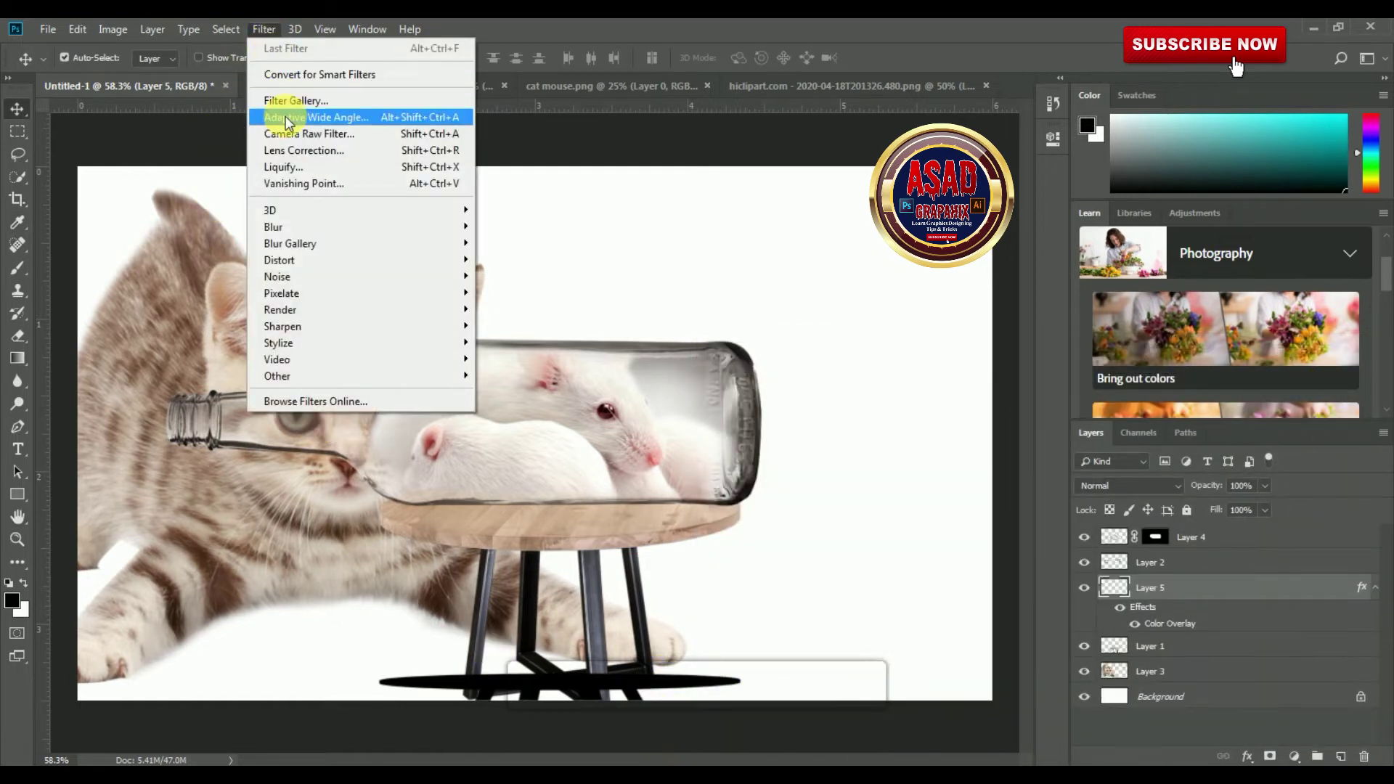
mouse_move(302, 227)
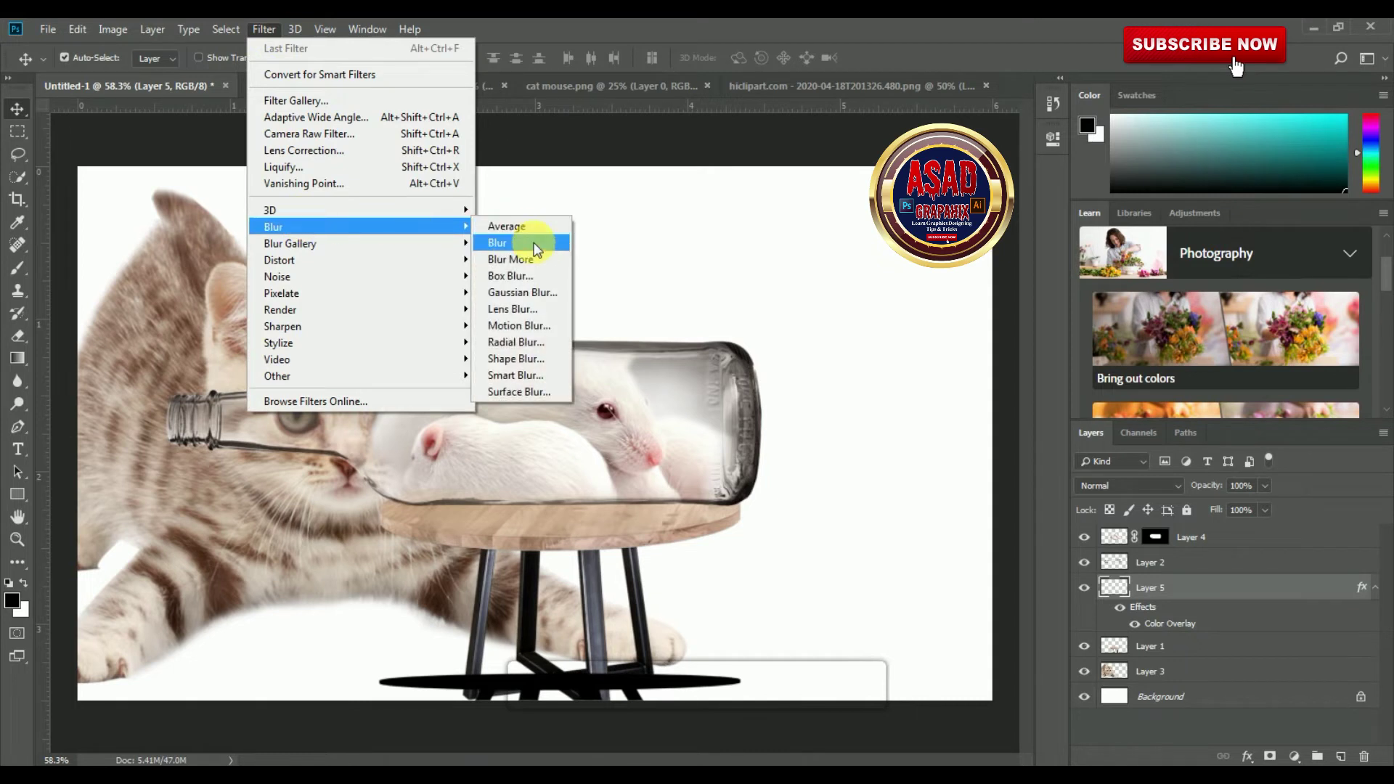
left_click(535, 291)
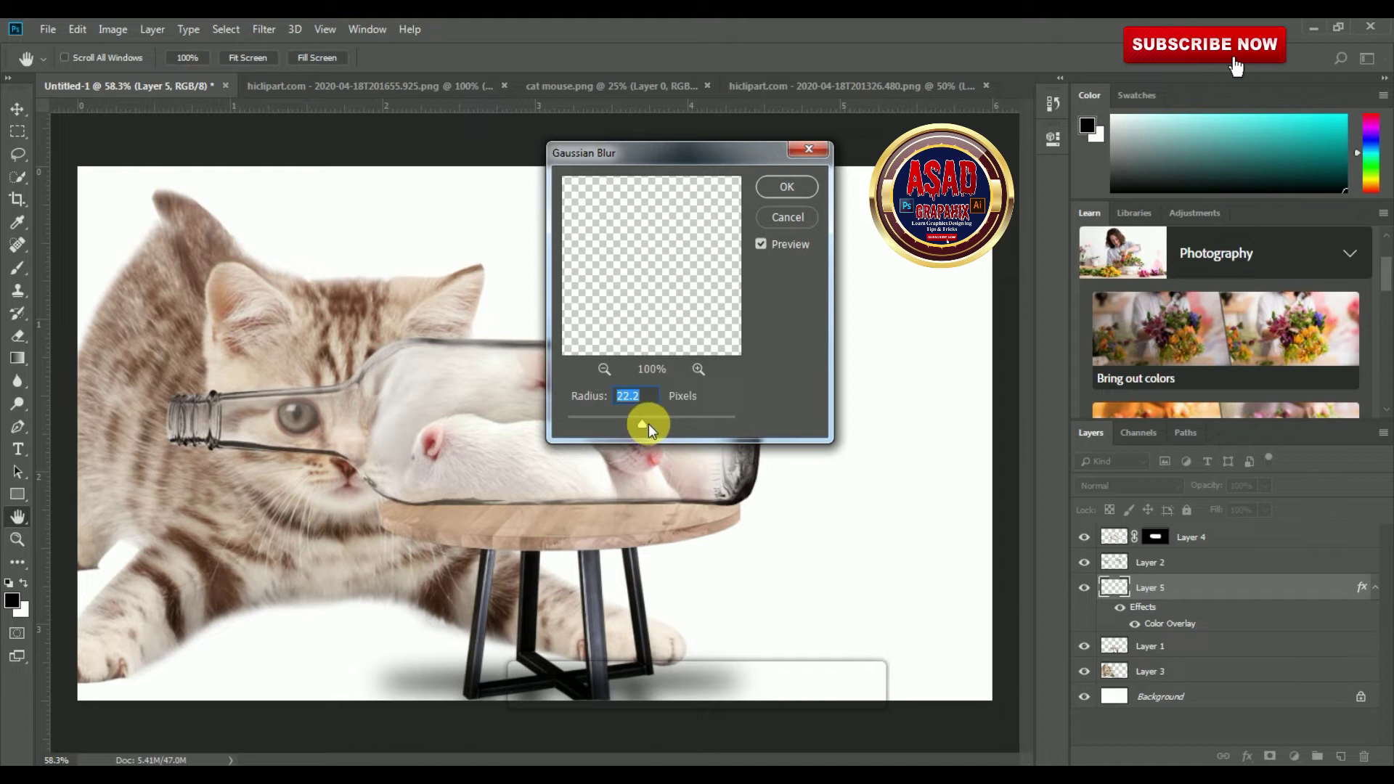
left_click(787, 186)
mouse_move(672, 679)
left_mouse_down()
mouse_move(680, 687)
mouse_move(672, 675)
left_mouse_up()
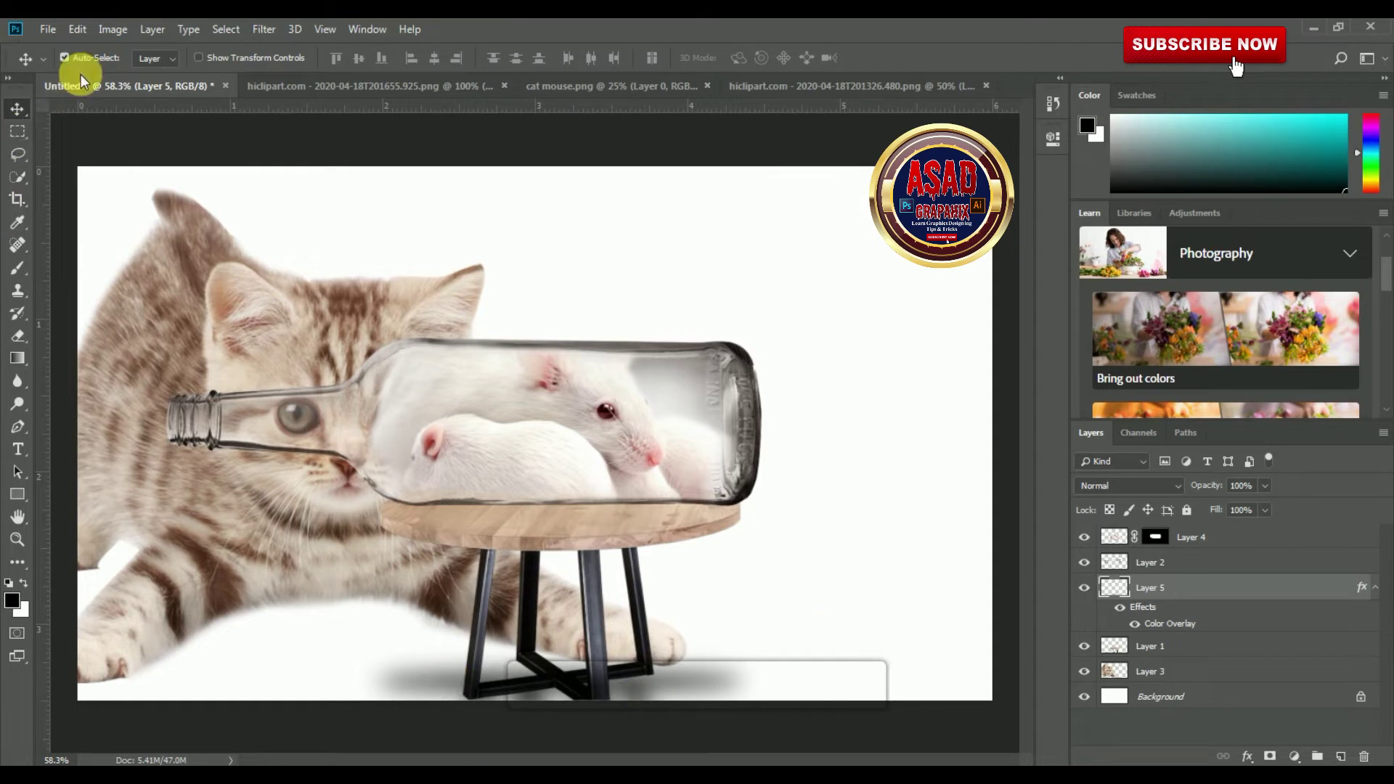
Step: Narrow the table's blurred shadow to about 89% width with Free Transform
left_click(77, 29)
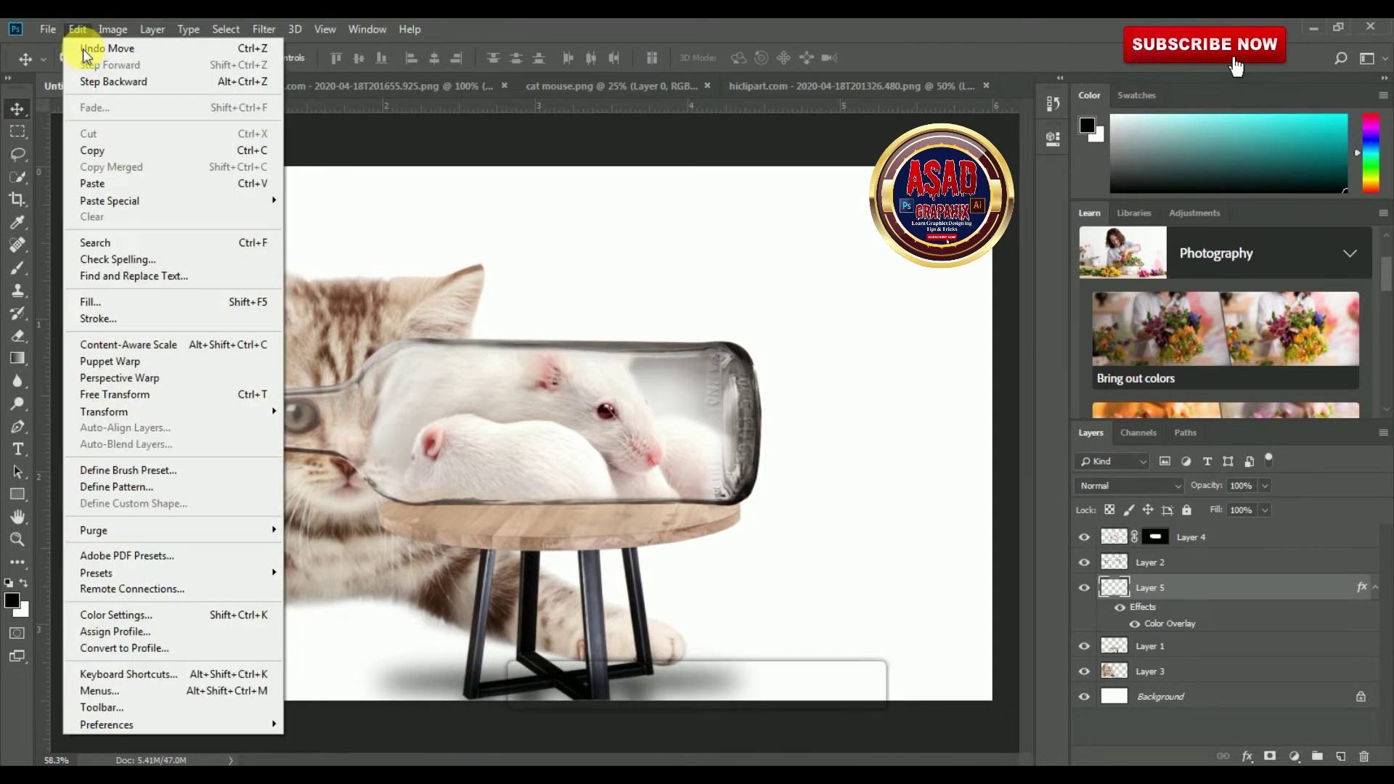
left_click(125, 396)
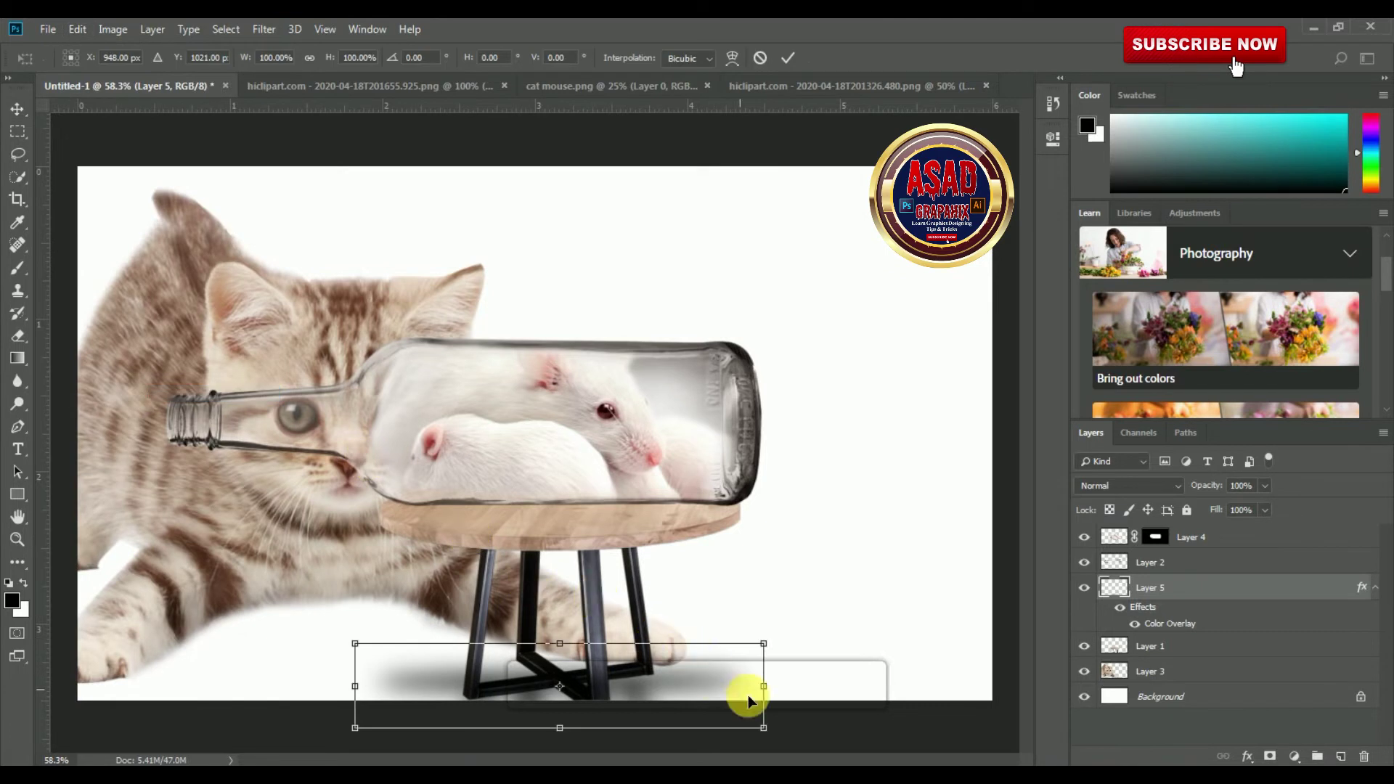
left_click_drag(768, 691, 748, 691)
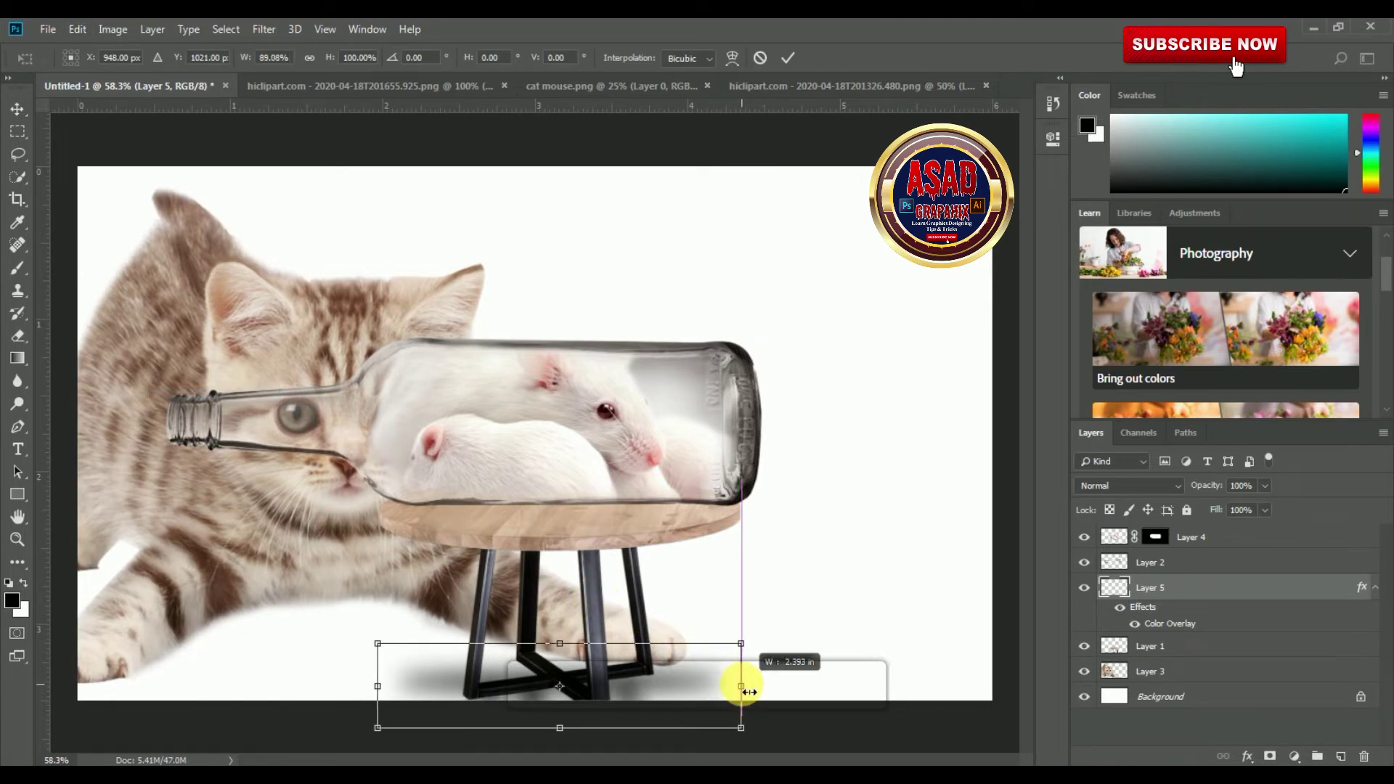
left_click(787, 58)
Step: Add a new layer above the kitten and paint a soft black spot beneath its belly with a 417 px brush
left_click(238, 334)
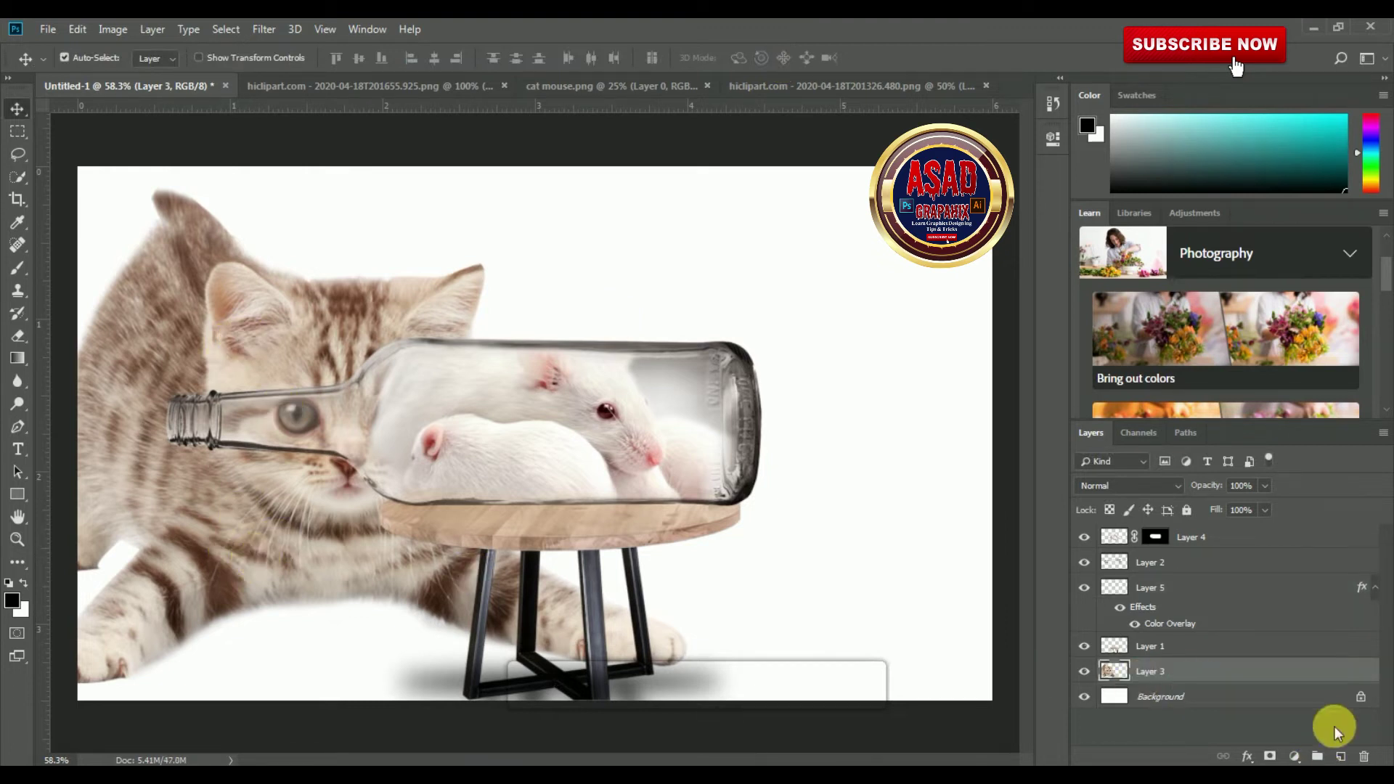
left_click(1341, 756)
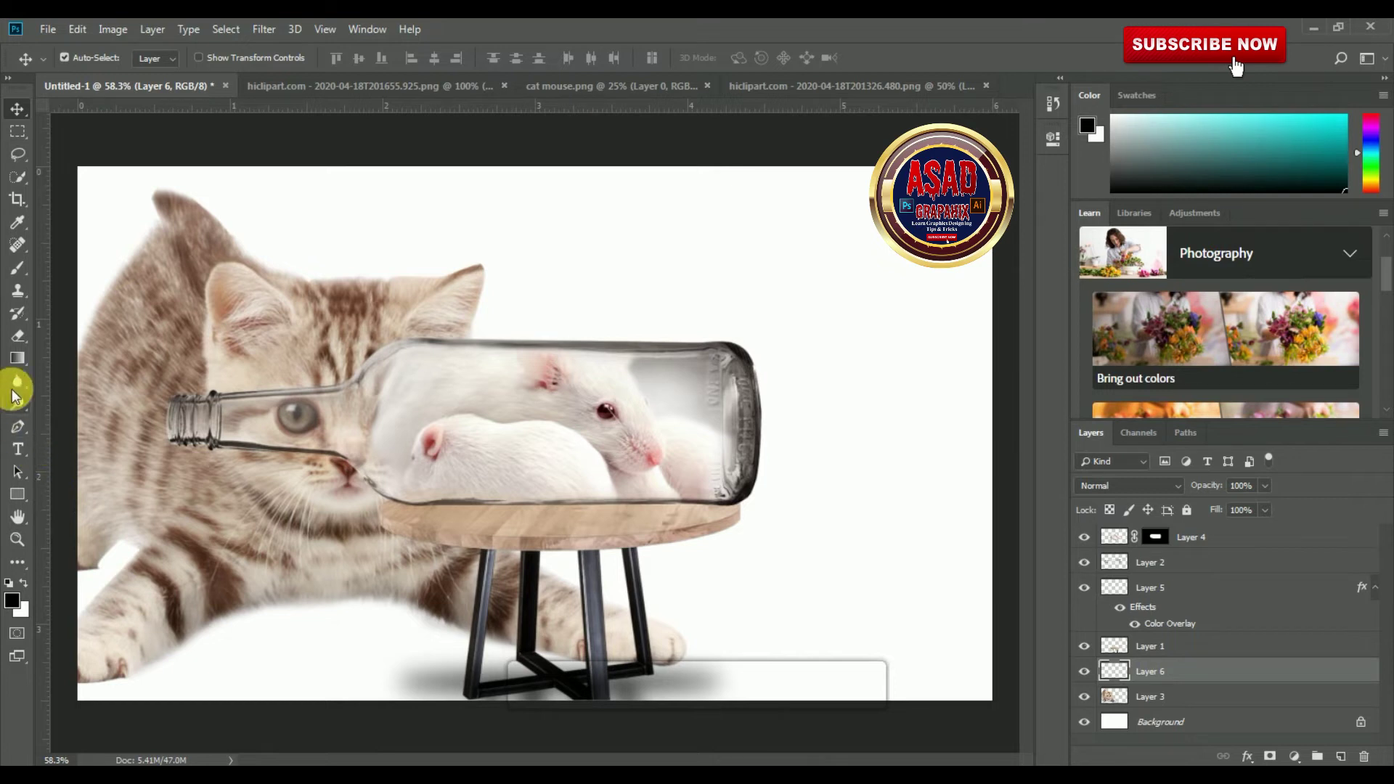
left_click(18, 270)
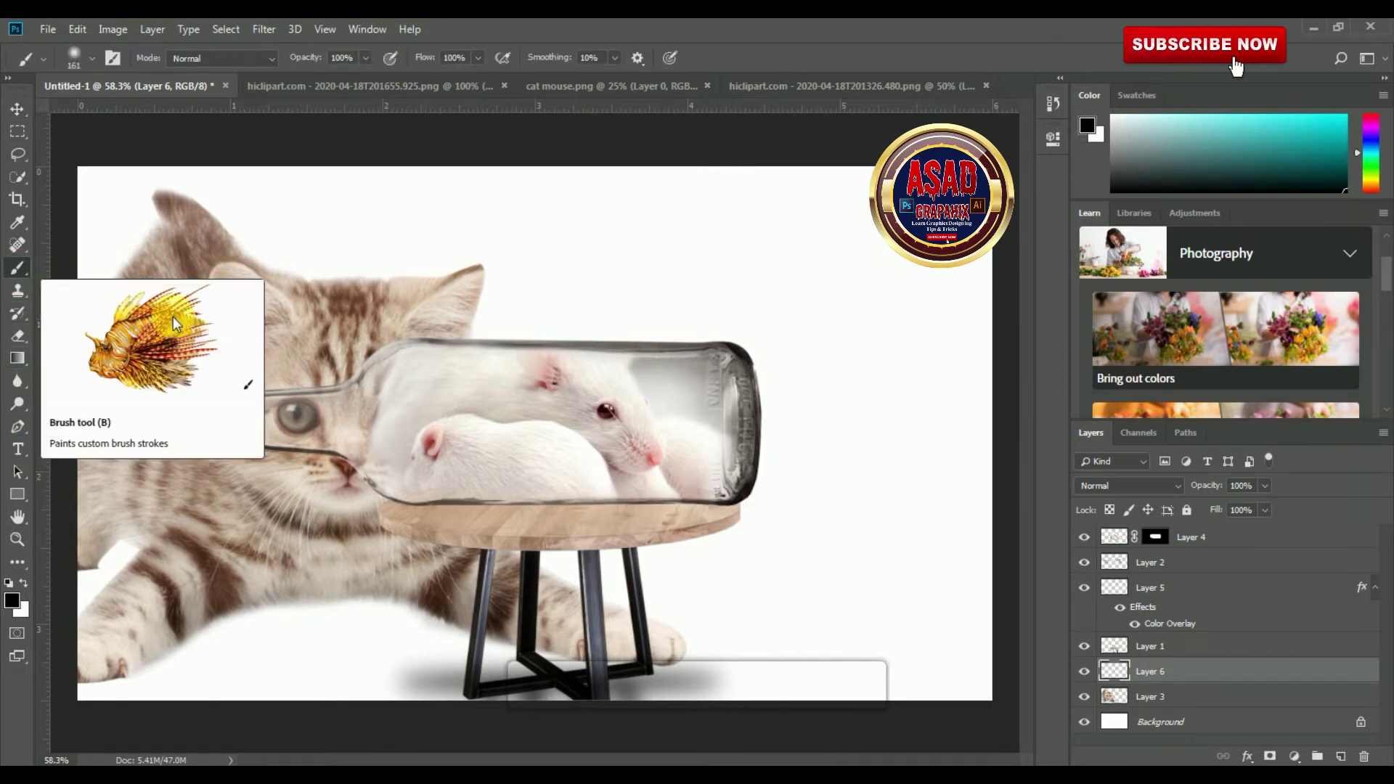
right_click(293, 270)
left_click_drag(428, 311, 542, 320)
left_click(701, 236)
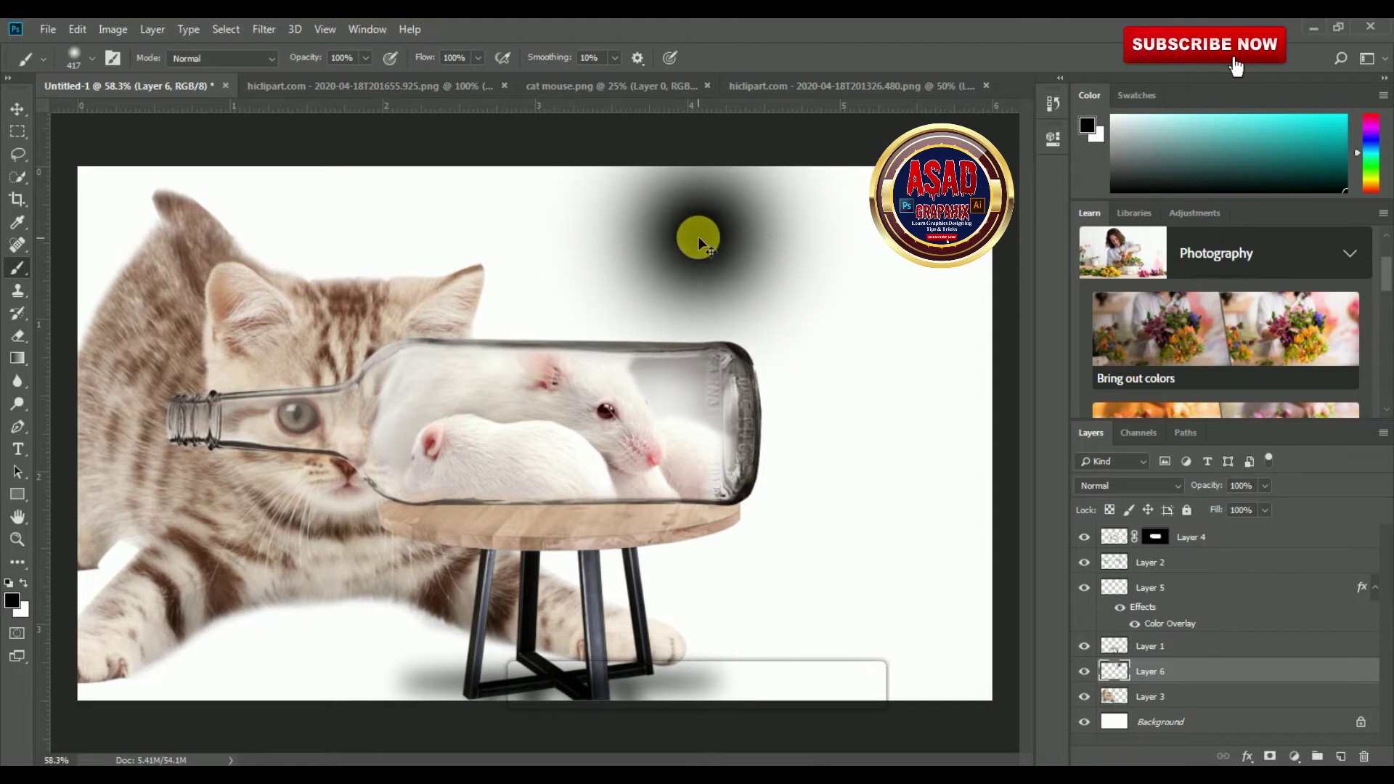
key("ctrl+z")
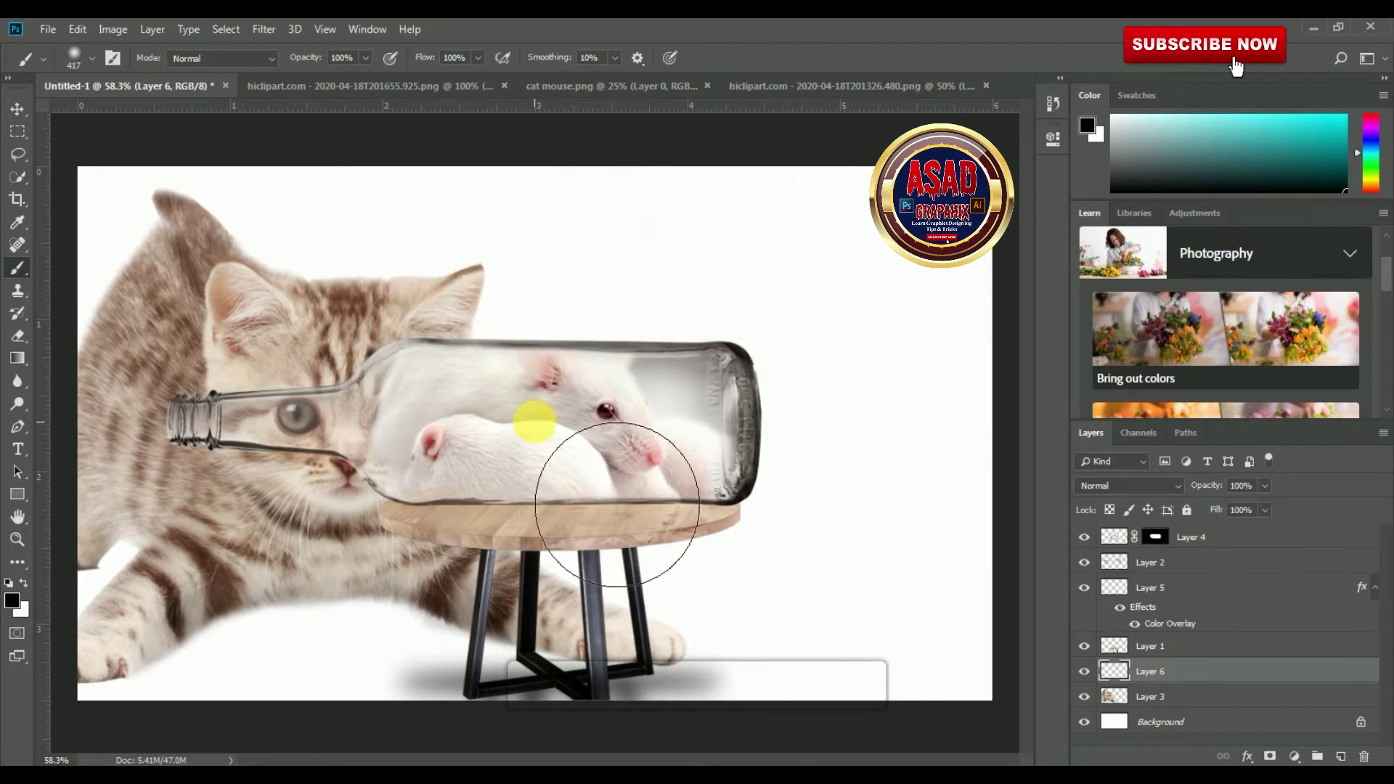
left_click(359, 614)
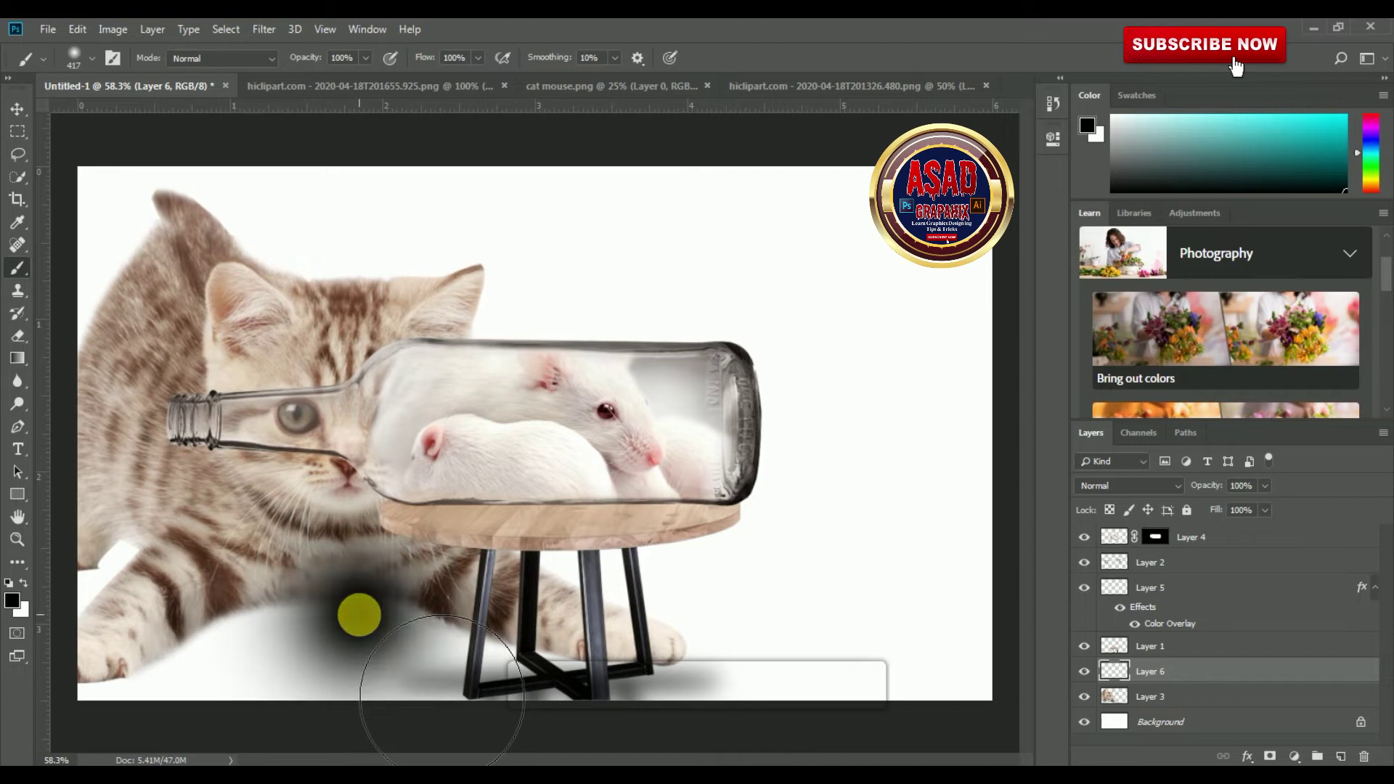
left_click(359, 613)
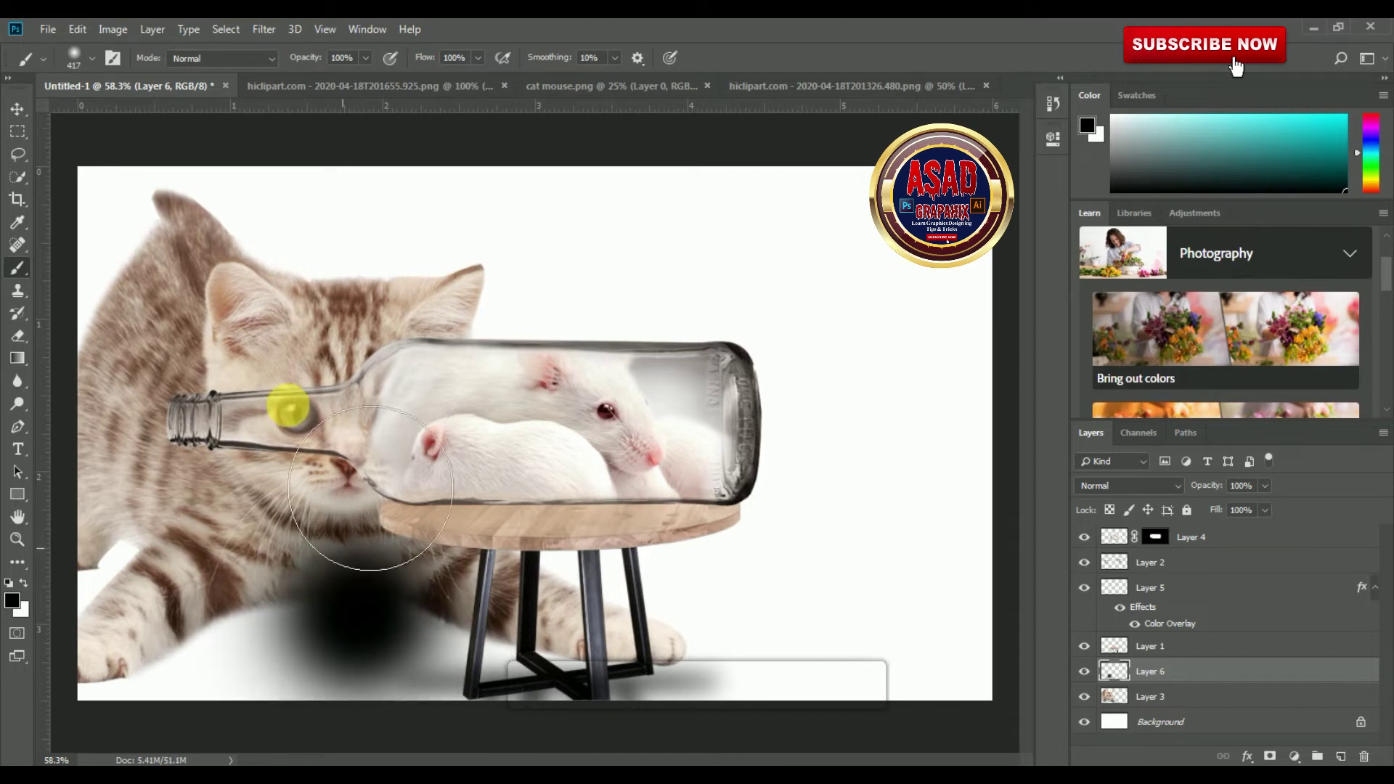
Step: Flatten the black spot with Free Transform into a thin shadow under the kitten's belly and lower its opacity to 59%
left_click(21, 109)
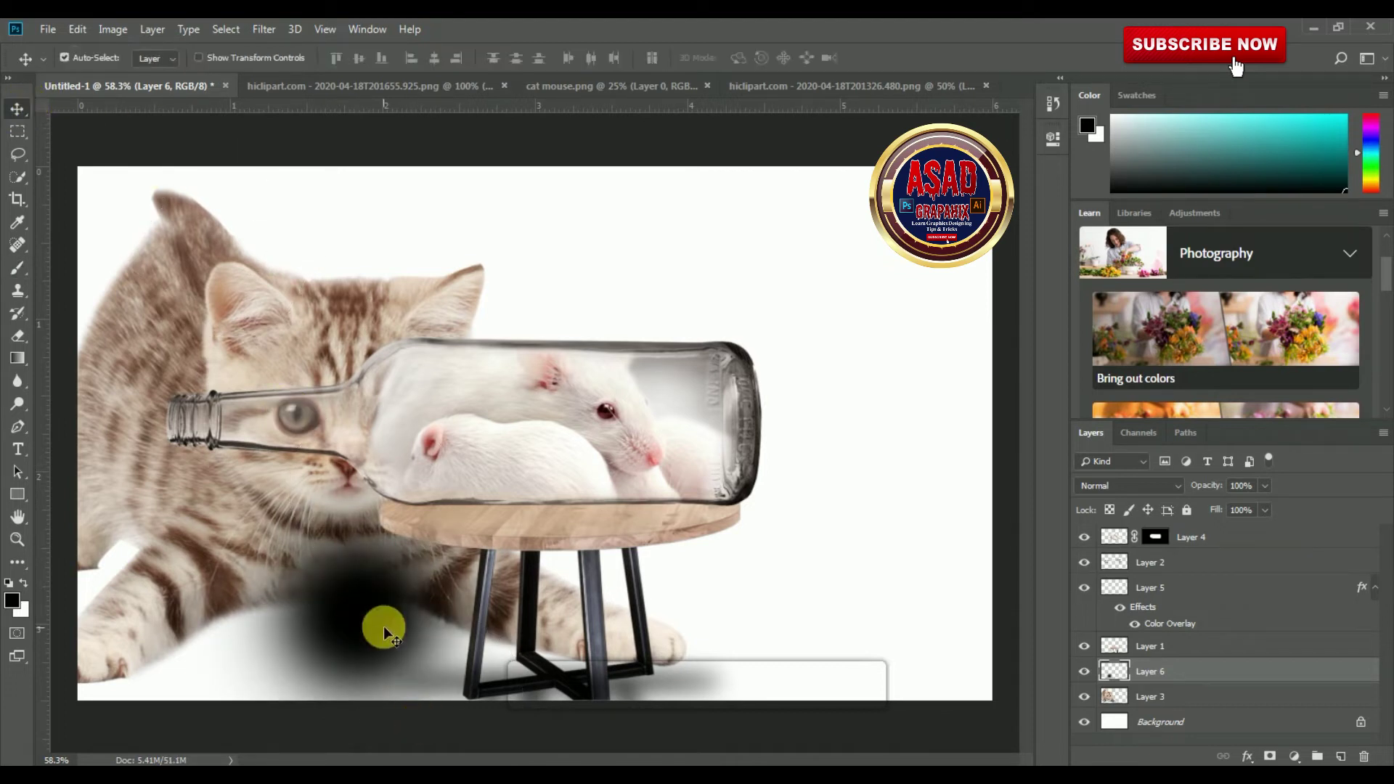
left_click(78, 30)
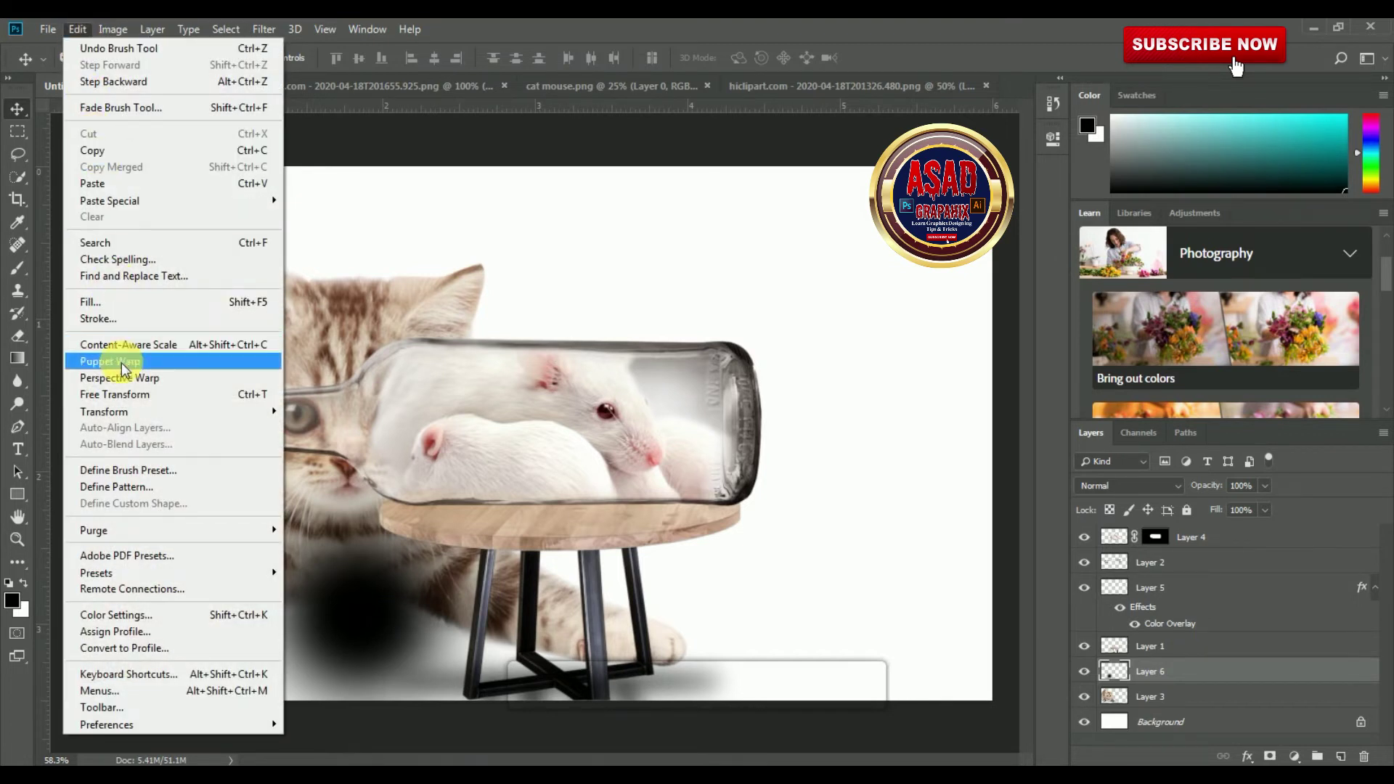
left_click(131, 394)
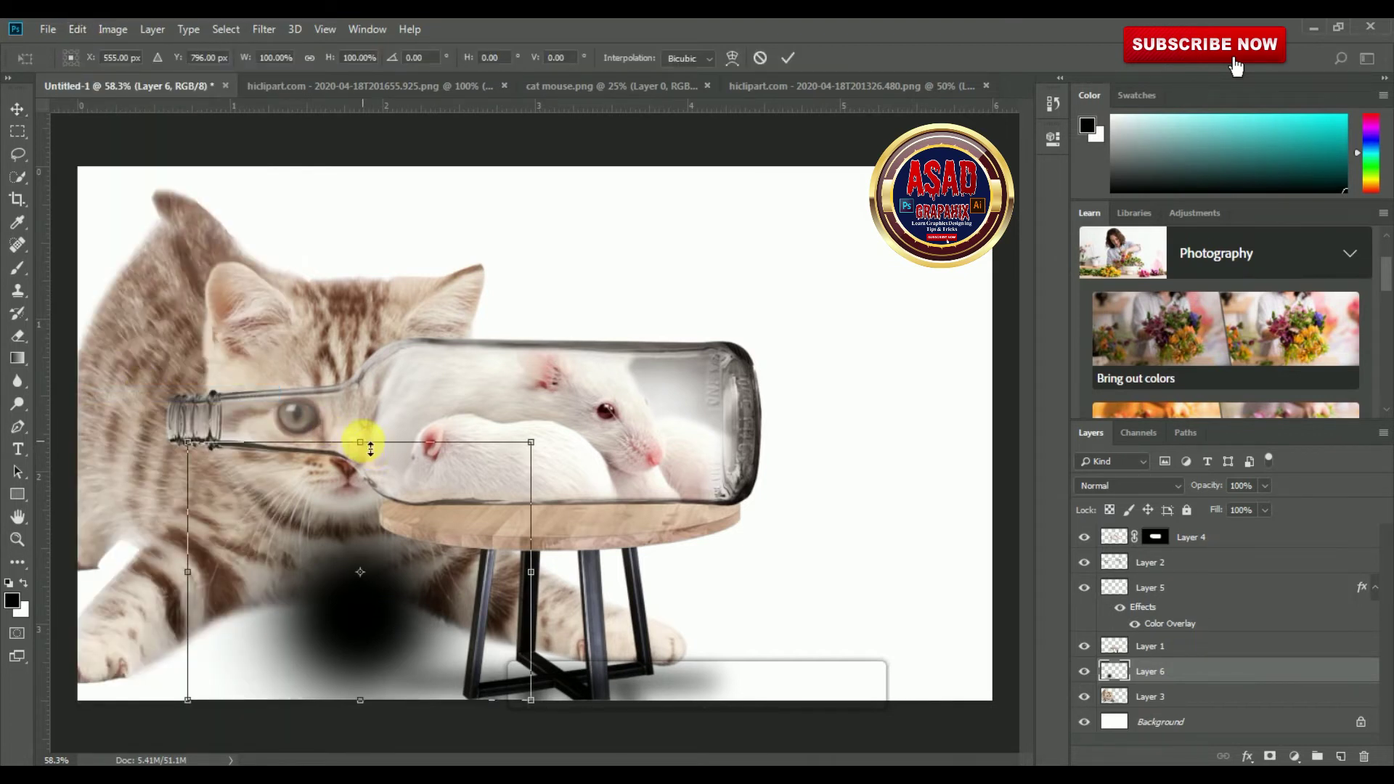
left_click_drag(370, 447, 341, 603)
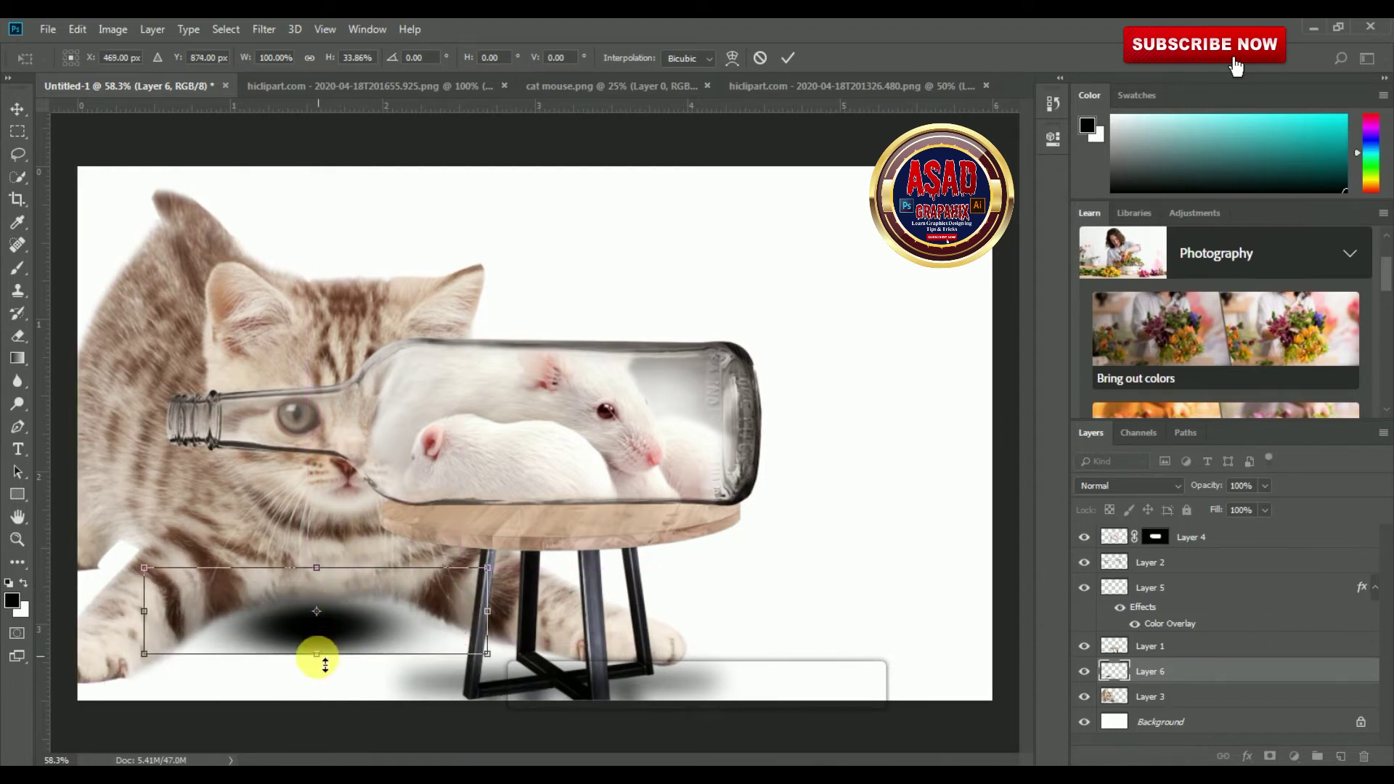
left_click_drag(314, 663, 325, 656)
left_click(788, 58)
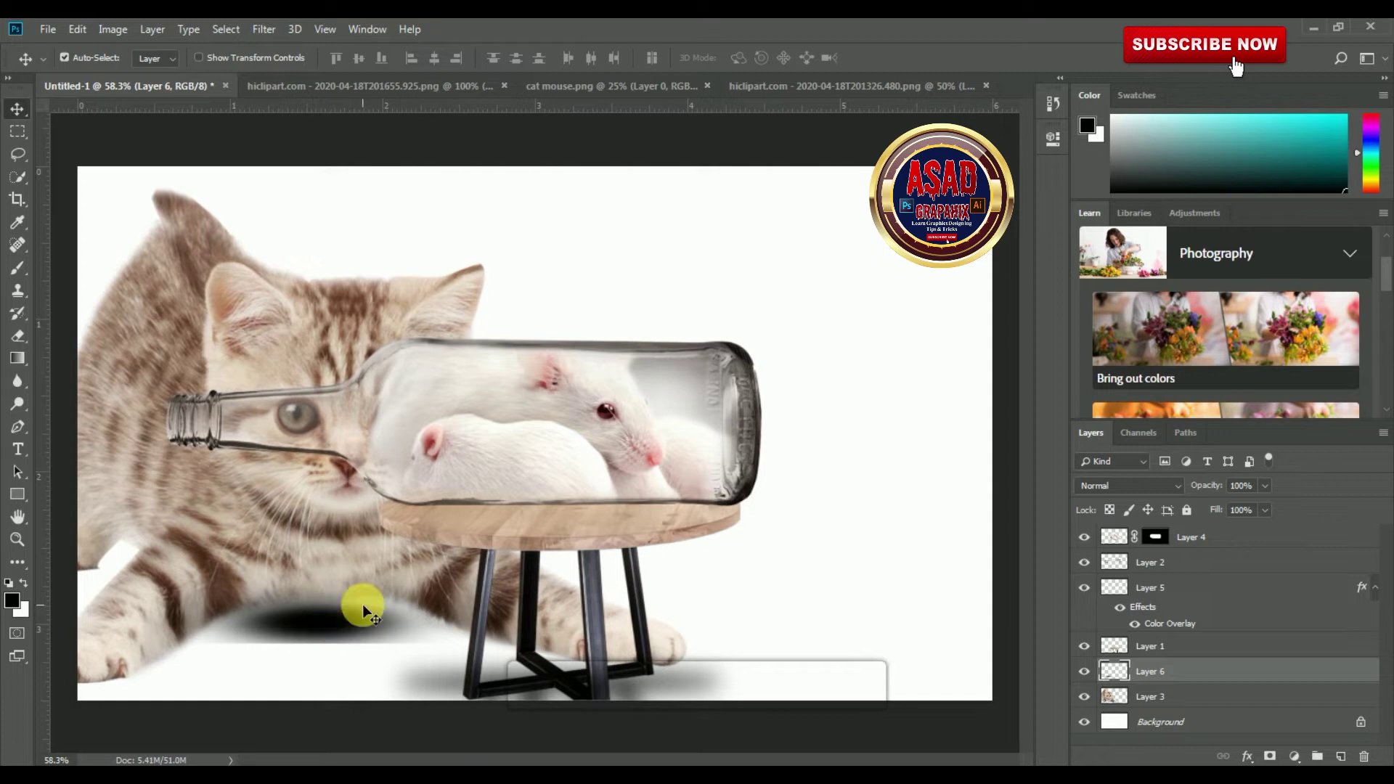
left_click(1267, 483)
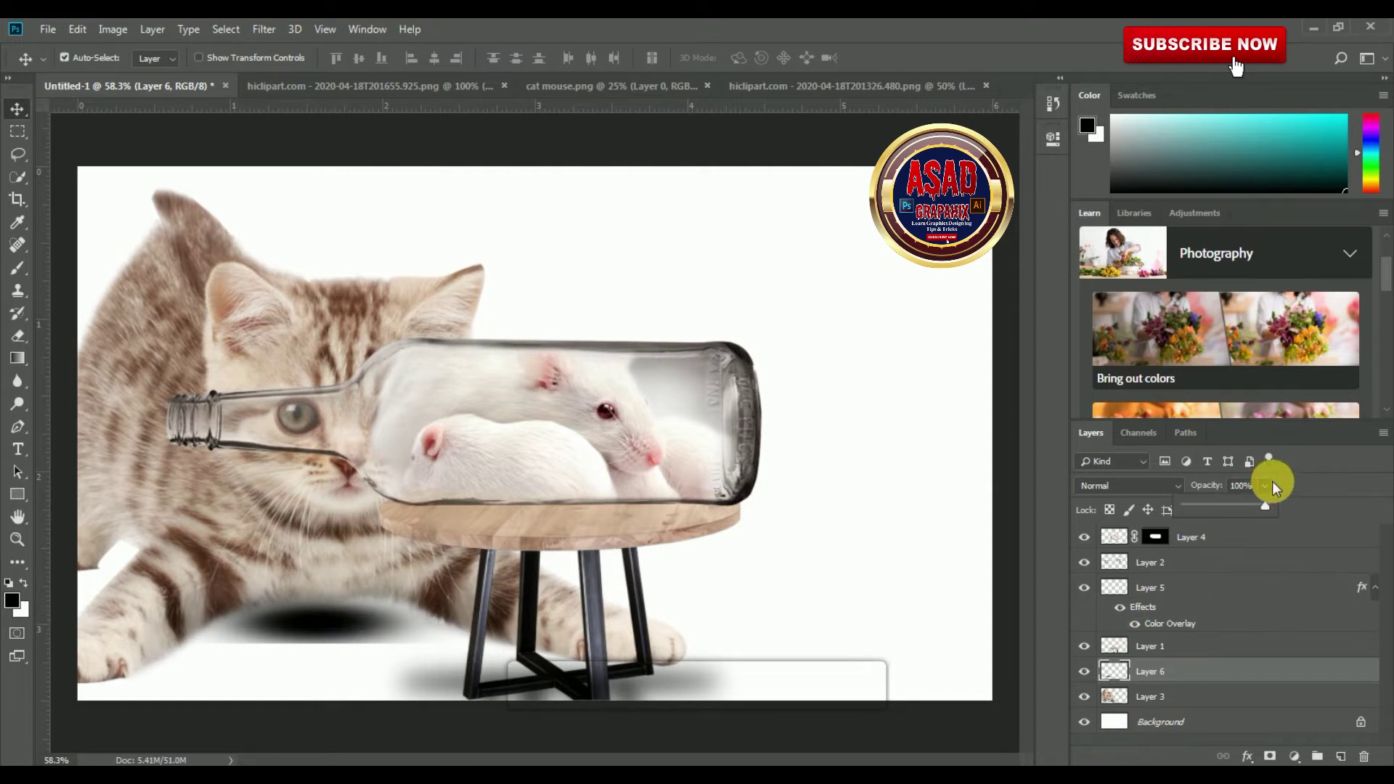
left_click_drag(1258, 508, 1231, 511)
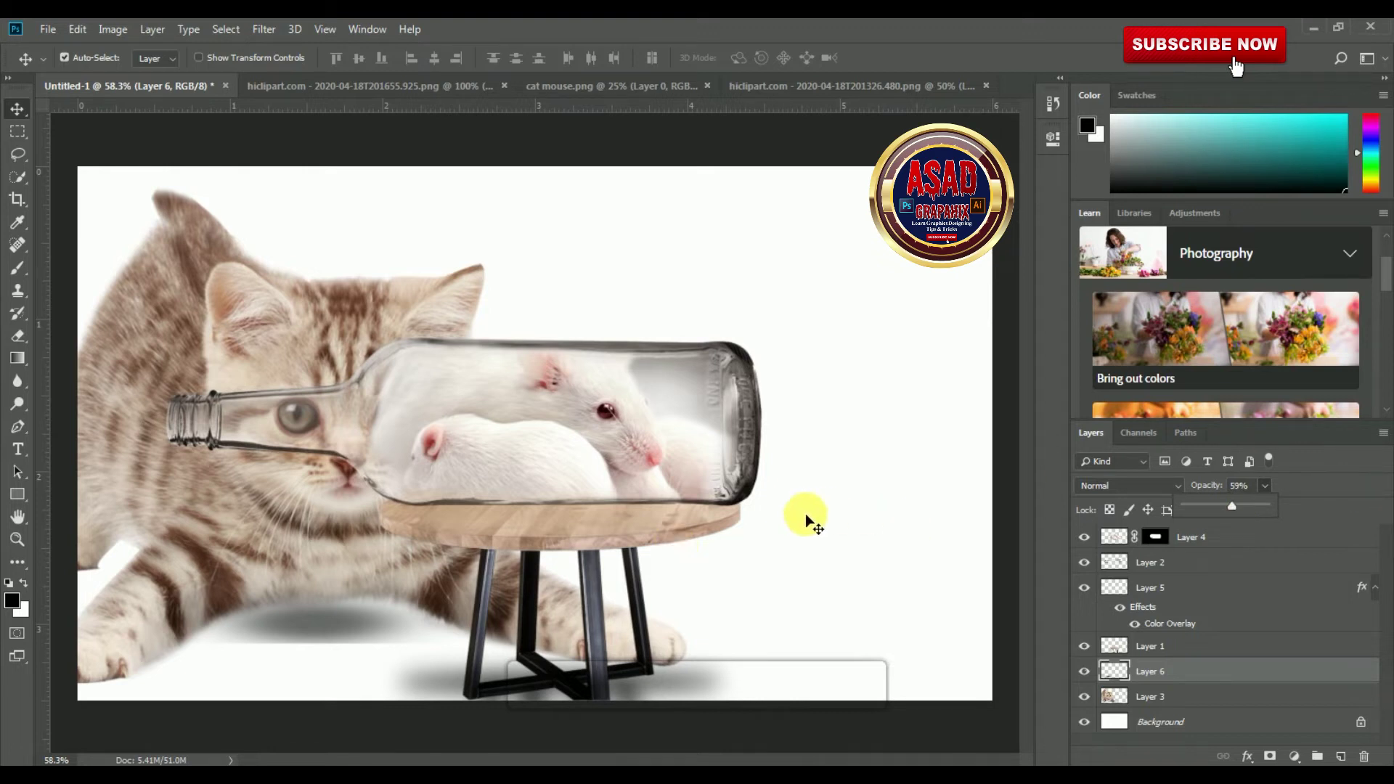
left_click(17, 108)
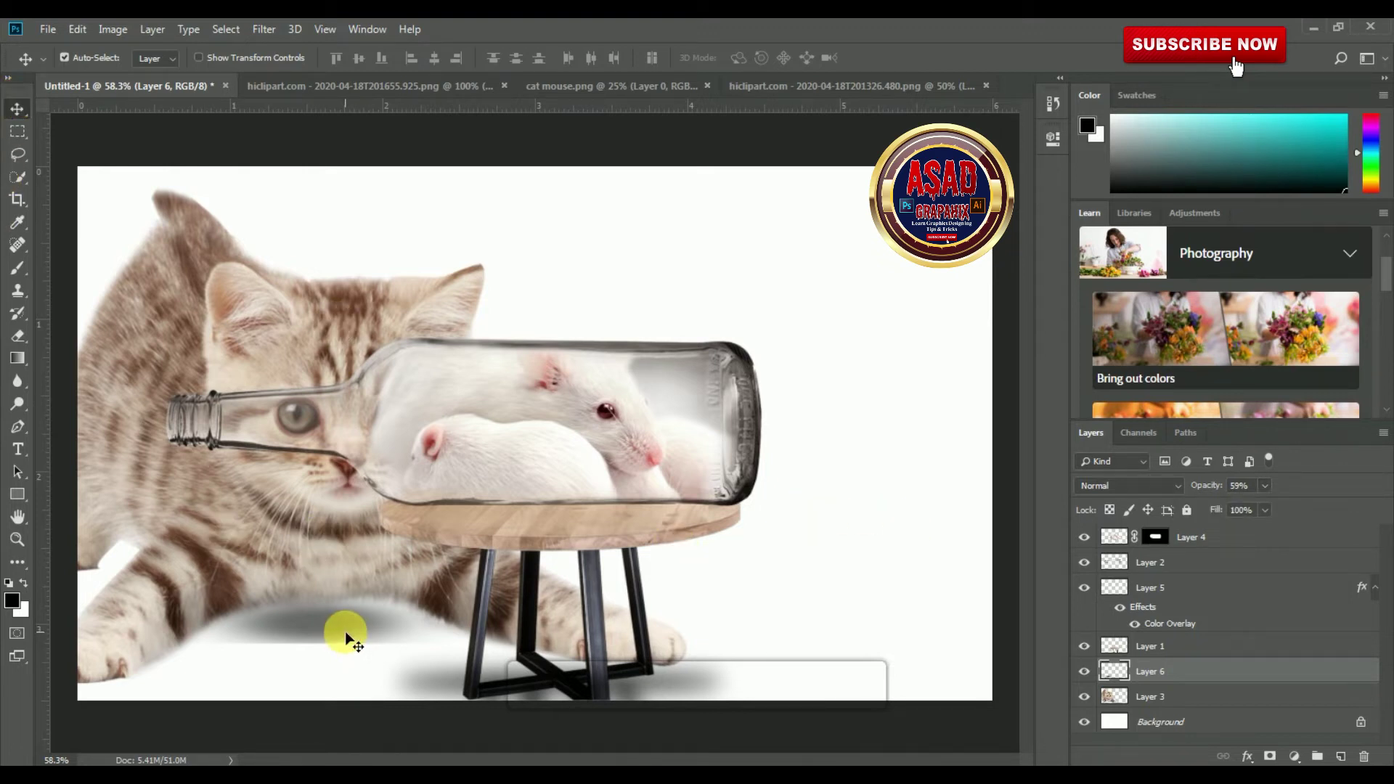
Step: Erase the hard lower edge of the kitten's shadow with a soft 165 px eraser and reduce its layer opacity to 54%
left_click(18, 335)
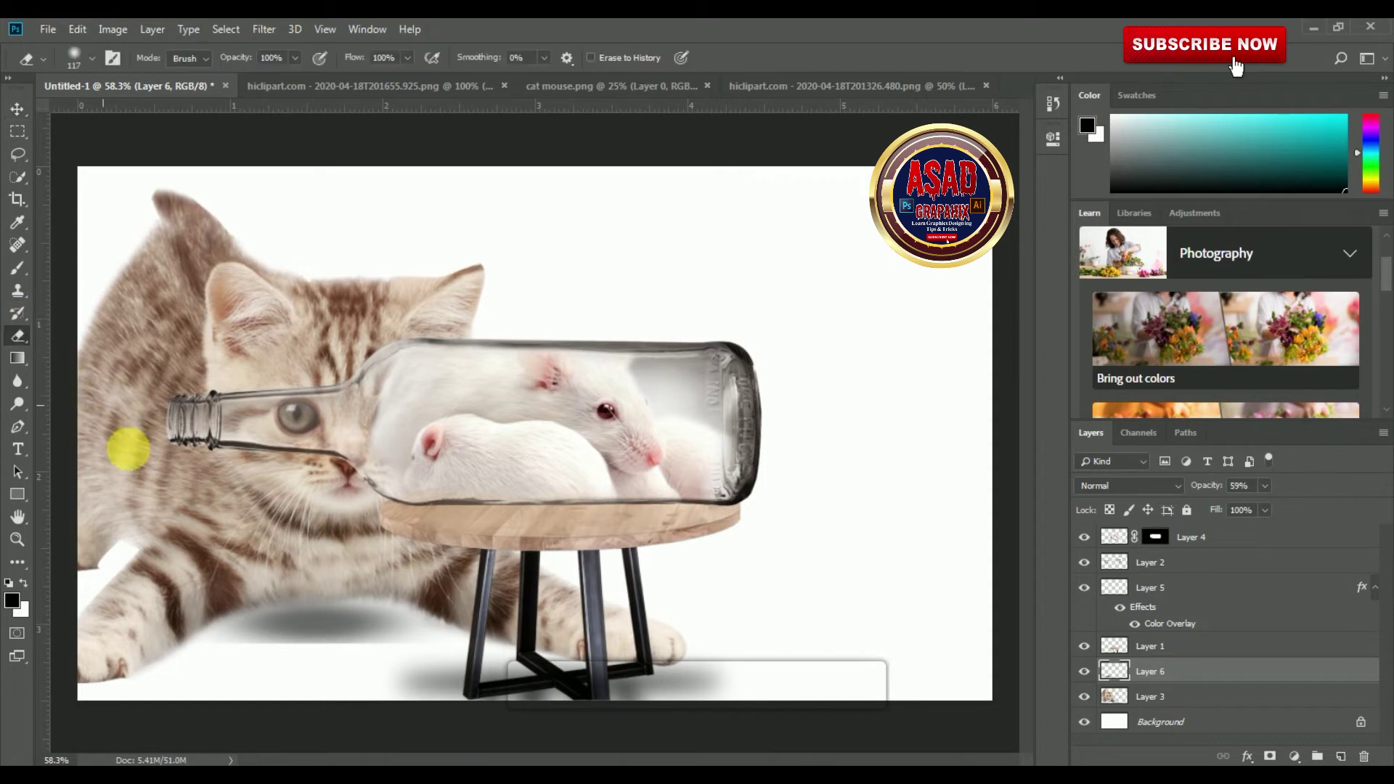
right_click(406, 675)
left_click_drag(560, 524, 573, 524)
left_click(252, 709)
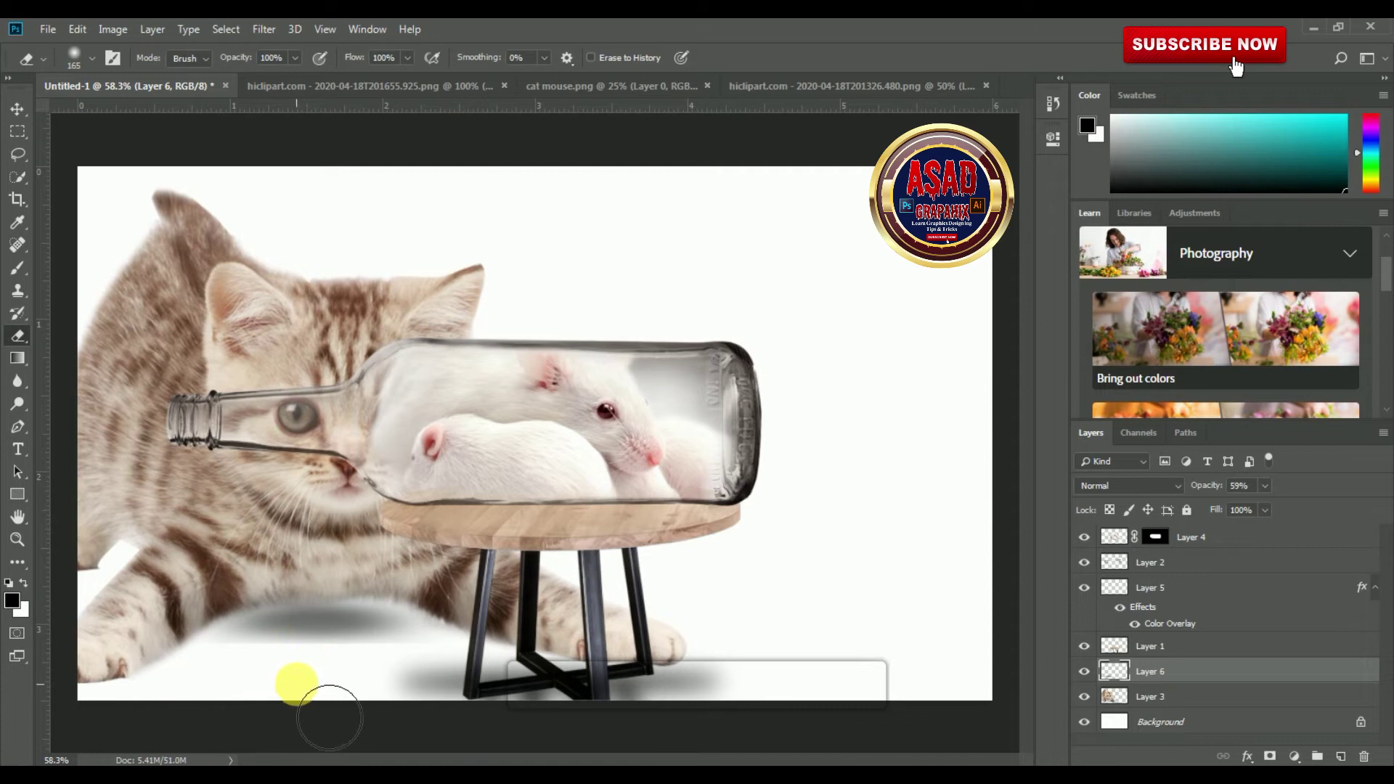
left_click(17, 538)
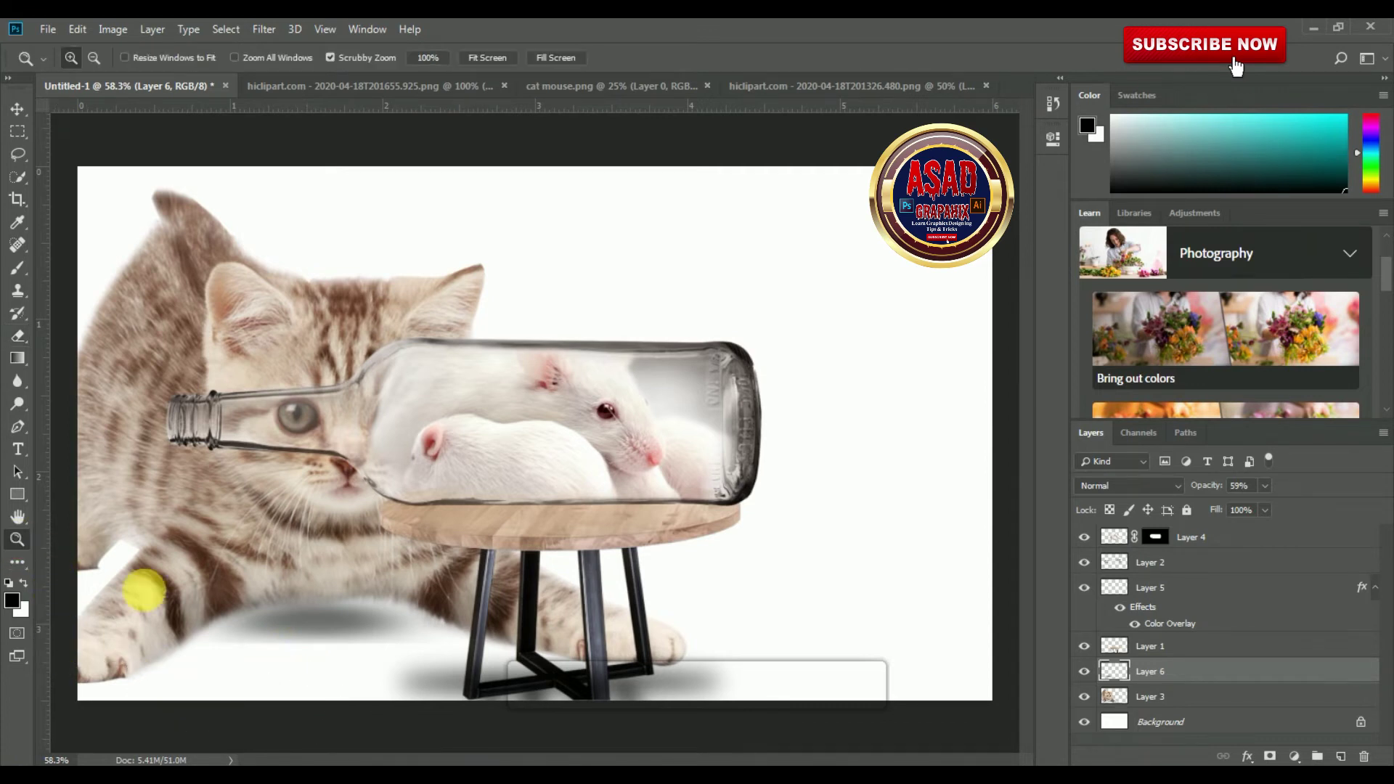
left_click_drag(249, 638, 316, 679)
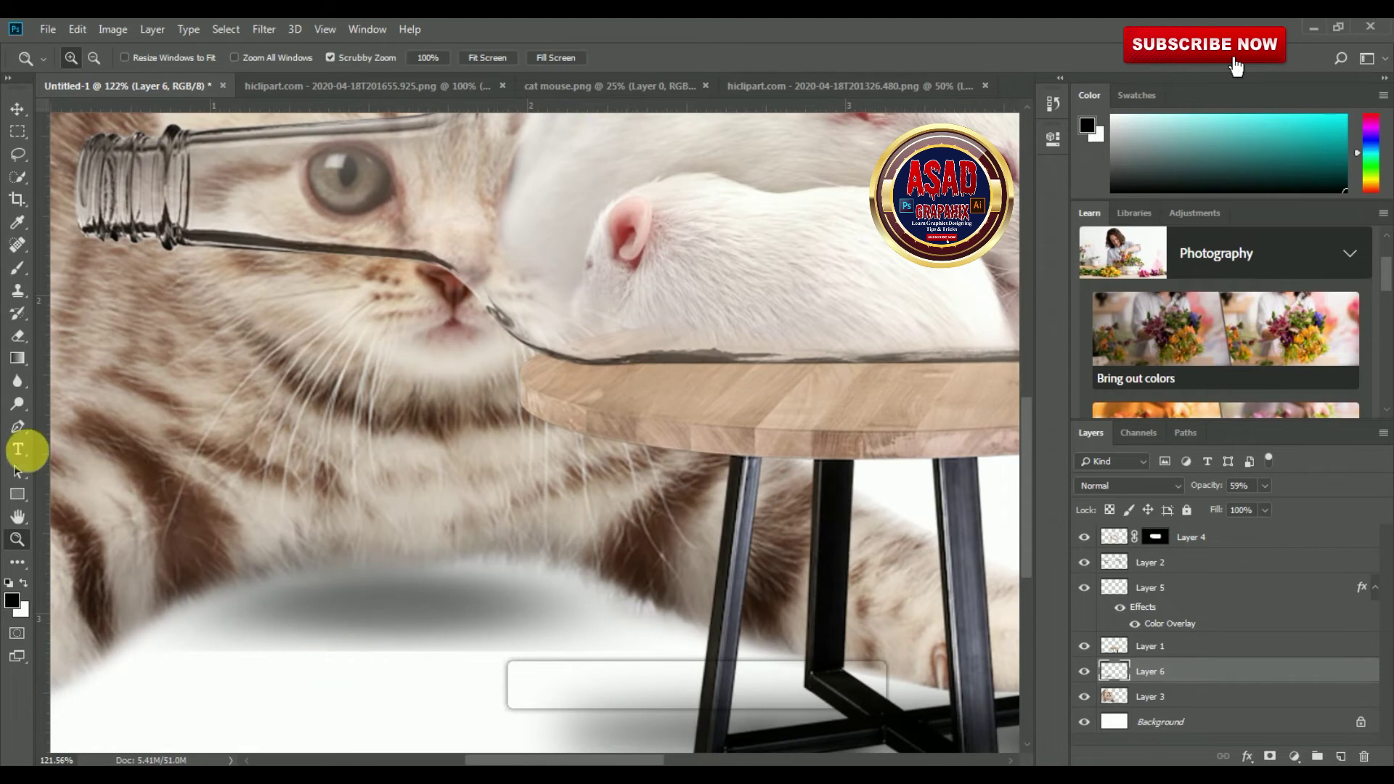
left_click(18, 335)
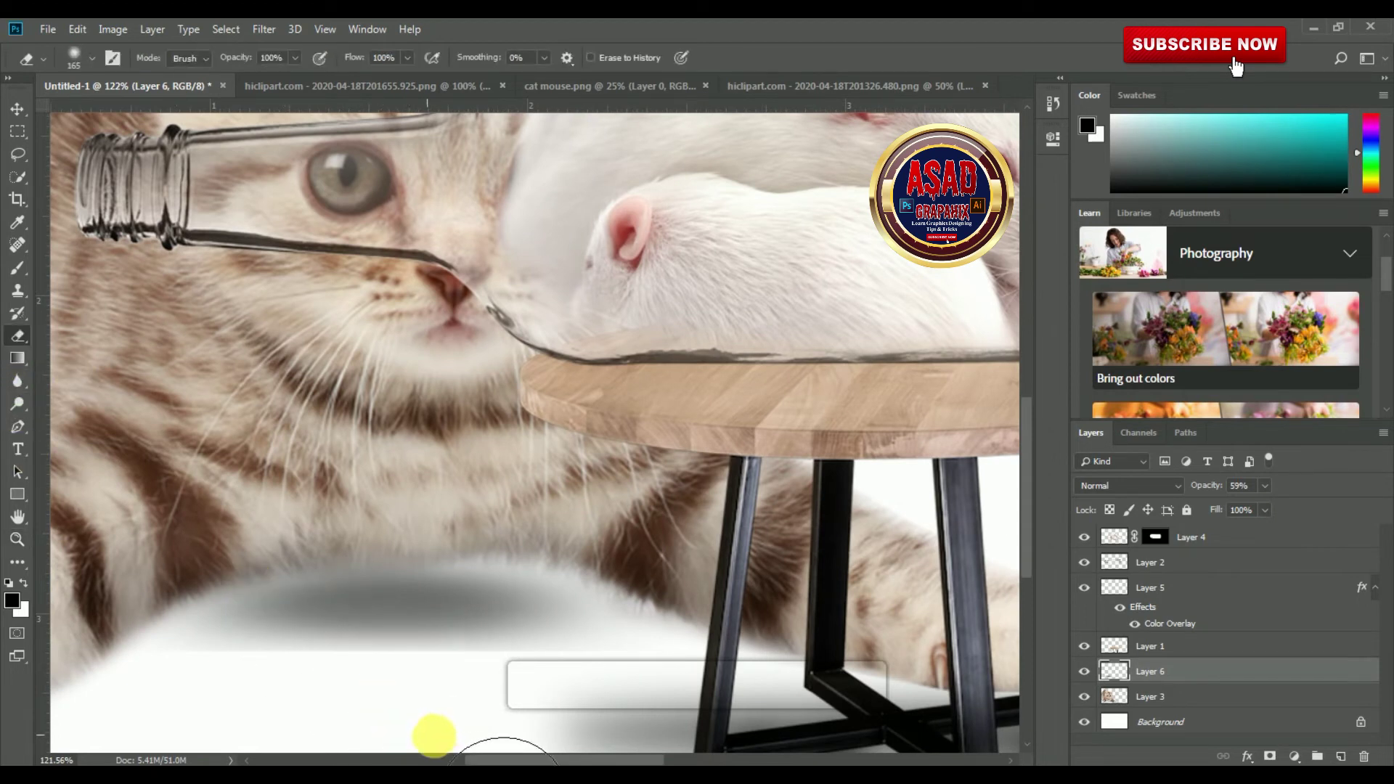
mouse_move(307, 731)
left_mouse_down()
mouse_move(208, 731)
mouse_move(560, 733)
mouse_move(138, 729)
mouse_move(561, 730)
mouse_move(146, 734)
mouse_move(4, 246)
left_mouse_up()
left_click(16, 110)
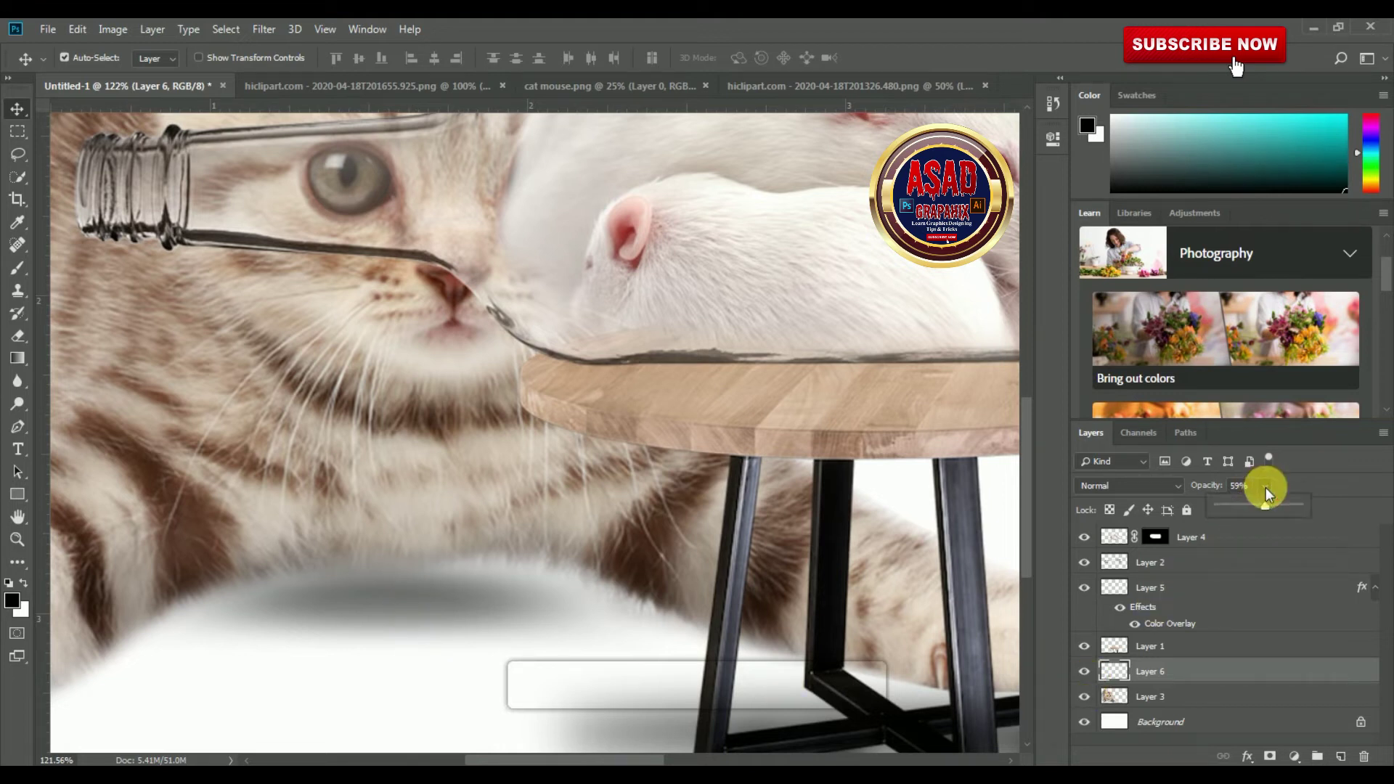
left_click_drag(1264, 506, 1261, 508)
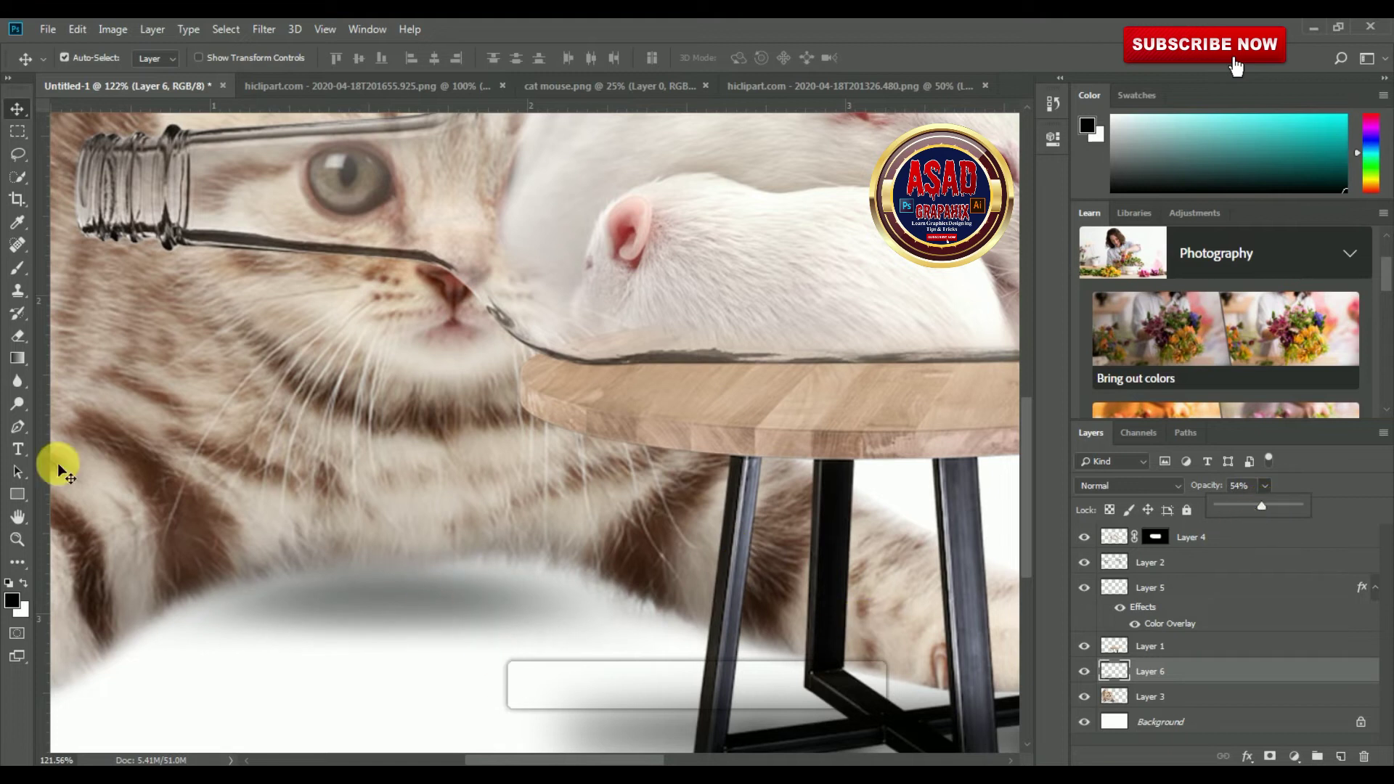
Step: Duplicate the kitten's belly shadow layer by copying and pasting it
key("ctrl")
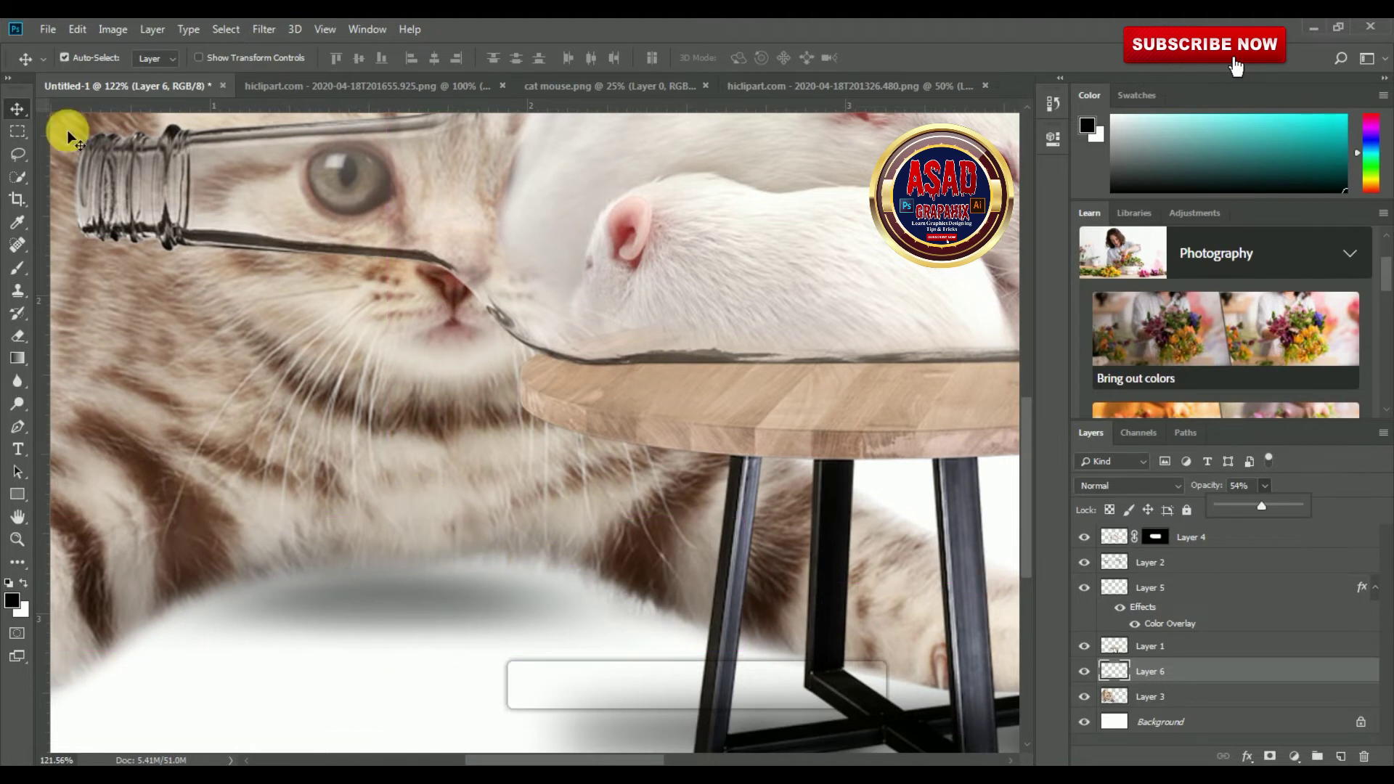
left_click(17, 539)
left_click_drag(298, 600, 276, 576)
left_click(17, 109)
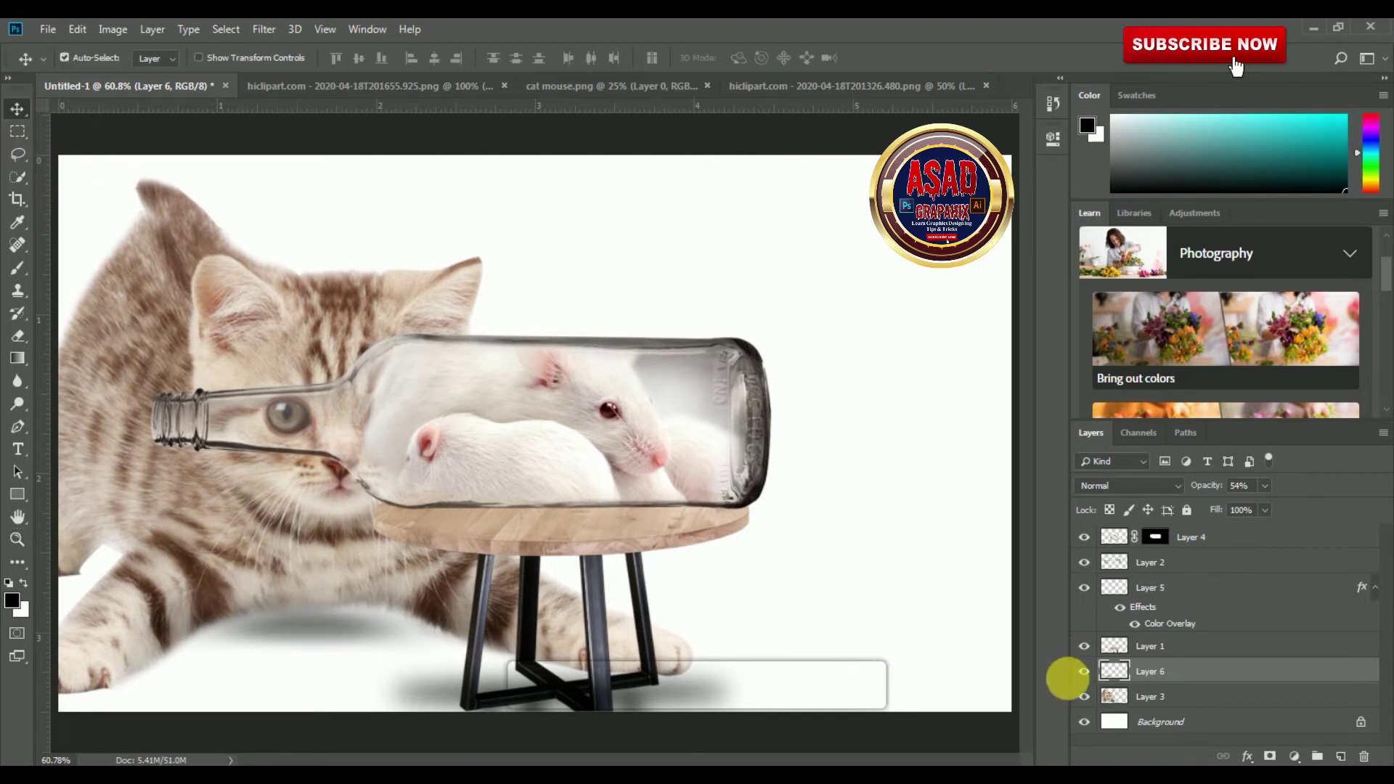
left_click(1083, 671)
left_click(1083, 671)
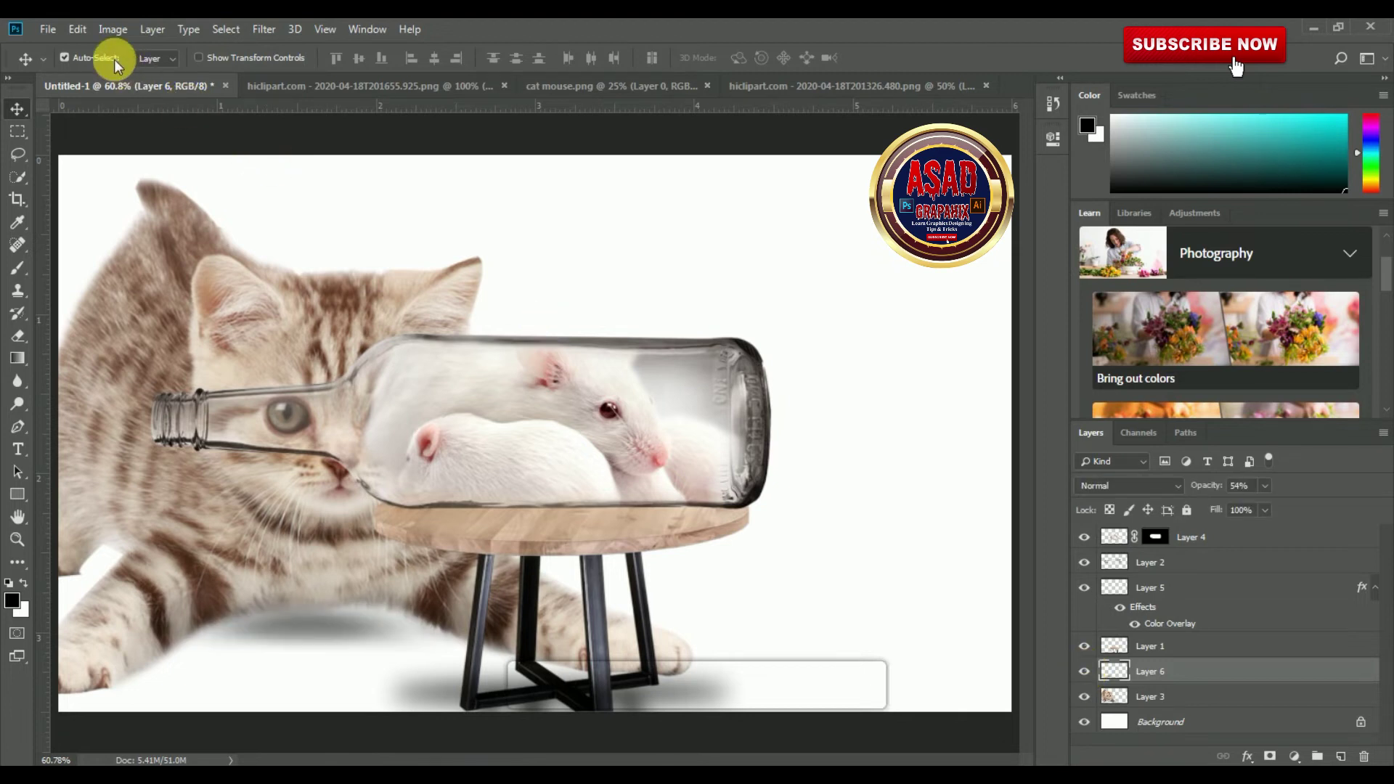
left_click(80, 29)
left_click(107, 155)
left_click(78, 29)
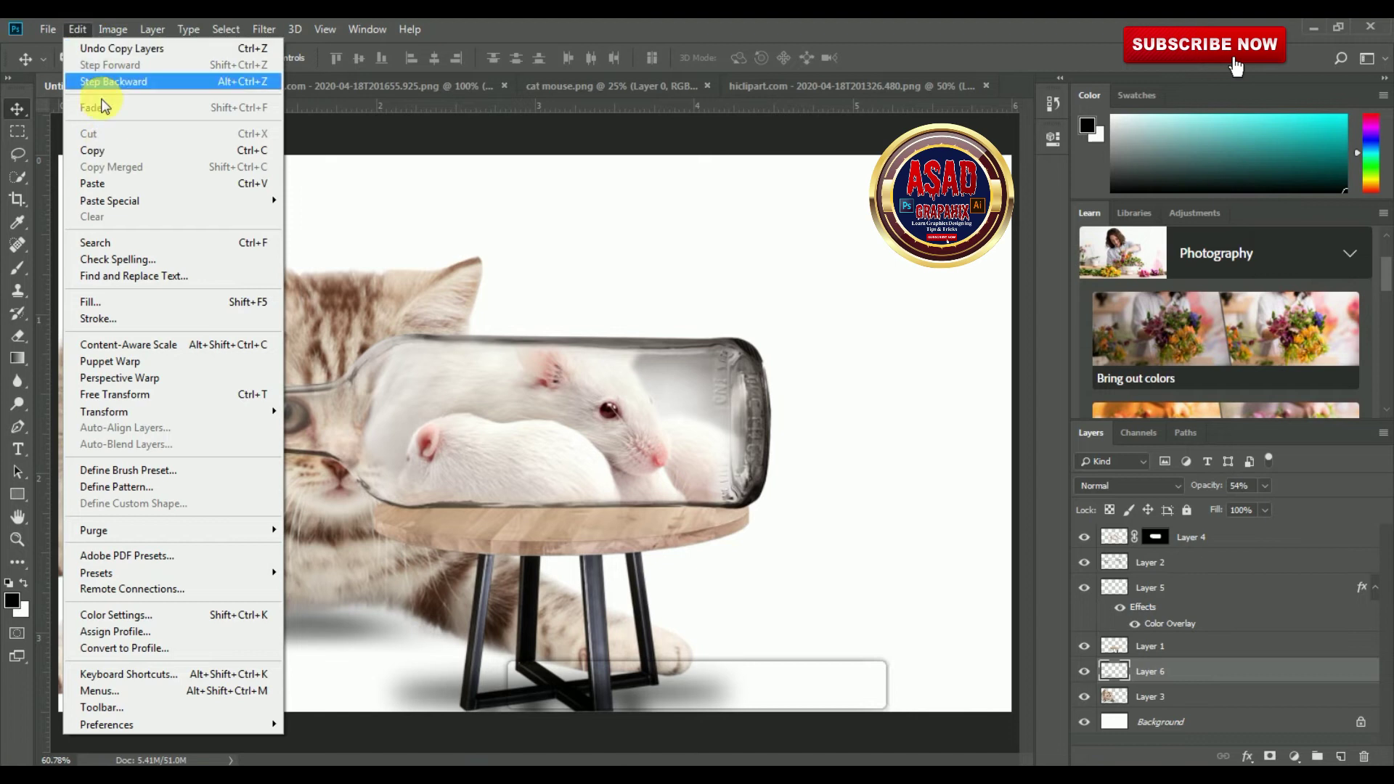
left_click(98, 183)
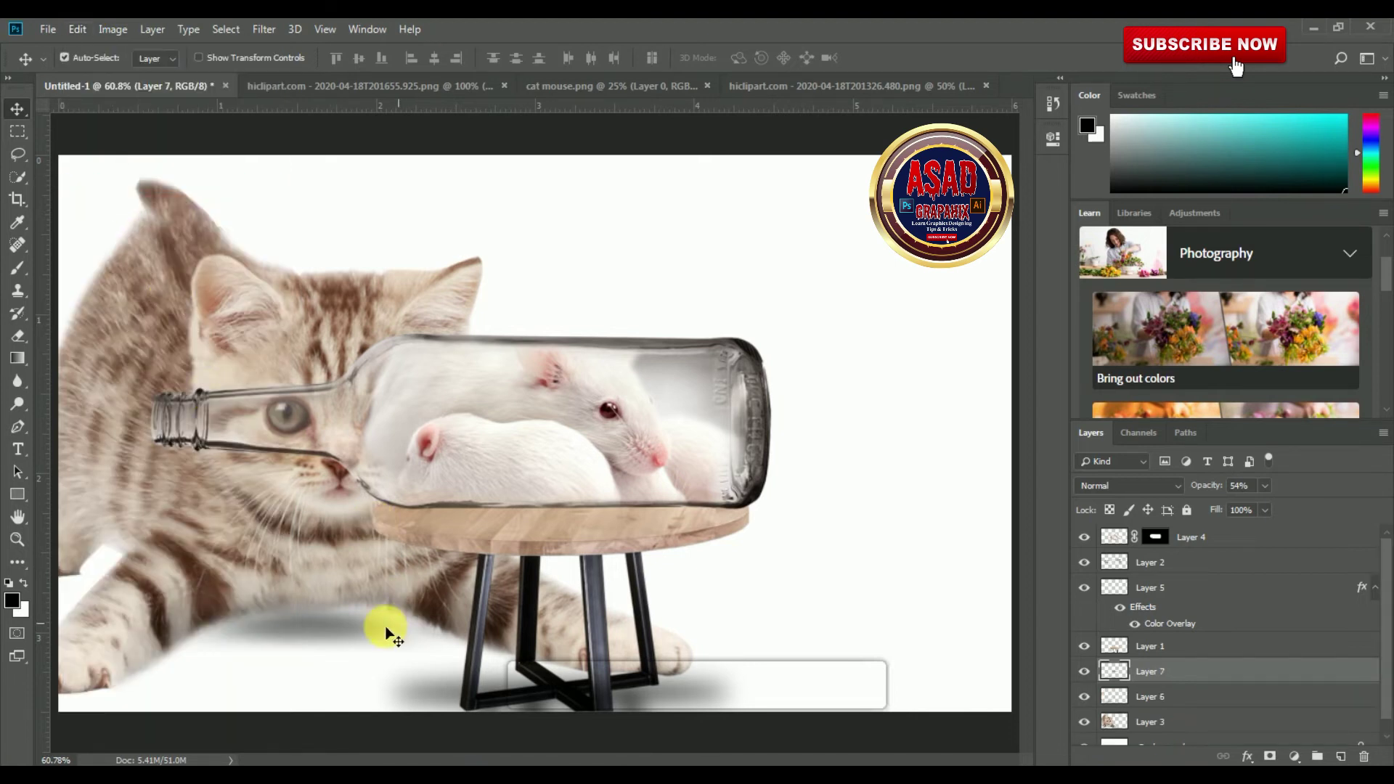
Step: Free Transform the shadow copy to about 106% width, rotate it about -18°, and place it along the inner edge of the kitten's left-hand leg
left_click(79, 30)
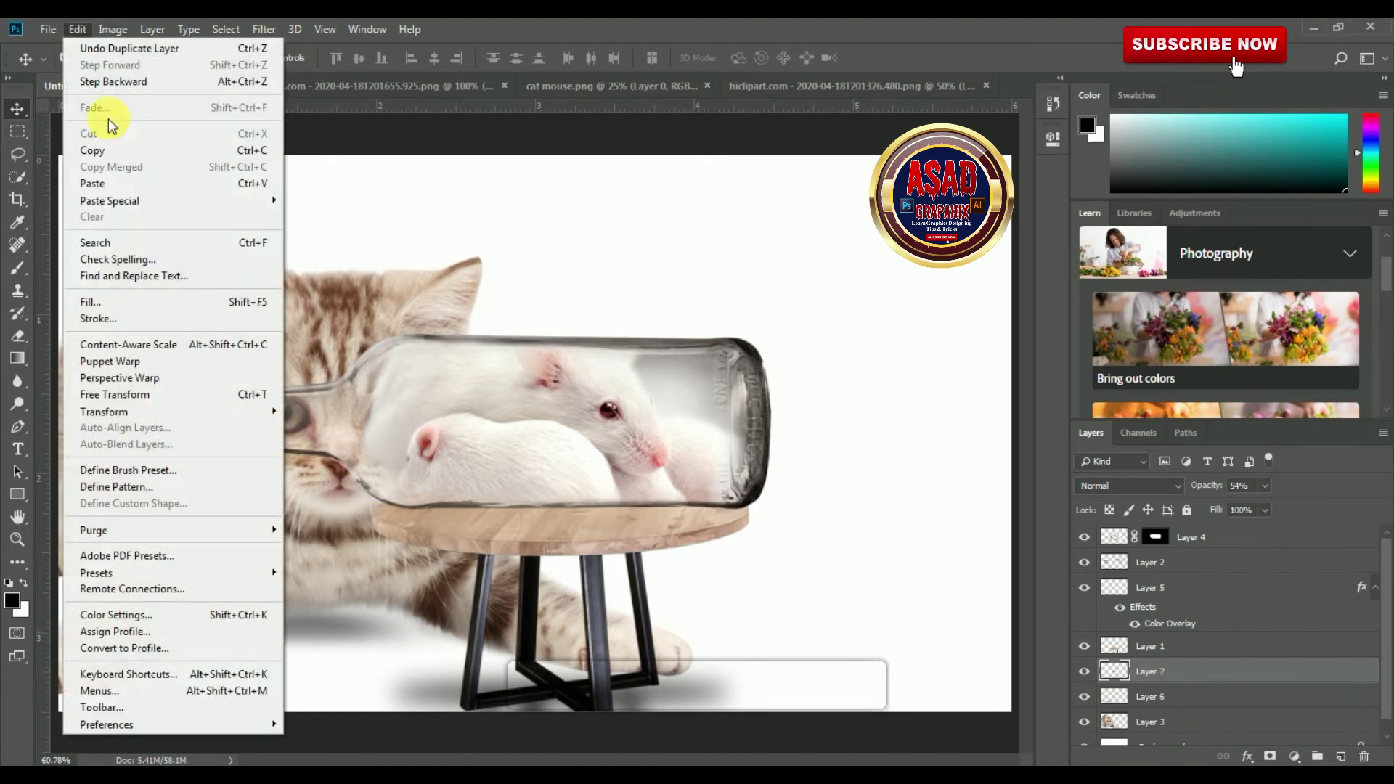
left_click(138, 395)
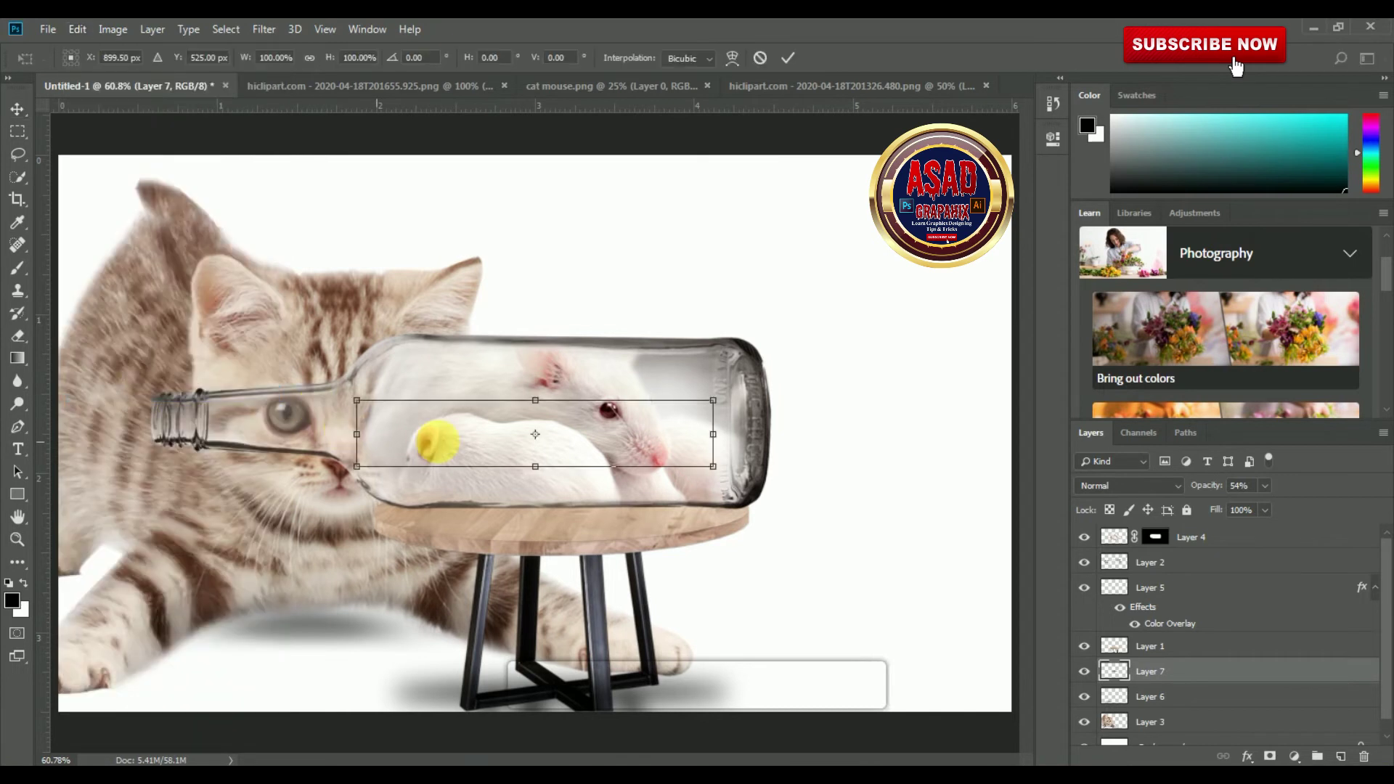
left_click_drag(500, 461, 514, 458)
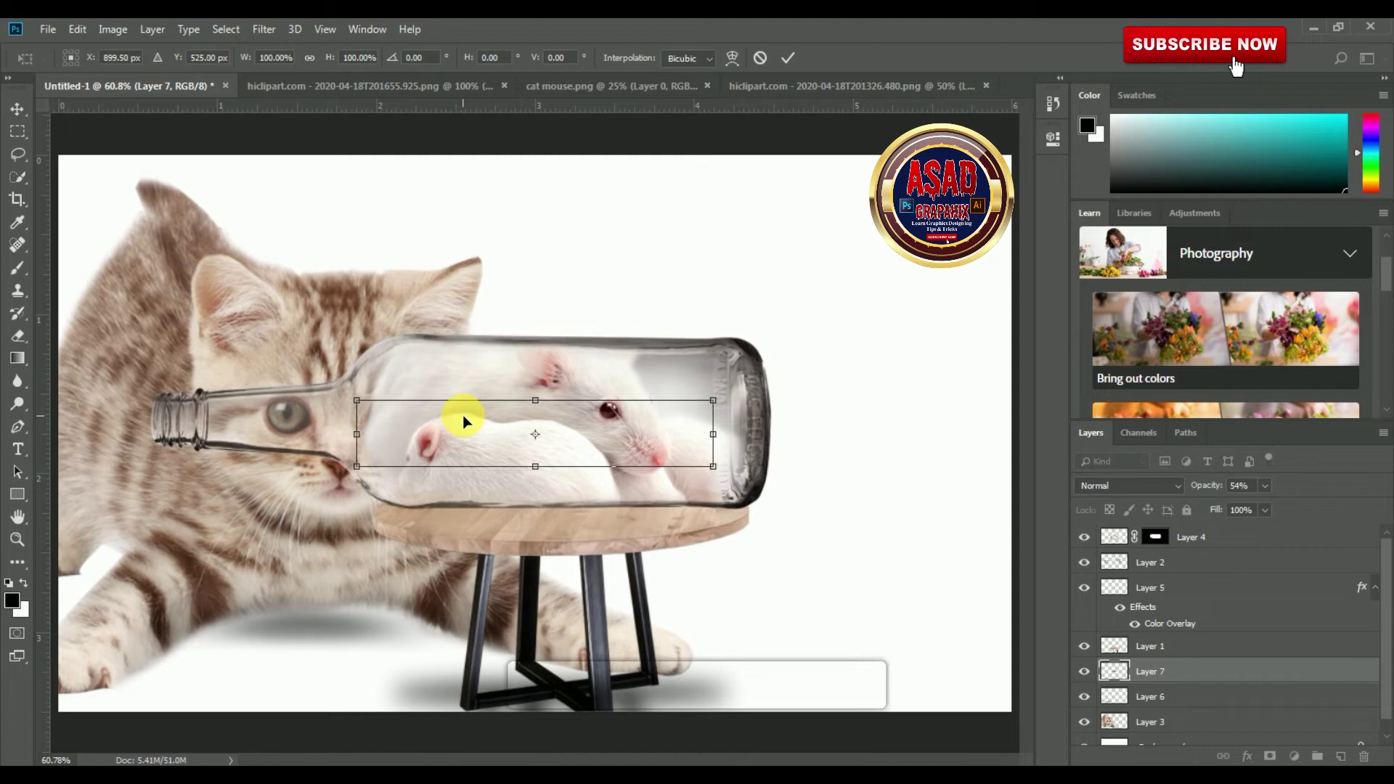
left_click_drag(461, 435, 218, 646)
left_click_drag(498, 613, 471, 550)
left_click_drag(321, 633, 261, 639)
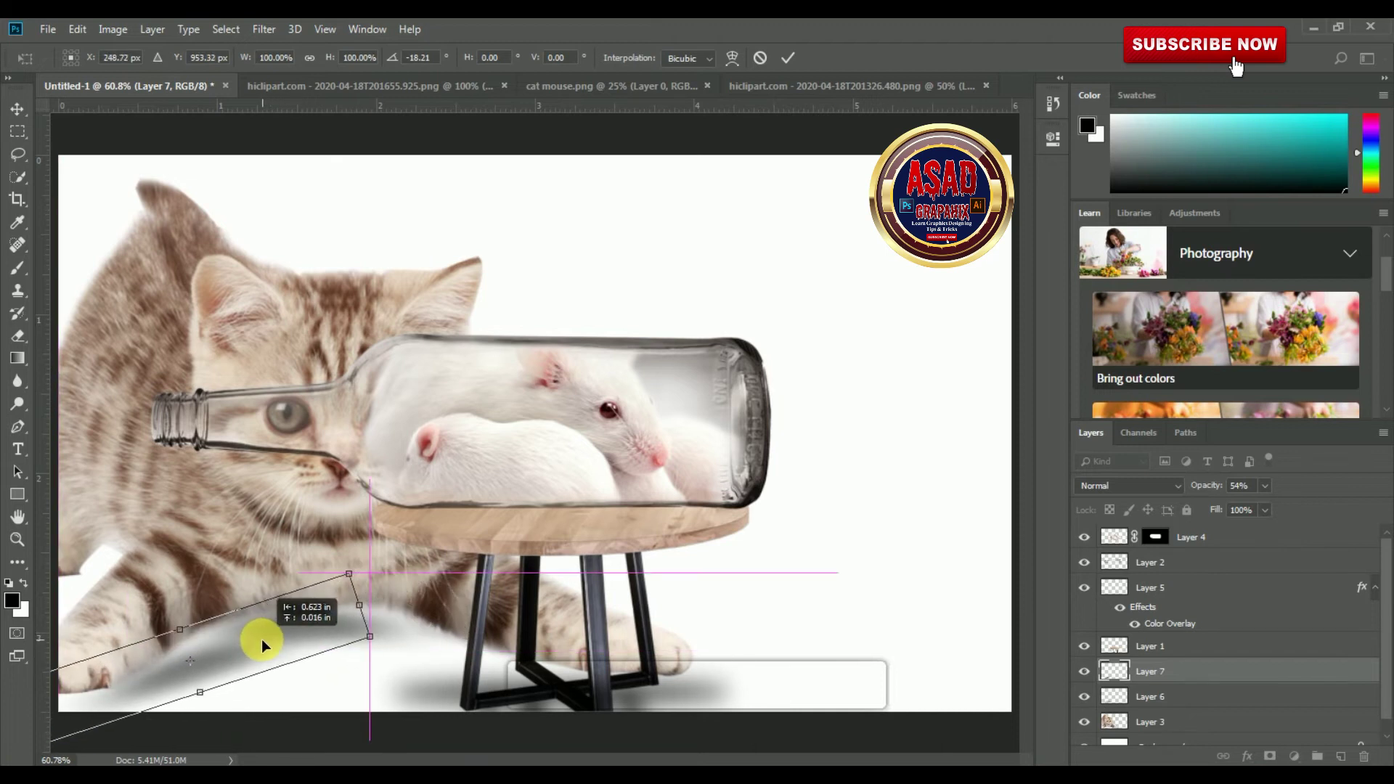
left_click_drag(359, 607, 325, 607)
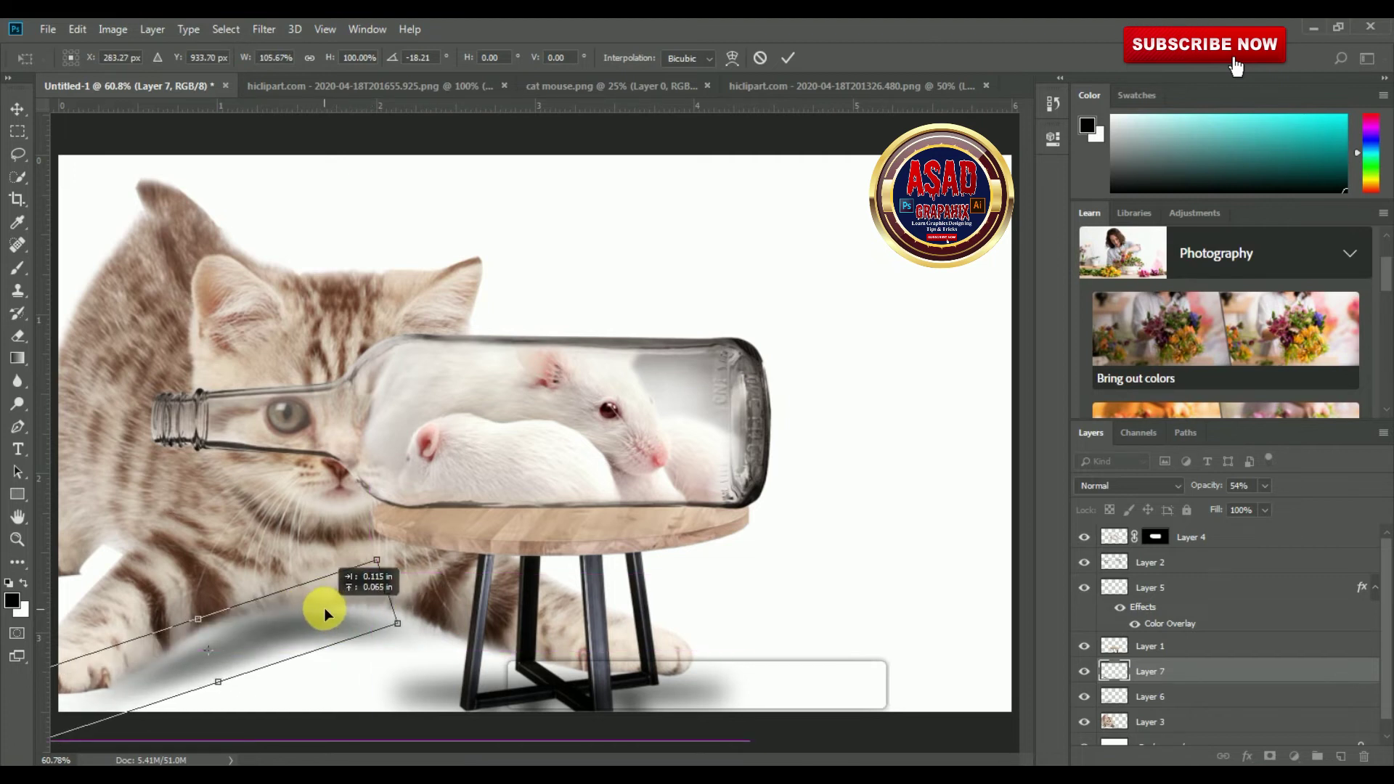
left_click(788, 57)
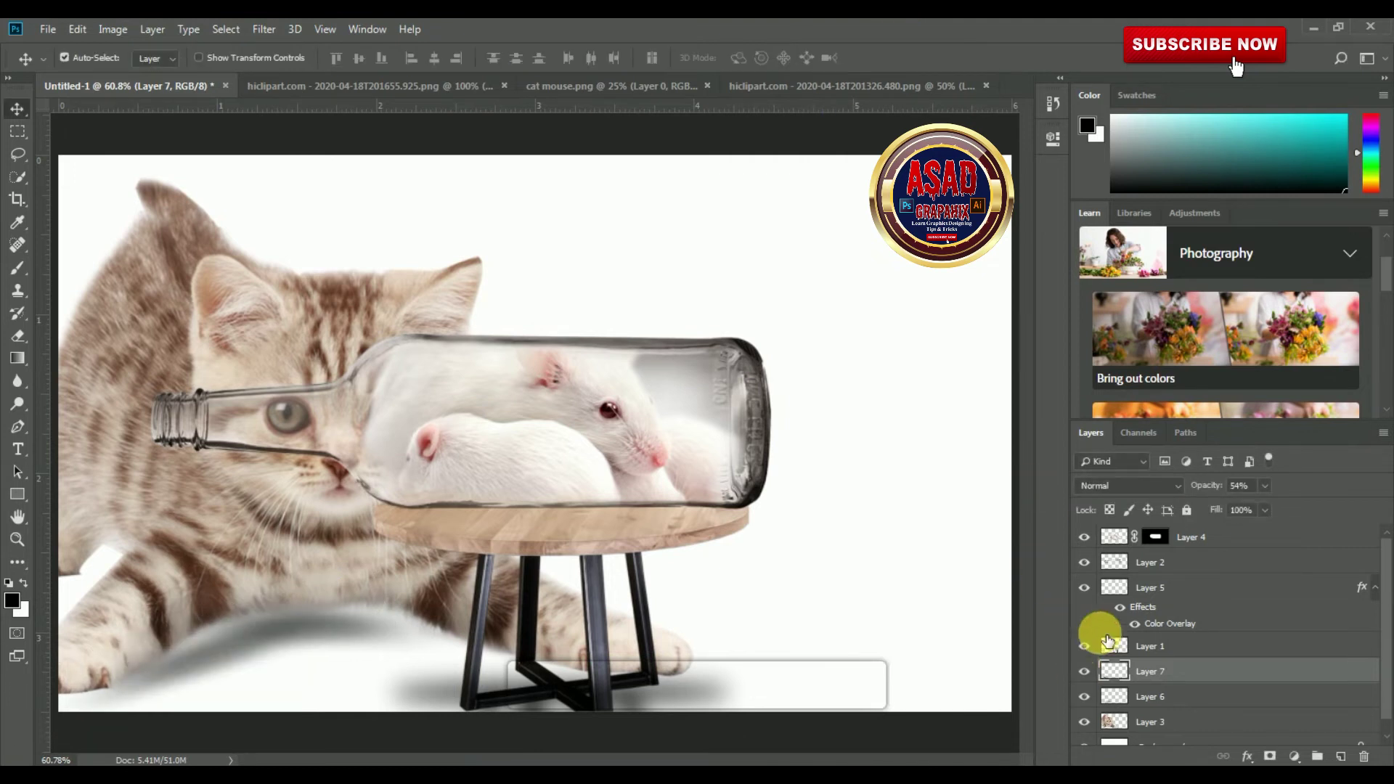
Step: Reorder the rotated shadow layer so it sits beneath the kitten layer
left_click(1086, 723)
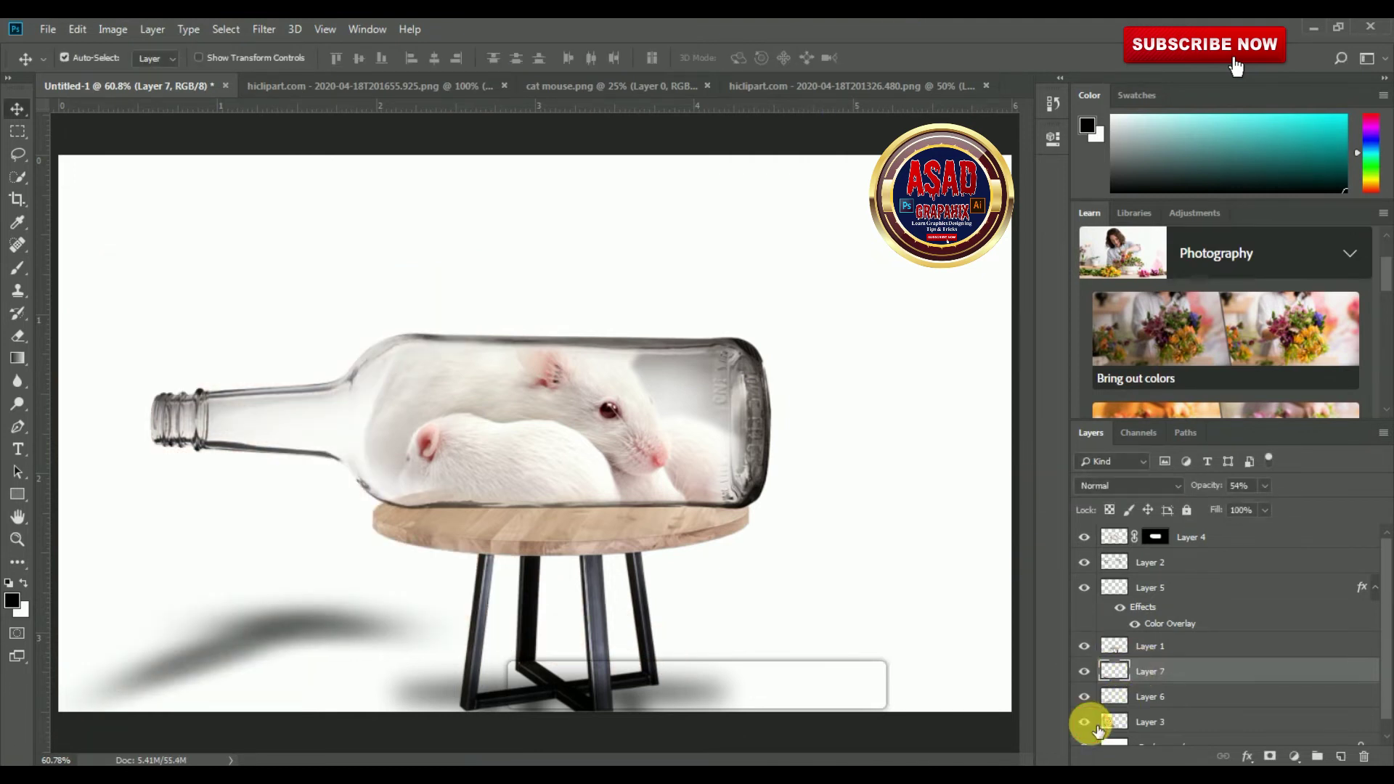
left_click(1084, 721)
left_click_drag(1197, 673, 1208, 741)
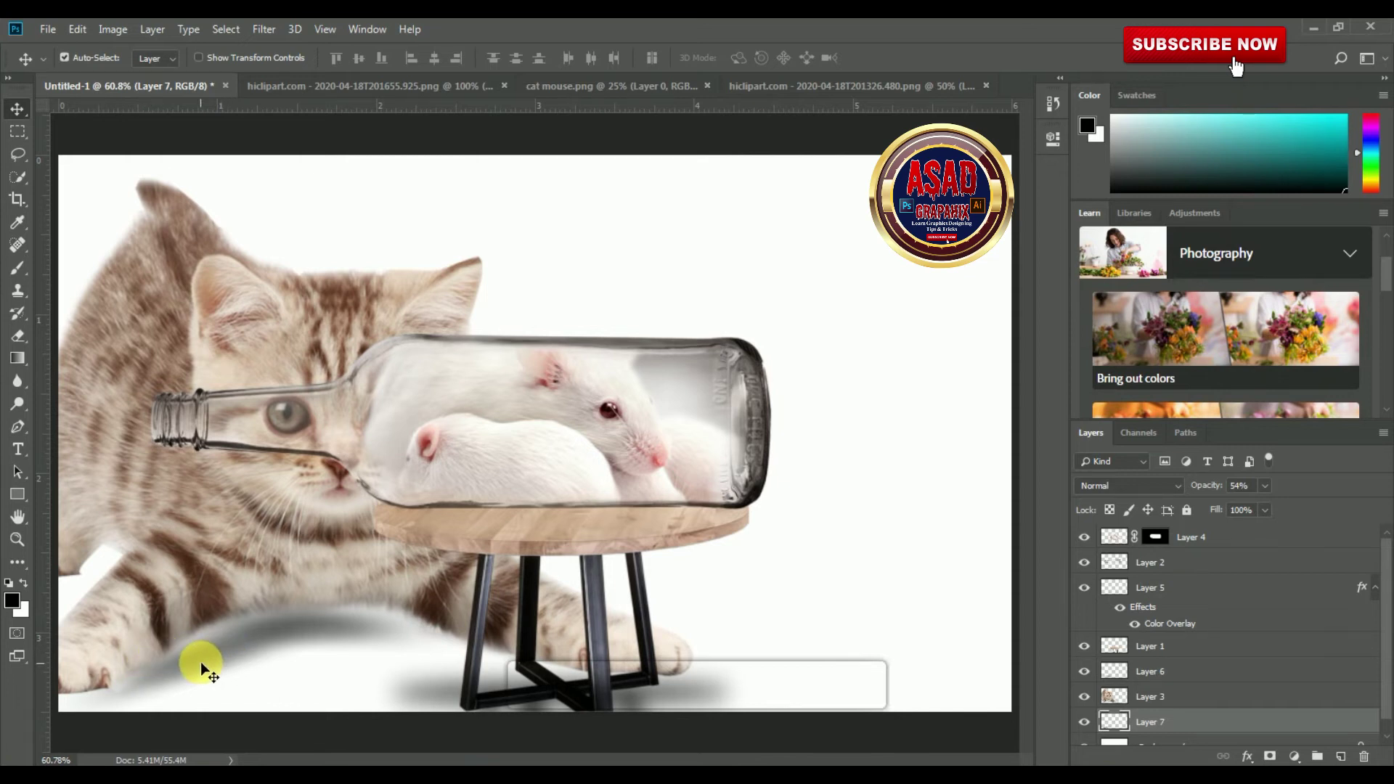
Step: Duplicate the rotated shadow layer beneath the kitten by copying and pasting it
left_click(80, 29)
left_click(71, 32)
left_click(69, 32)
left_click(92, 183)
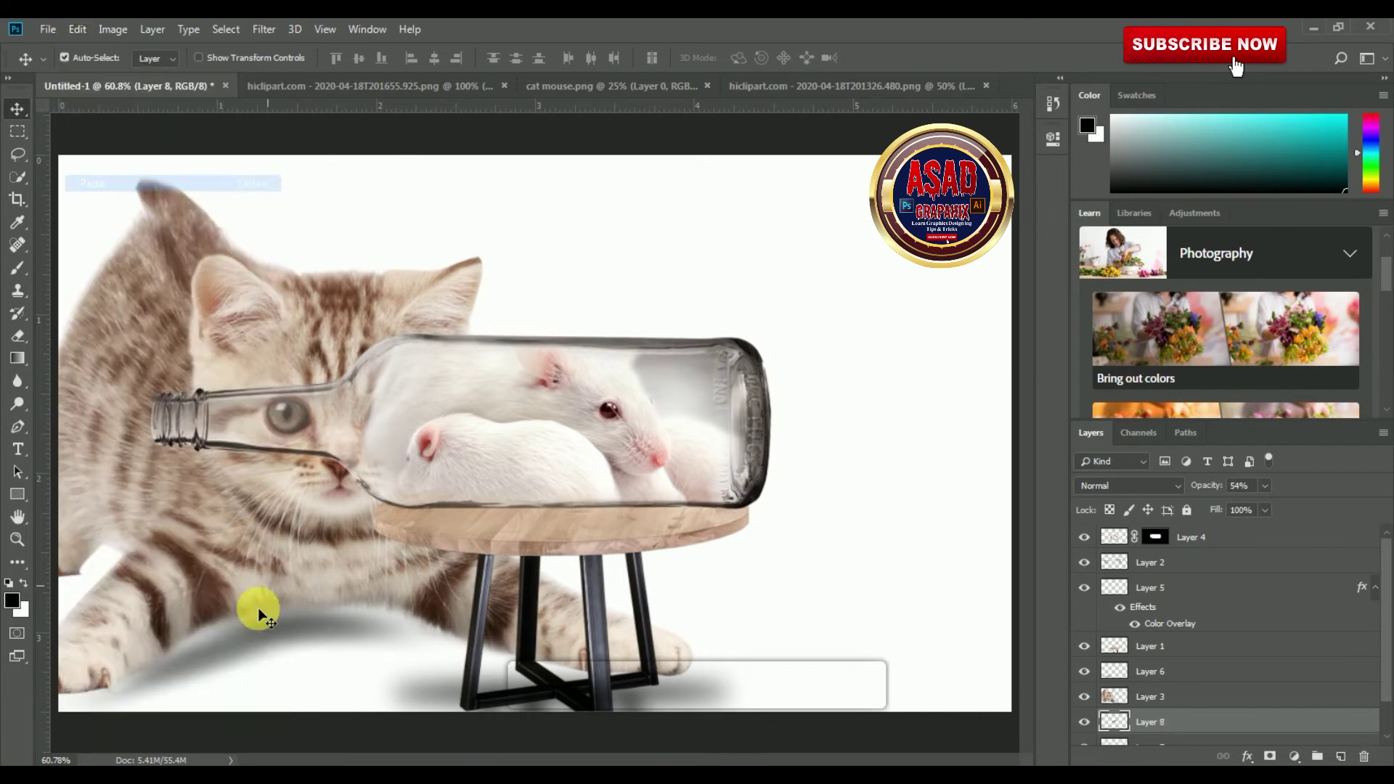
Step: Flip the new shadow copy horizontally with Free Transform and place it beneath the kitten's leg beside the table
left_click(77, 29)
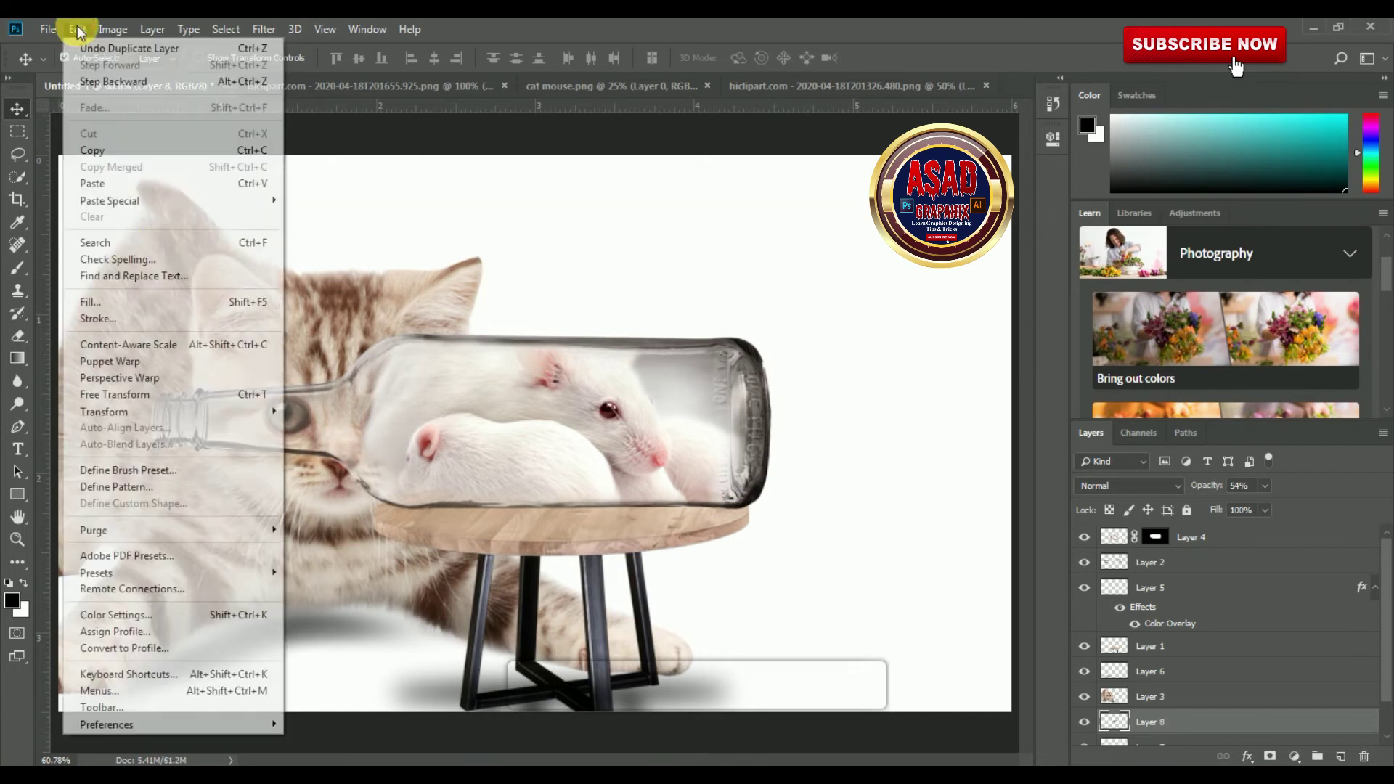
left_click(139, 395)
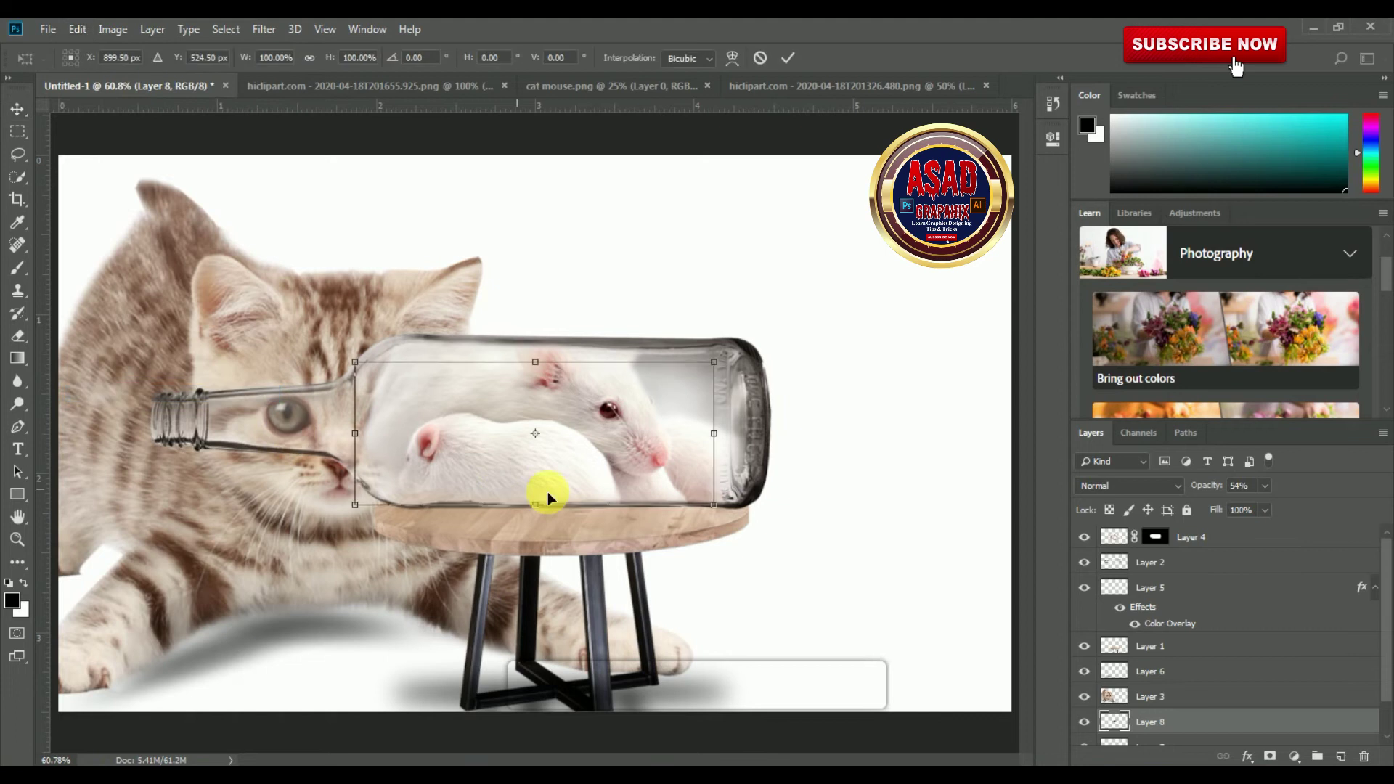
left_click_drag(605, 443, 451, 677)
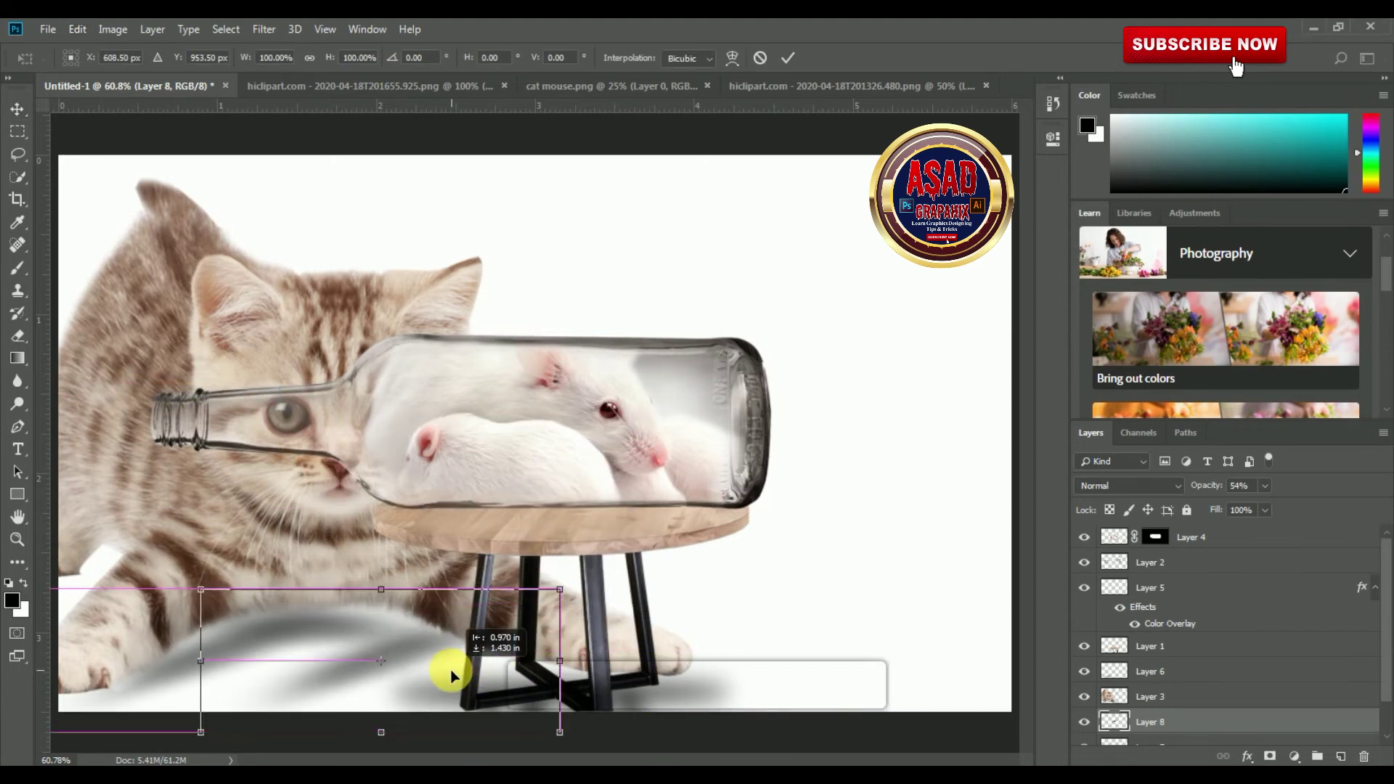
right_click(435, 631)
left_click(456, 607)
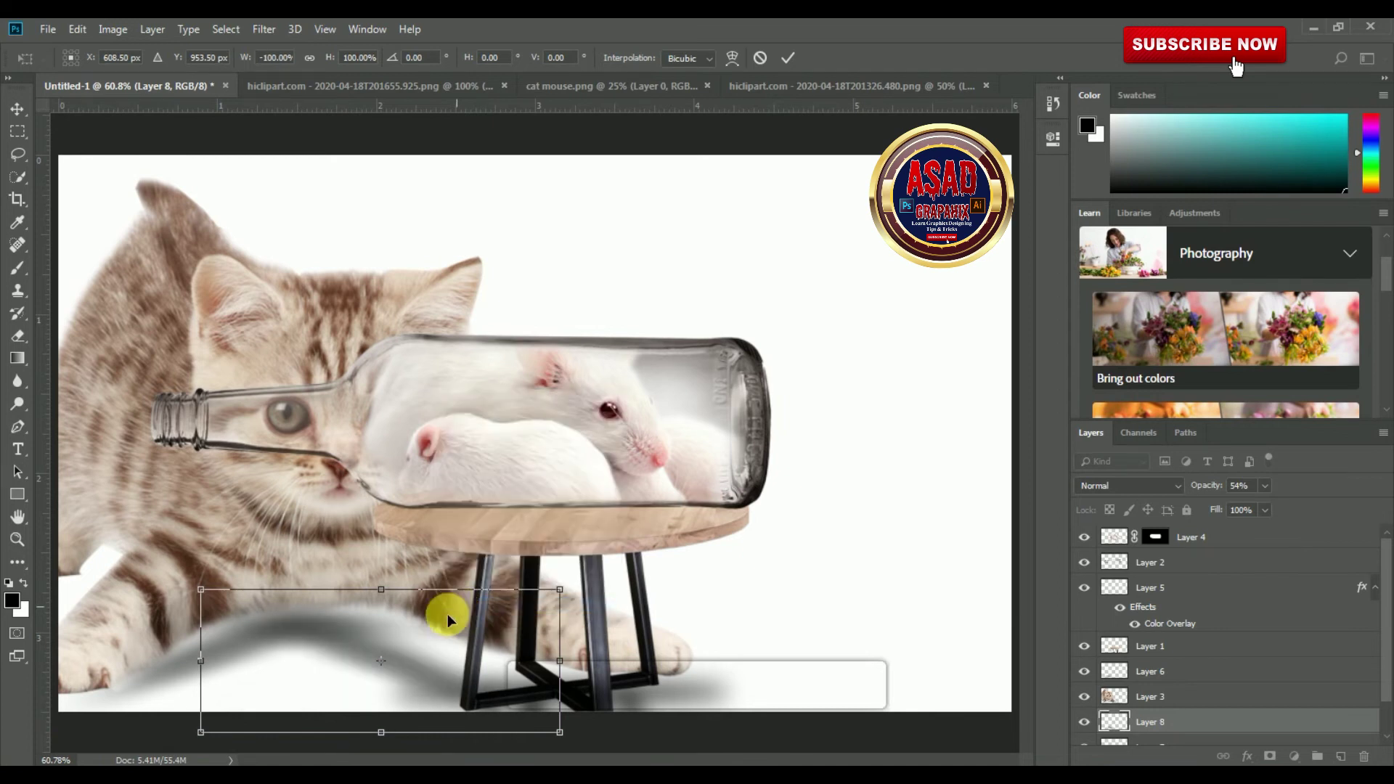
left_click_drag(412, 656, 471, 655)
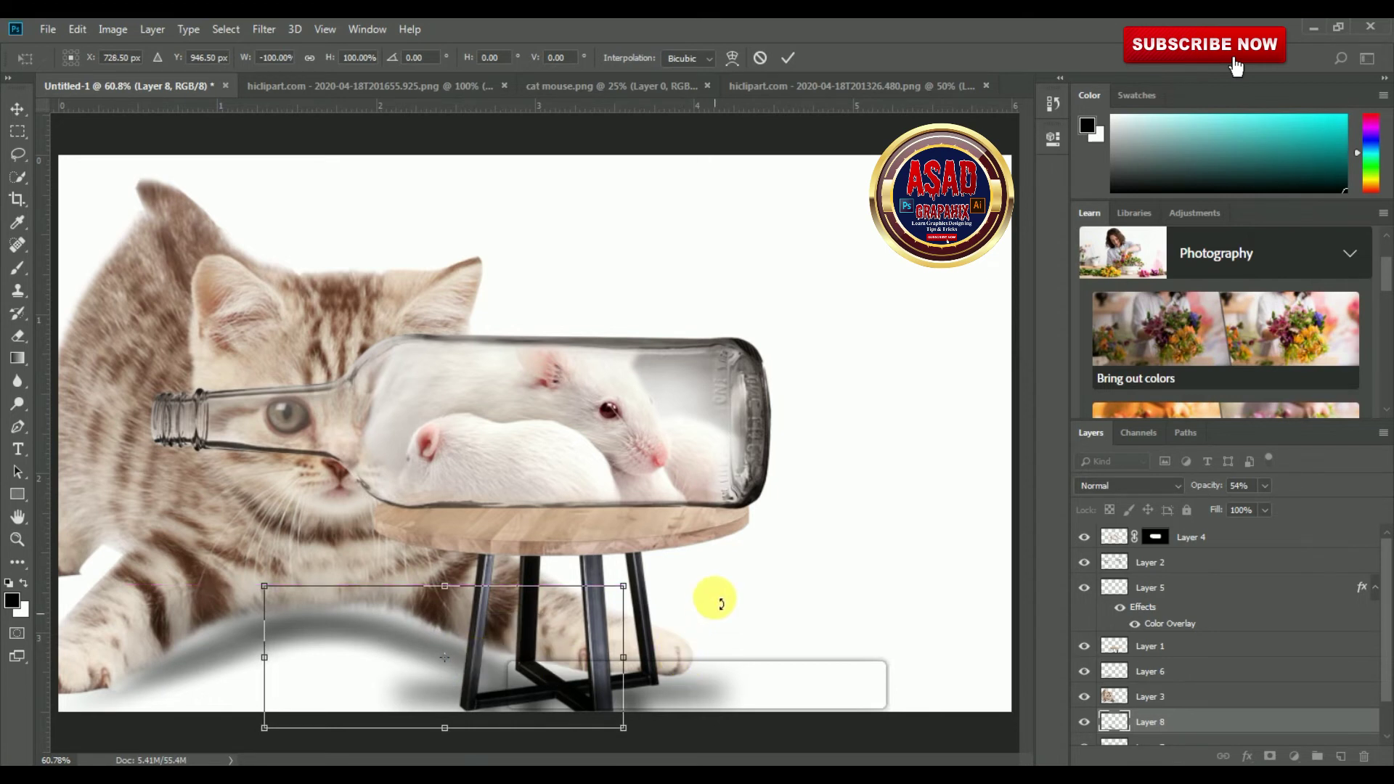
left_click(788, 58)
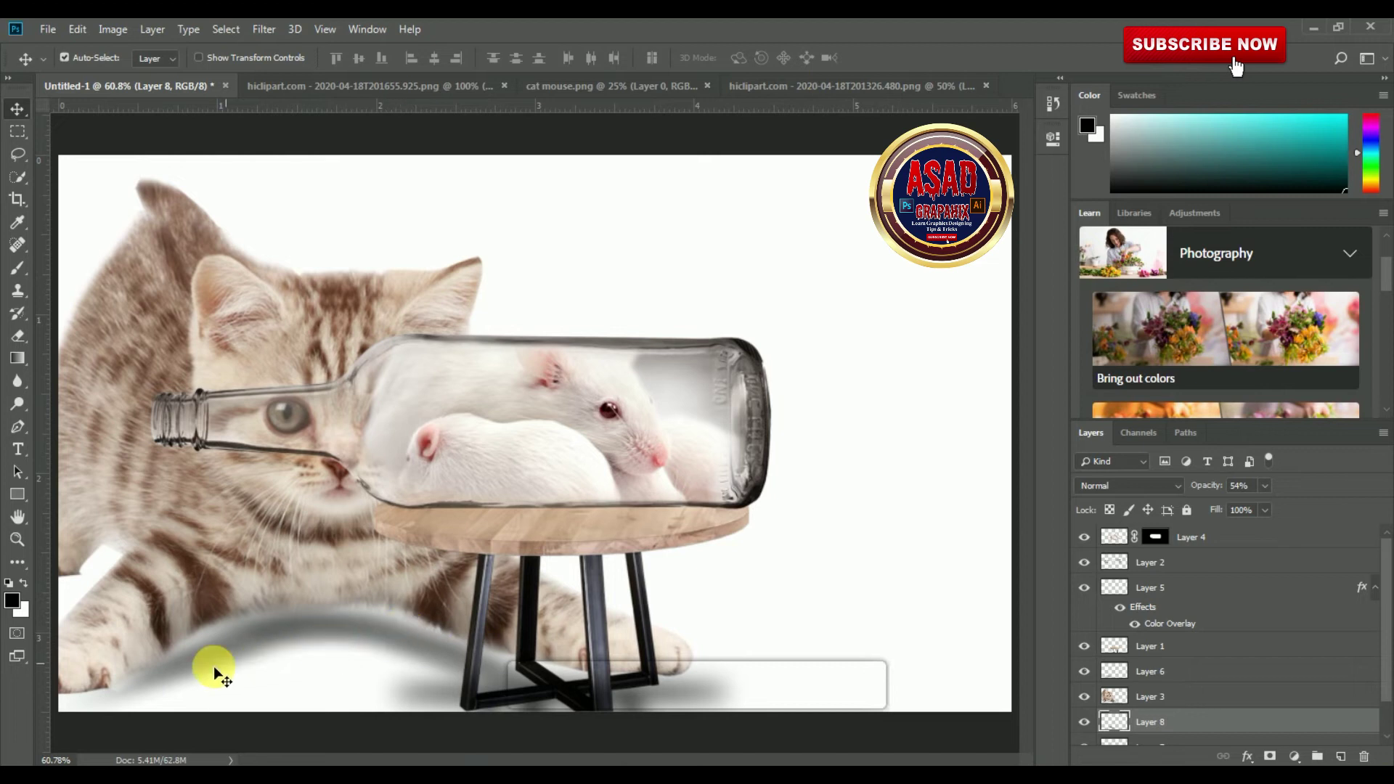
Step: Nudge the two leg shadows and the belly shadow so they follow the kitten's underside as one continuous curve
left_click_drag(209, 664, 183, 682)
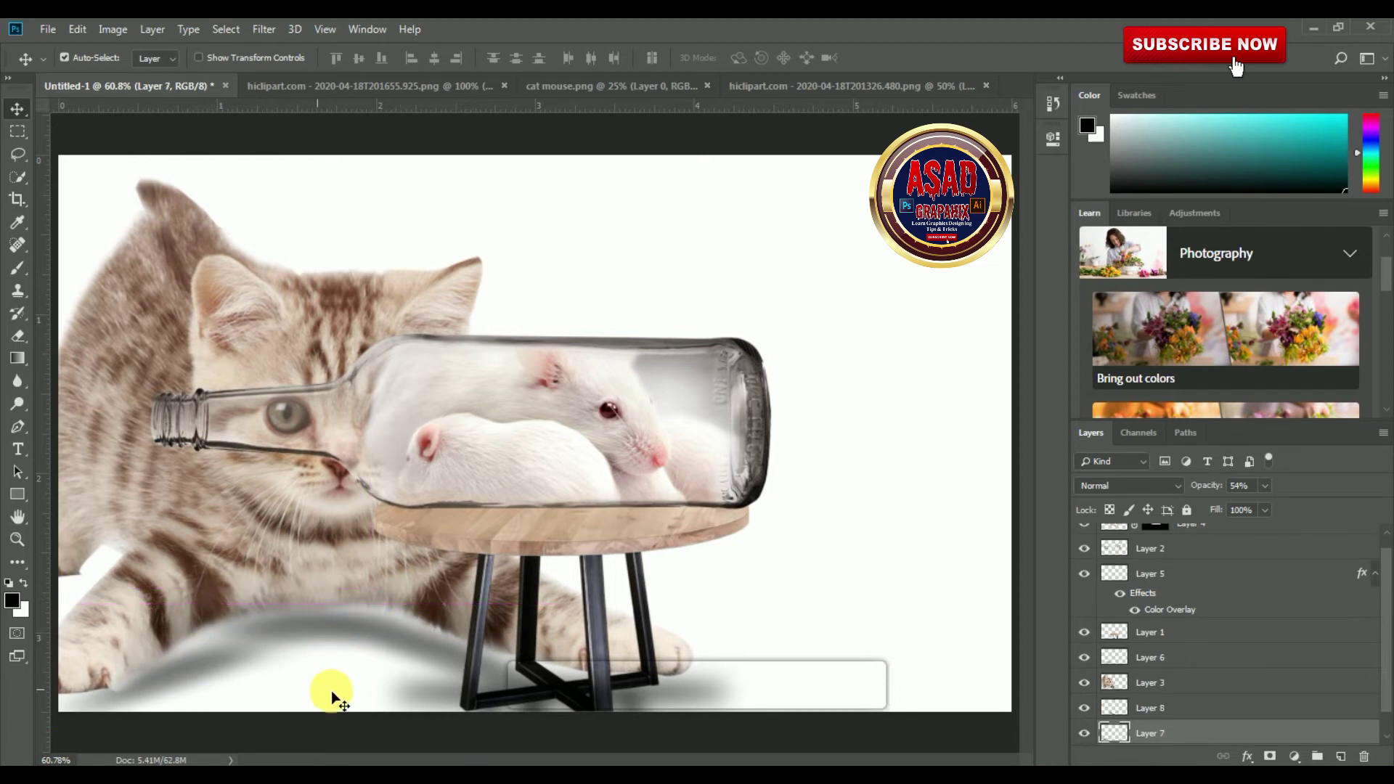
left_click_drag(439, 653, 471, 661)
left_click_drag(217, 662, 219, 654)
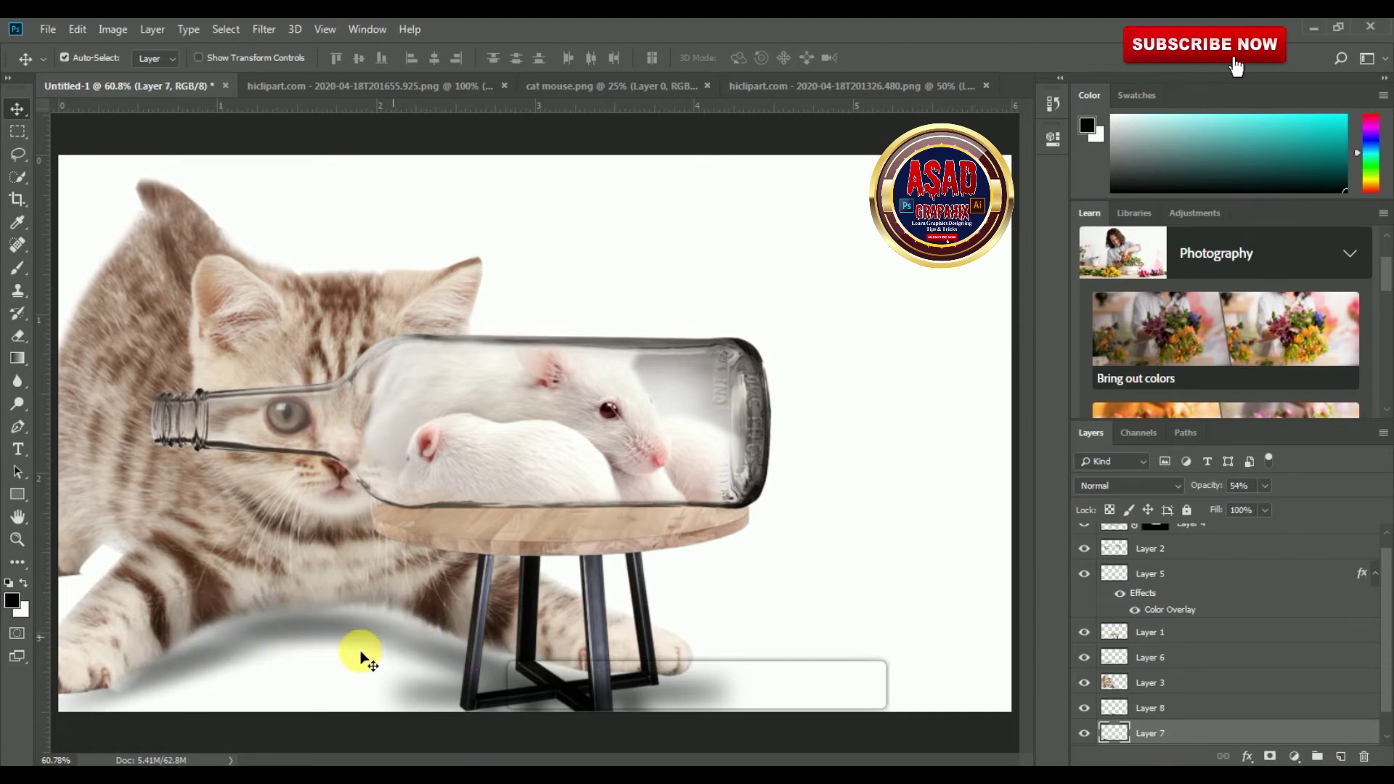
left_click_drag(299, 639, 314, 638)
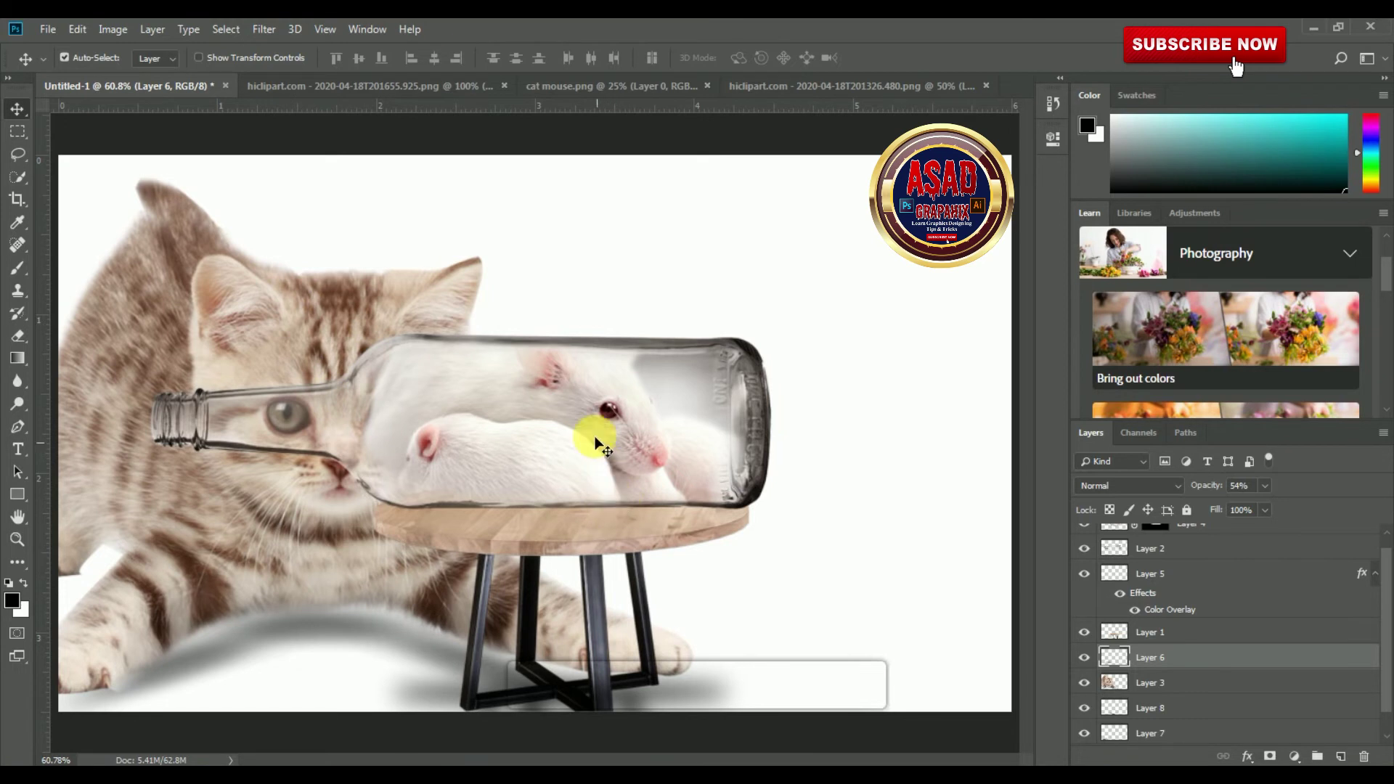
Step: Duplicate the left-hand leg shadow layer and move the copy down over the tabletop area with Free Transform
left_click(752, 380)
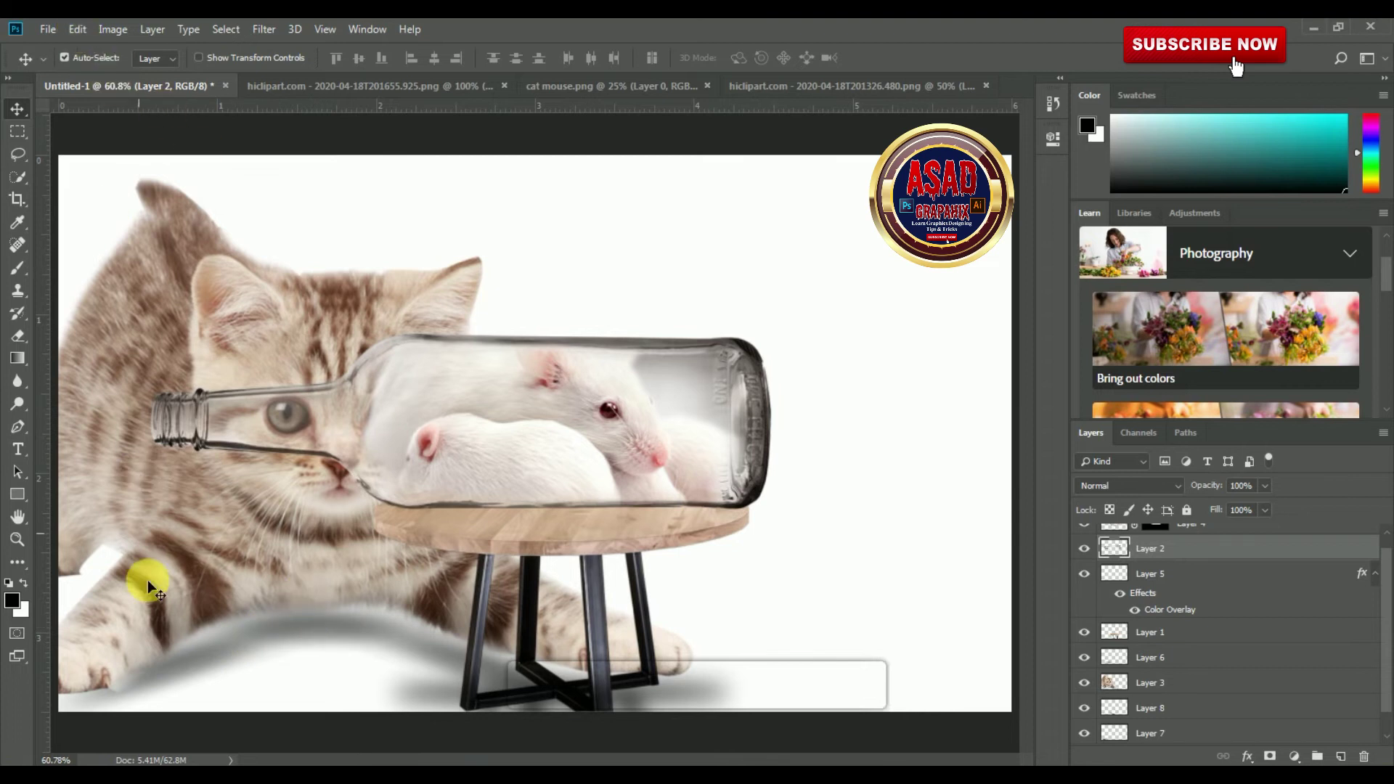
left_click(186, 661)
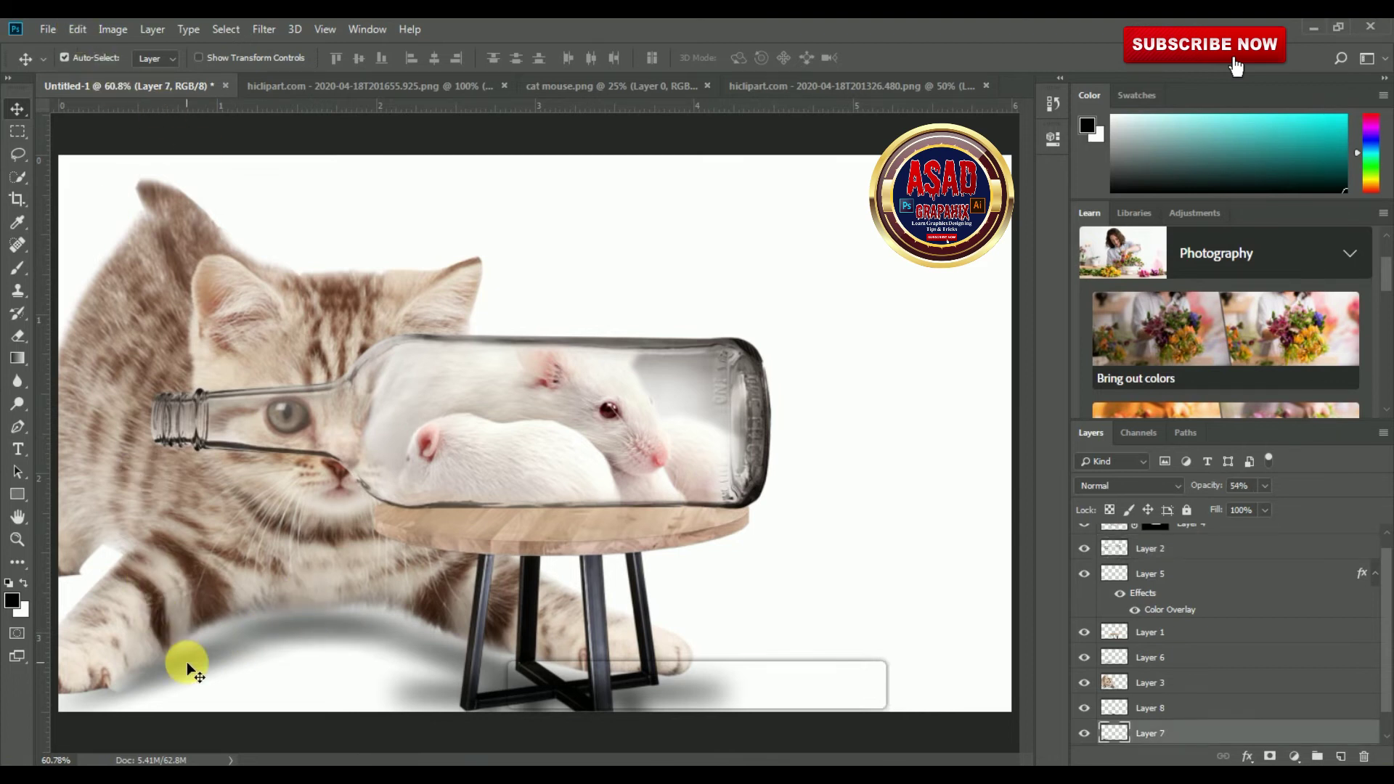
left_click(77, 29)
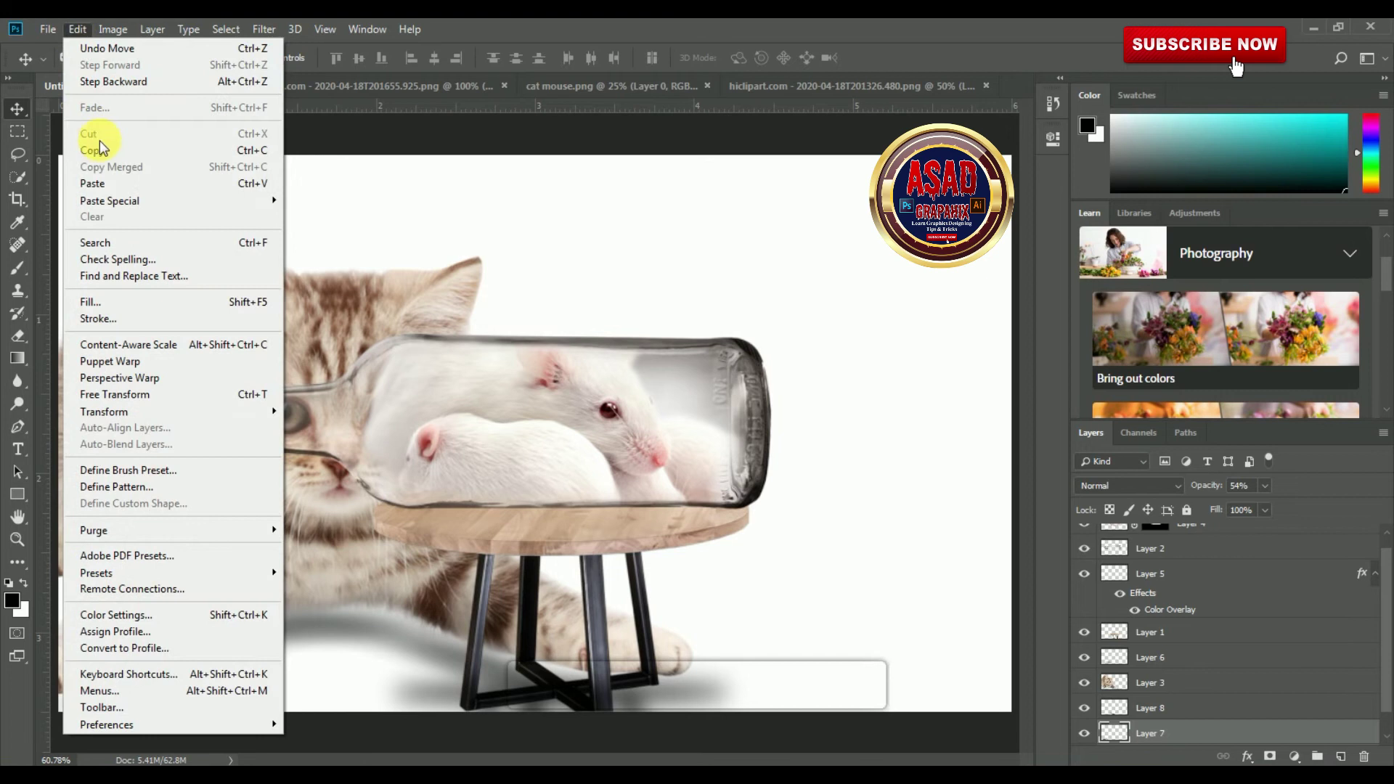
left_click(93, 183)
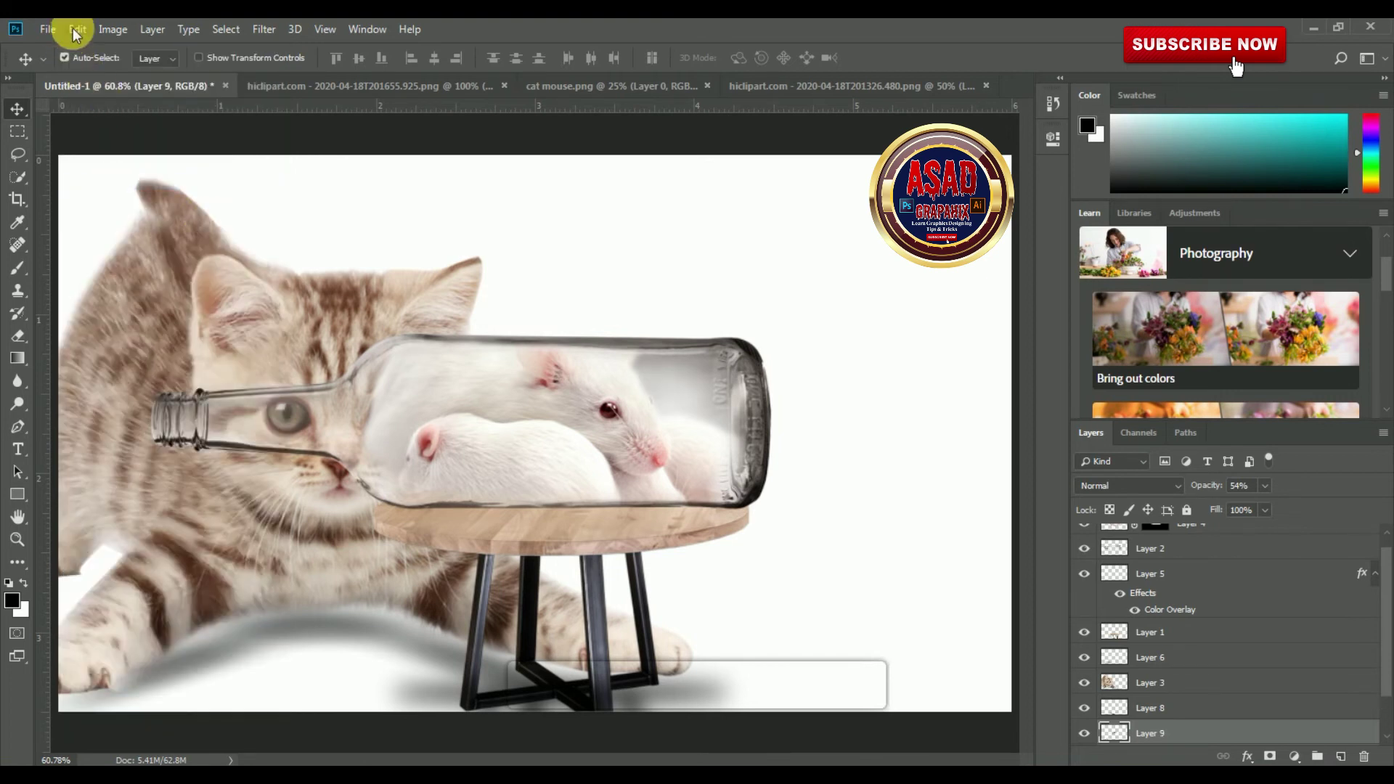
left_click(77, 29)
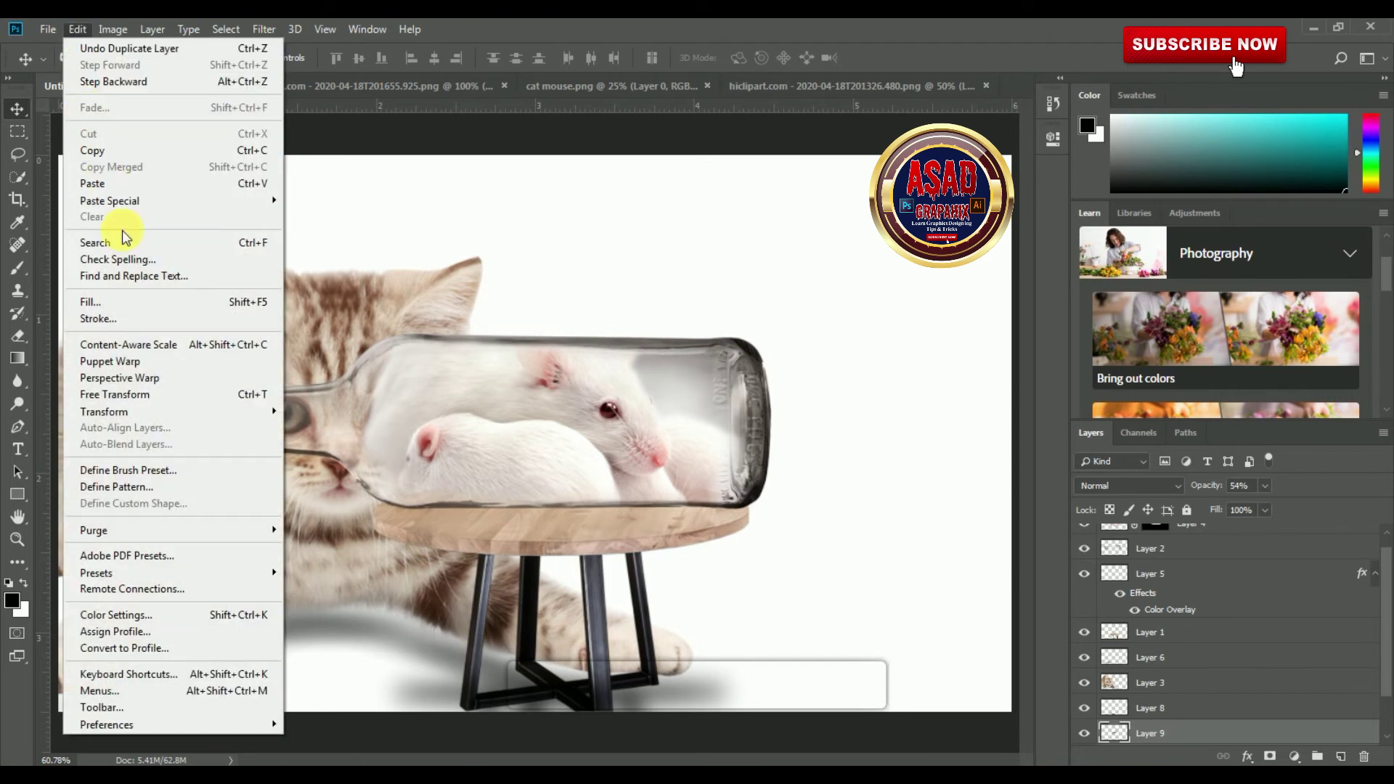
left_click(144, 395)
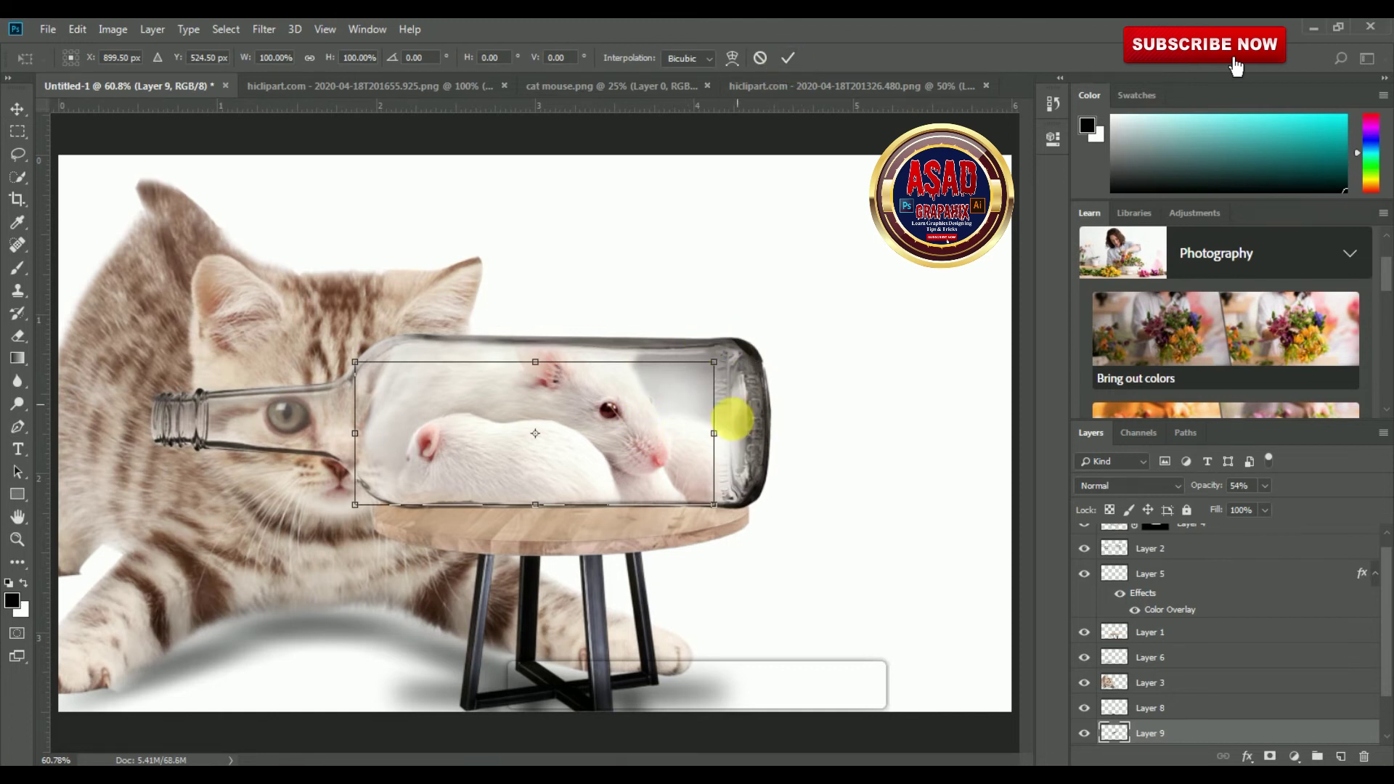
left_click_drag(700, 408, 702, 469)
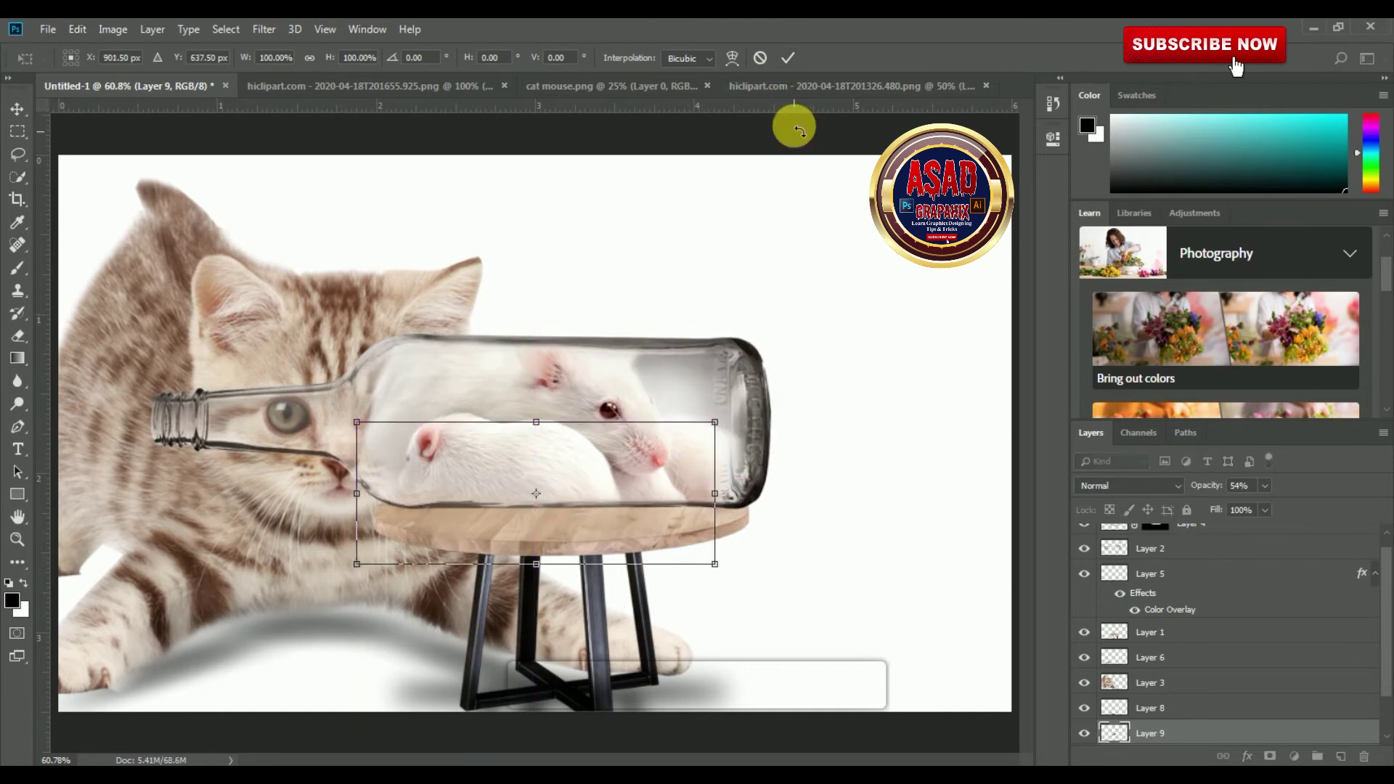
left_click(789, 61)
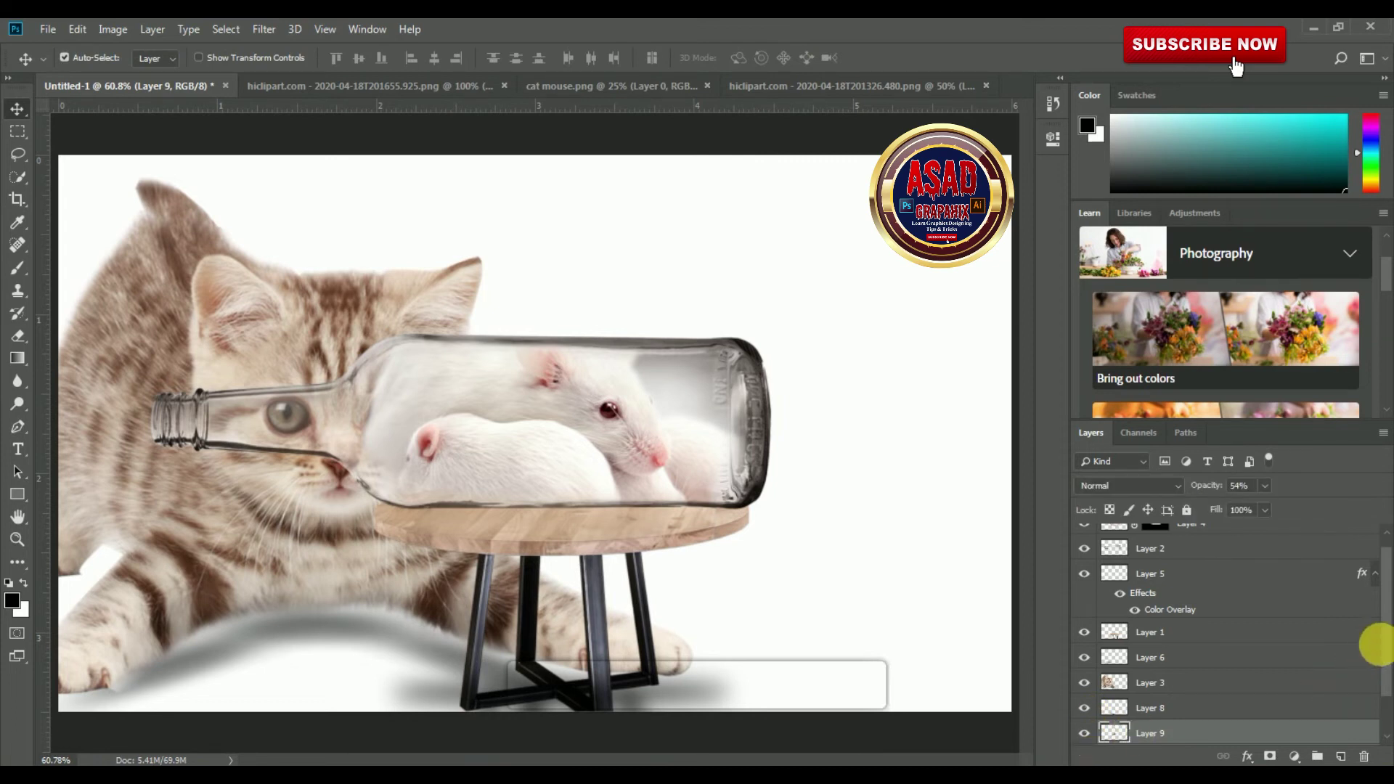
Step: Reorder the new shadow copy so it sits directly beneath the bottle layer, Layer 2
scroll(1379, 595, "up", 1)
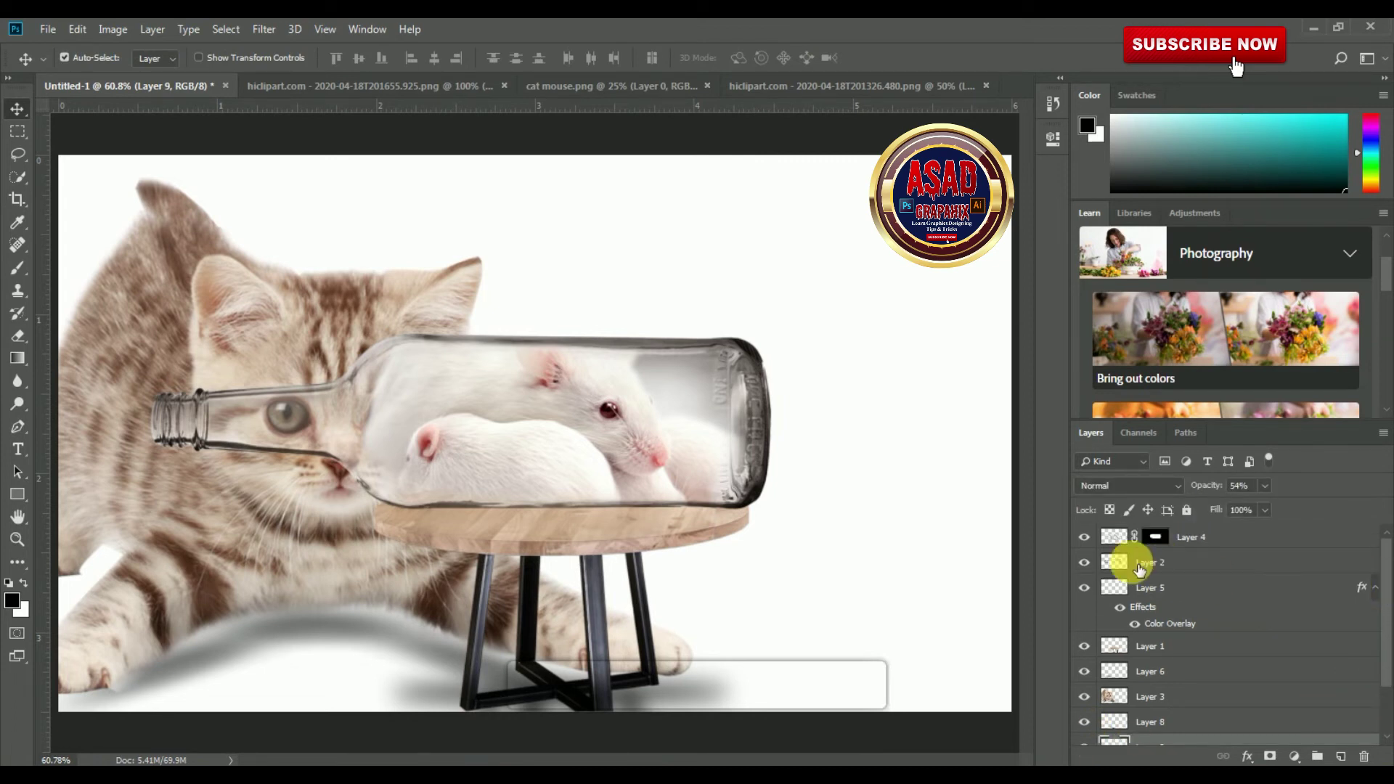
left_click(1085, 564)
left_click(1084, 564)
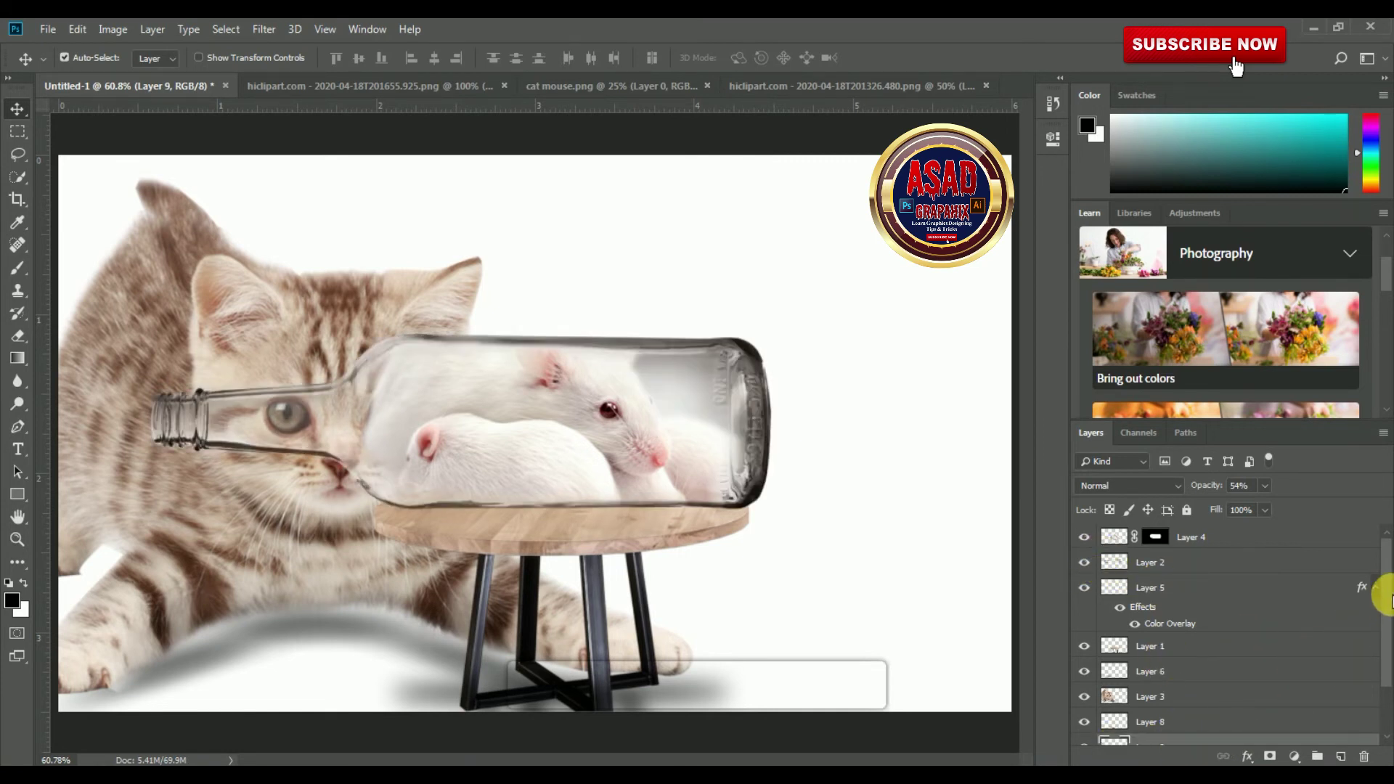
scroll(1386, 600, "down", 1)
left_click_drag(1272, 732, 1257, 560)
Step: Move the Layer 9 shadow onto the tabletop under the bottle and rotate it about 15.6° with Free Transform
left_click(553, 536)
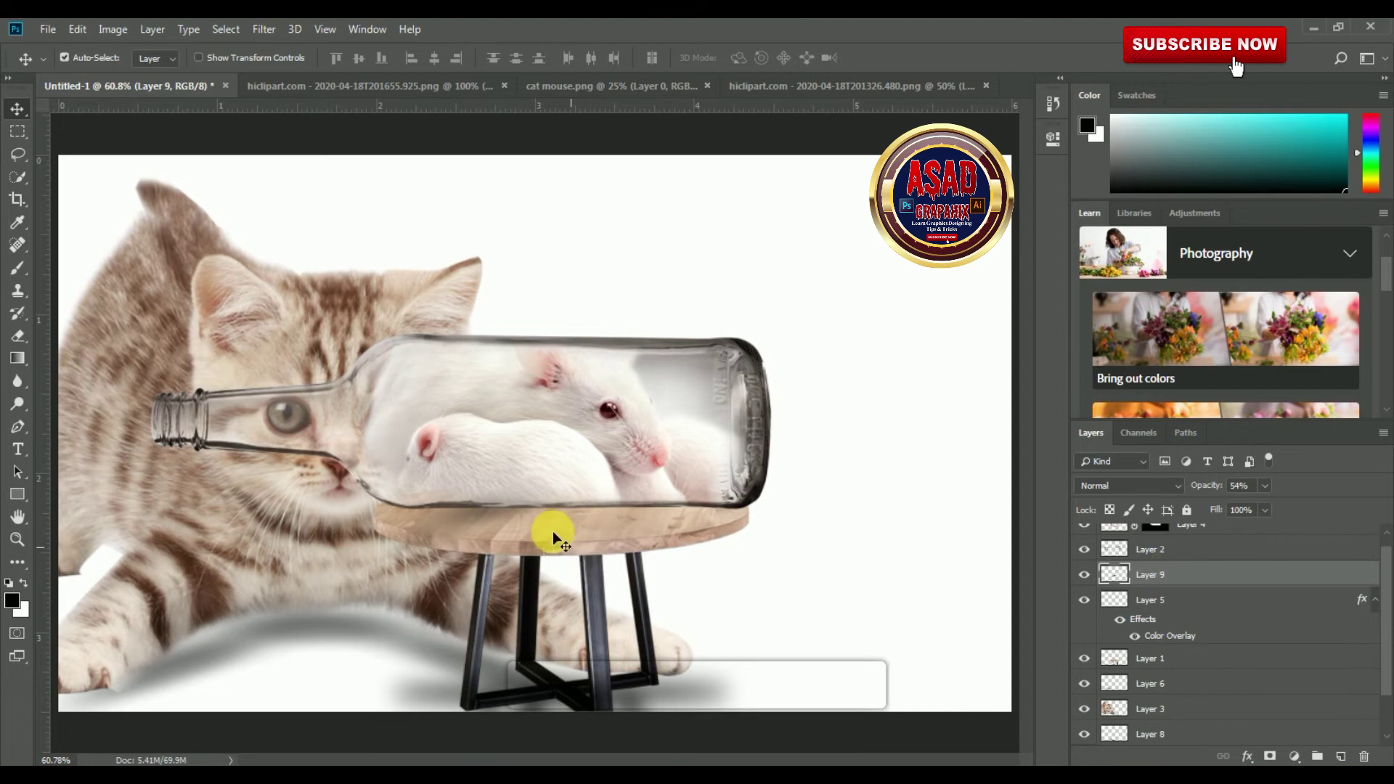
left_click_drag(466, 511, 490, 553)
left_click(75, 30)
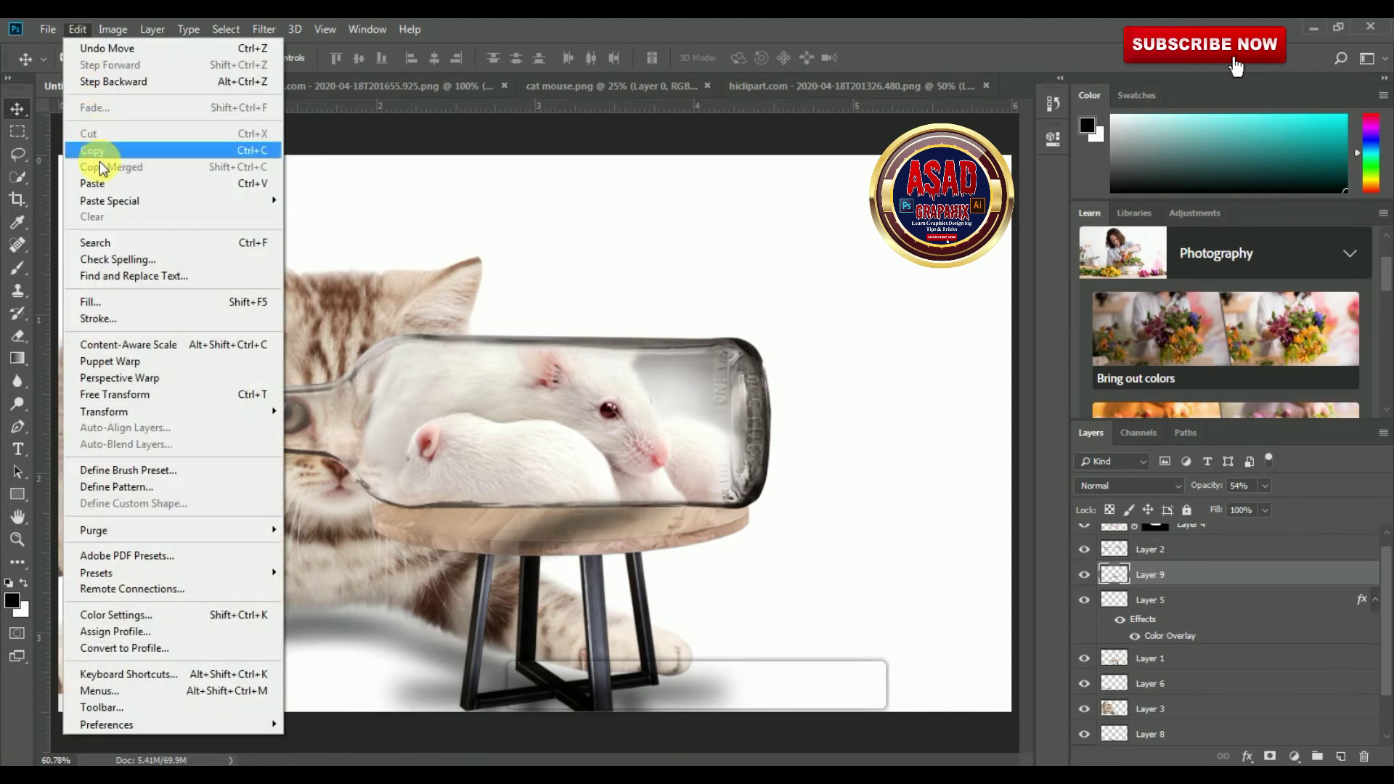
left_click(179, 394)
left_click_drag(758, 447, 759, 502)
left_click_drag(656, 520, 652, 508)
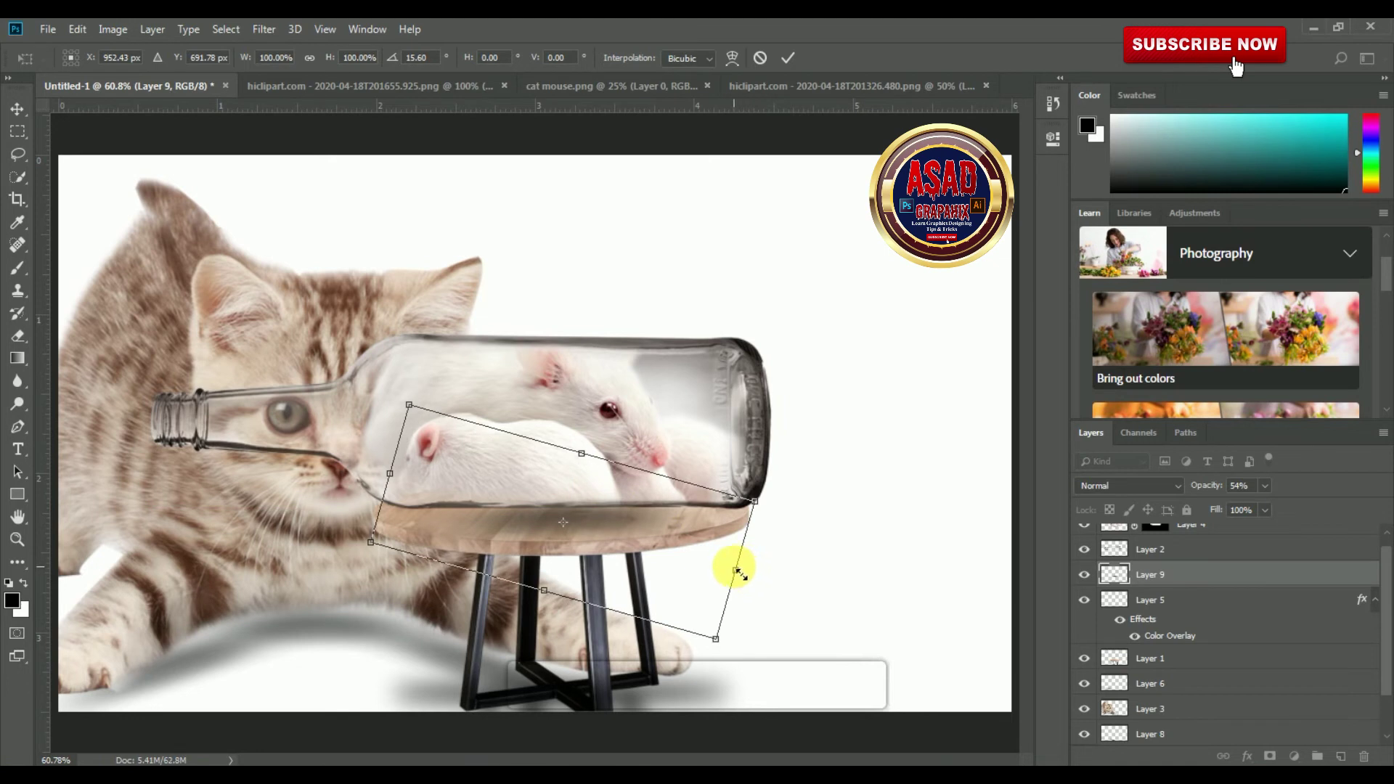
Step: Widen the bottle shadow to about 126%, set its rotation to about 13.9°, and nudge it up against the bottle's underside
left_click_drag(746, 574, 795, 581)
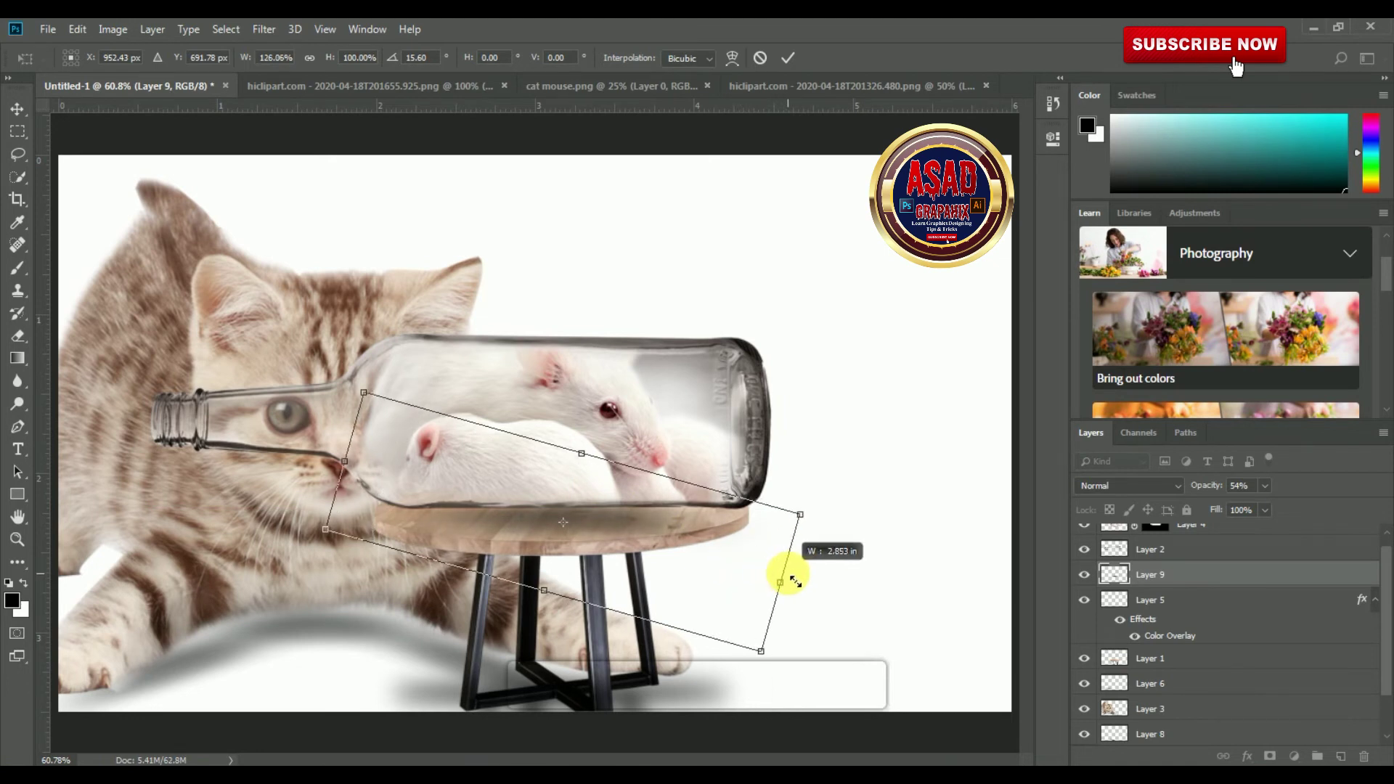
left_click_drag(803, 513, 830, 504)
key("Up")
key("Up")
key("Up")
key("Up")
key("Up")
key("Up")
key("Up")
key("Up")
key("Up")
key("Up")
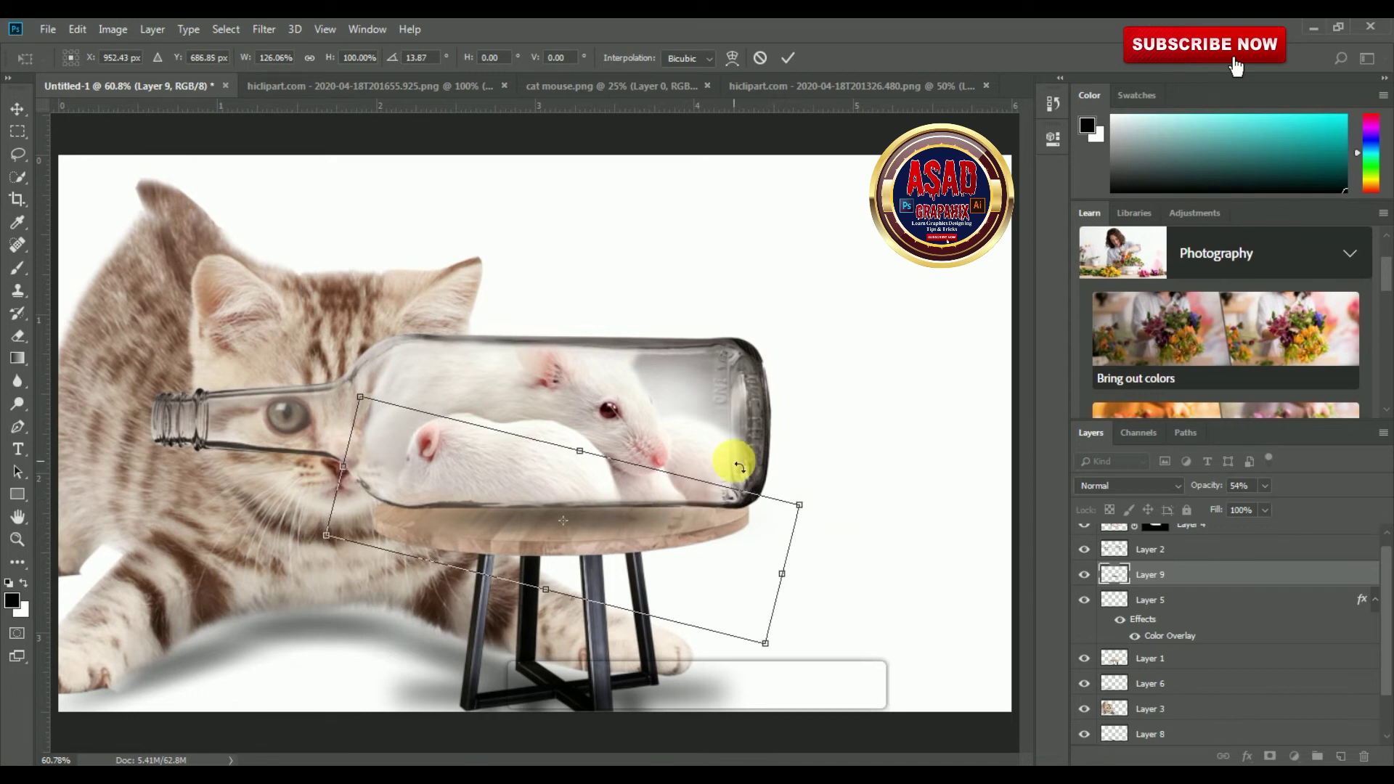
key("Down")
key("Down")
key("Down")
key("Down")
key("Down")
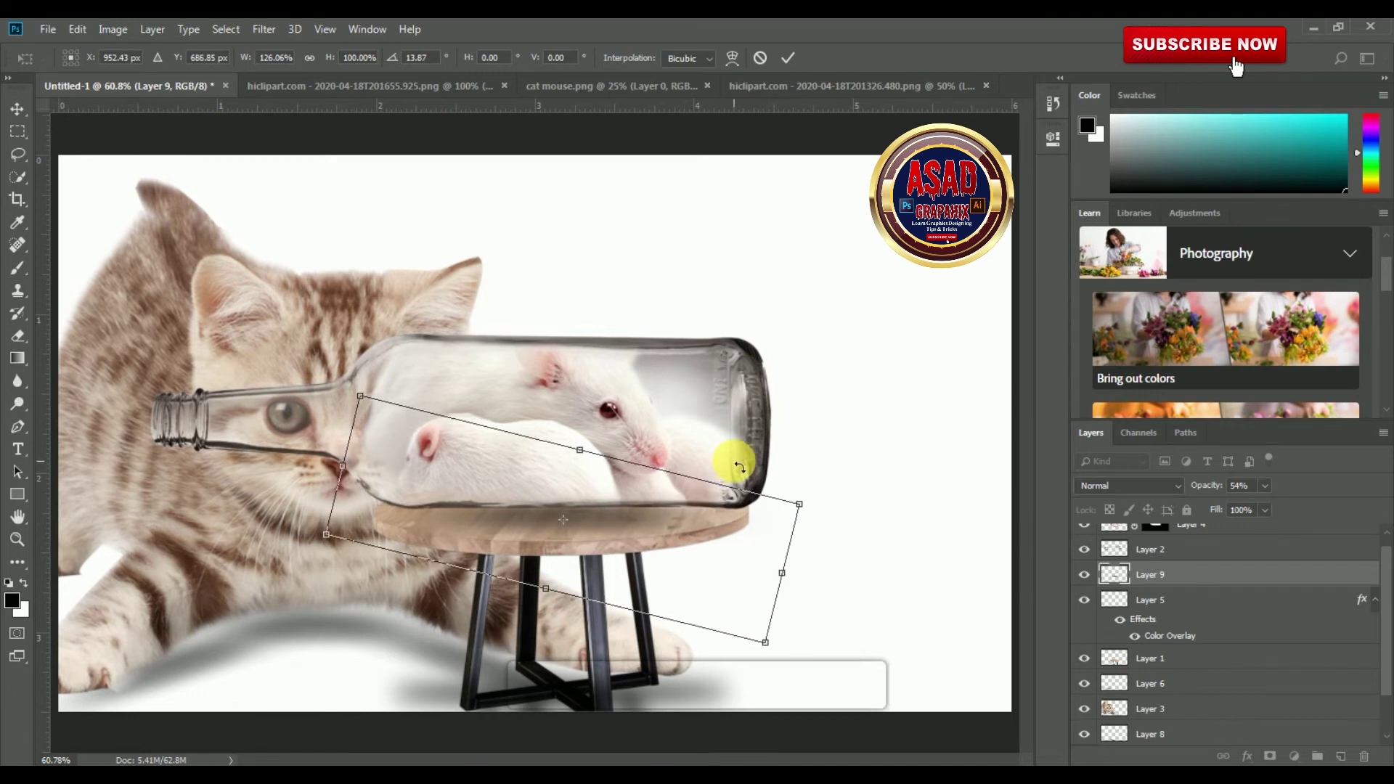
left_click(790, 57)
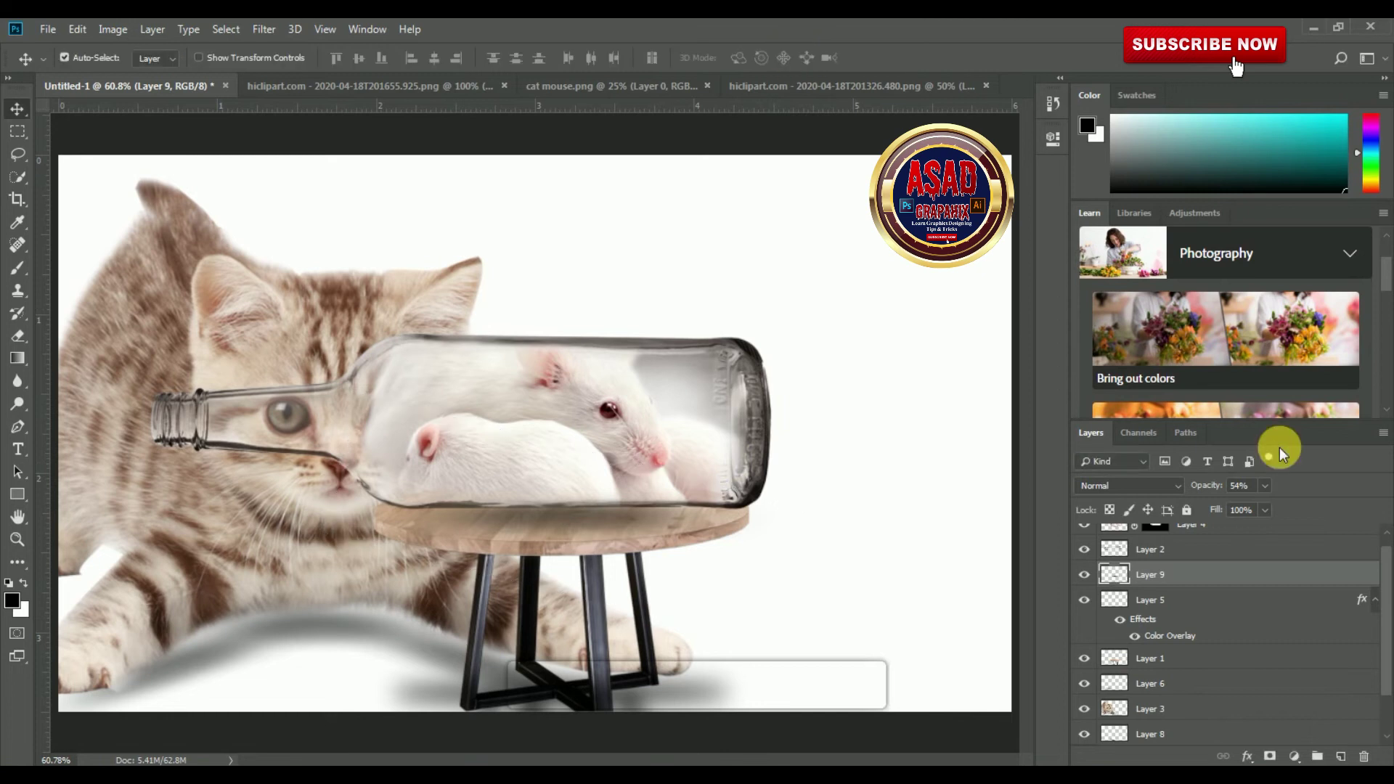
Step: Raise the bottle shadow's opacity to 71% and stretch its width to about 131% with Free Transform
left_click_drag(1274, 507, 1276, 508)
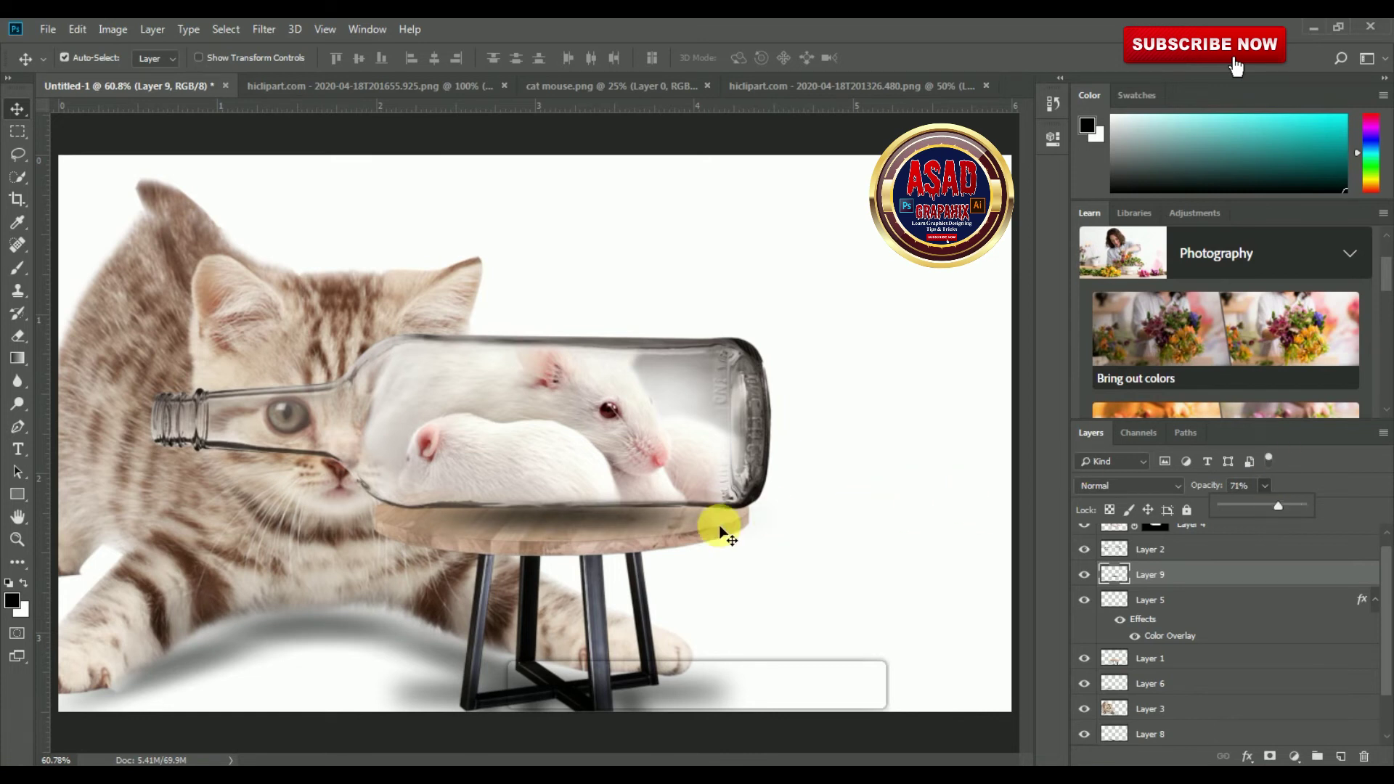
left_click(78, 29)
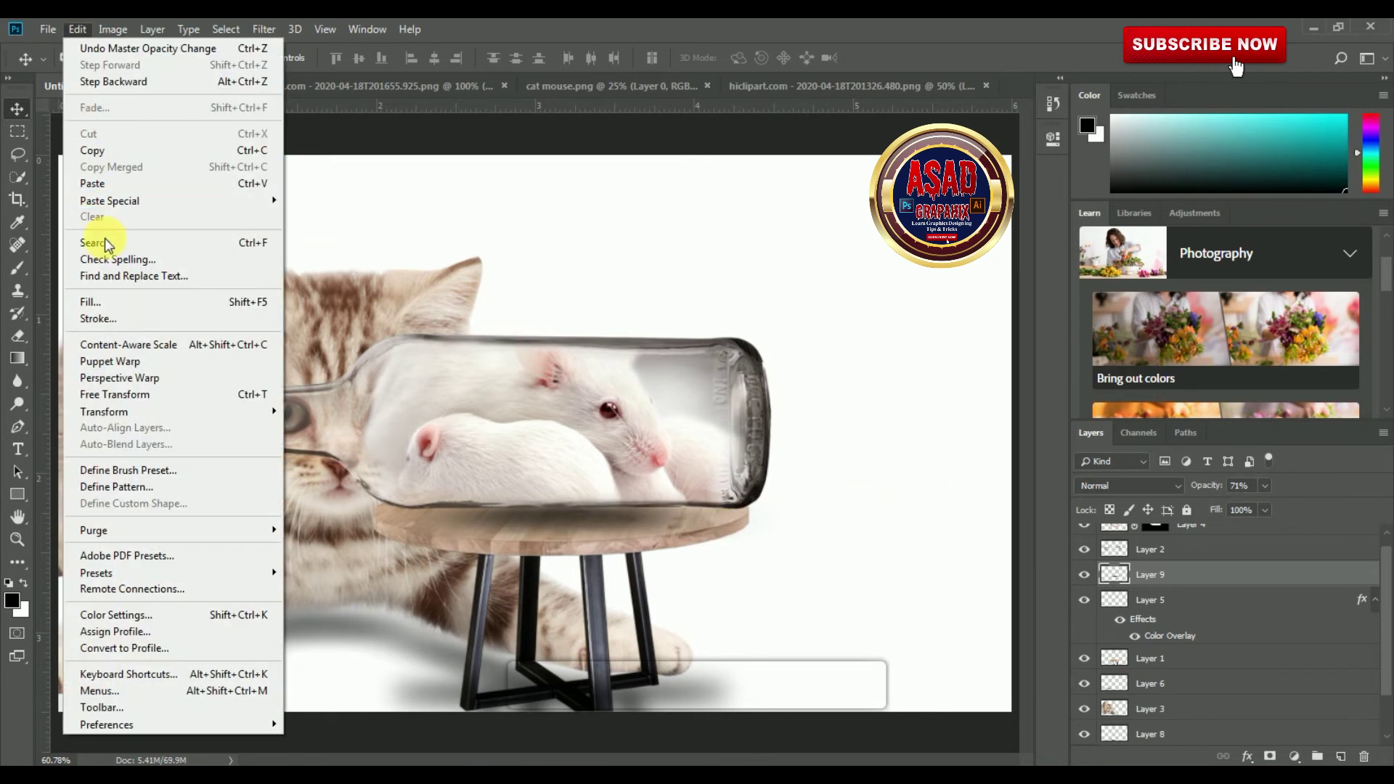
left_click(138, 394)
left_click_drag(816, 518, 877, 521)
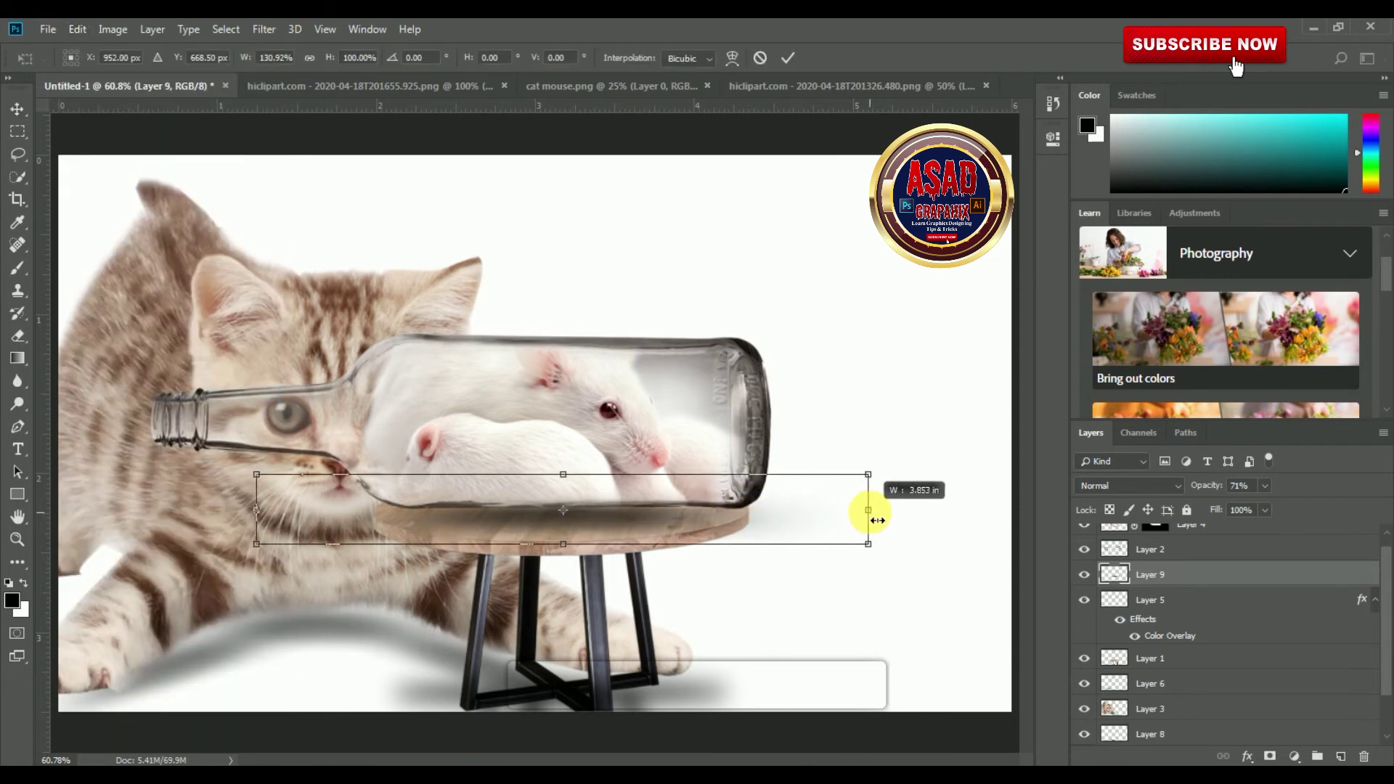
left_click(788, 59)
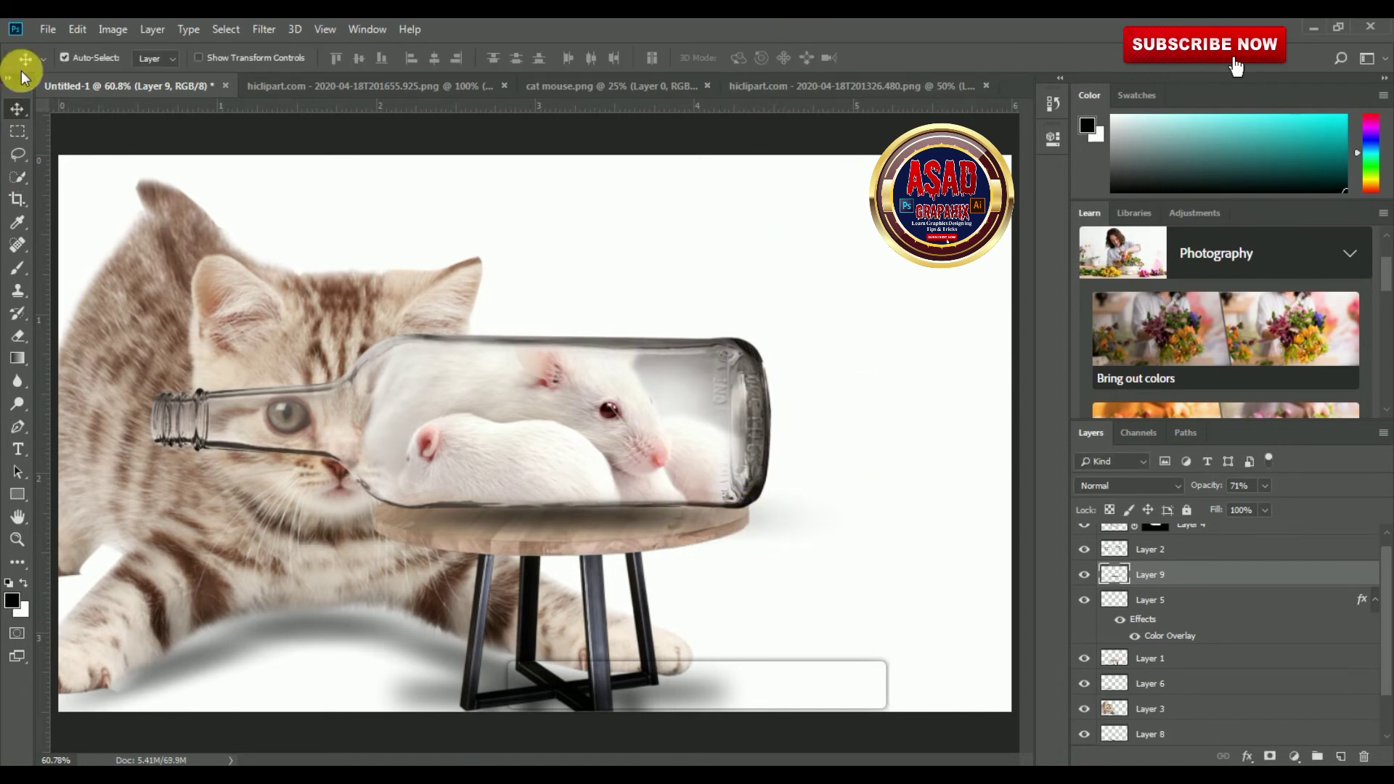
Step: Erase the part of the bottle shadow that spills past the tabletop's right edge
left_click(19, 335)
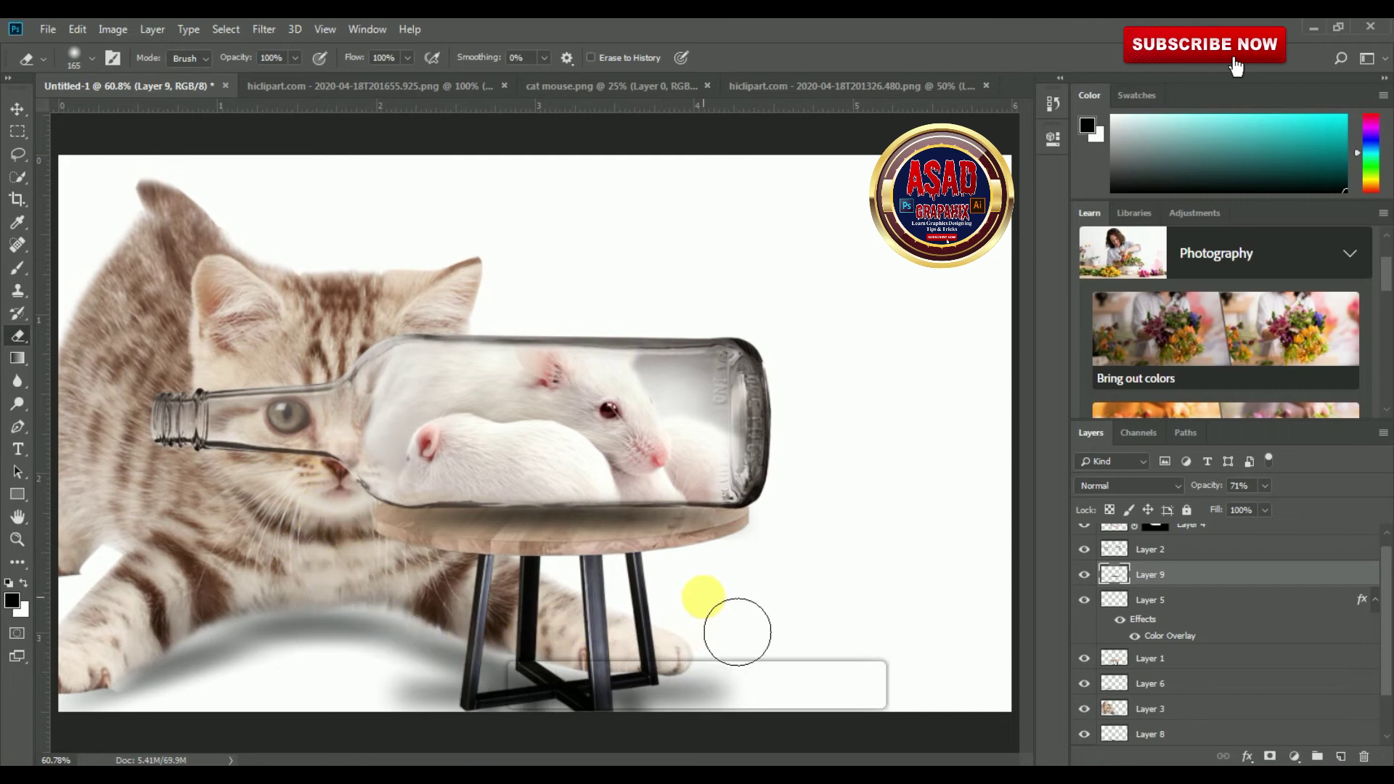
left_click(805, 603)
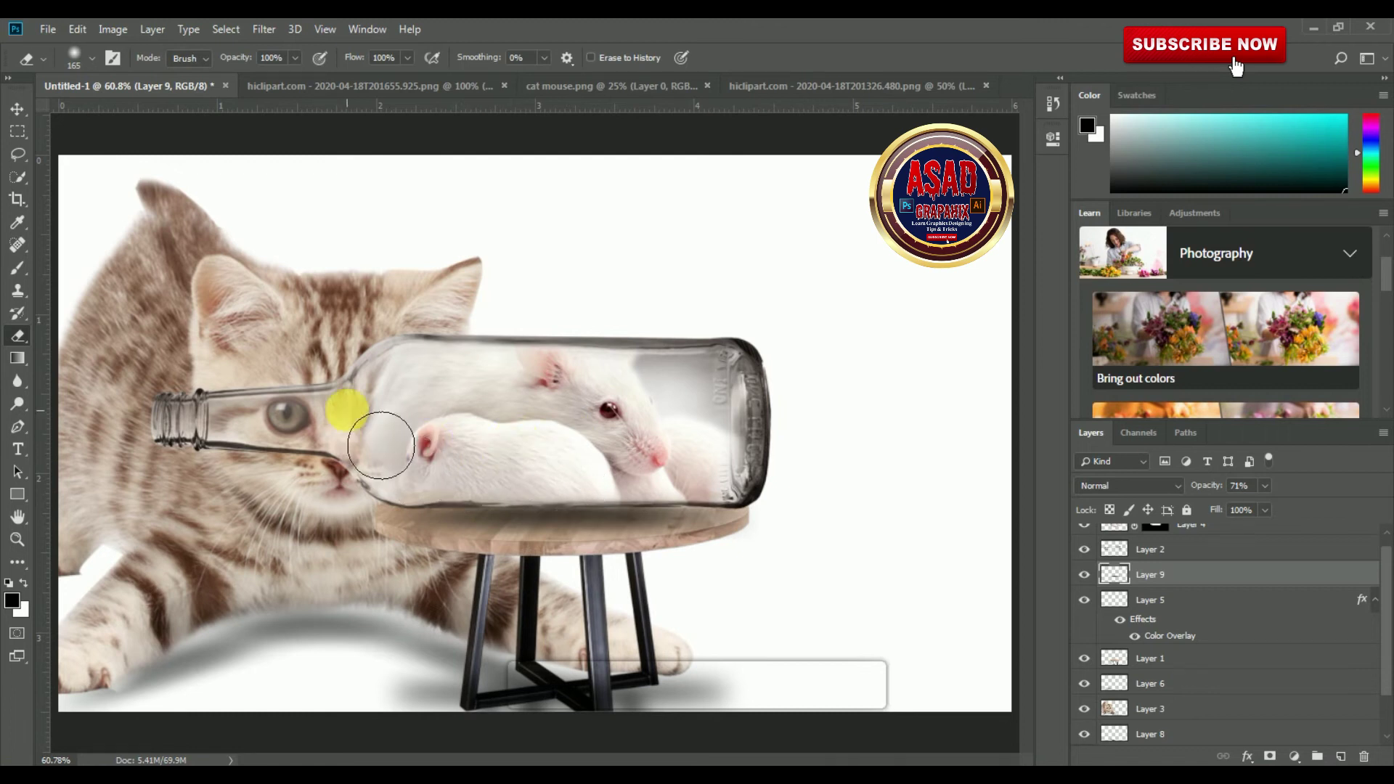
scroll(1197, 619, "up", 1)
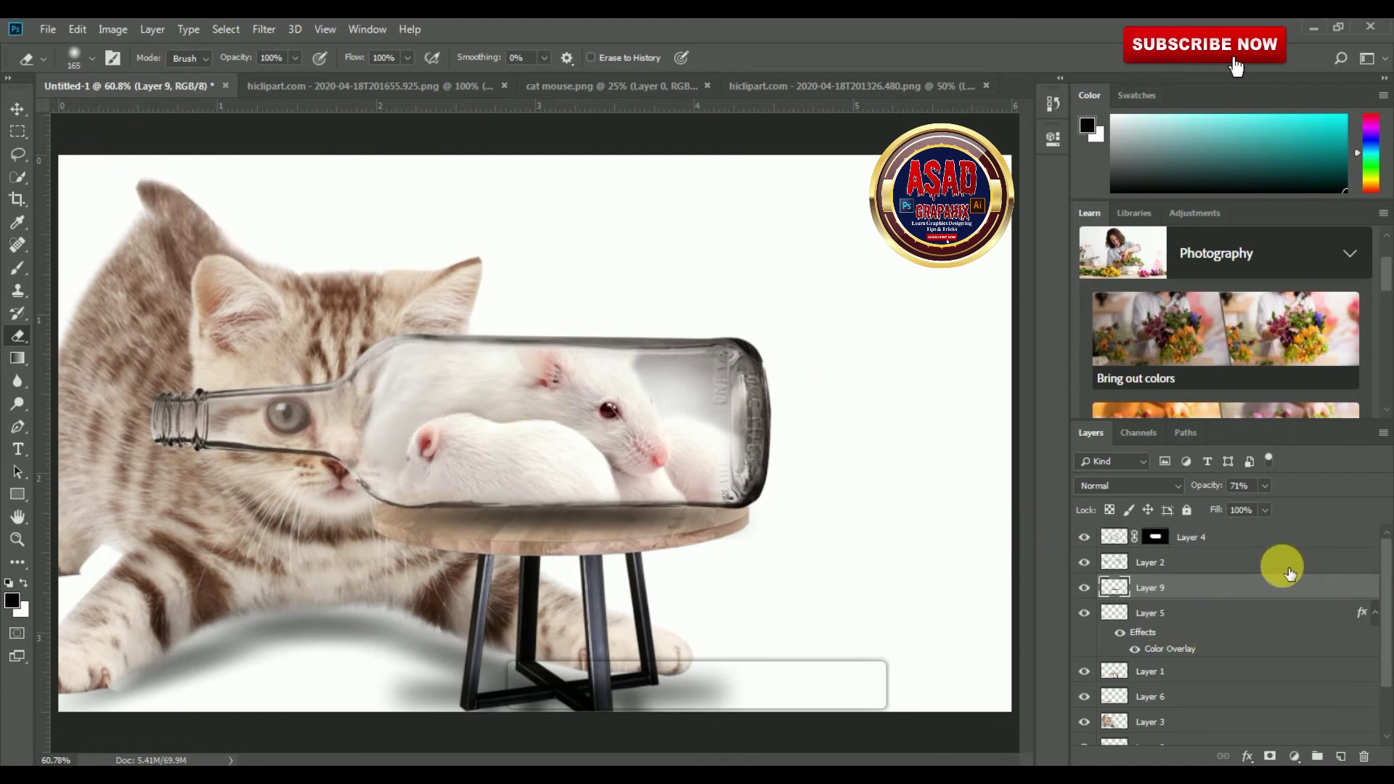
left_click(28, 116)
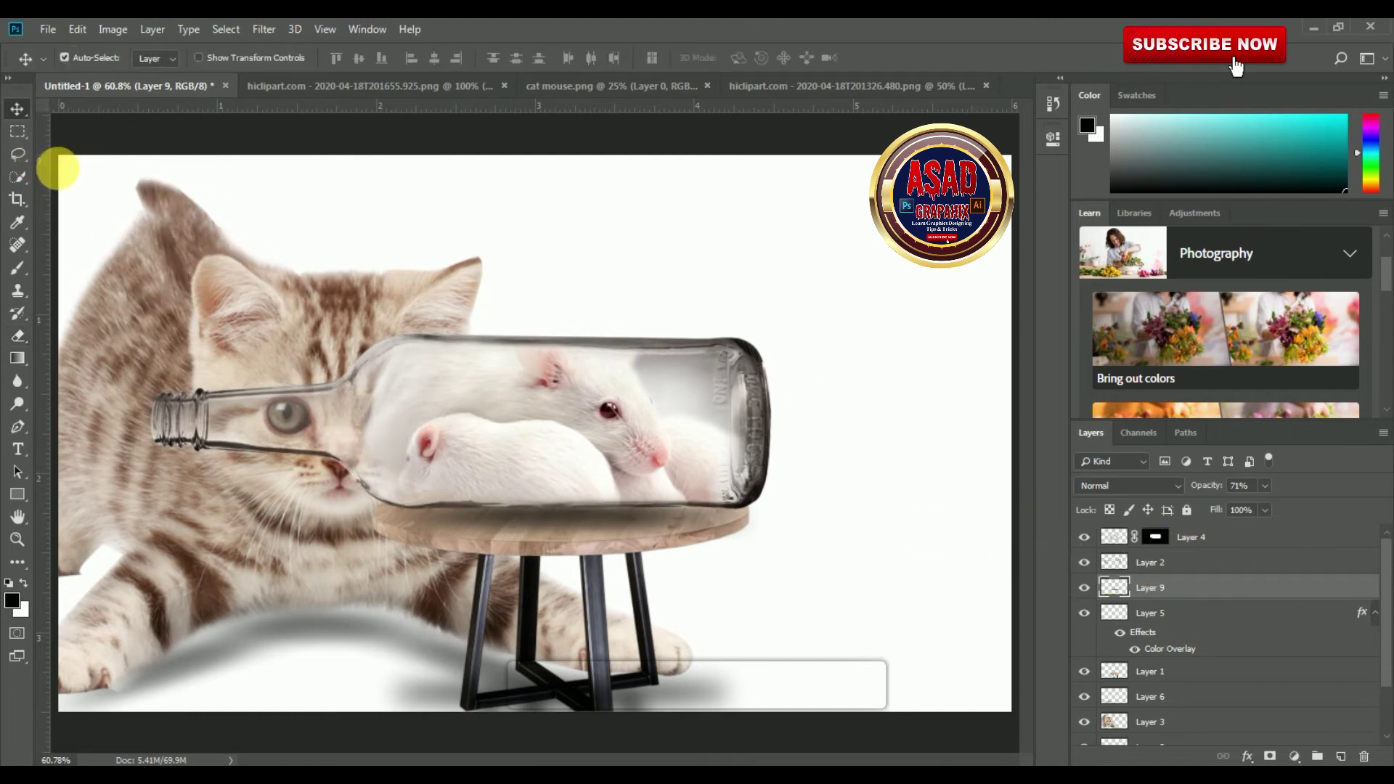
Step: Check what Layer 2, Layer 9, Layer 5 and Layer 1 each contain by hiding and showing them in turn
left_click(290, 318)
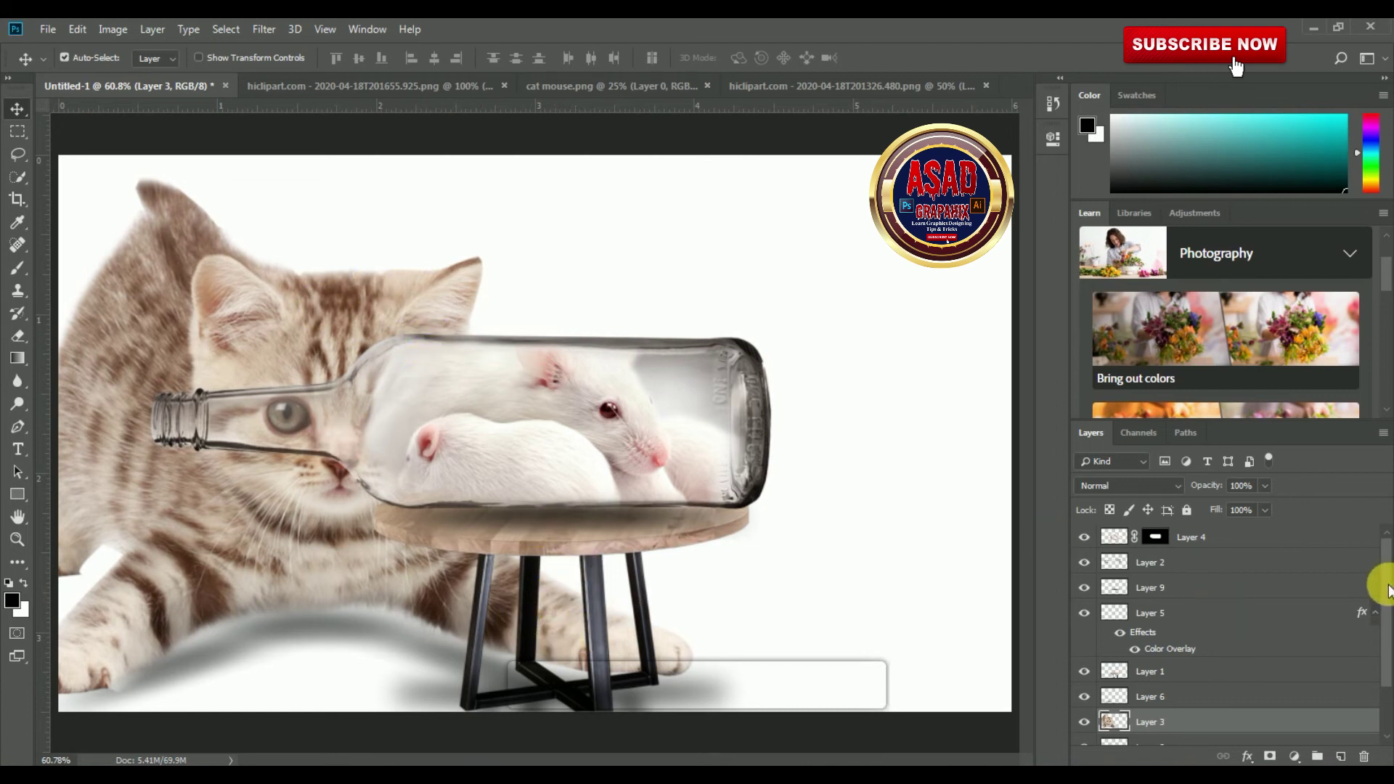
left_click_drag(1387, 588, 1372, 668)
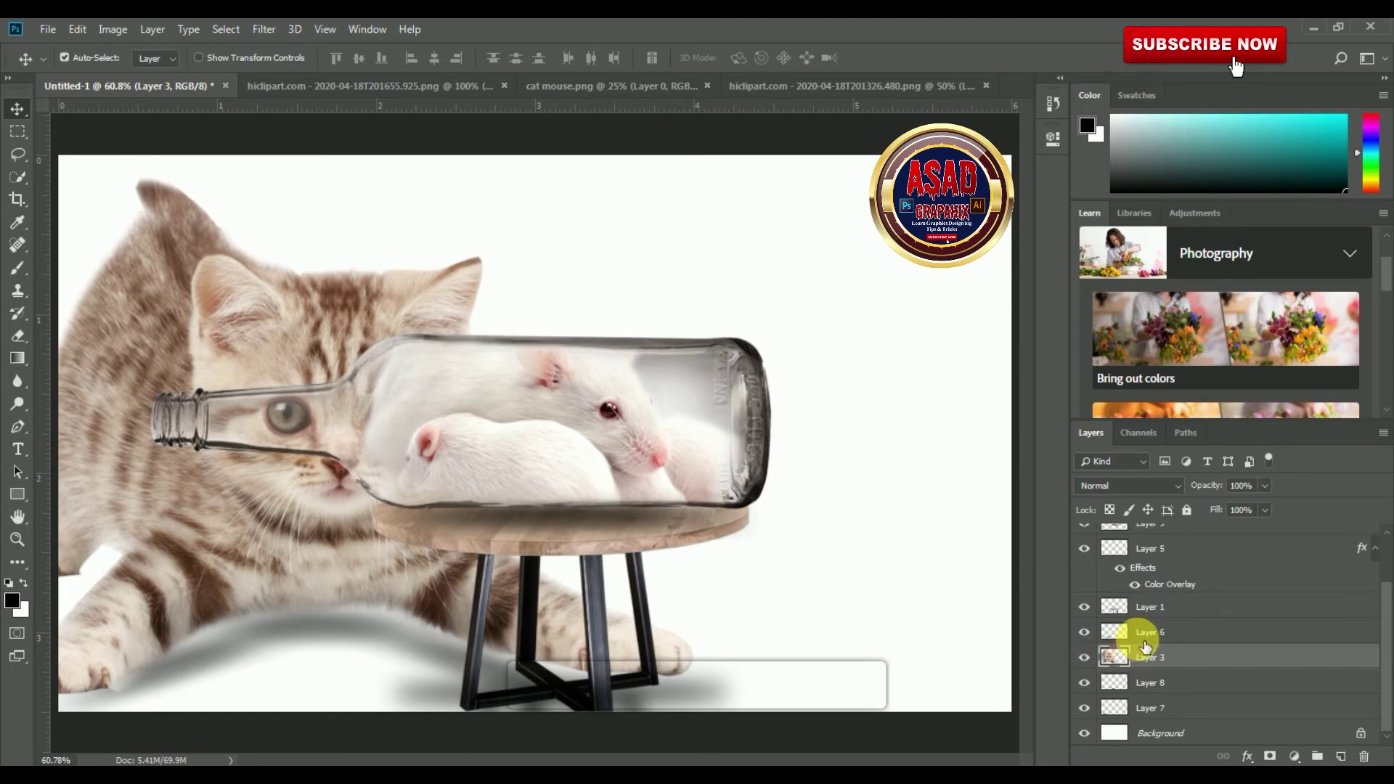
scroll(1132, 644, "up", 2)
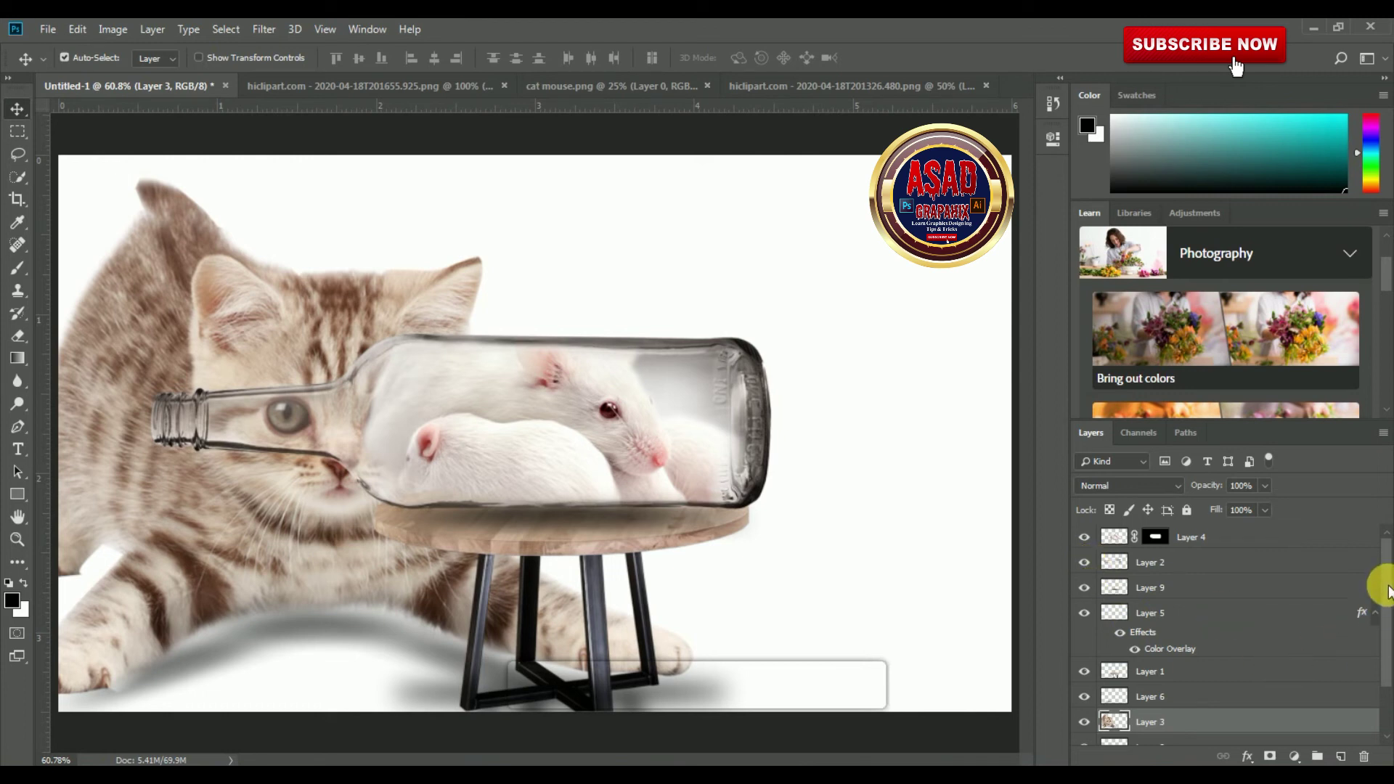
mouse_move(1383, 584)
left_mouse_down()
mouse_move(1377, 565)
mouse_move(1379, 622)
mouse_move(1380, 573)
left_mouse_up()
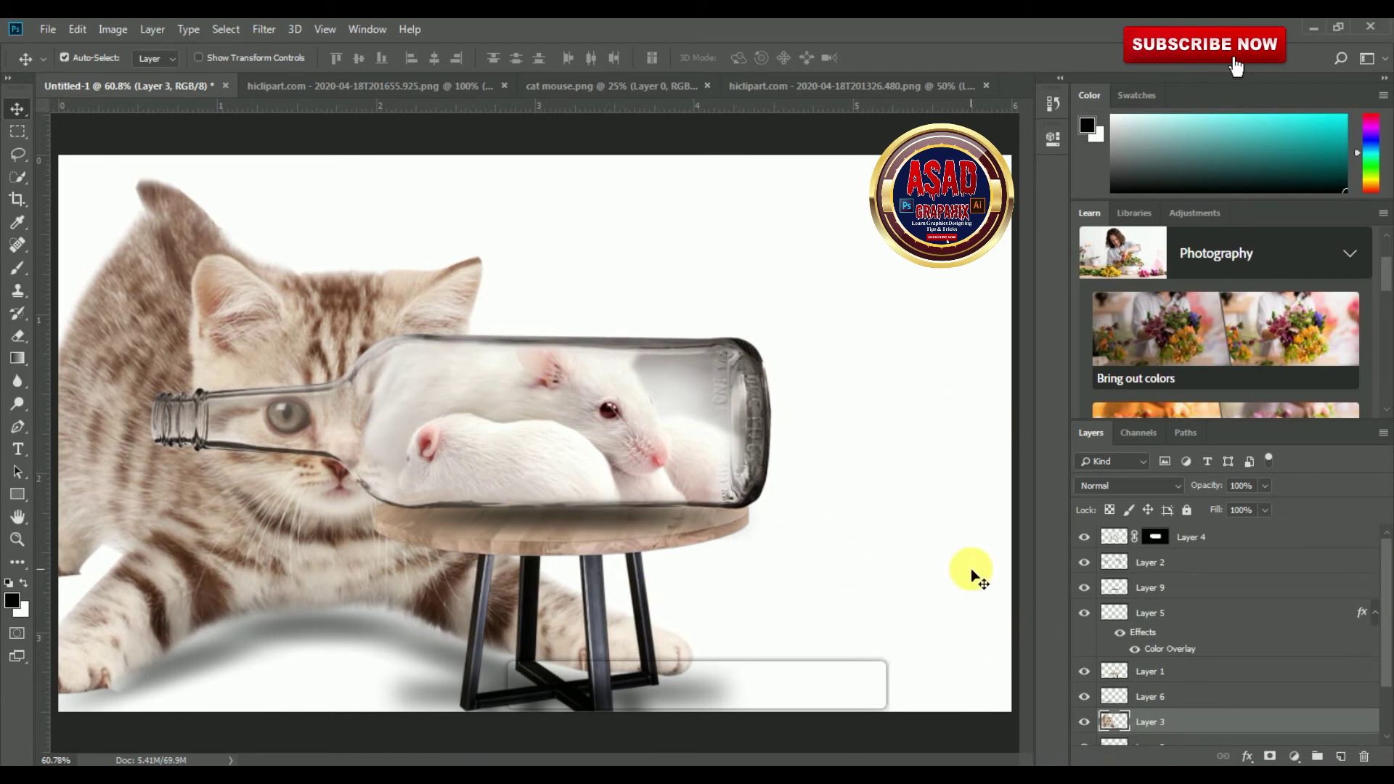
left_click(1083, 560)
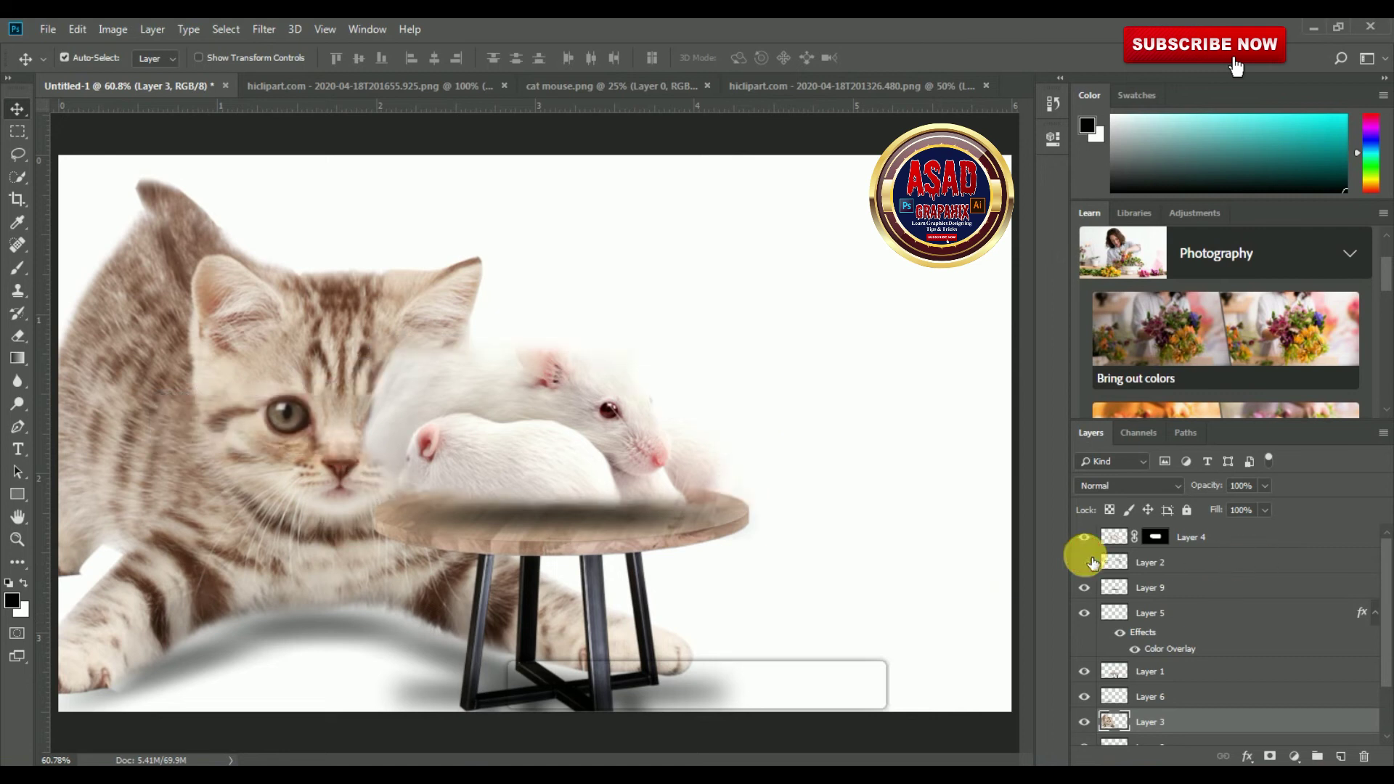
left_click(1083, 560)
left_click(1085, 588)
left_click(1084, 588)
left_click(1086, 612)
left_click(1086, 613)
left_click(1083, 672)
left_click(1083, 671)
Step: Check Layer 6 by hiding and showing it, and select the layers from Layer 2 through Layer 1
left_click(1154, 561)
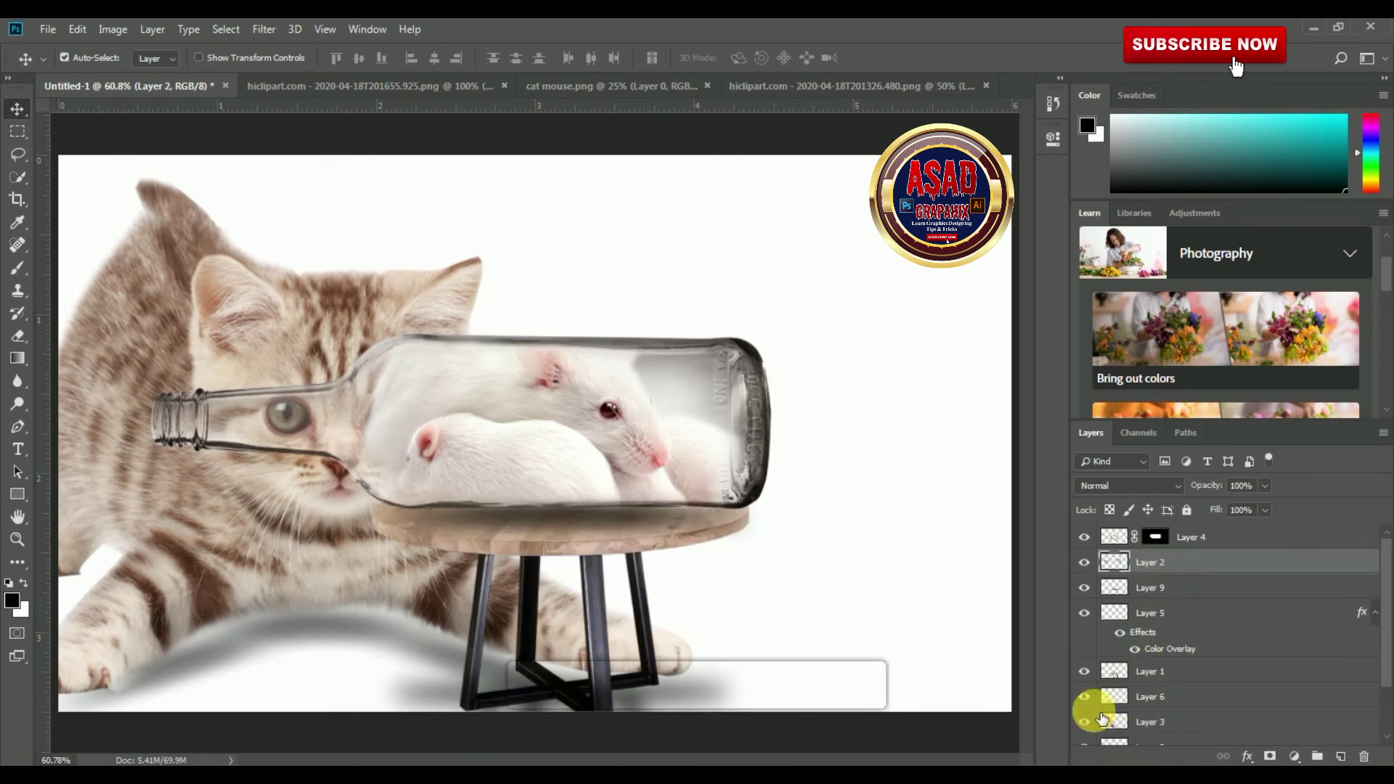
left_click(1083, 697)
left_click(1084, 697)
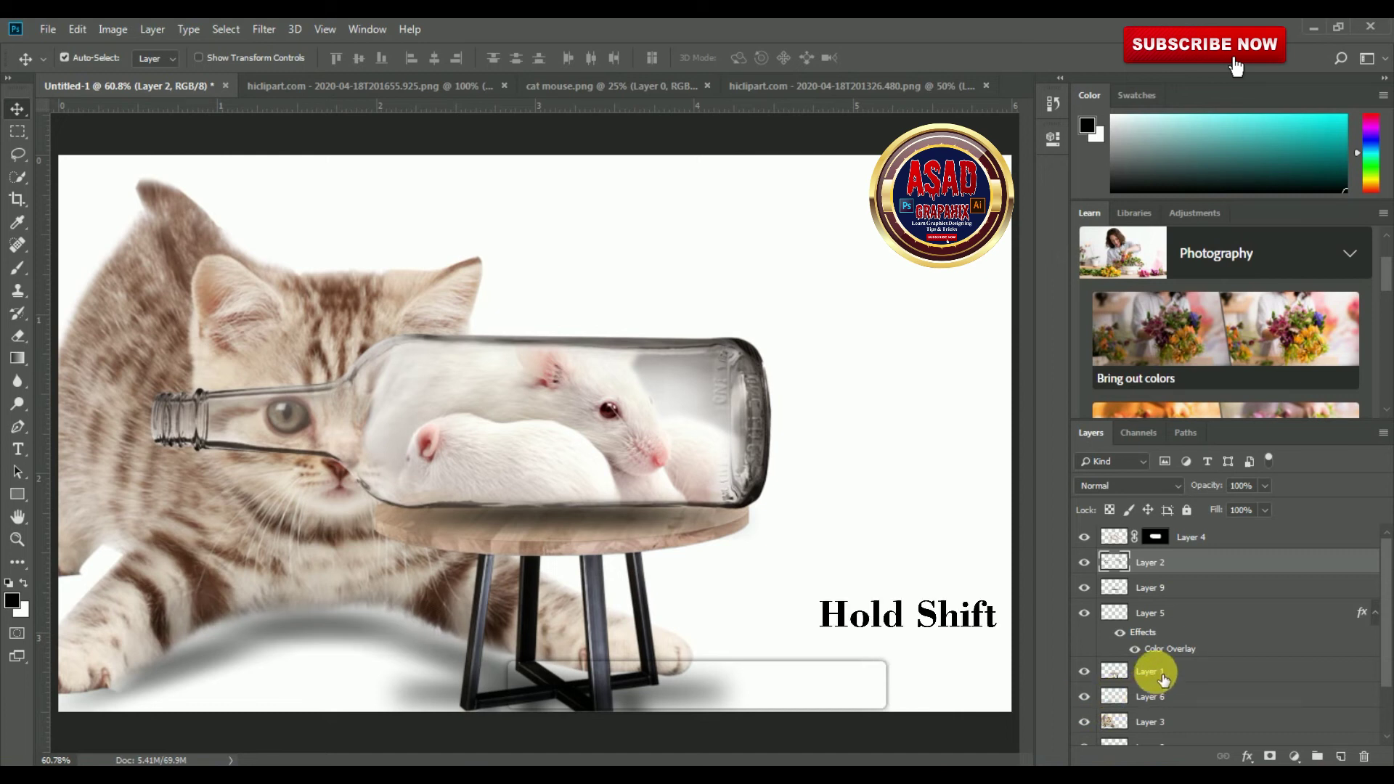
left_click(1152, 670, "shift")
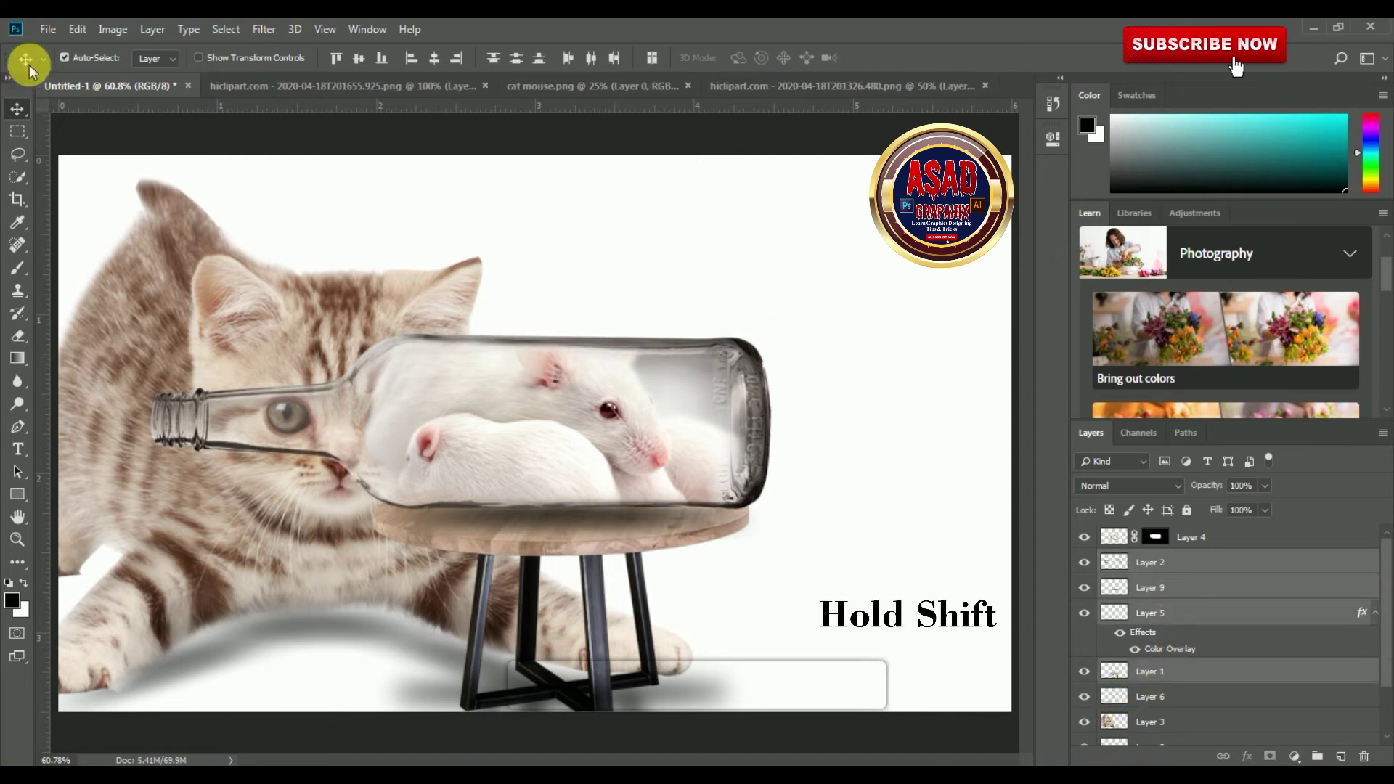
left_click(77, 29)
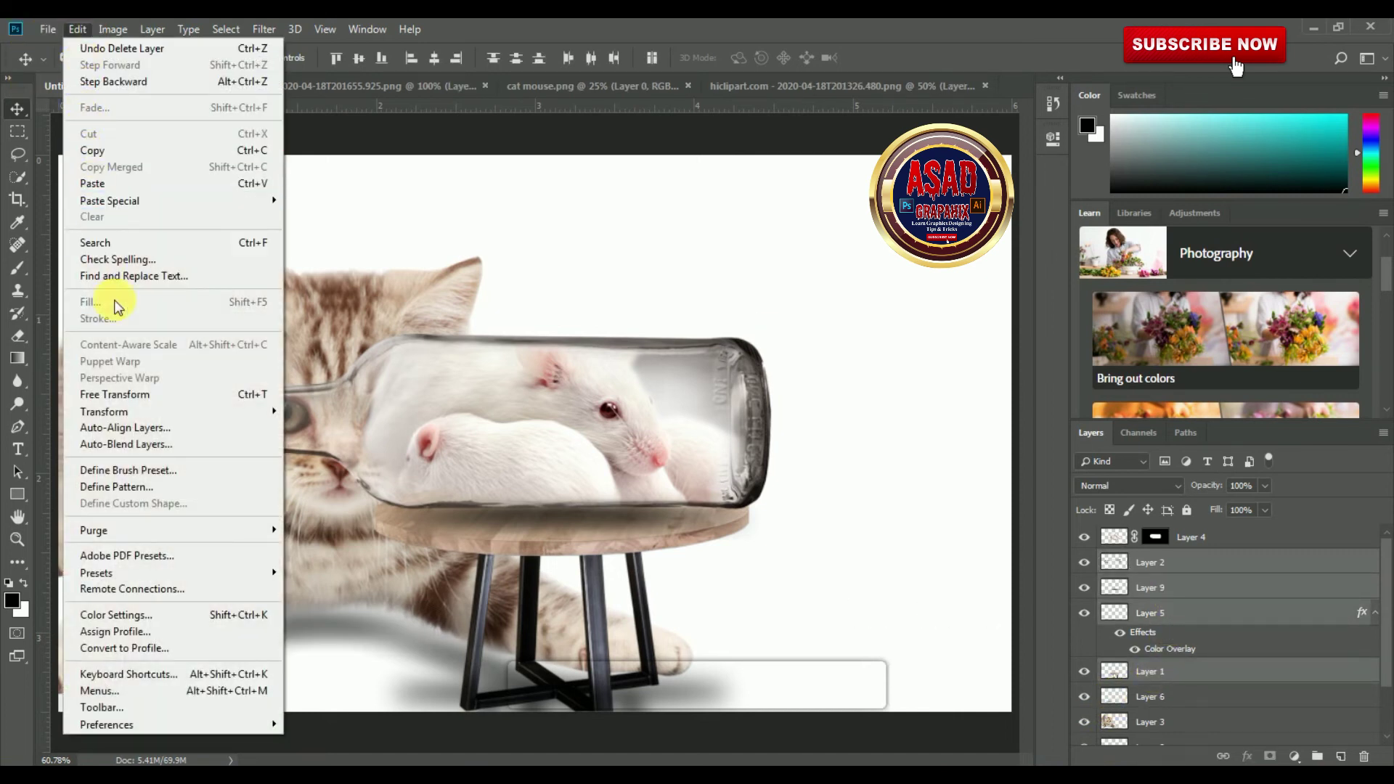
left_click(138, 395)
left_click_drag(537, 412, 652, 423)
key("ctrl+z")
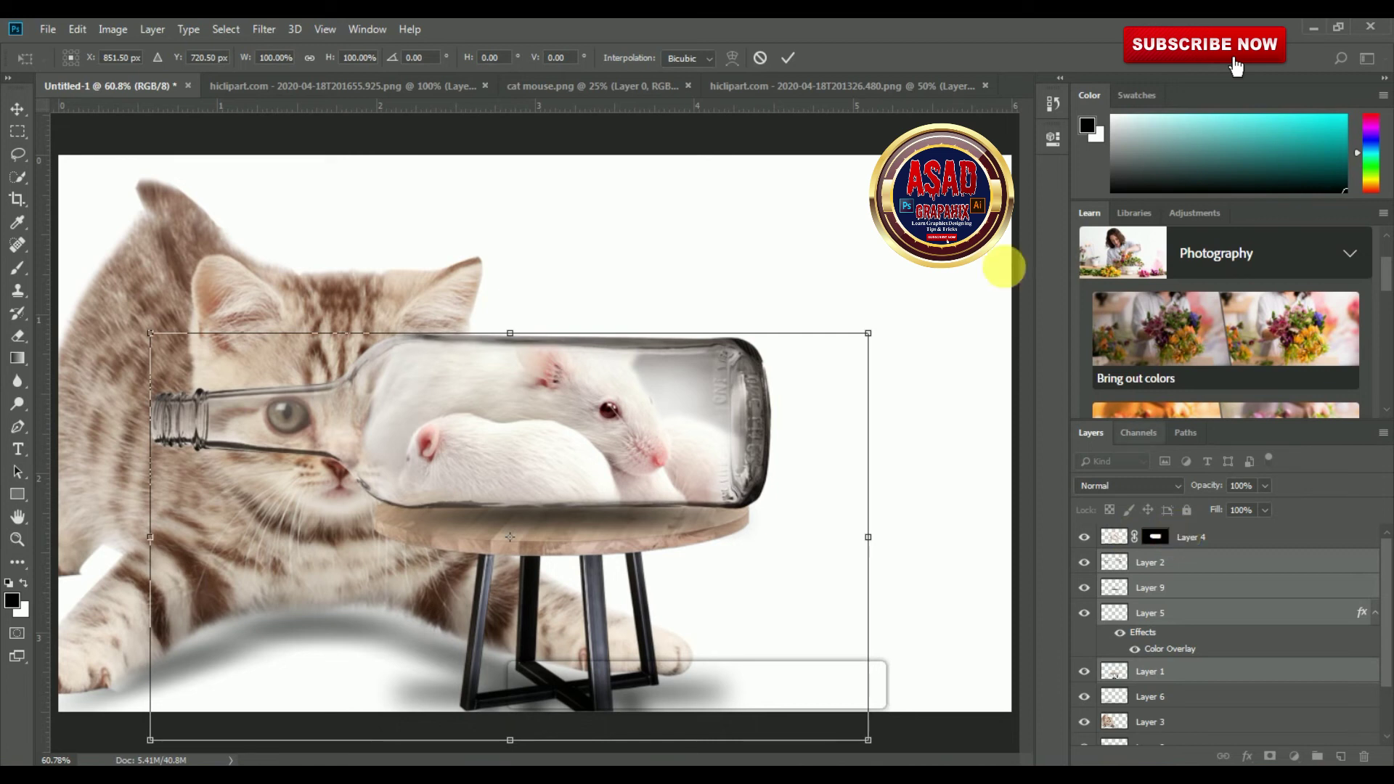
left_click(787, 58)
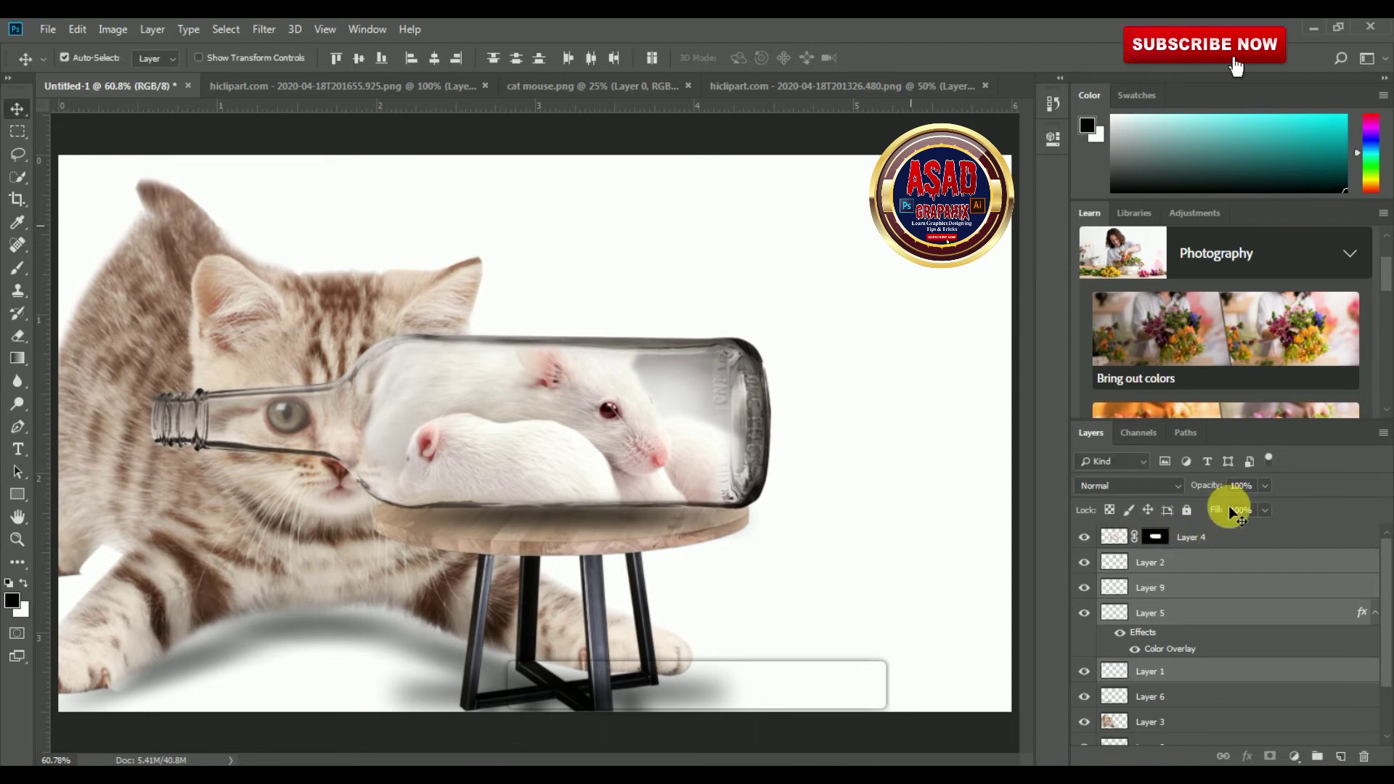
Step: Add Layer 4 to the selection and move the bottle, mice, table and their shadows right with Free Transform, uncovering more of the kitten's face
left_click(1258, 545, "ctrl")
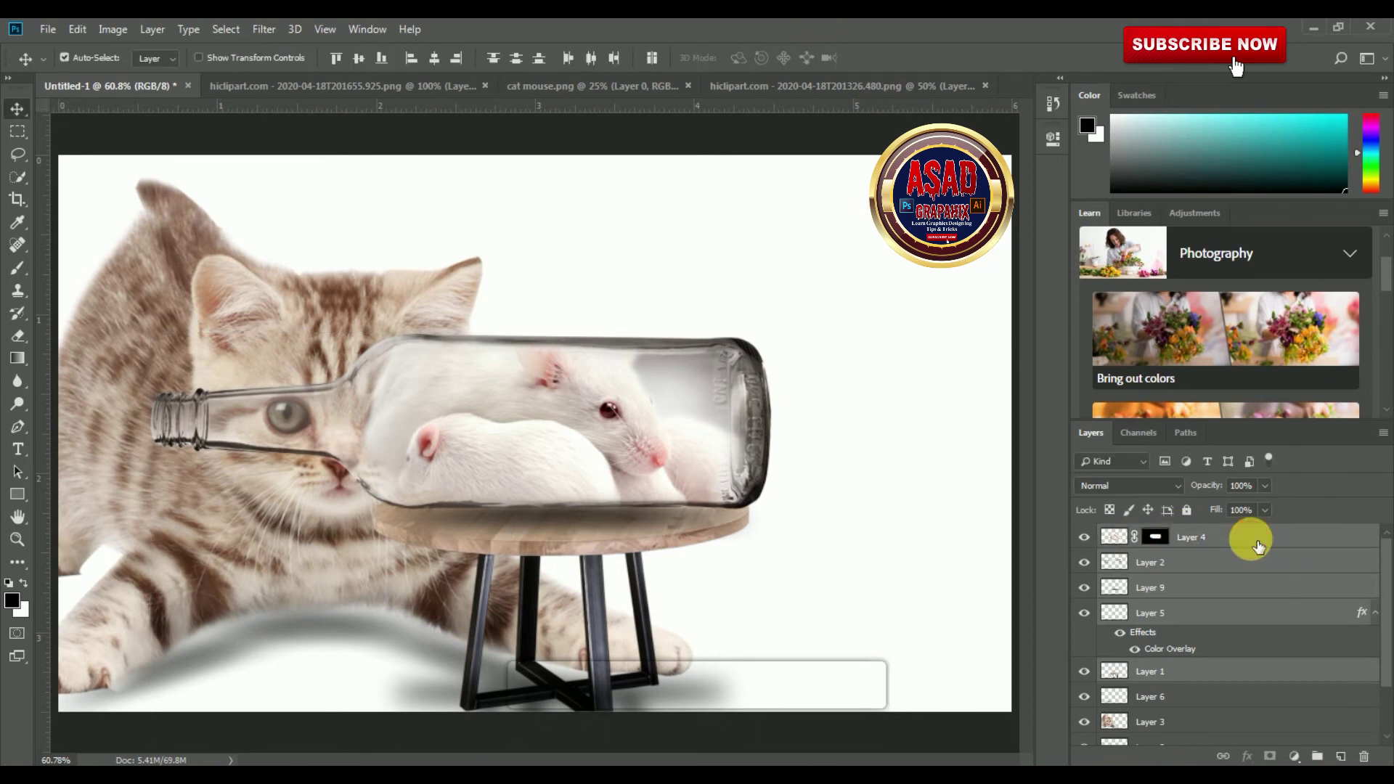
left_click(77, 29)
left_click(115, 393)
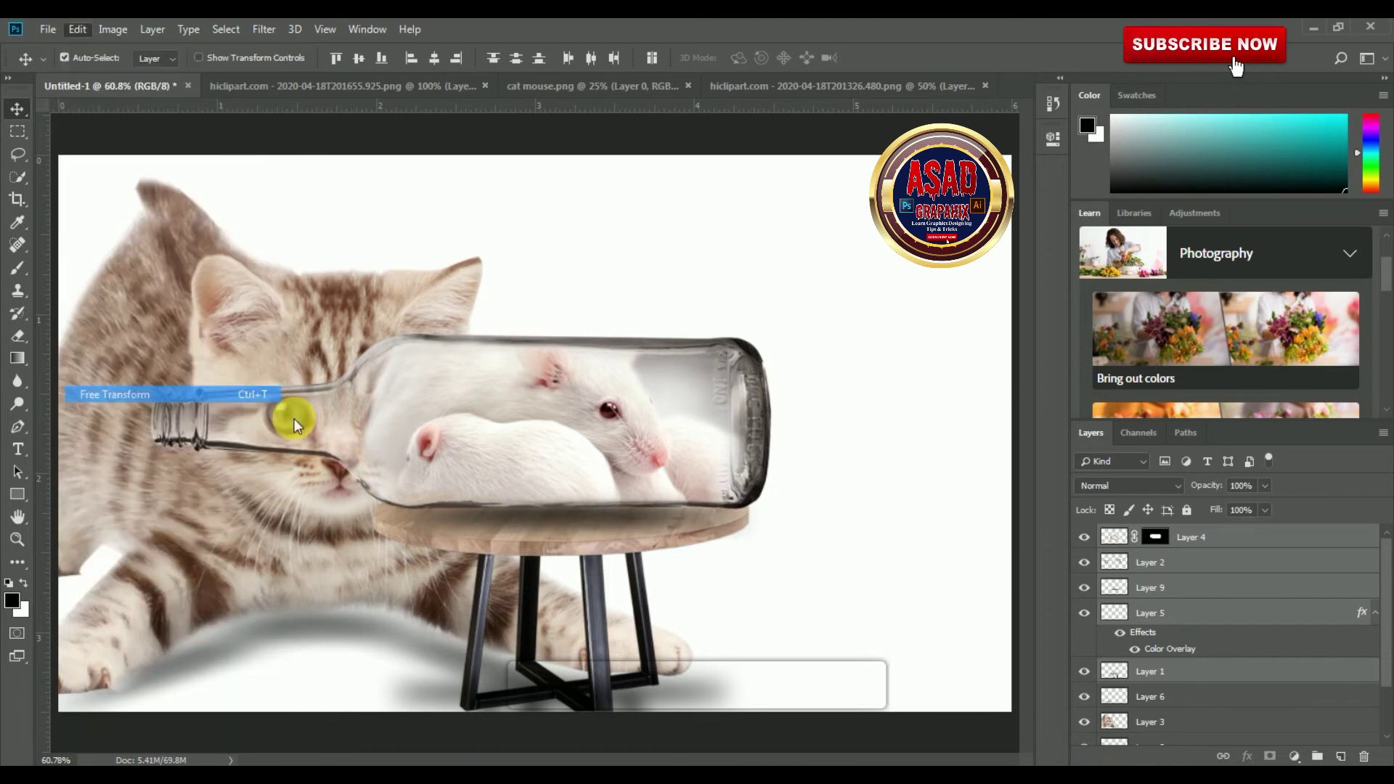
left_click_drag(505, 413, 656, 418)
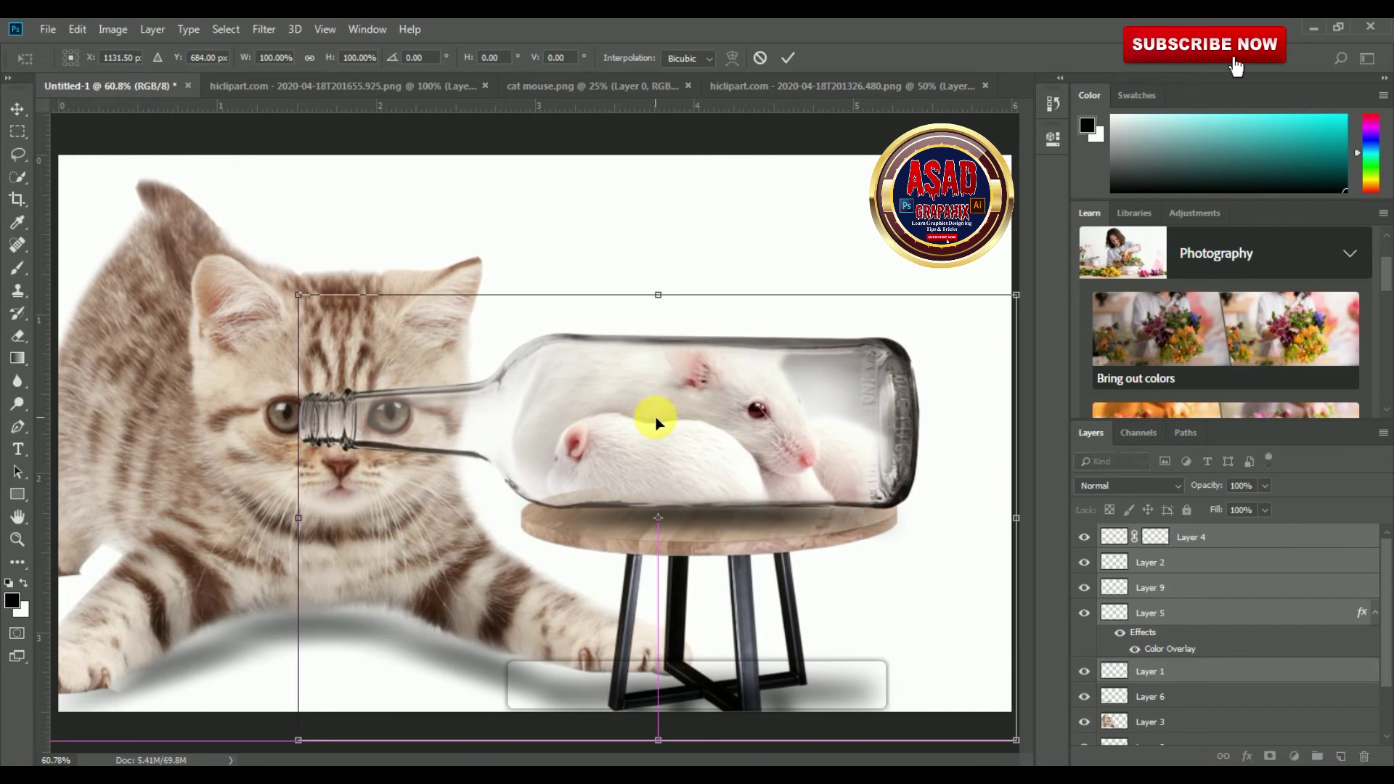
left_click(788, 57)
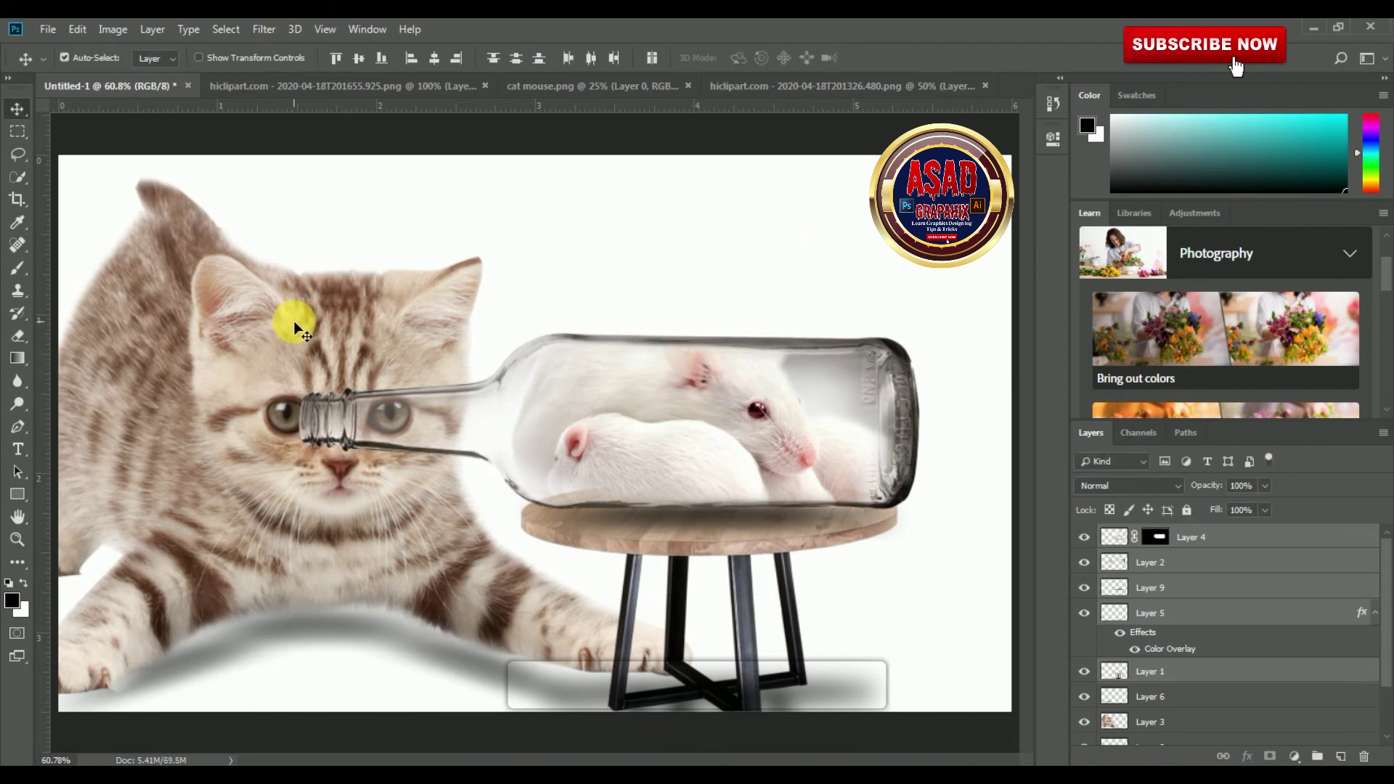
Step: Check what Layer 1 contains by hiding and showing it
left_click(279, 630)
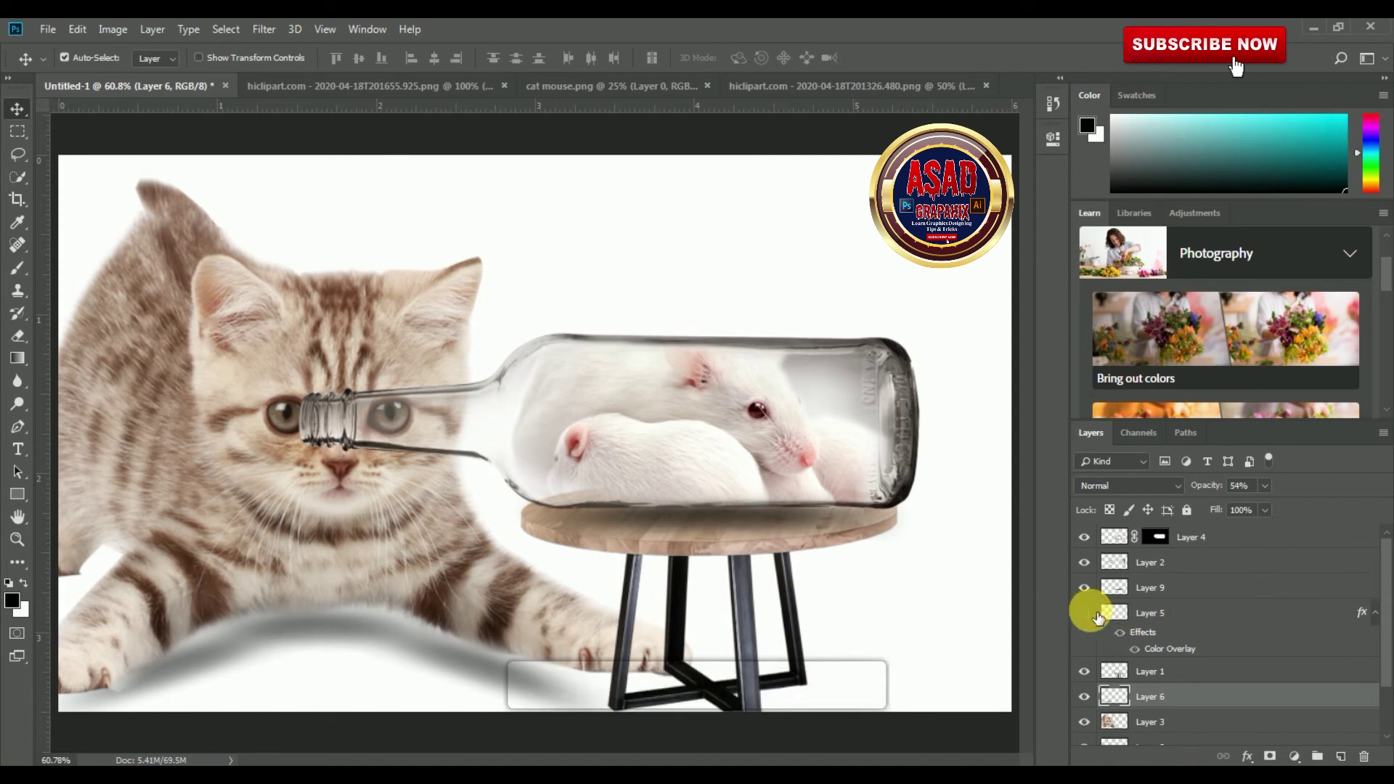
left_click(1088, 673)
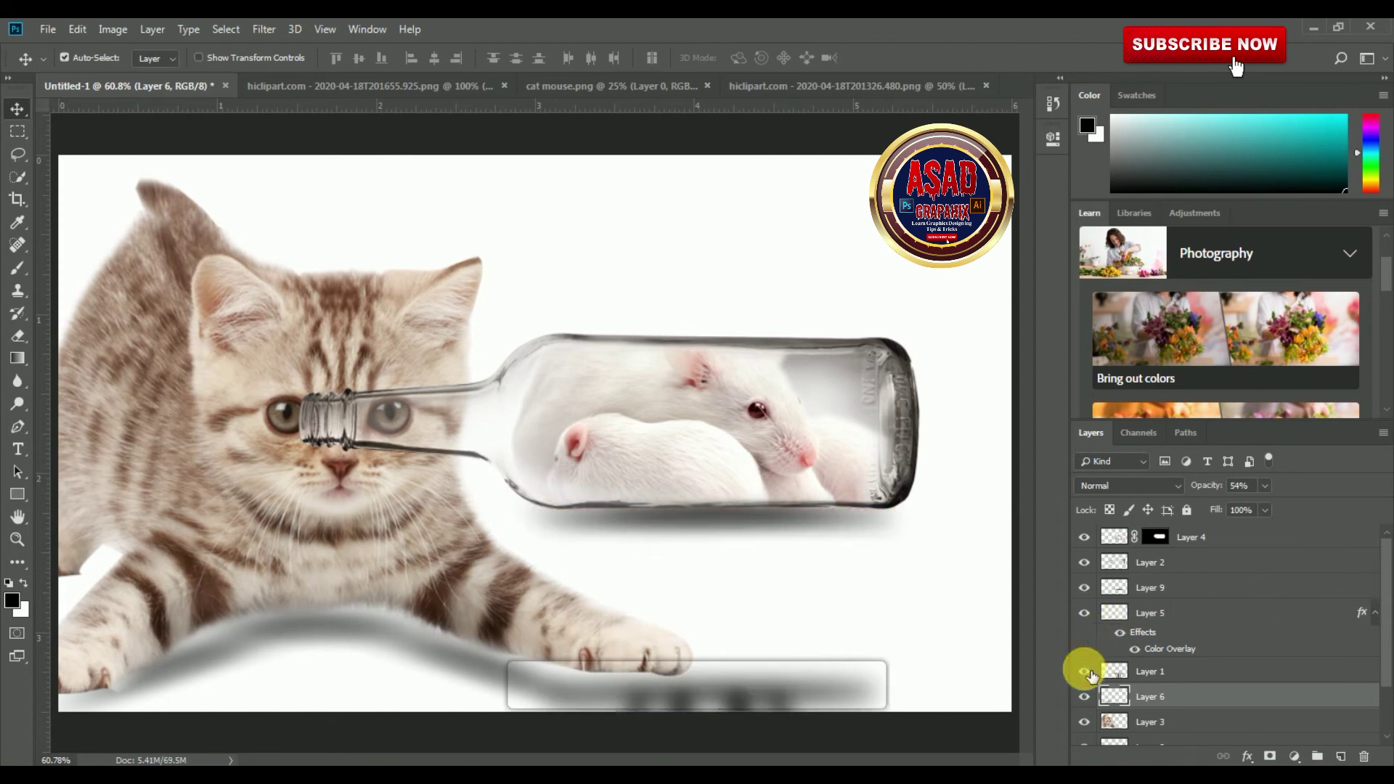
left_click(1084, 672)
Step: Try moving Layer 3, Layer 8 and Layer 7 right with Free Transform, and undo the move
scroll(1376, 639, "down", 3)
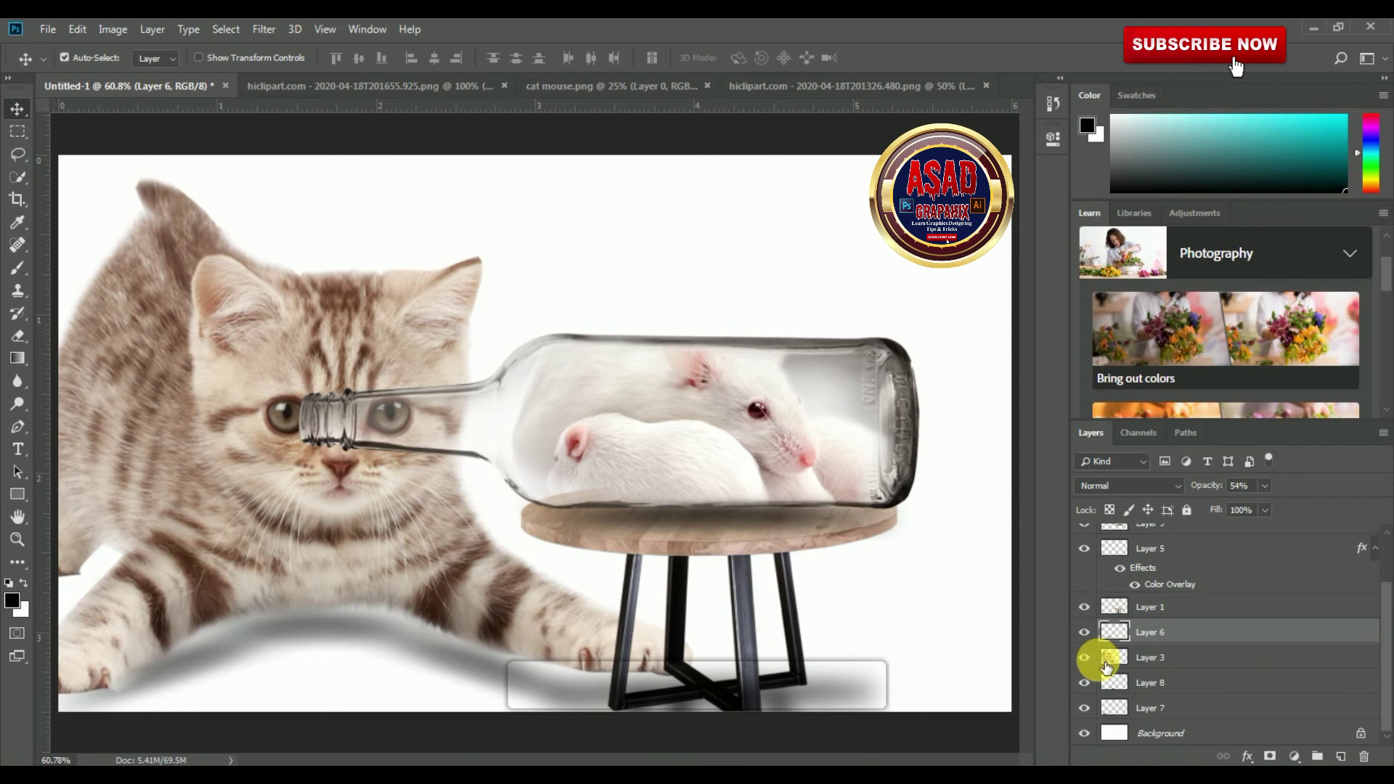
left_click(1158, 657)
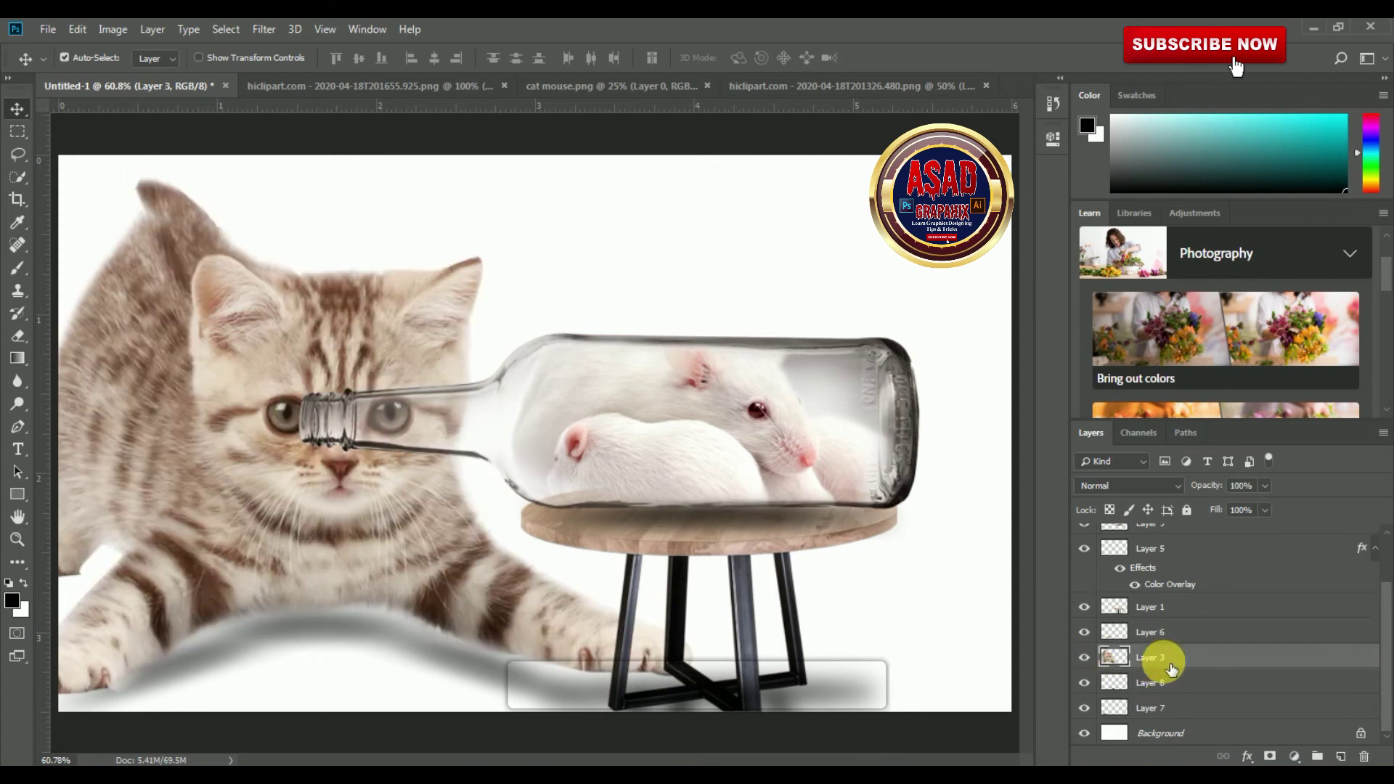
left_click(1159, 715, "shift")
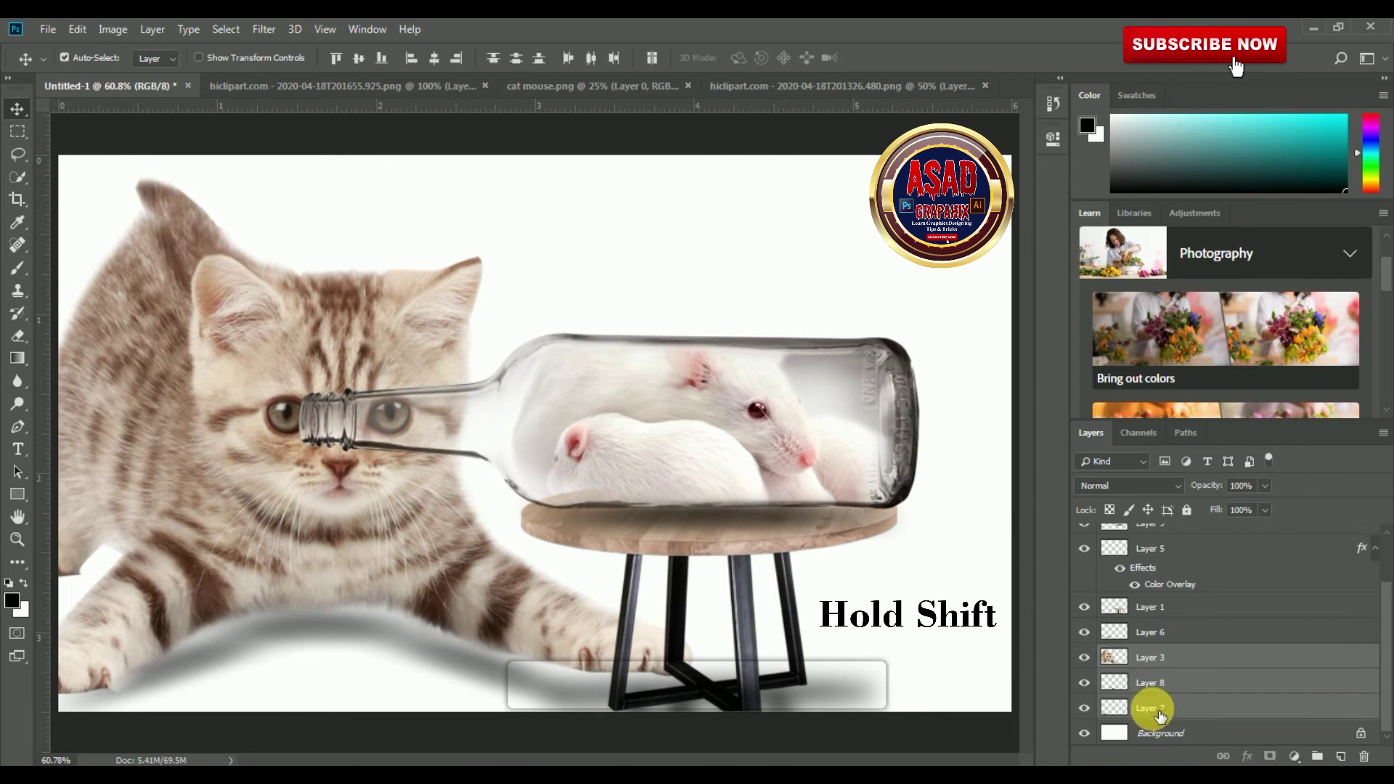
left_click(75, 31)
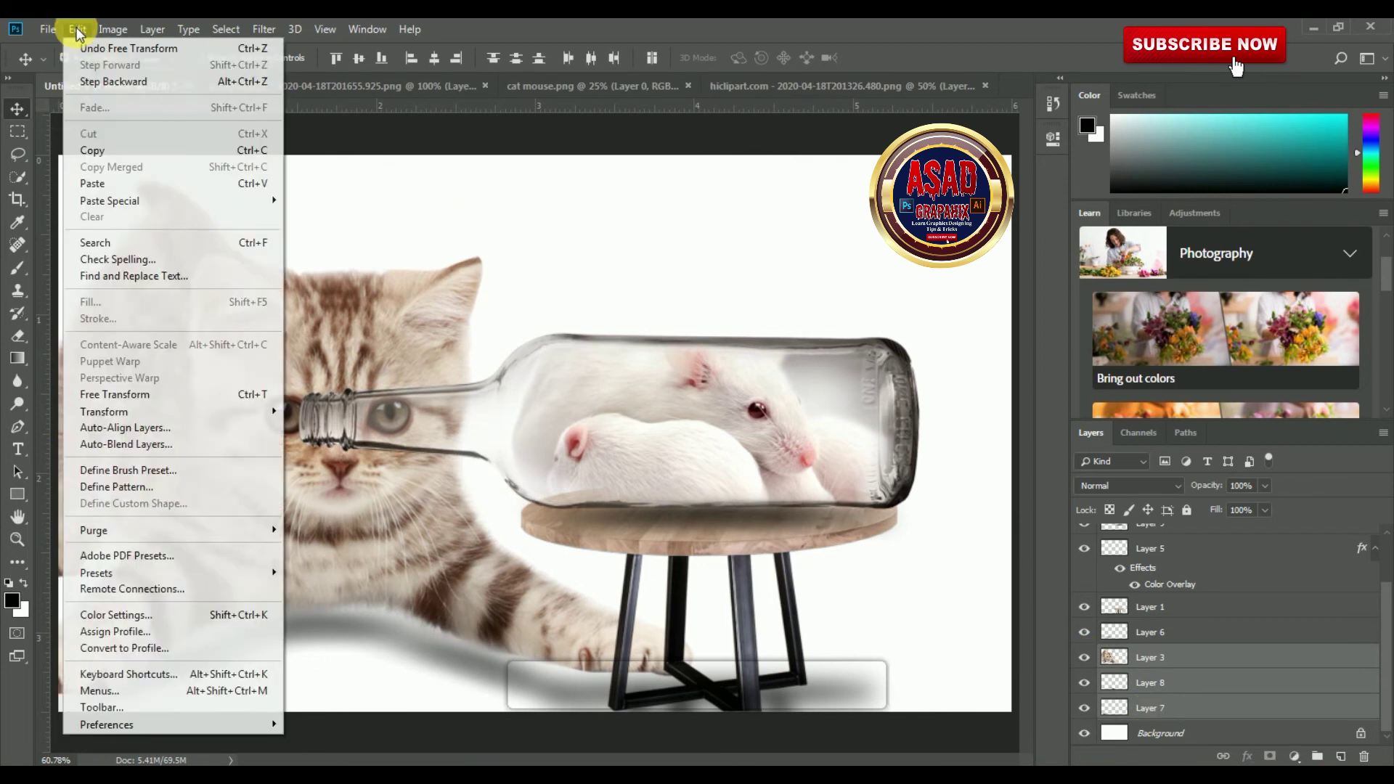
left_click(128, 395)
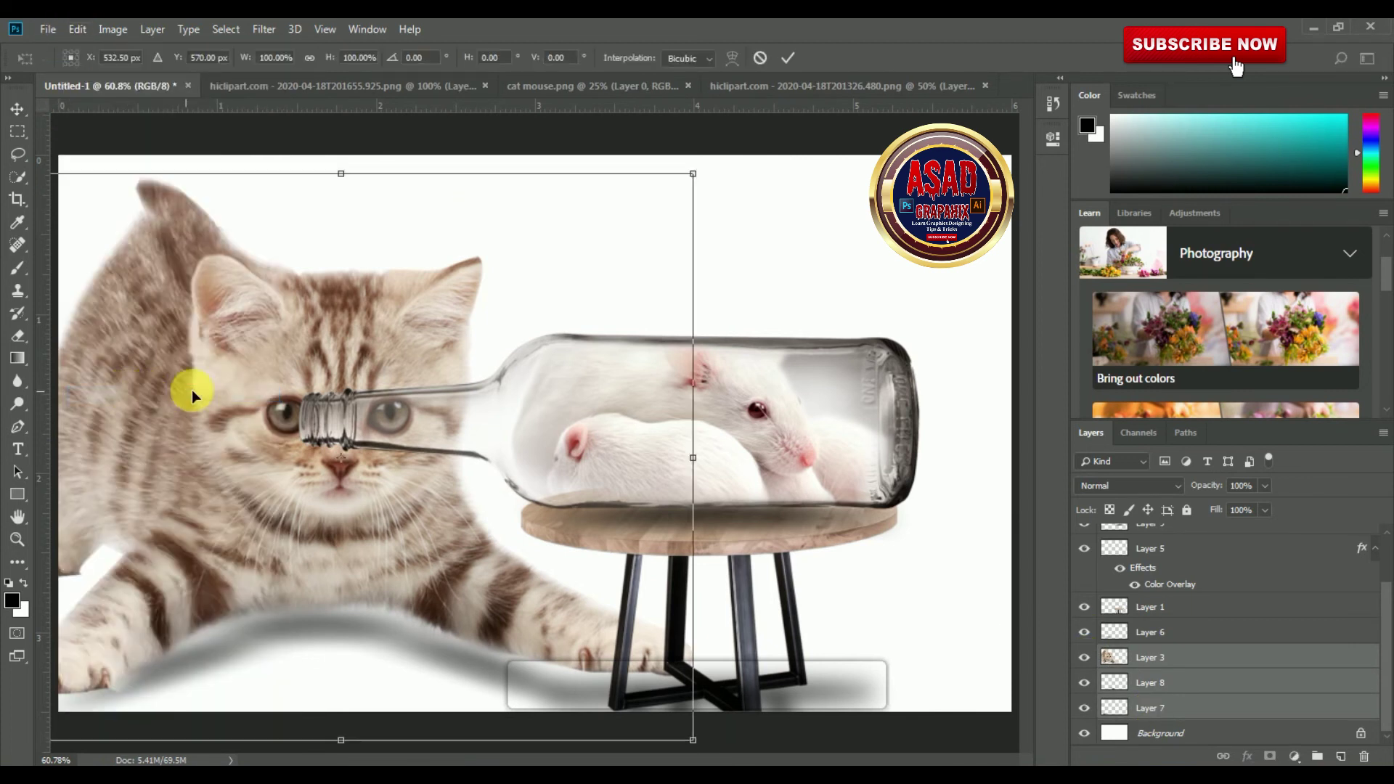
left_click_drag(288, 323, 324, 324)
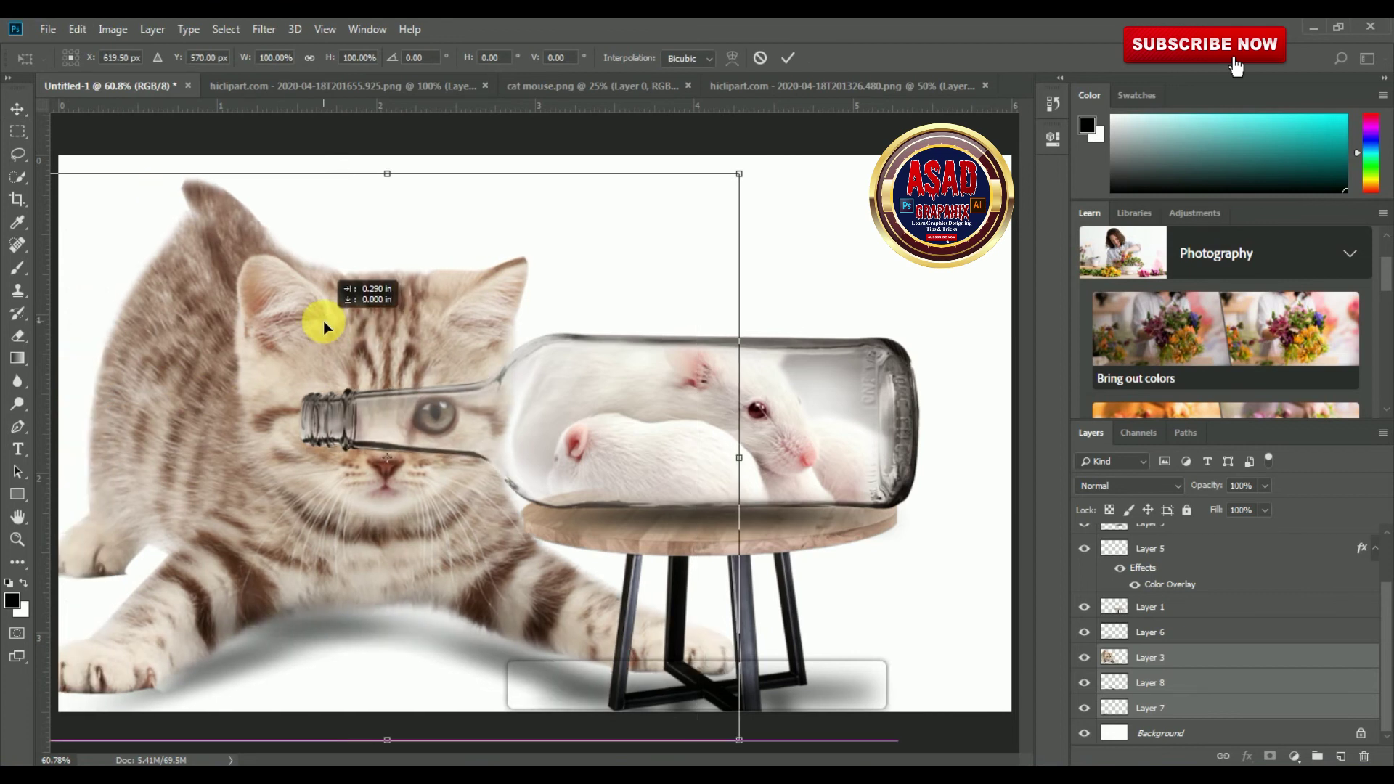
key("ctrl+z")
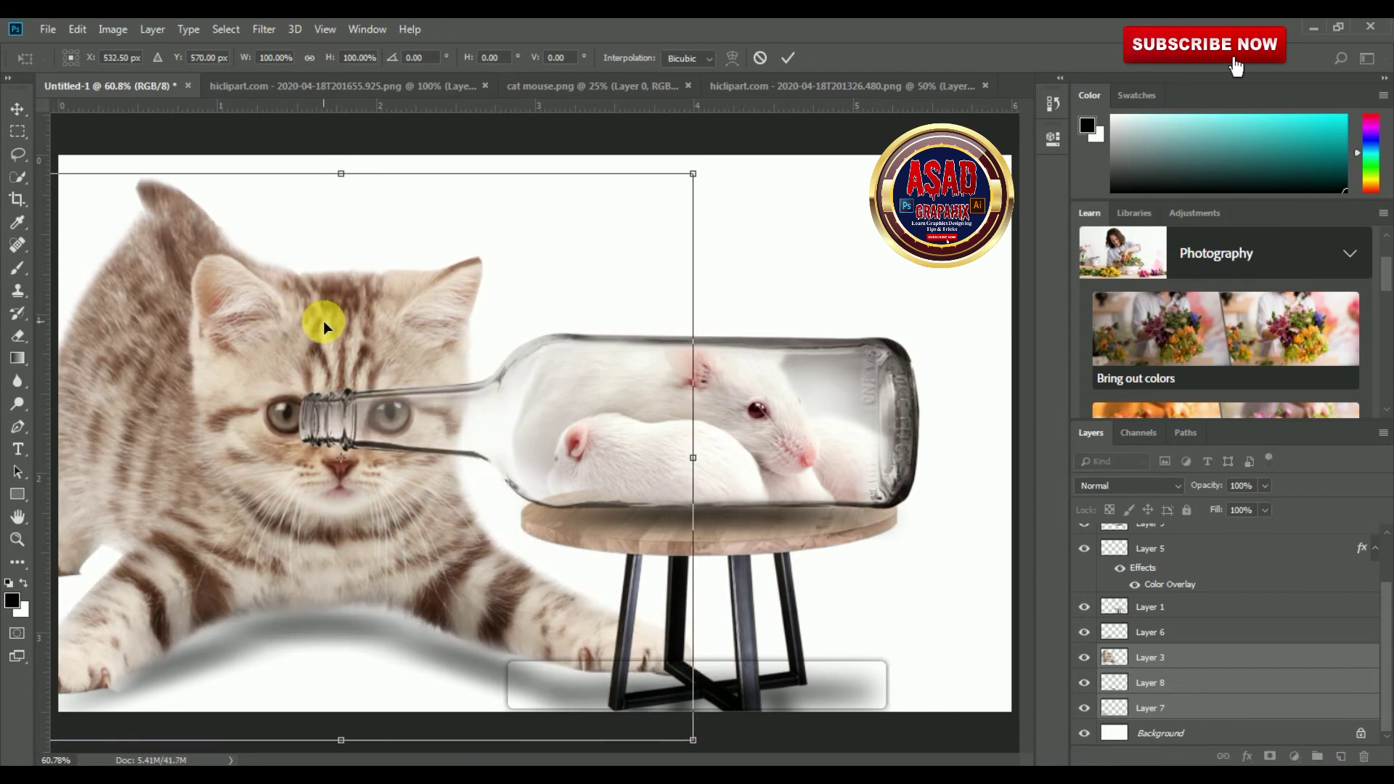
left_click(786, 56)
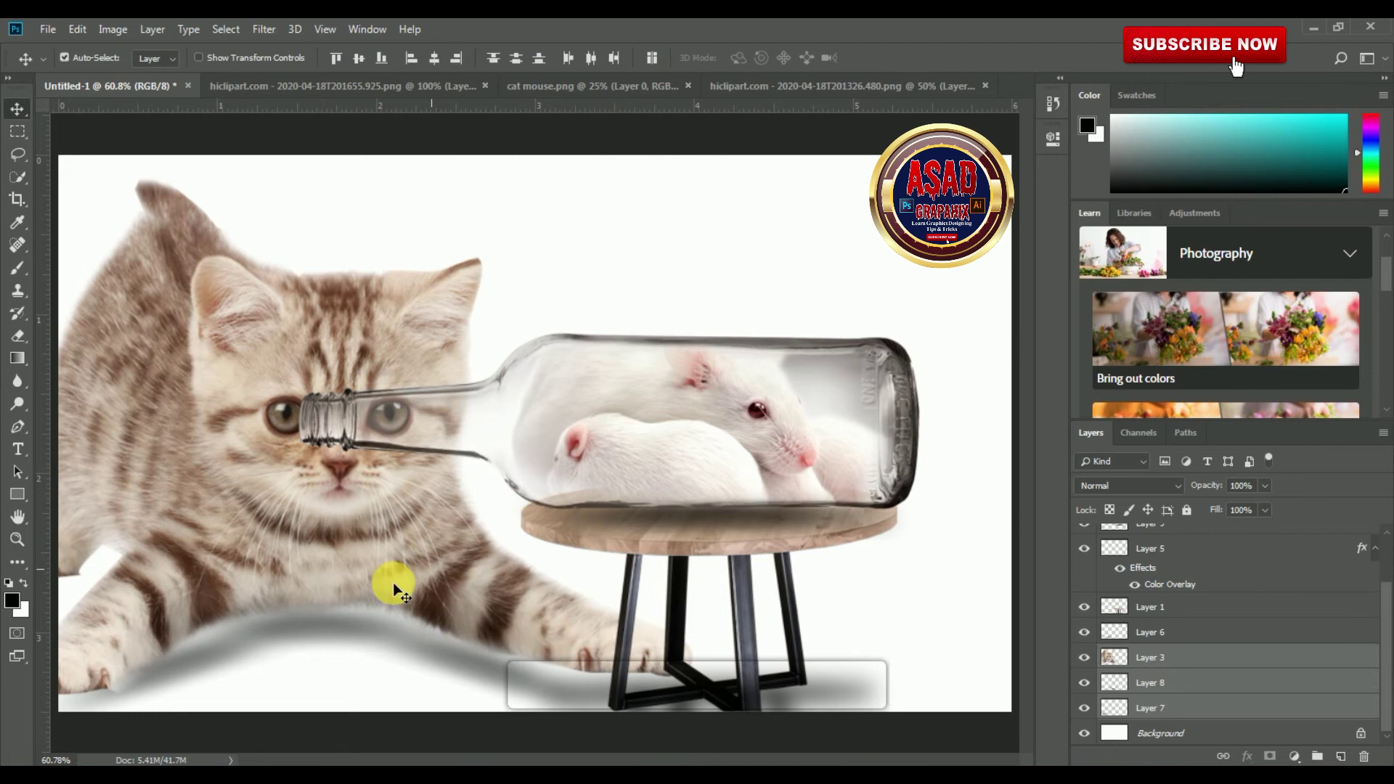
Step: Select the layers from Layer 6 through Layer 7 and move the kitten and shadows right and slightly down with Free Transform
left_click(323, 623)
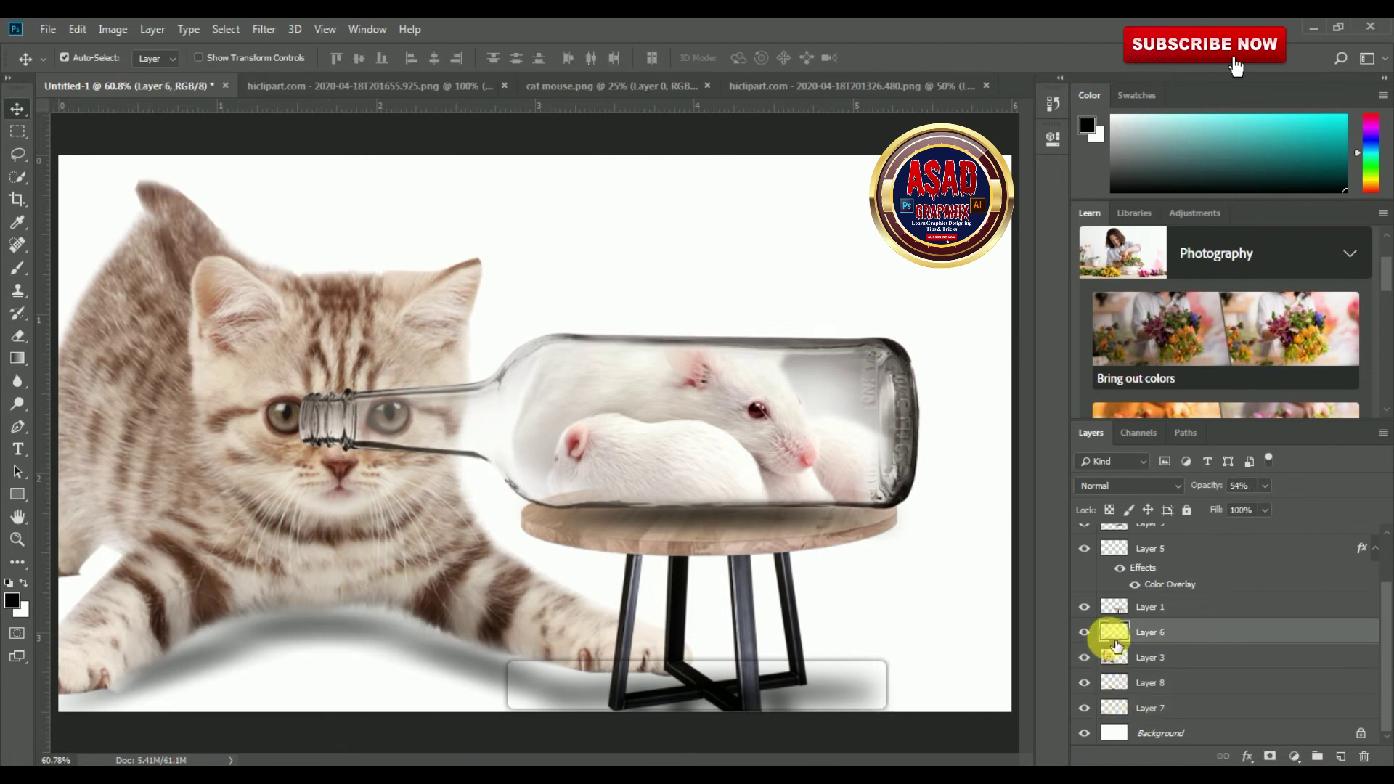
left_click(1083, 631)
left_click(1084, 632)
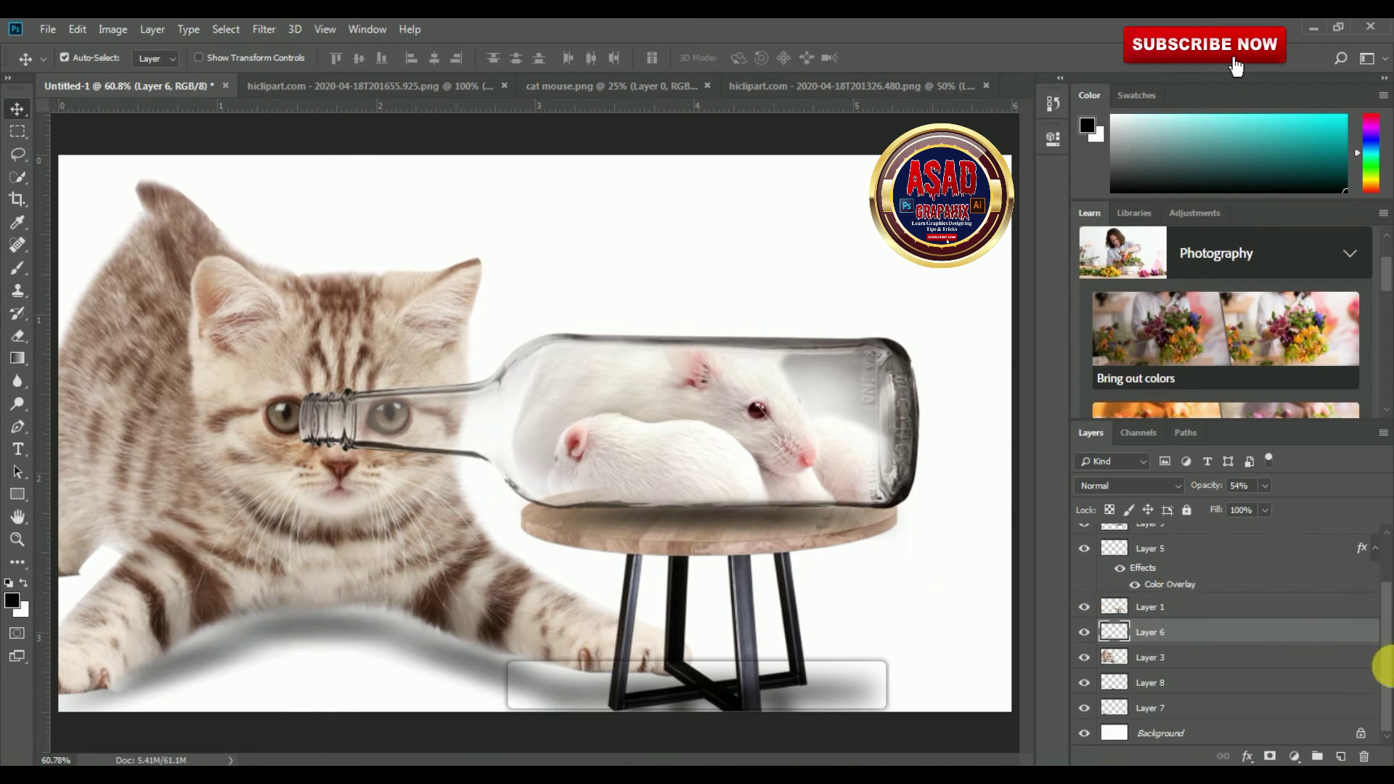
left_click(1142, 731, "shift")
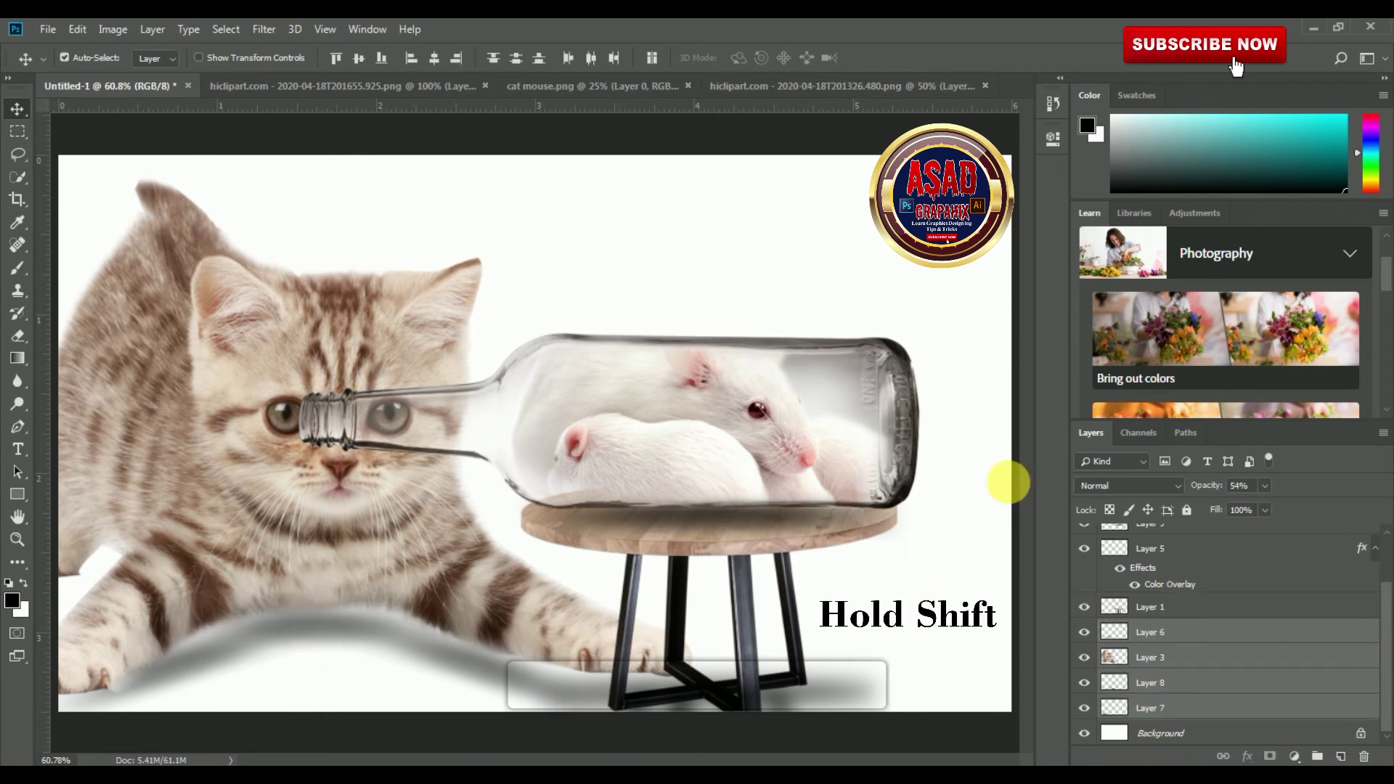
left_click(77, 30)
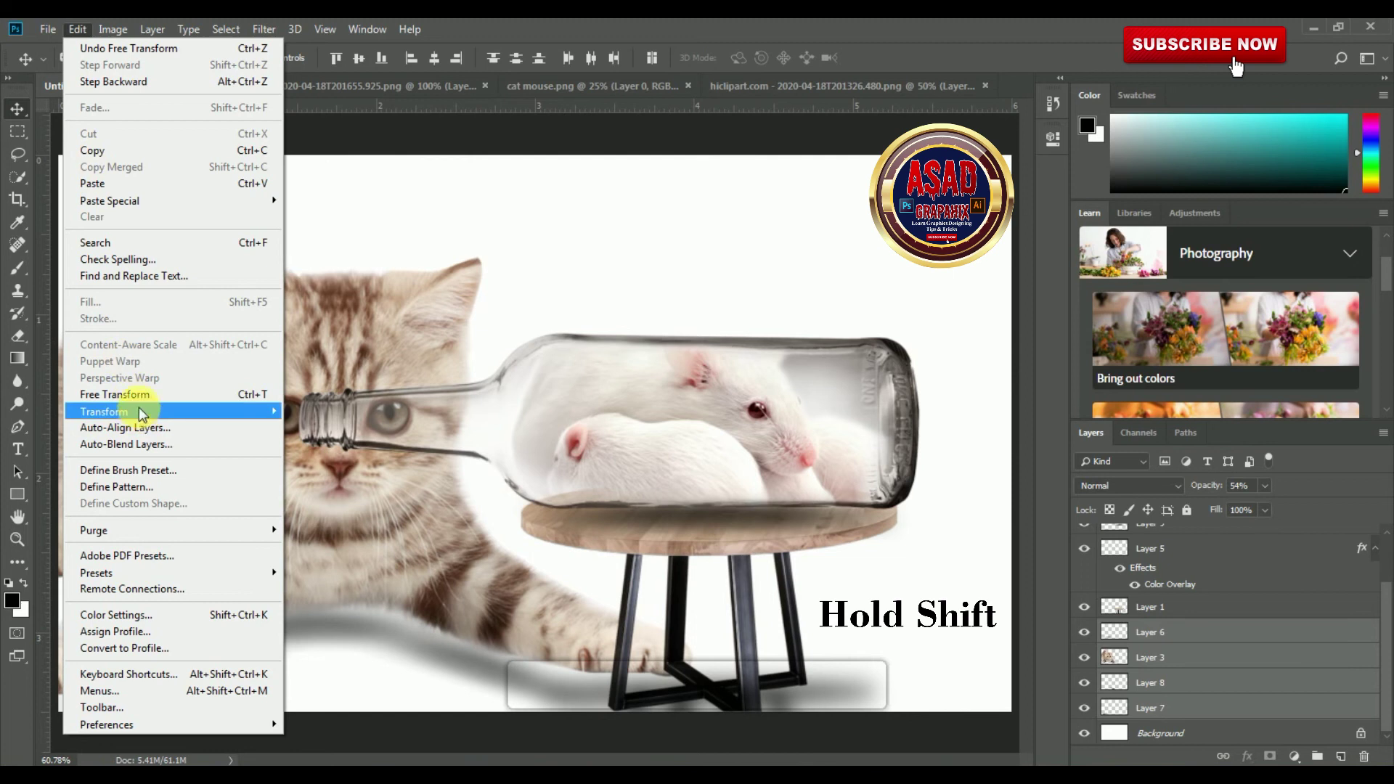
left_click(143, 396)
left_click_drag(275, 367, 342, 369)
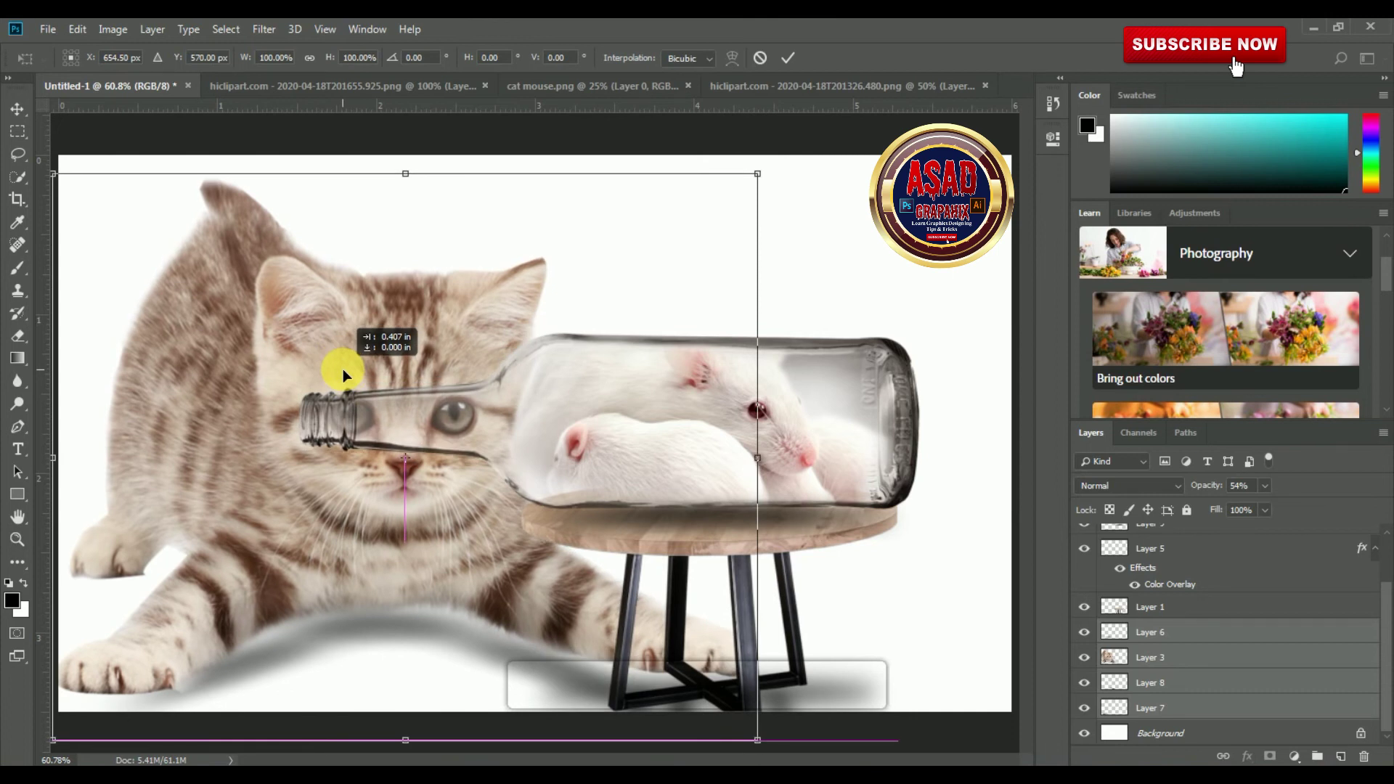
left_click_drag(342, 369, 355, 372)
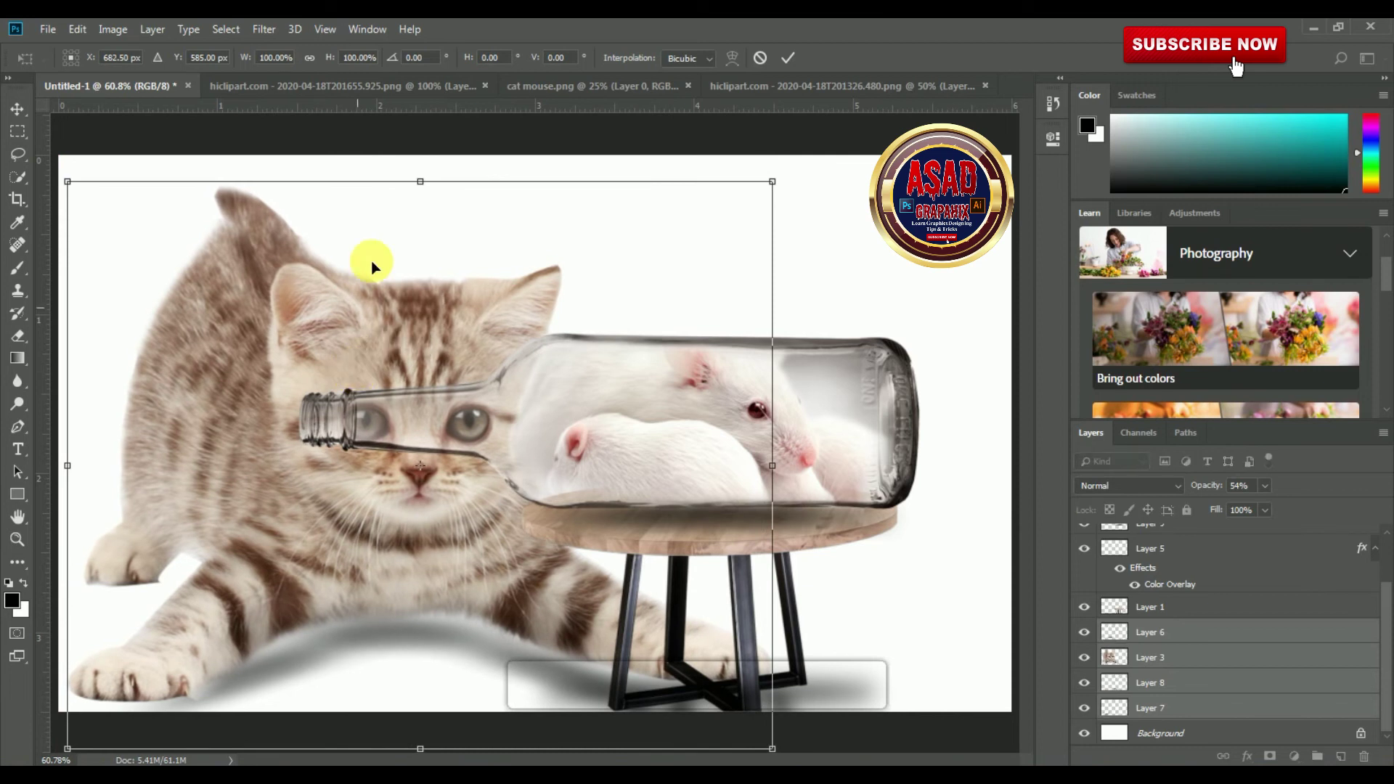
left_click(787, 57)
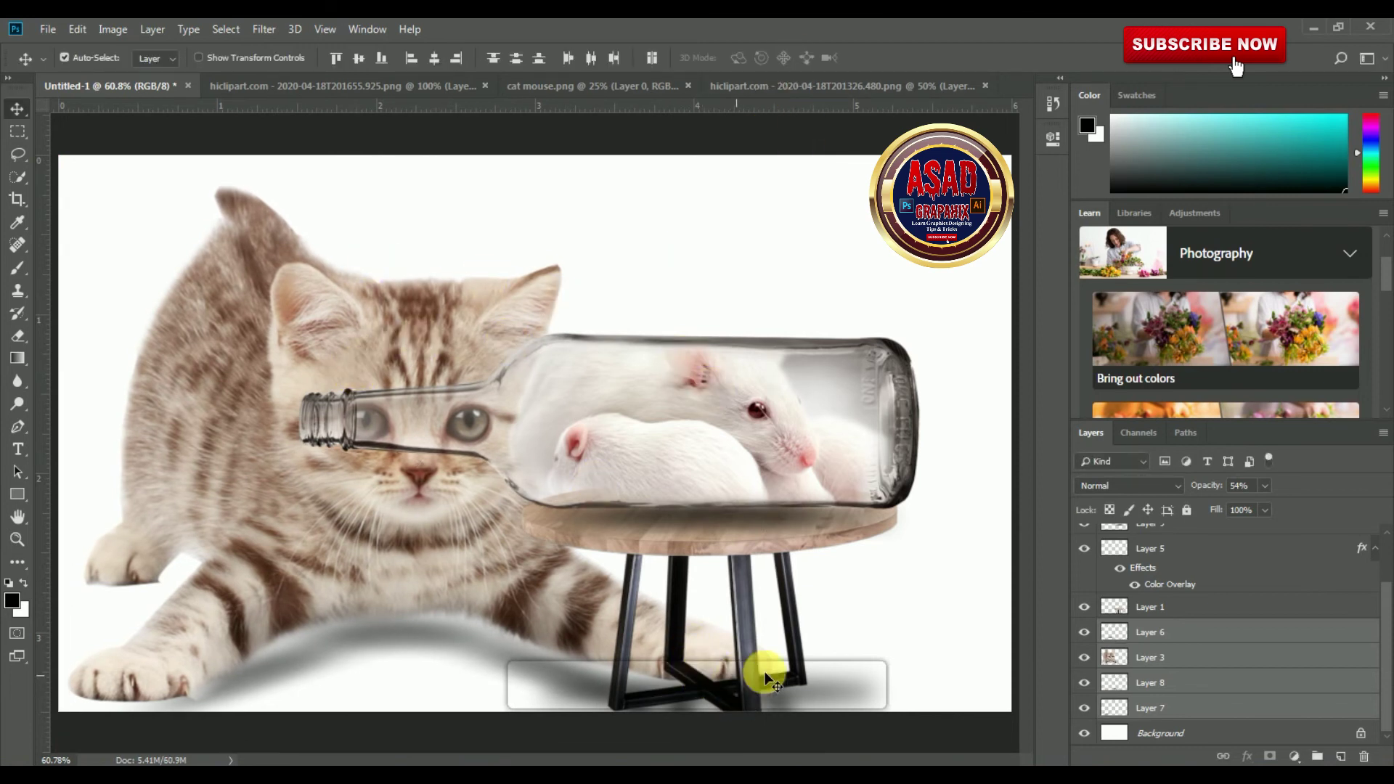
Step: Select the kitten's body shadow on Layer 7 and add above it a new layer with a black-to-white Gradient fill
left_click(610, 443)
left_click(245, 677)
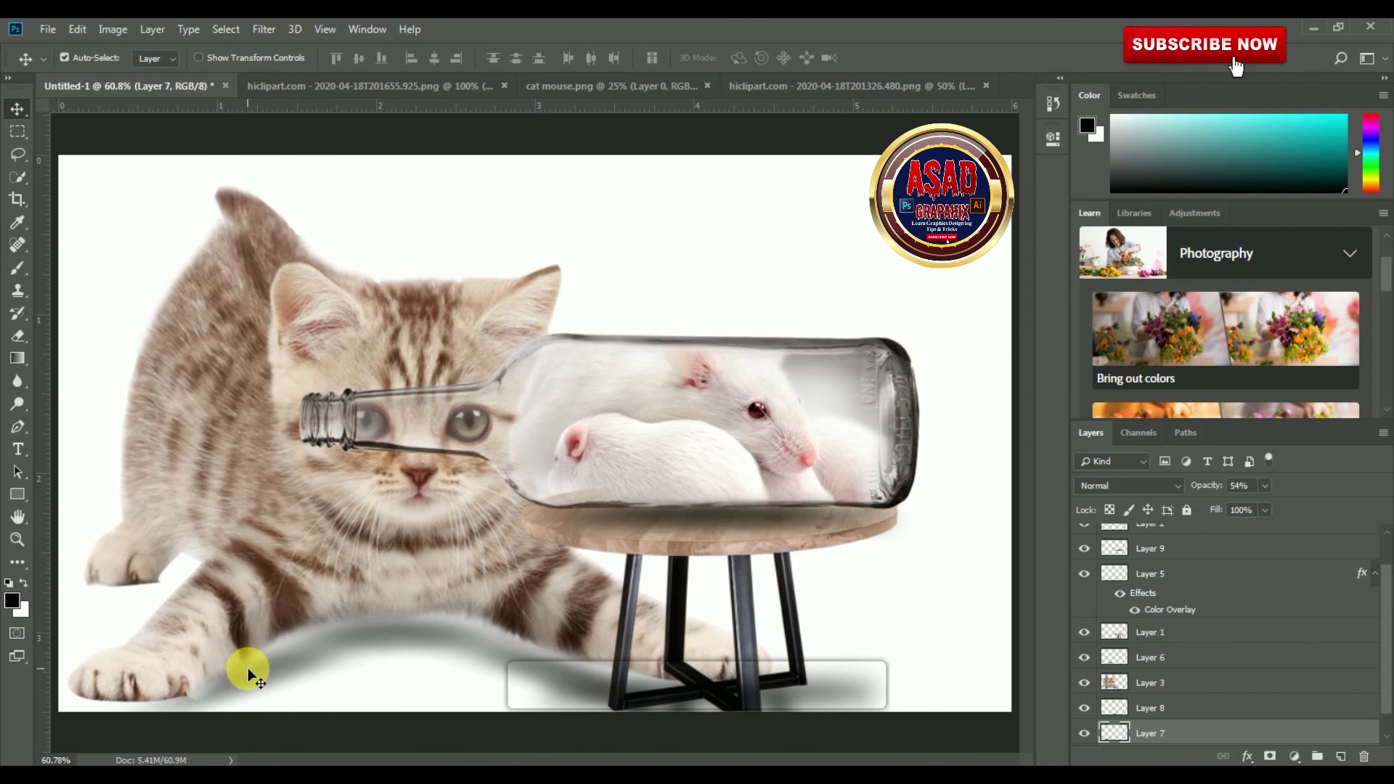
left_click_drag(251, 678, 171, 682)
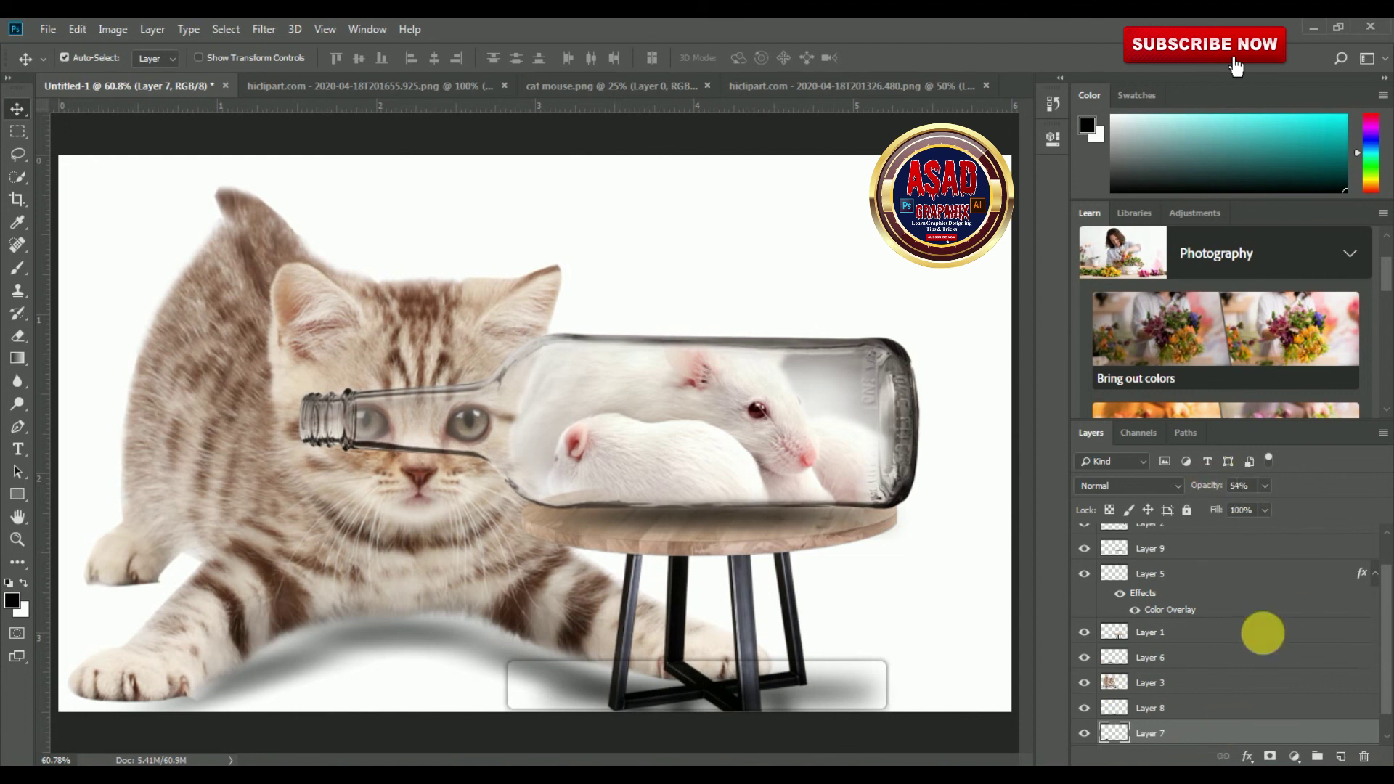
left_click(1341, 755)
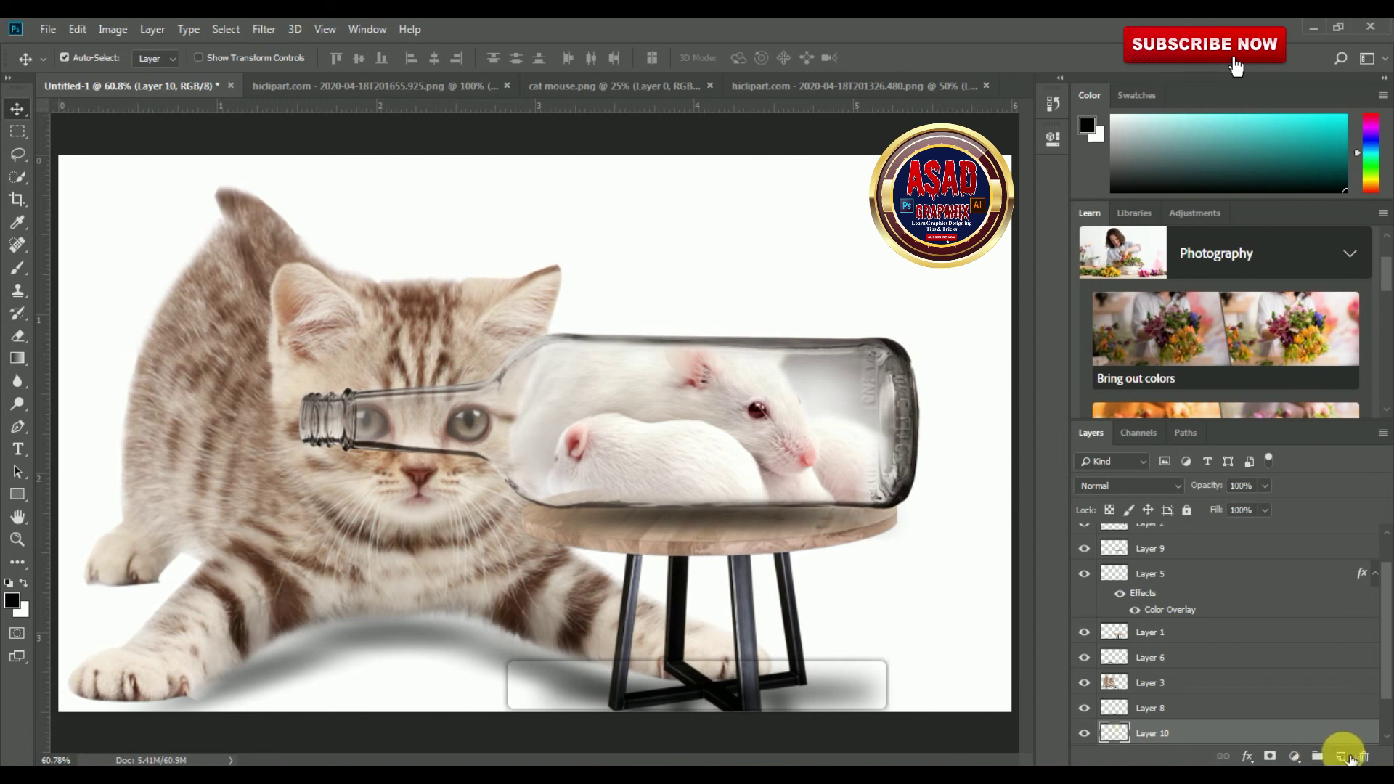
left_click(1294, 755)
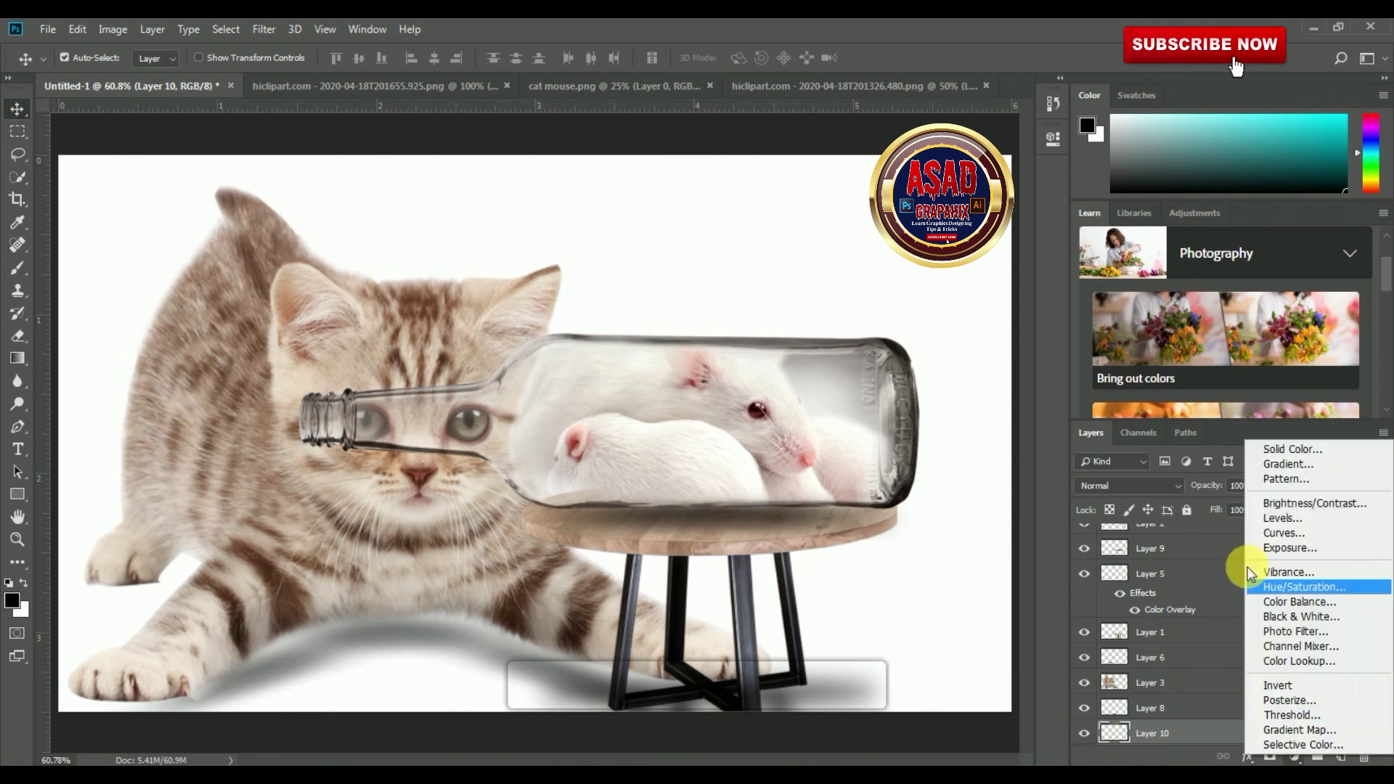
left_click(1281, 464)
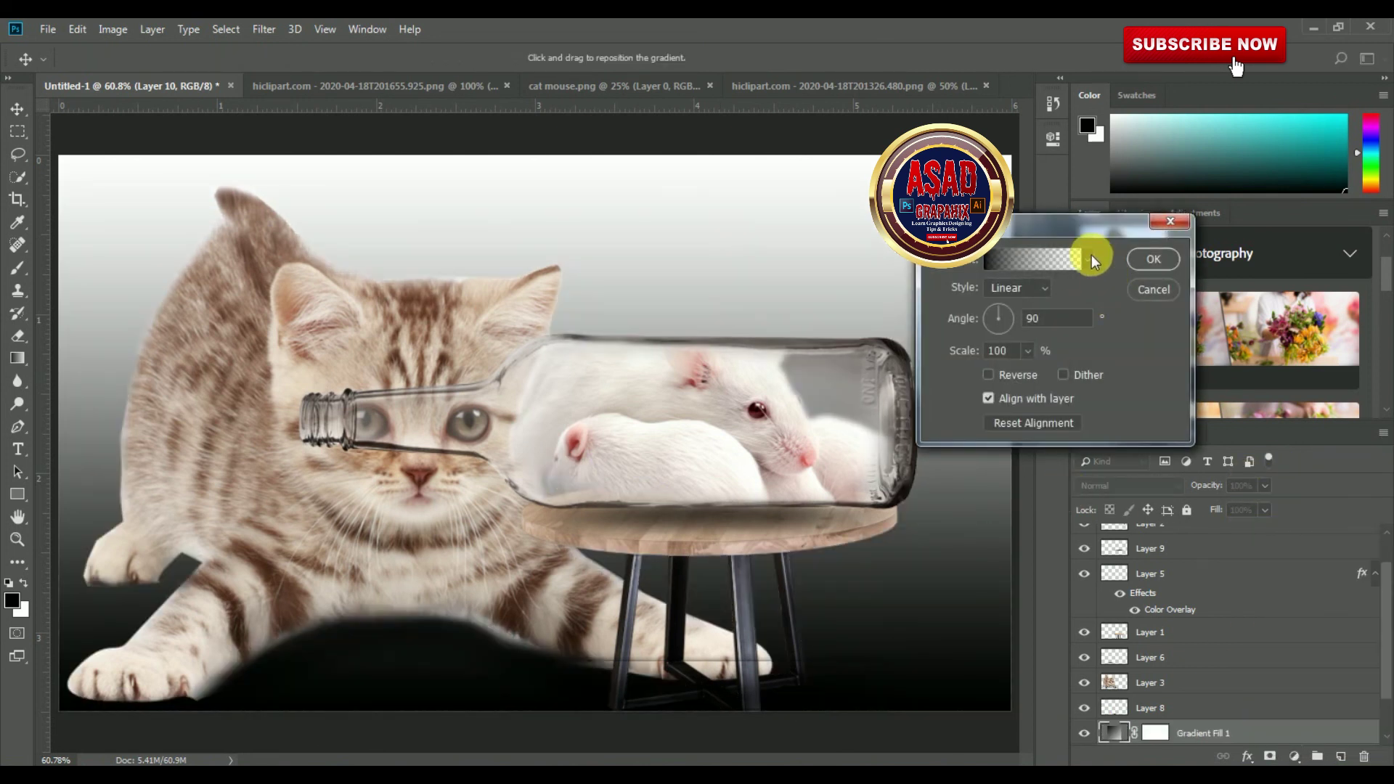
left_click(1091, 258)
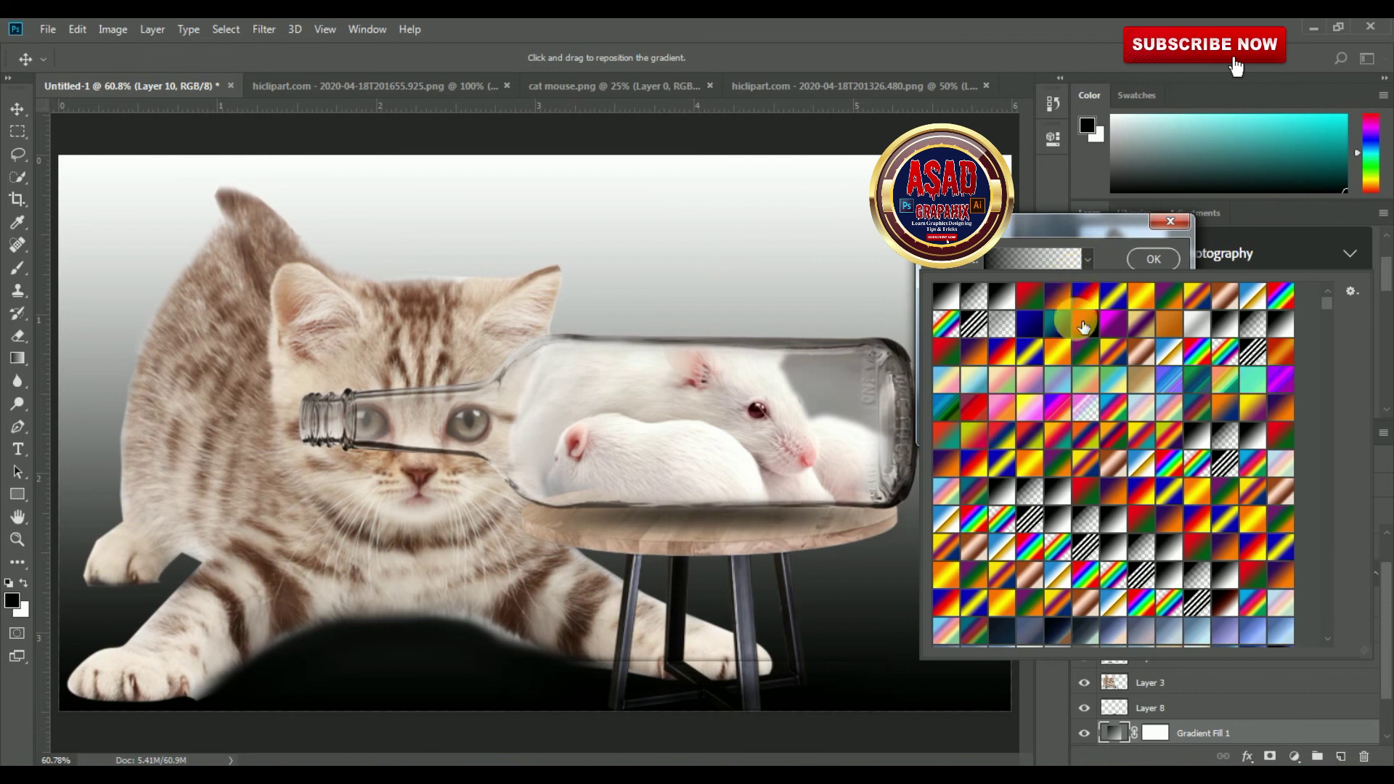
left_click(1001, 295)
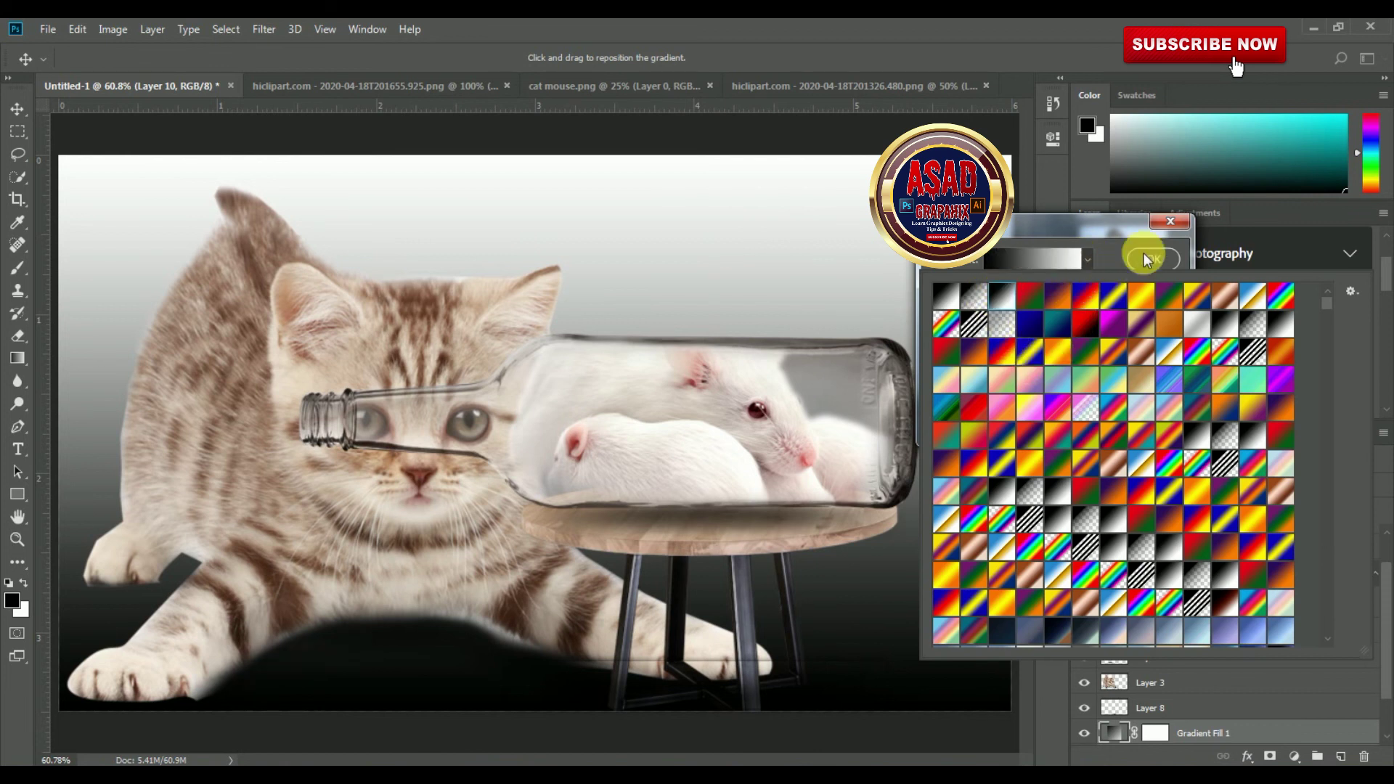
Step: Give the gradient fill the Radial style, reverse it, and apply it at 264 % scale
left_click(1108, 240)
left_click(1034, 291)
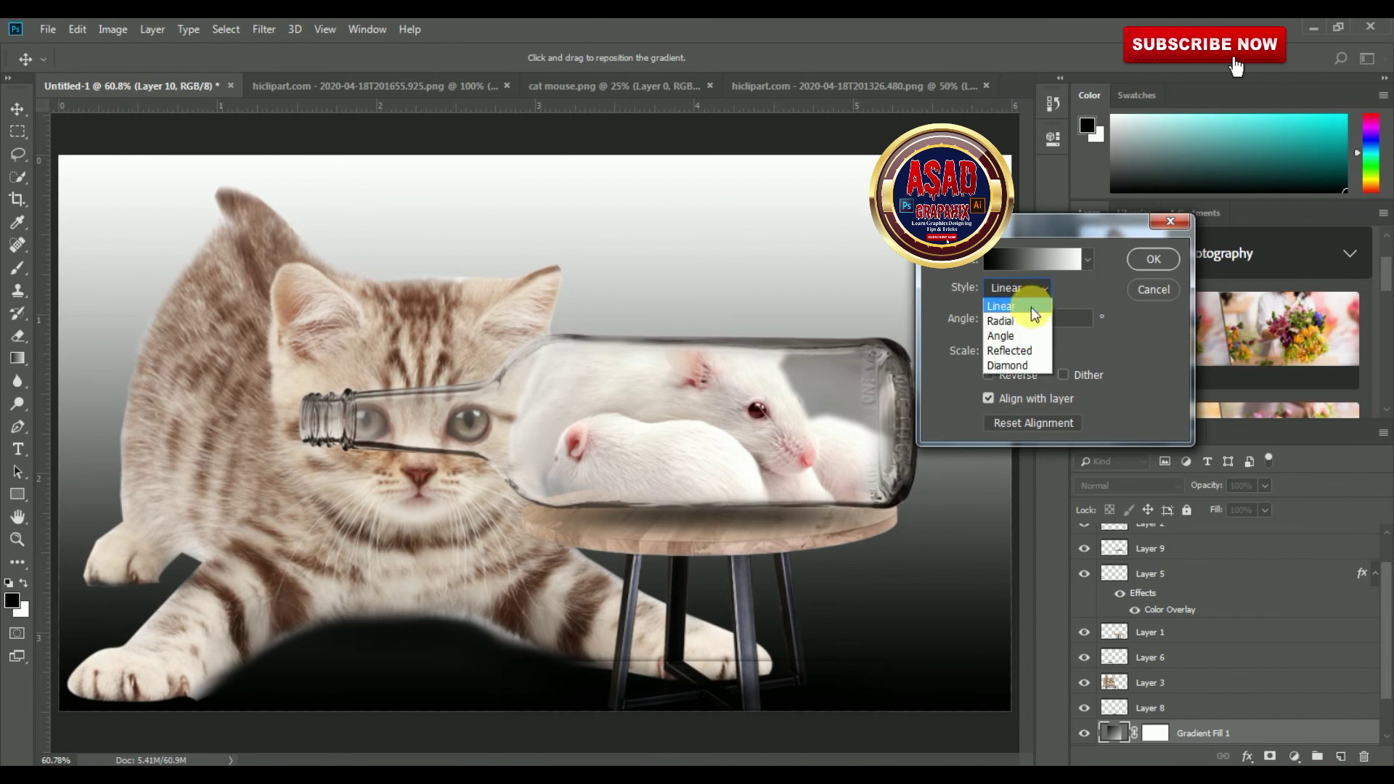
left_click(1019, 324)
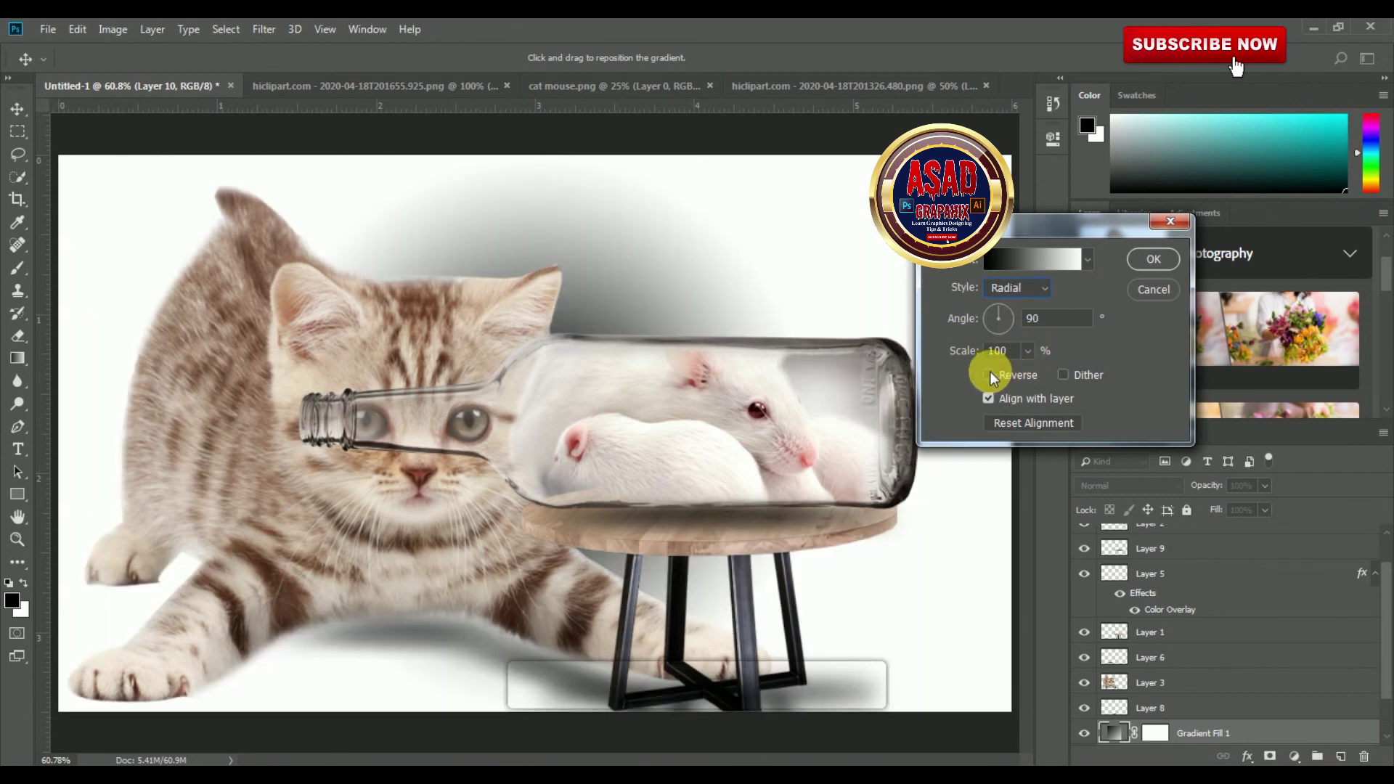
left_click(988, 374)
left_click(1027, 351)
mouse_move(1036, 371)
left_mouse_down()
mouse_move(1066, 377)
mouse_move(1052, 372)
left_mouse_up()
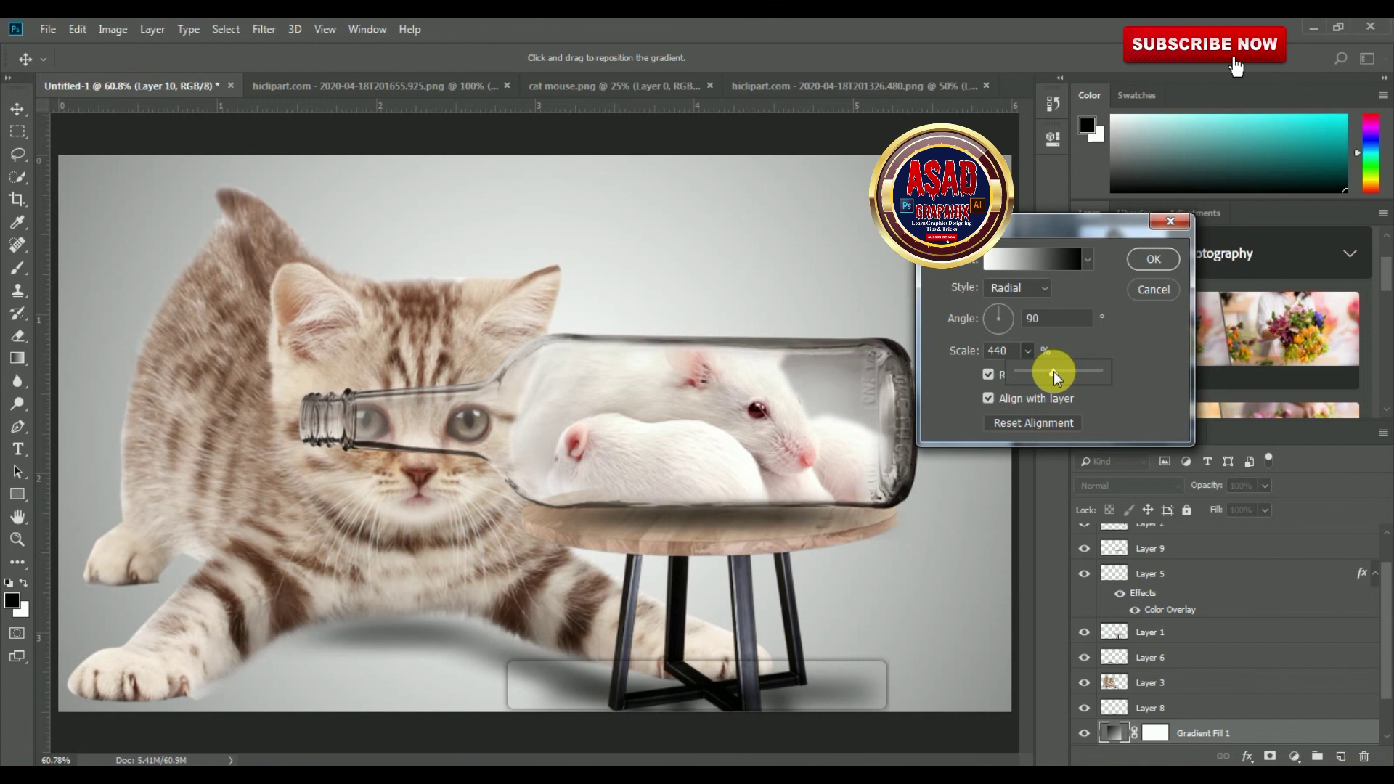
left_click_drag(1054, 373, 1041, 380)
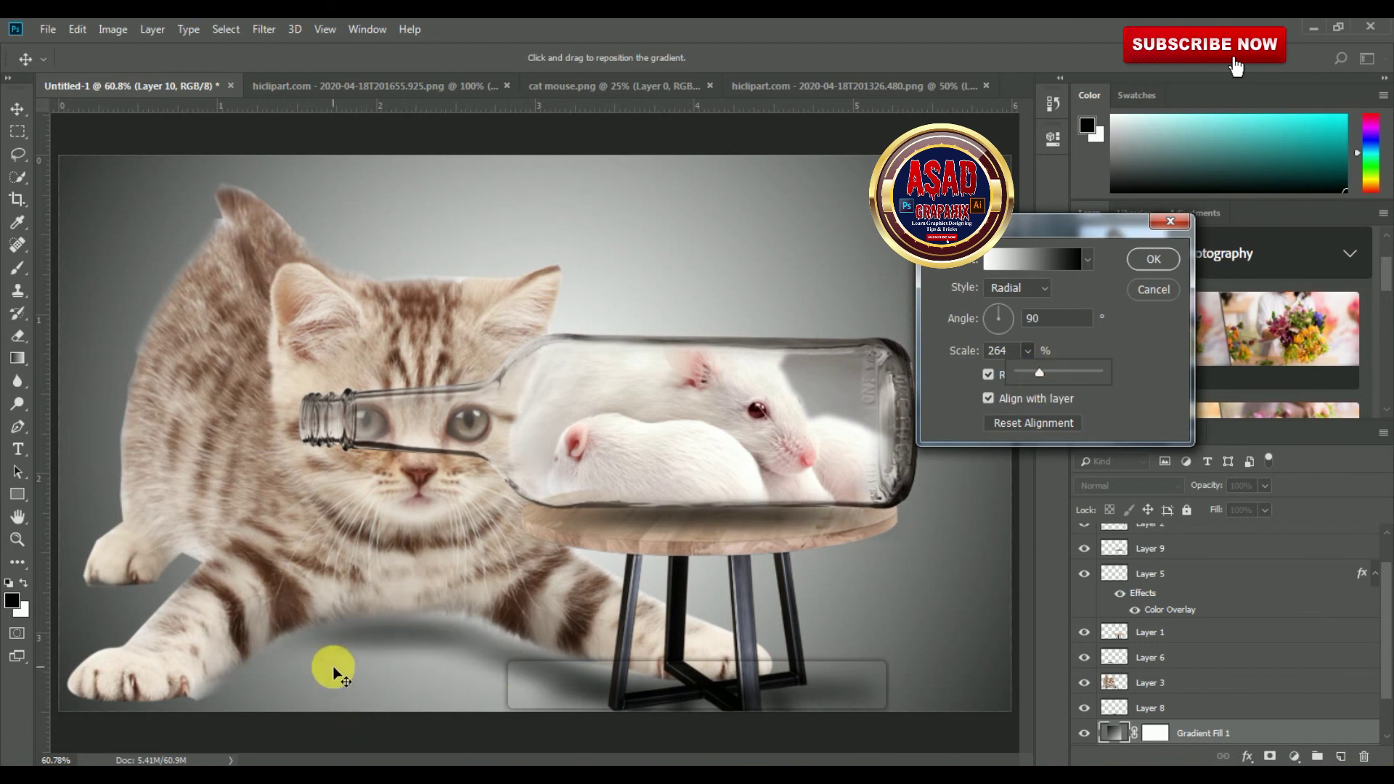
left_click(1154, 260)
Step: Move Layer 7 above Gradient Fill 1 and check the kitten's shadow by hiding and showing that layer
scroll(1364, 602, "down", 2)
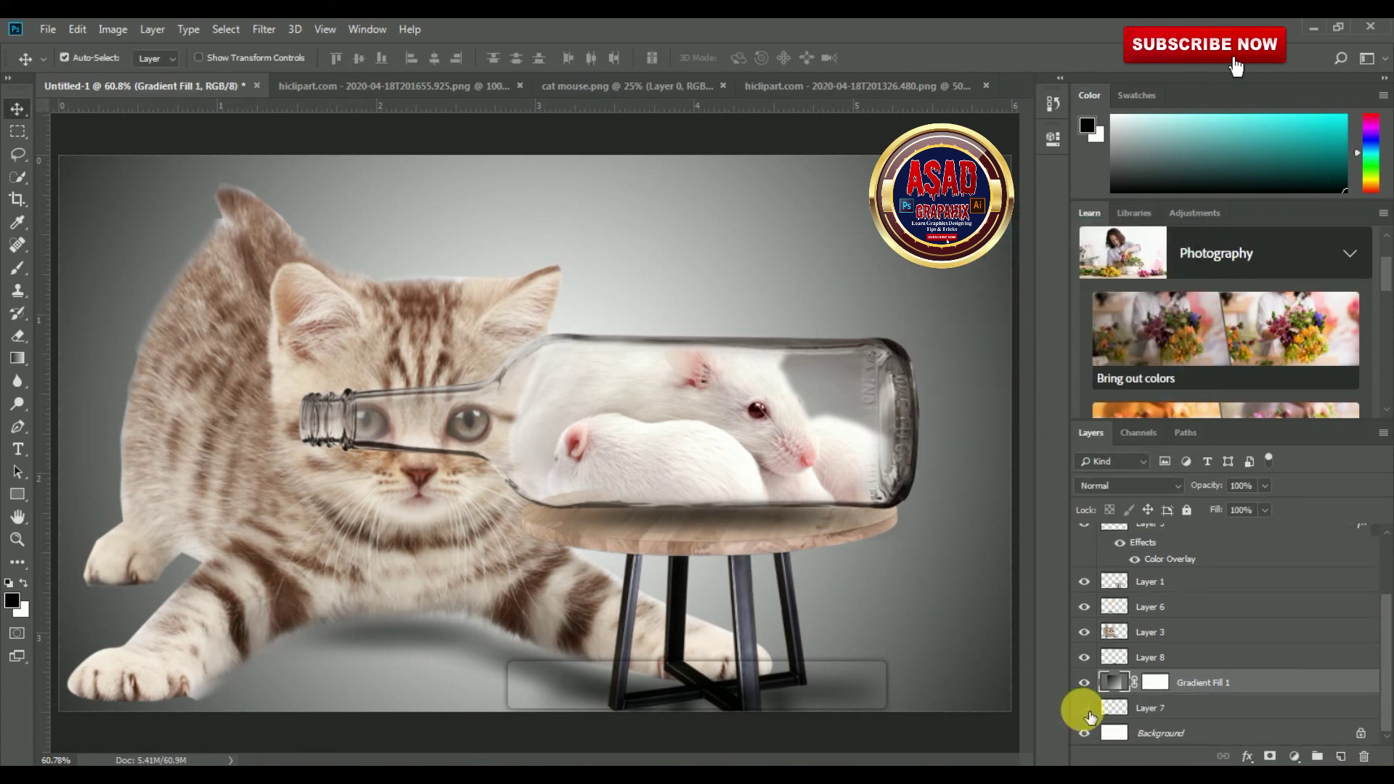
left_click_drag(1180, 711, 1157, 662)
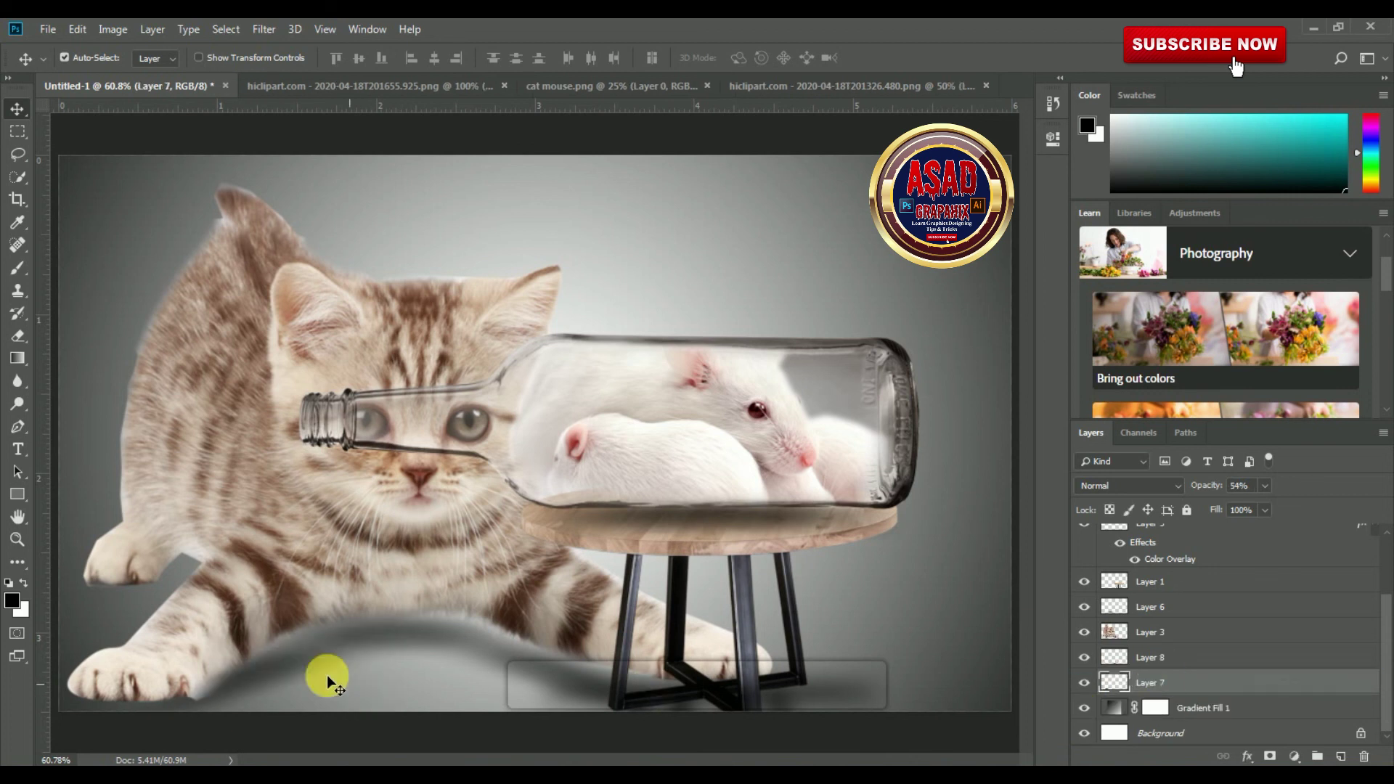
left_click(1084, 683)
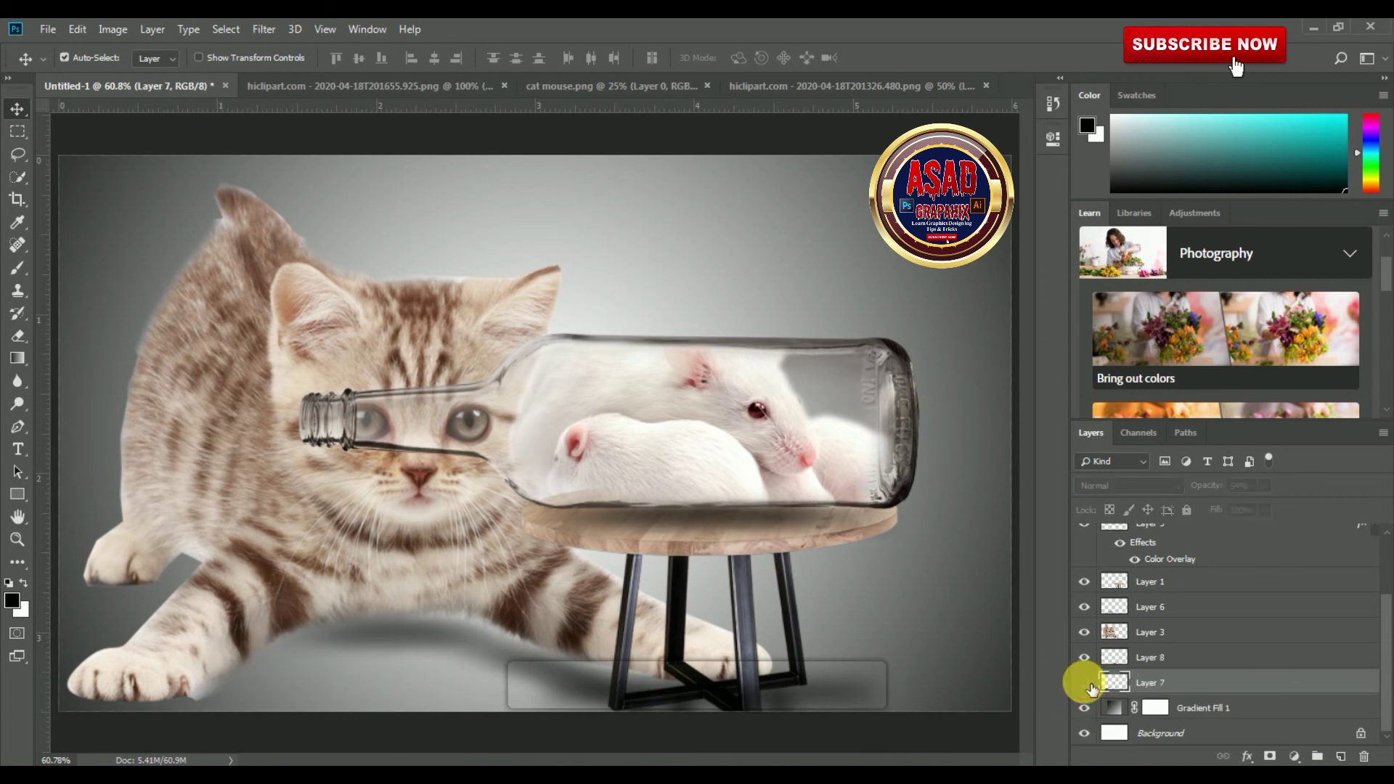
left_click(1085, 682)
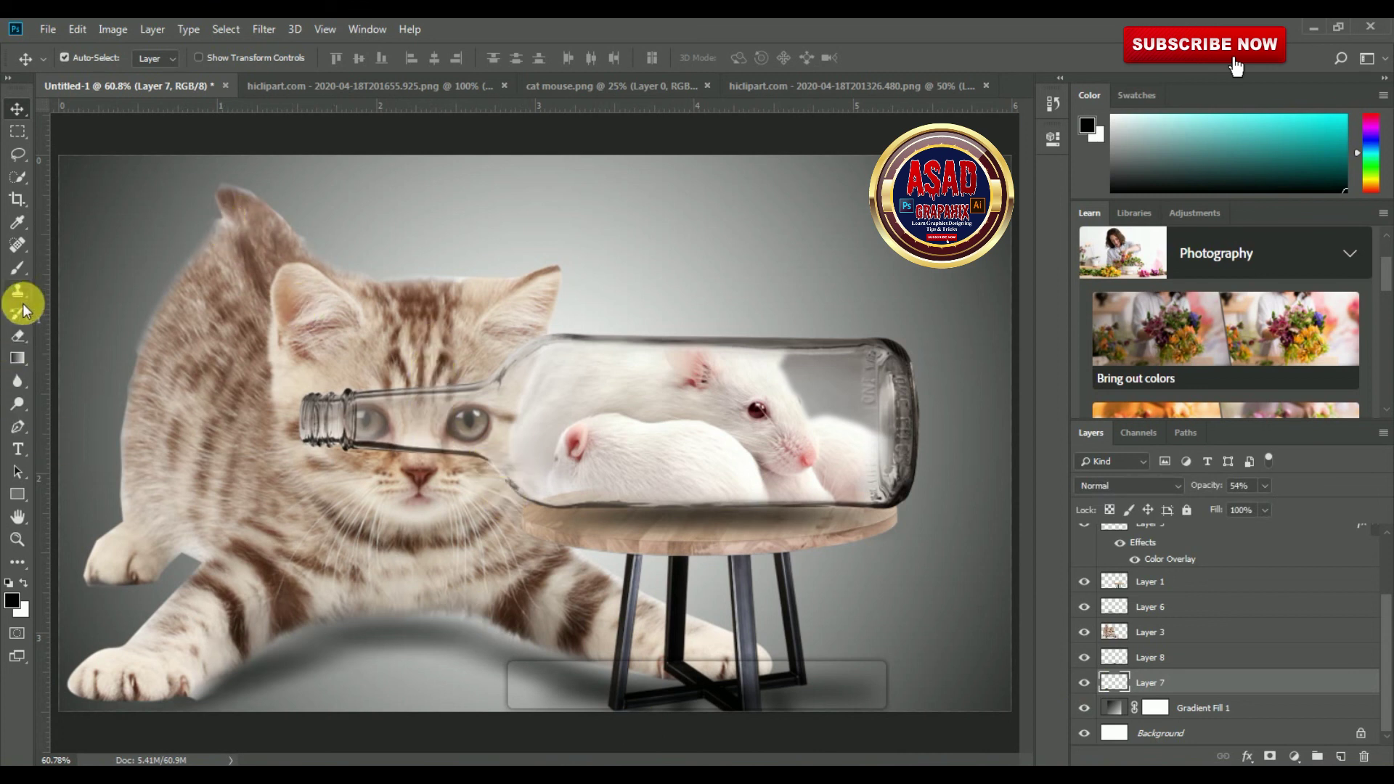
Step: Set the Eraser to 73 px and clean up the edge of the kitten's tail, back and hind paw on Layer 3
left_click(18, 335)
left_click_drag(210, 206, 213, 245)
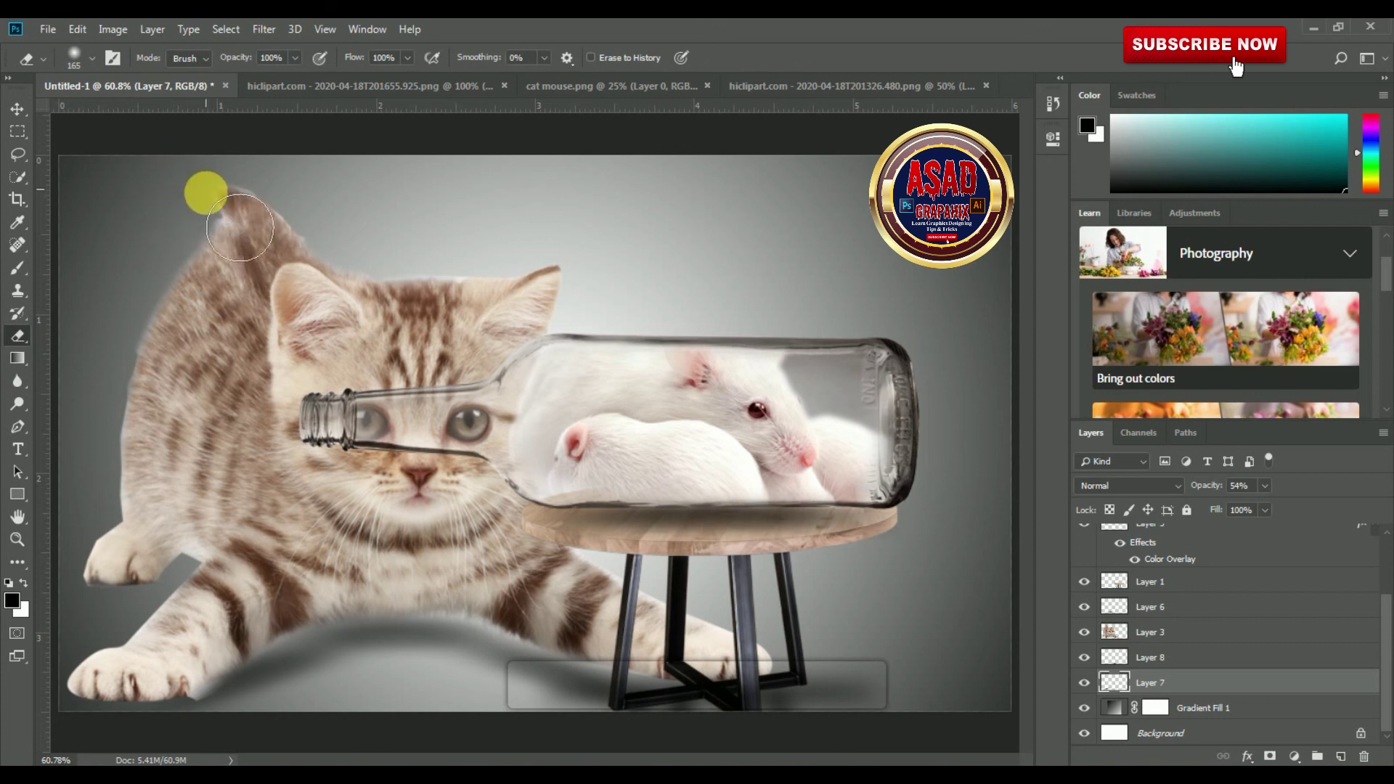
right_click(187, 212)
left_click_drag(334, 258, 323, 258)
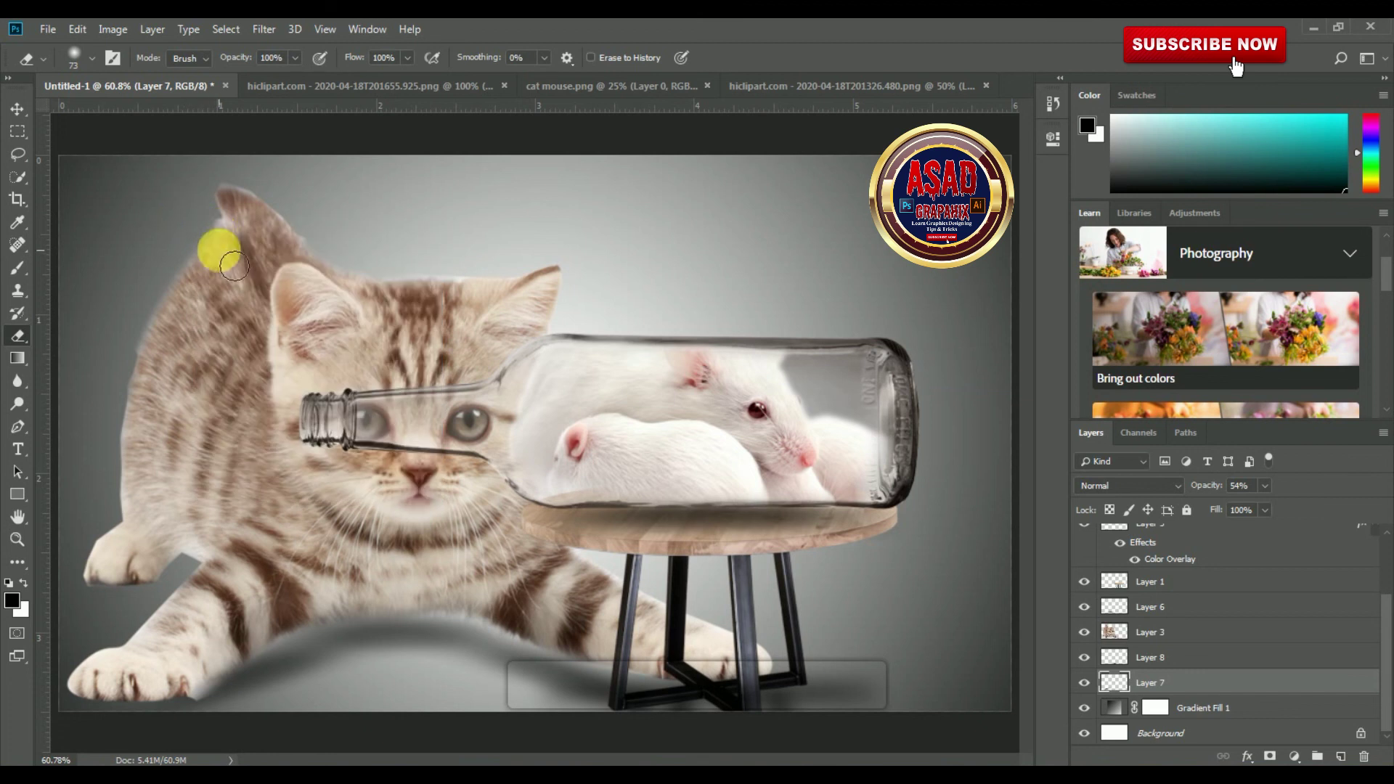
left_click(1139, 631)
left_click(1084, 632)
left_click(1084, 631)
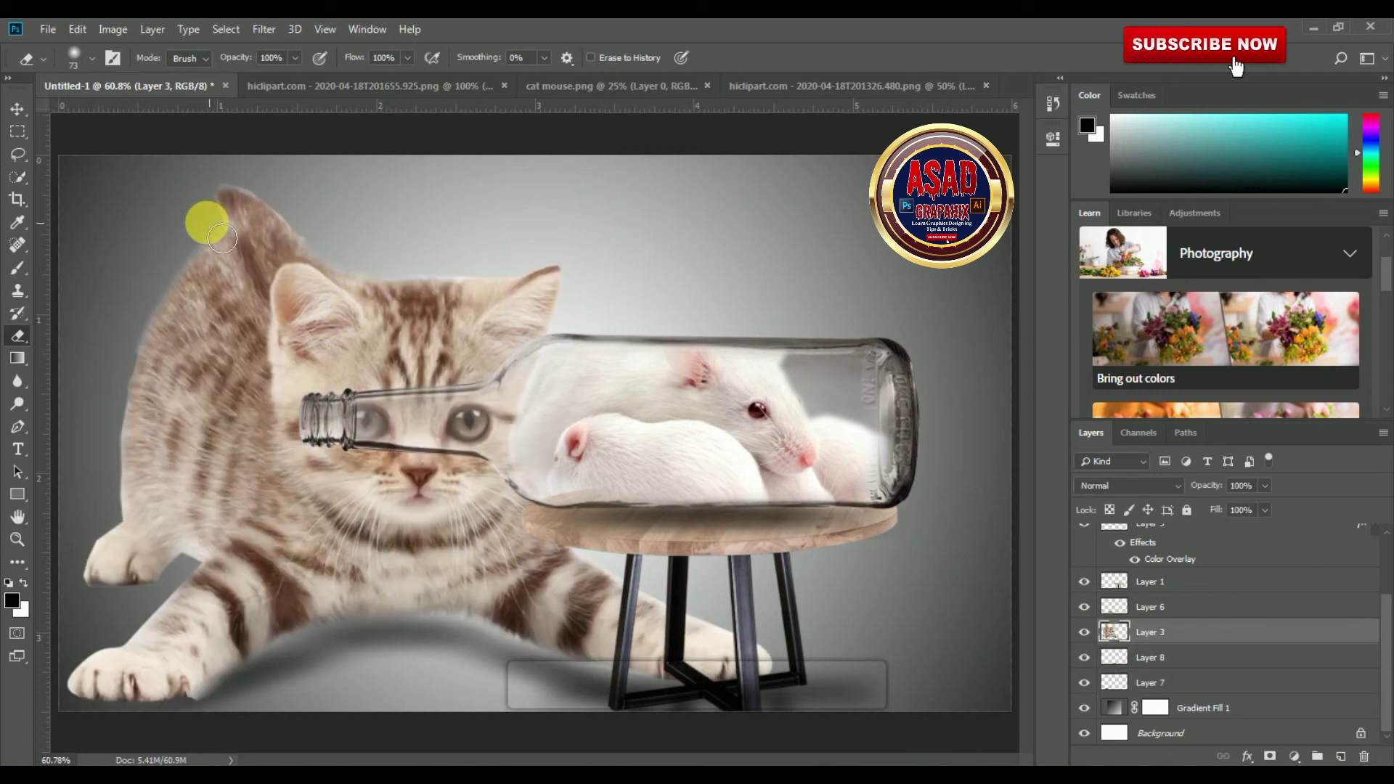
left_click(190, 588)
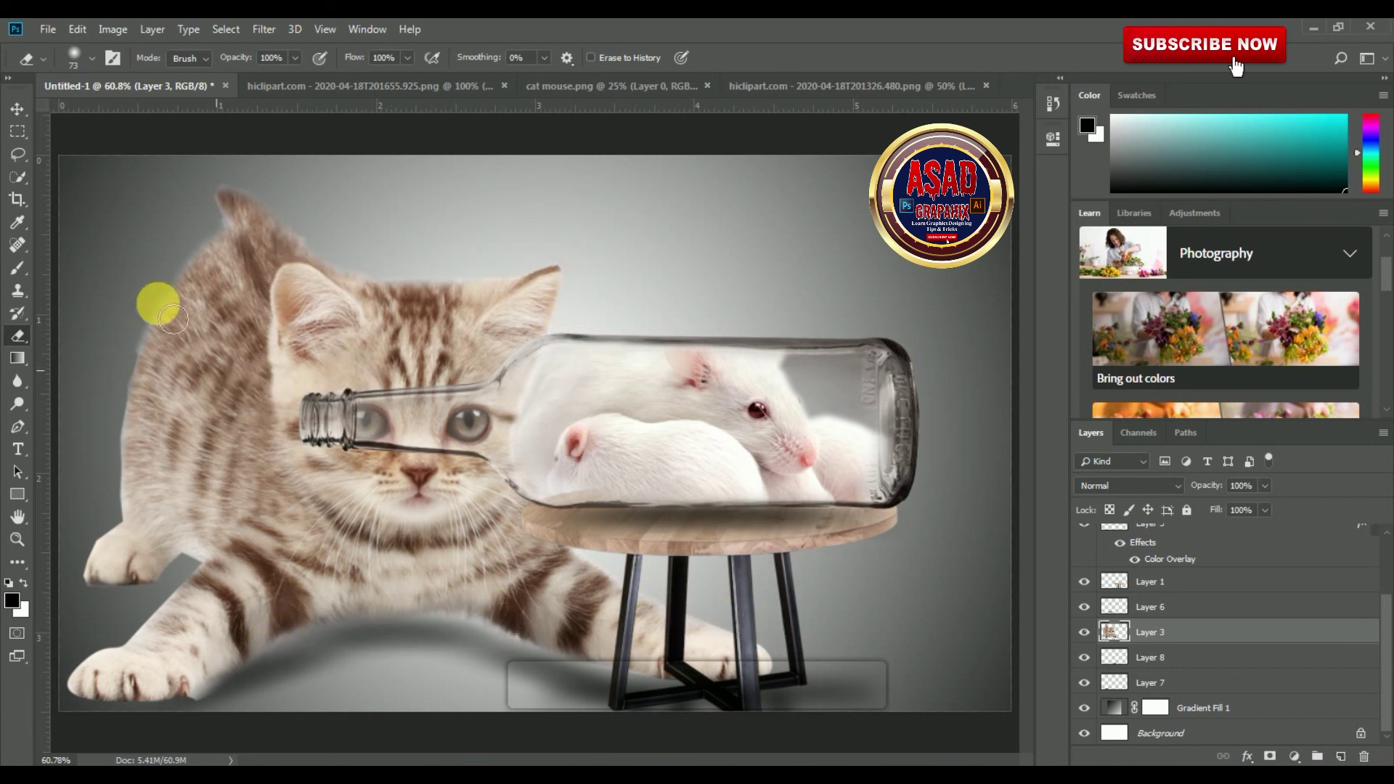
Step: Add a Levels adjustment above Layer 3 with the black input level at 31 and the white input level at 252
left_click(17, 108)
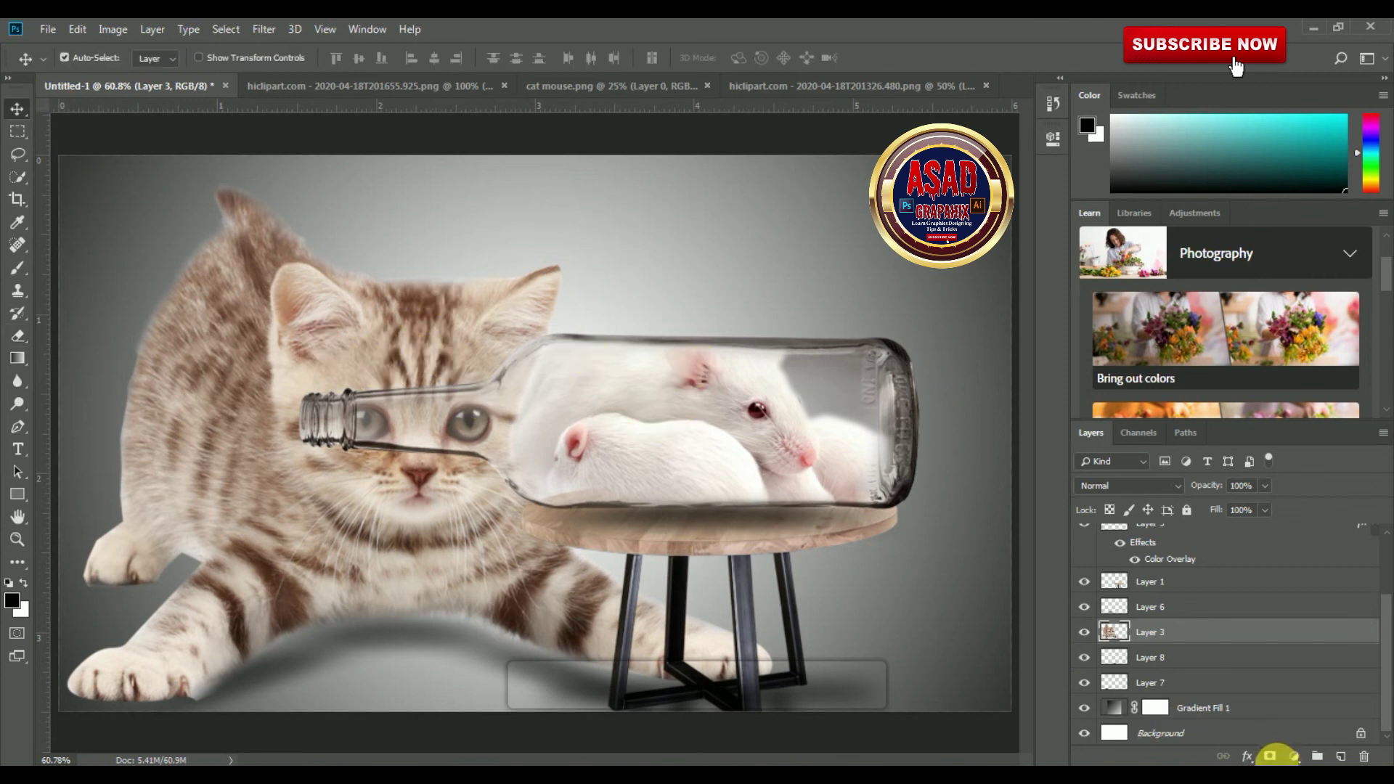
left_click(1293, 756)
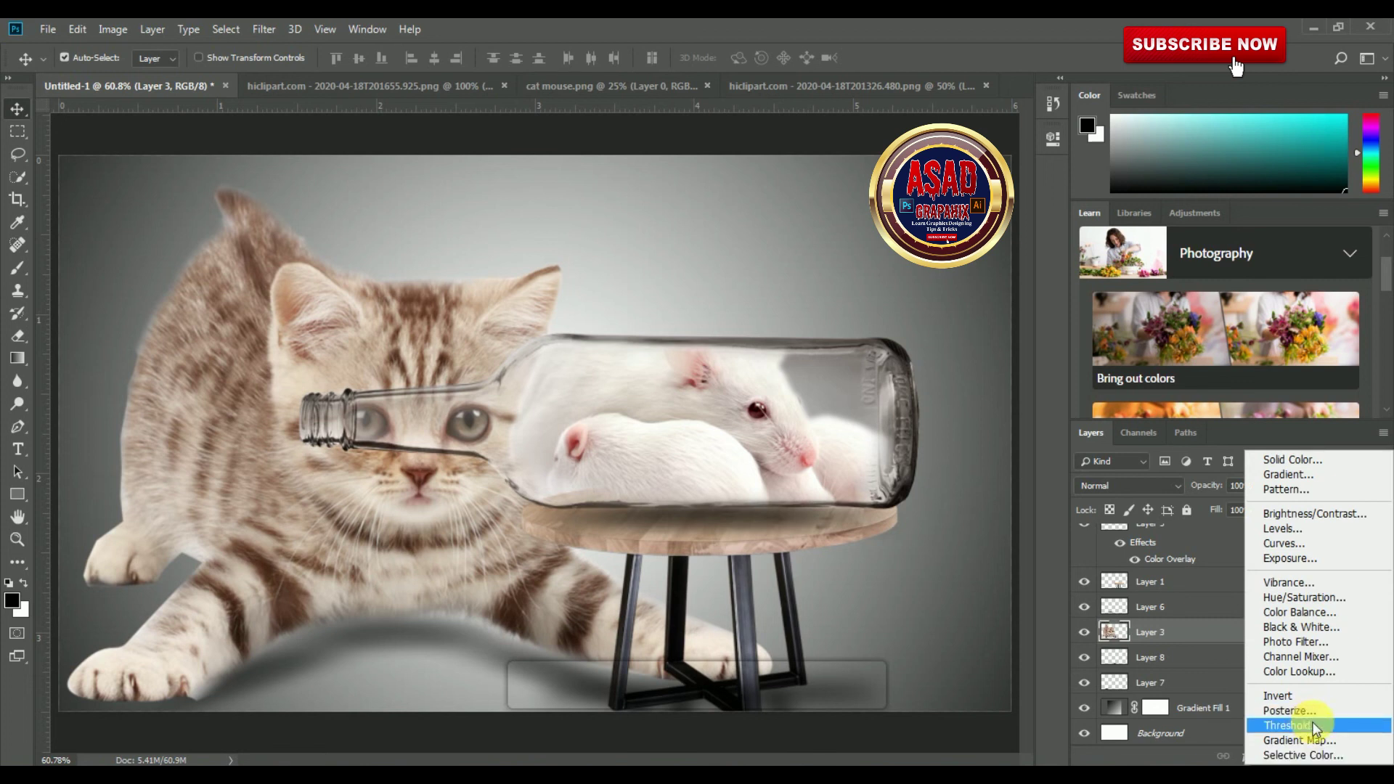
left_click(1287, 529)
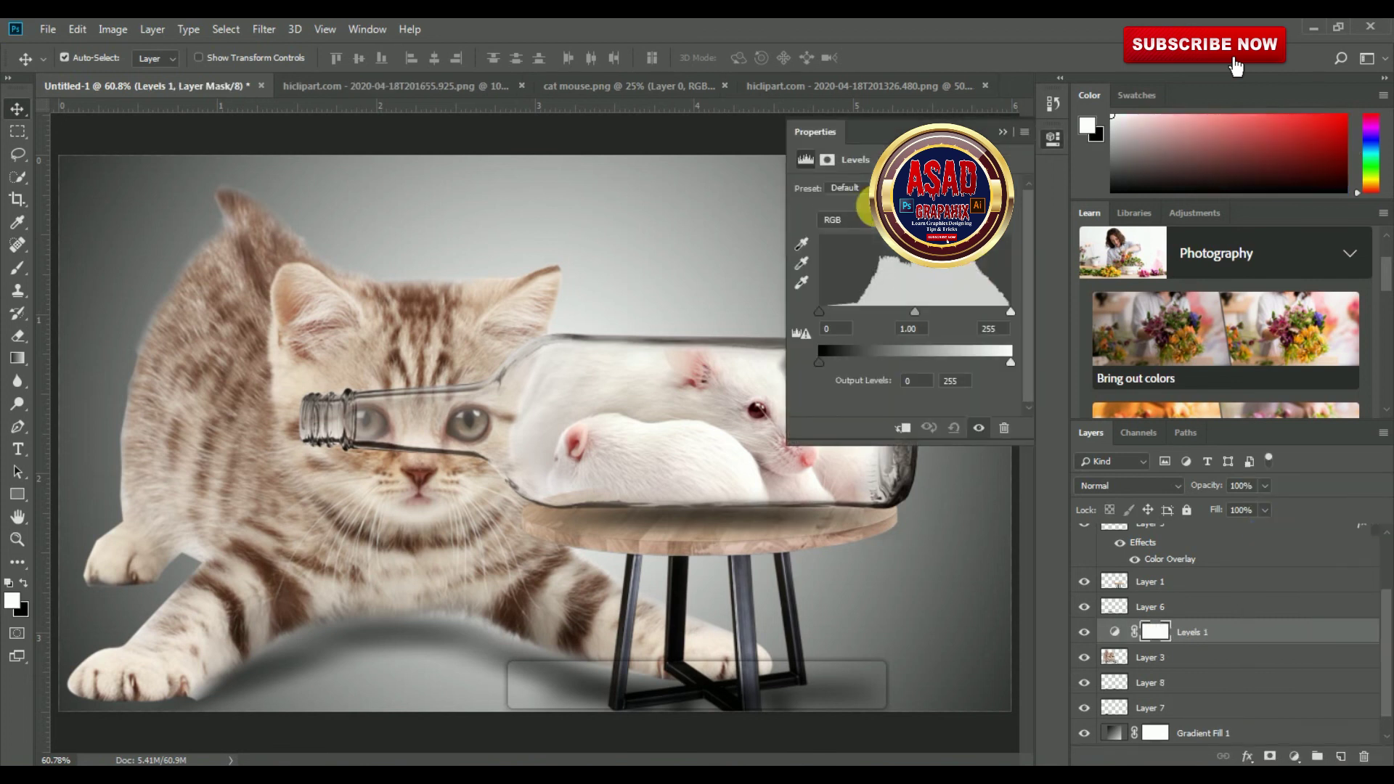
left_click_drag(818, 313, 833, 318)
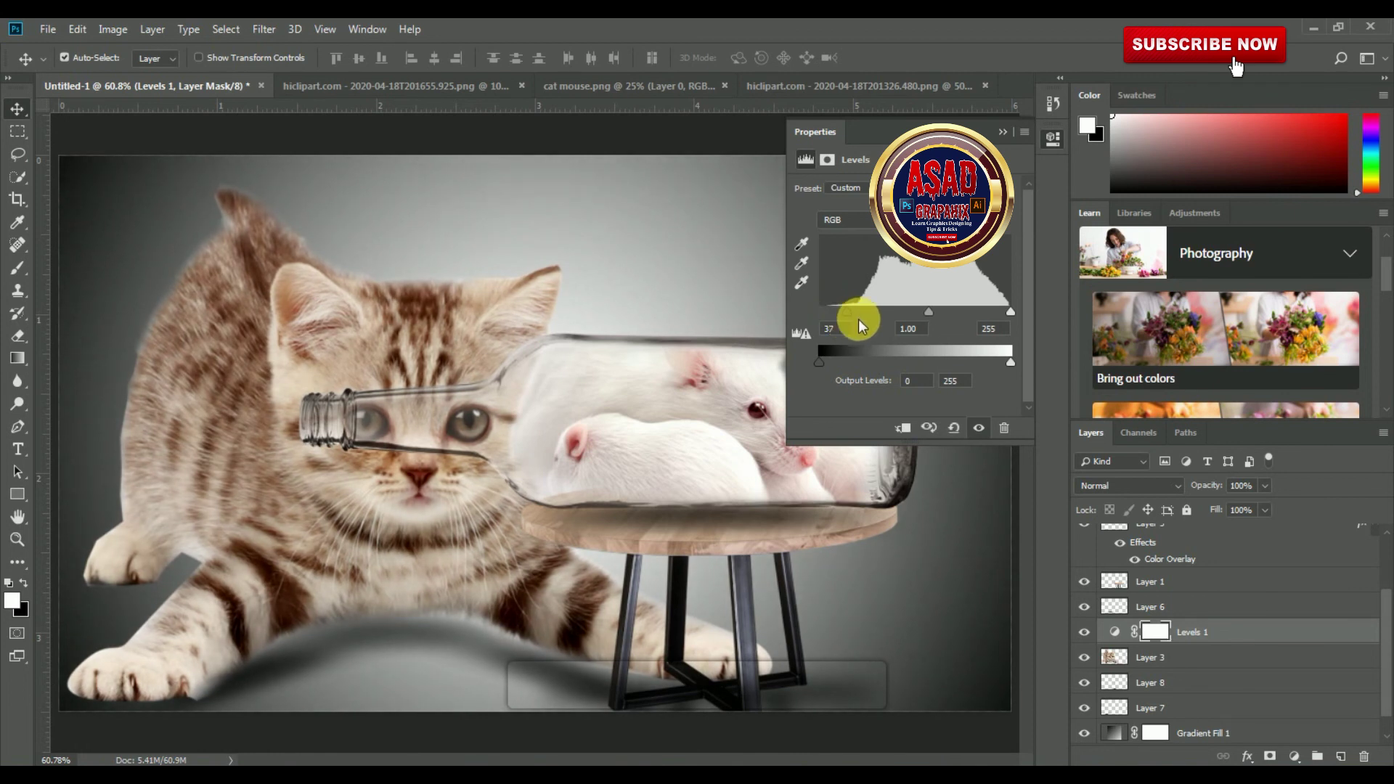
mouse_move(1009, 314)
left_mouse_down()
mouse_move(990, 308)
mouse_move(1008, 312)
left_mouse_up()
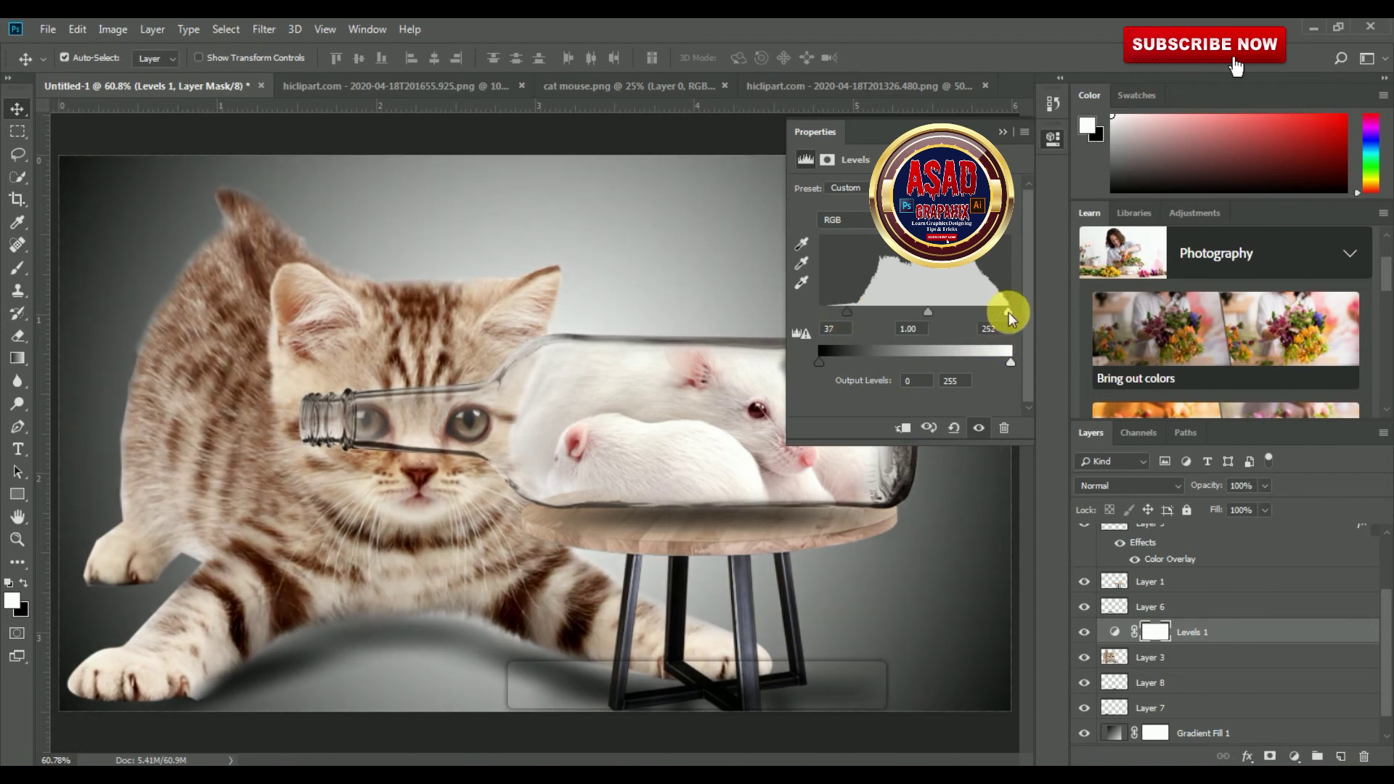
mouse_move(847, 313)
left_mouse_down()
mouse_move(864, 310)
mouse_move(854, 319)
left_mouse_up()
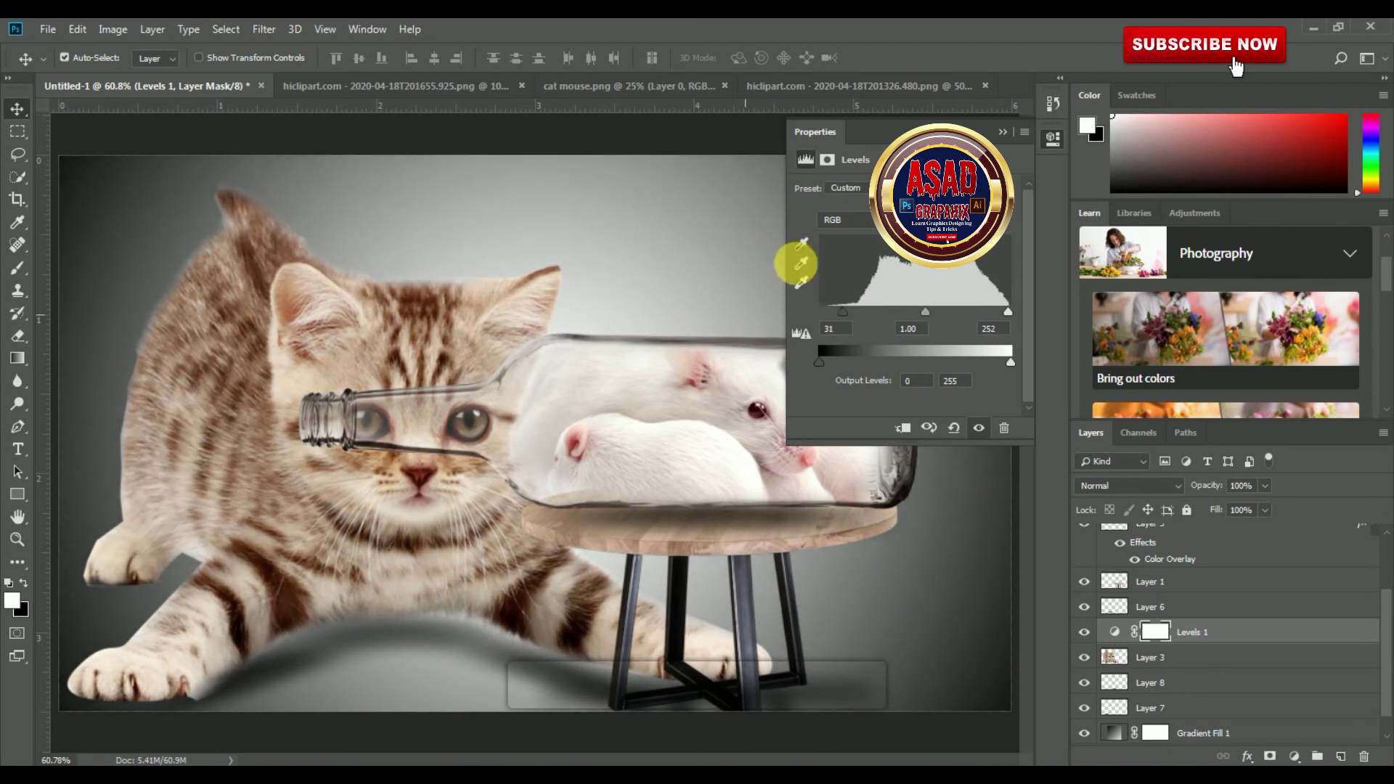
left_click(1003, 133)
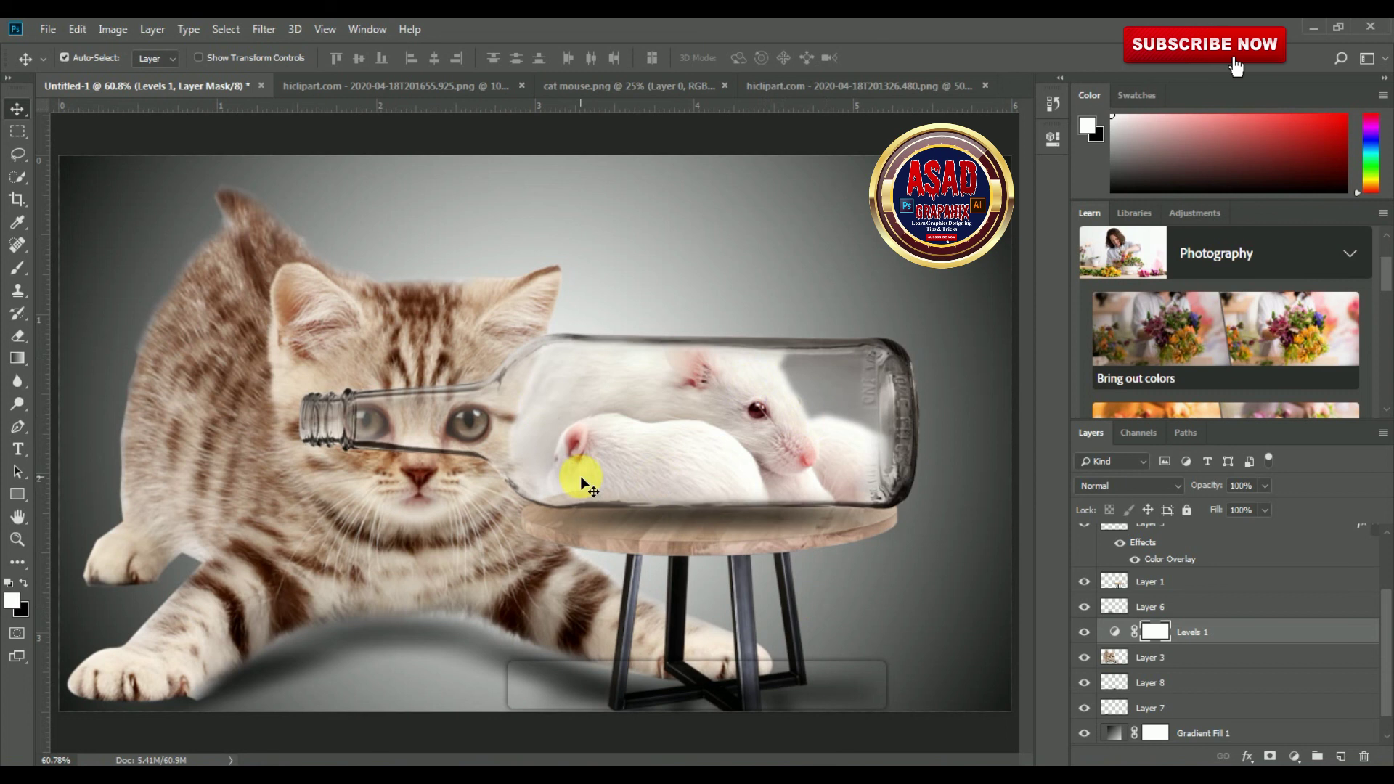
Step: View the finished composite in full screen mode with the rulers hidden
key("f")
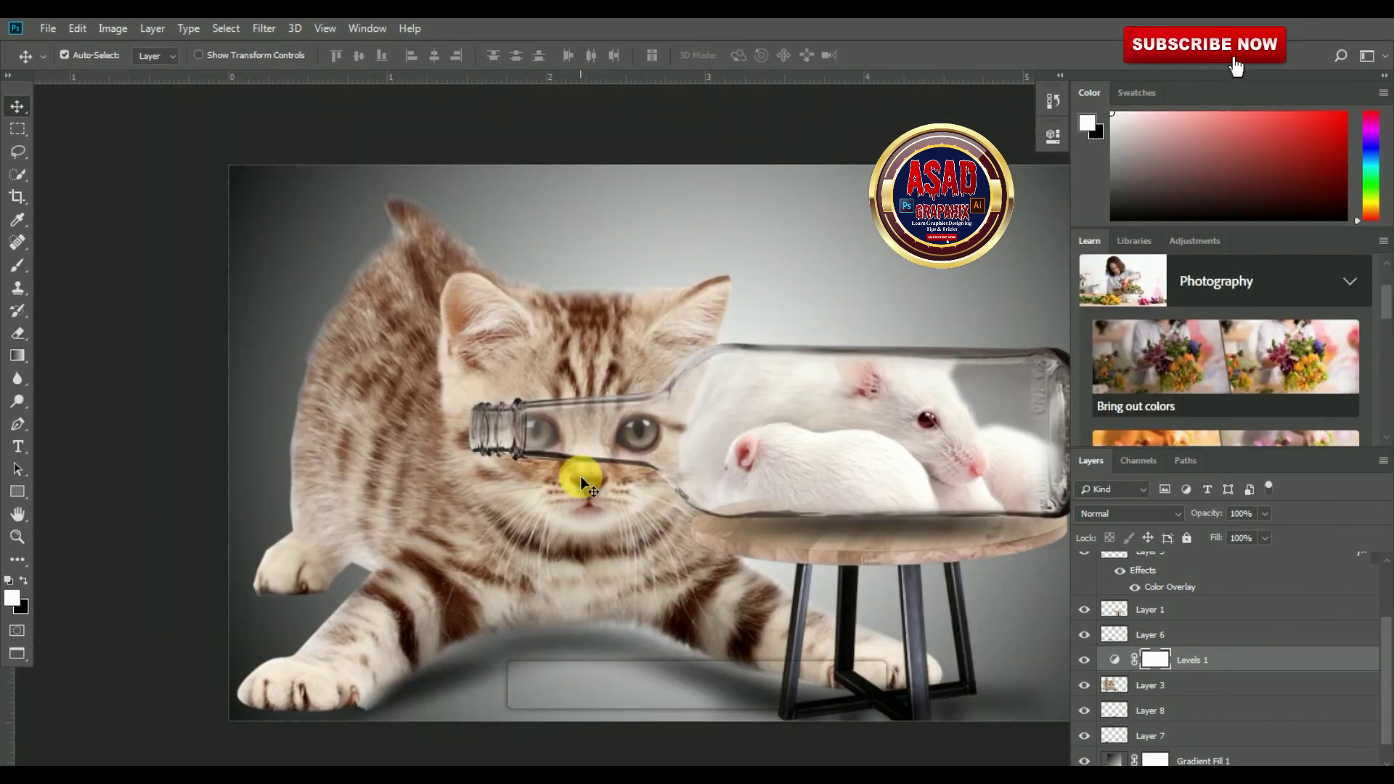
key("f")
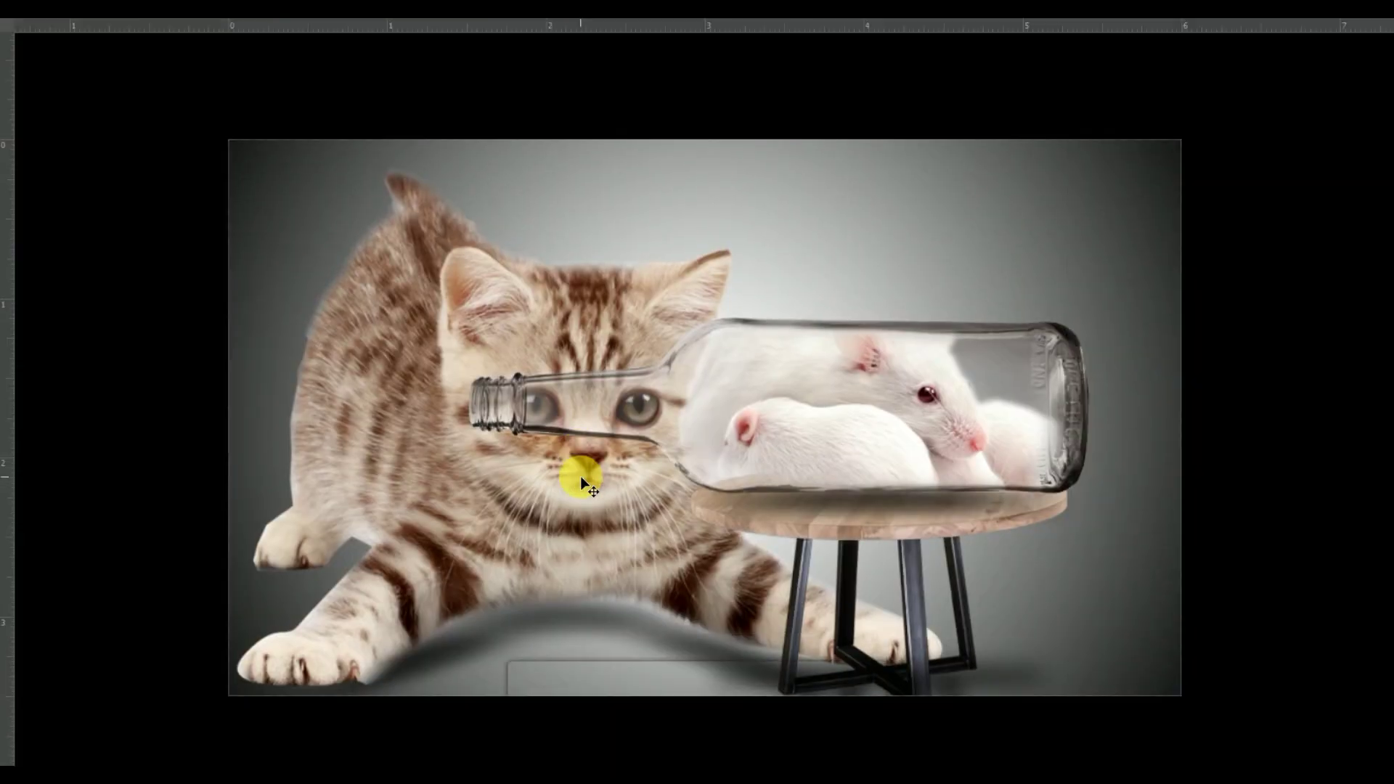
key("ctrl+r")
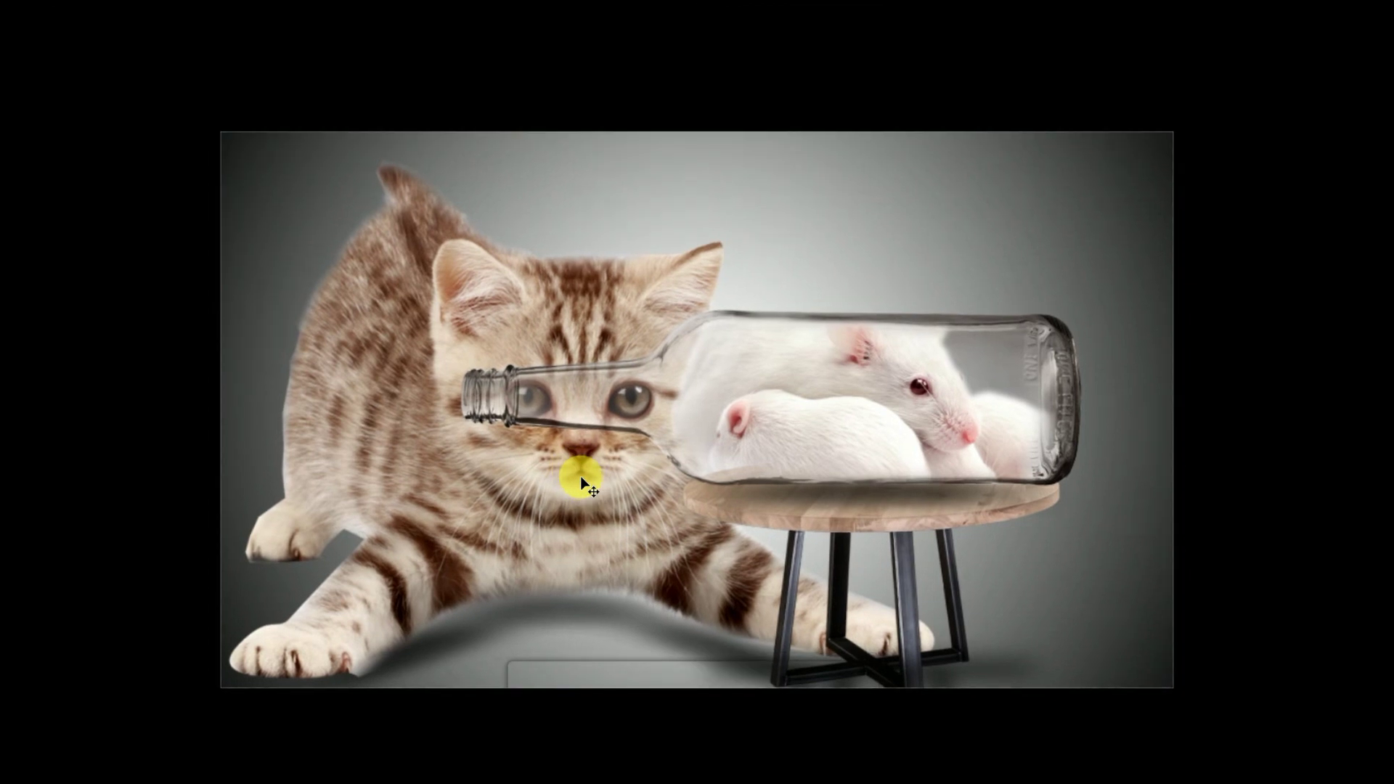